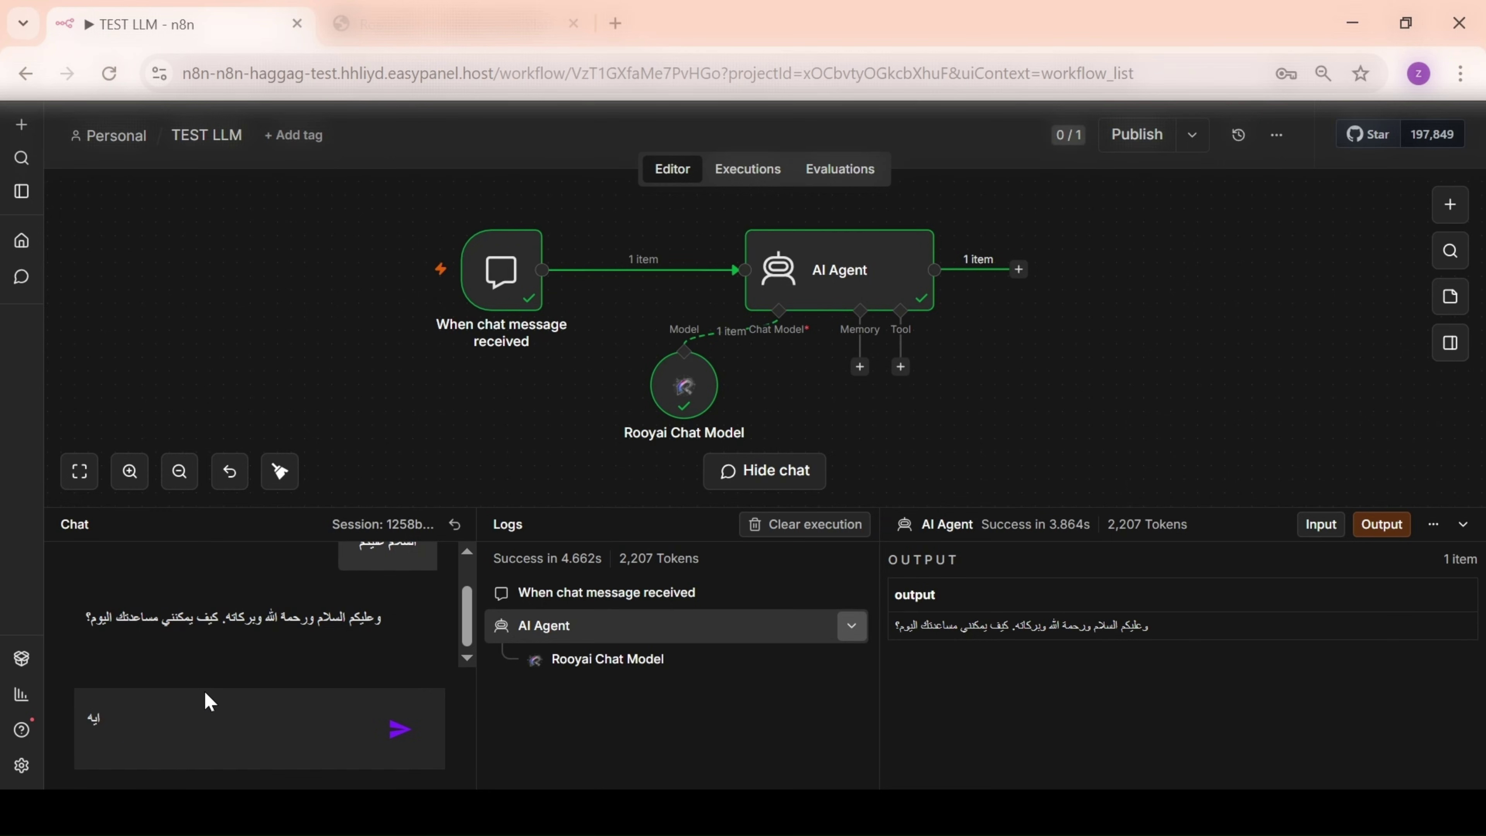
- Send the message "ايه الاخبار" to the AI agent in the workflow chat
{"action": "type", "text": "الاخبار"}
{"action": "key", "text": "Return"}
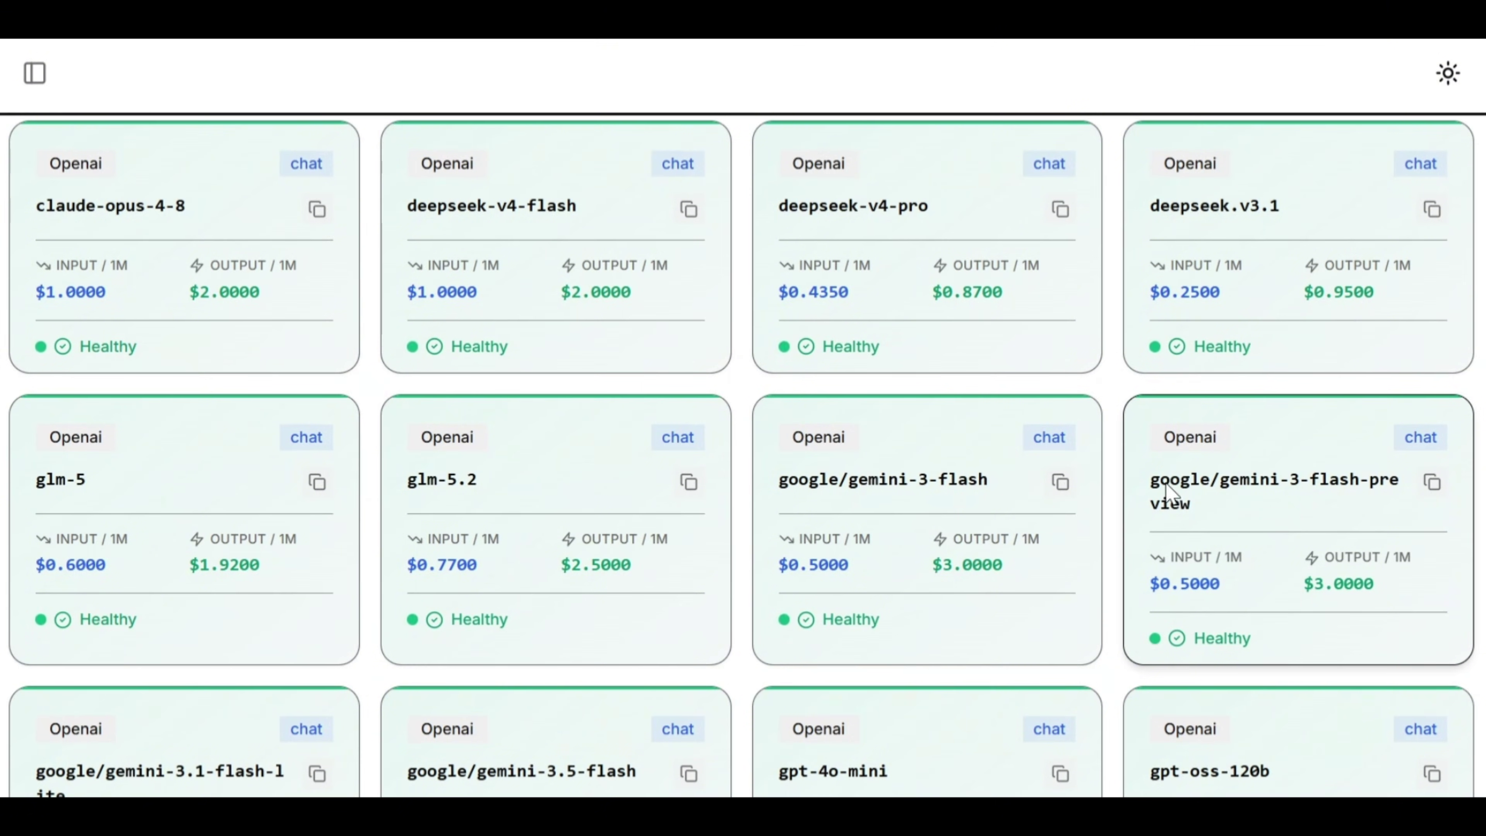
{"action": "scroll", "coordinate": [1187, 445], "scroll_direction": "down", "scroll_amount": 5}
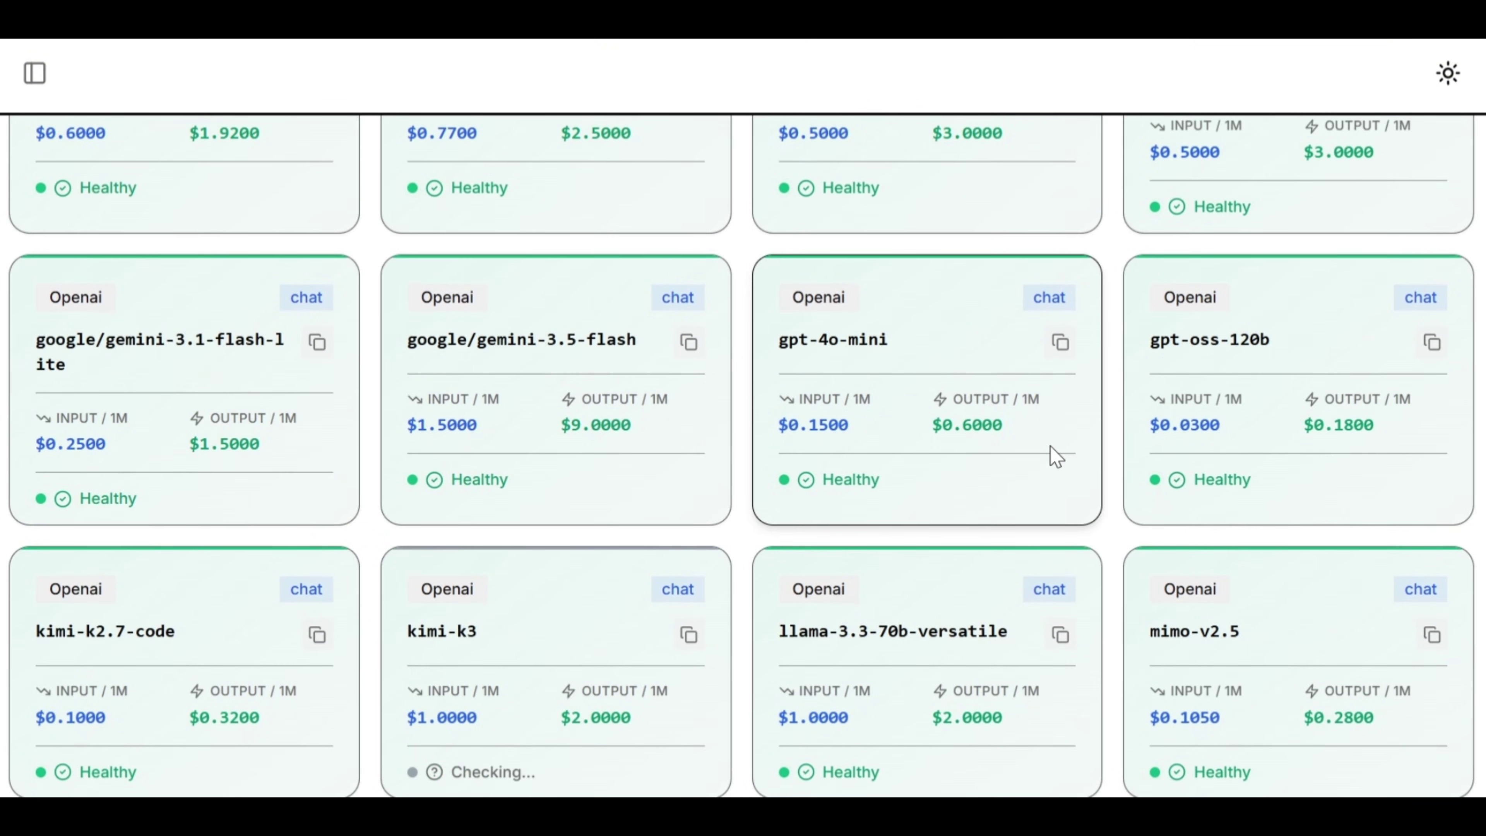
{"action": "scroll", "coordinate": [1056, 456], "scroll_direction": "down", "scroll_amount": 3}
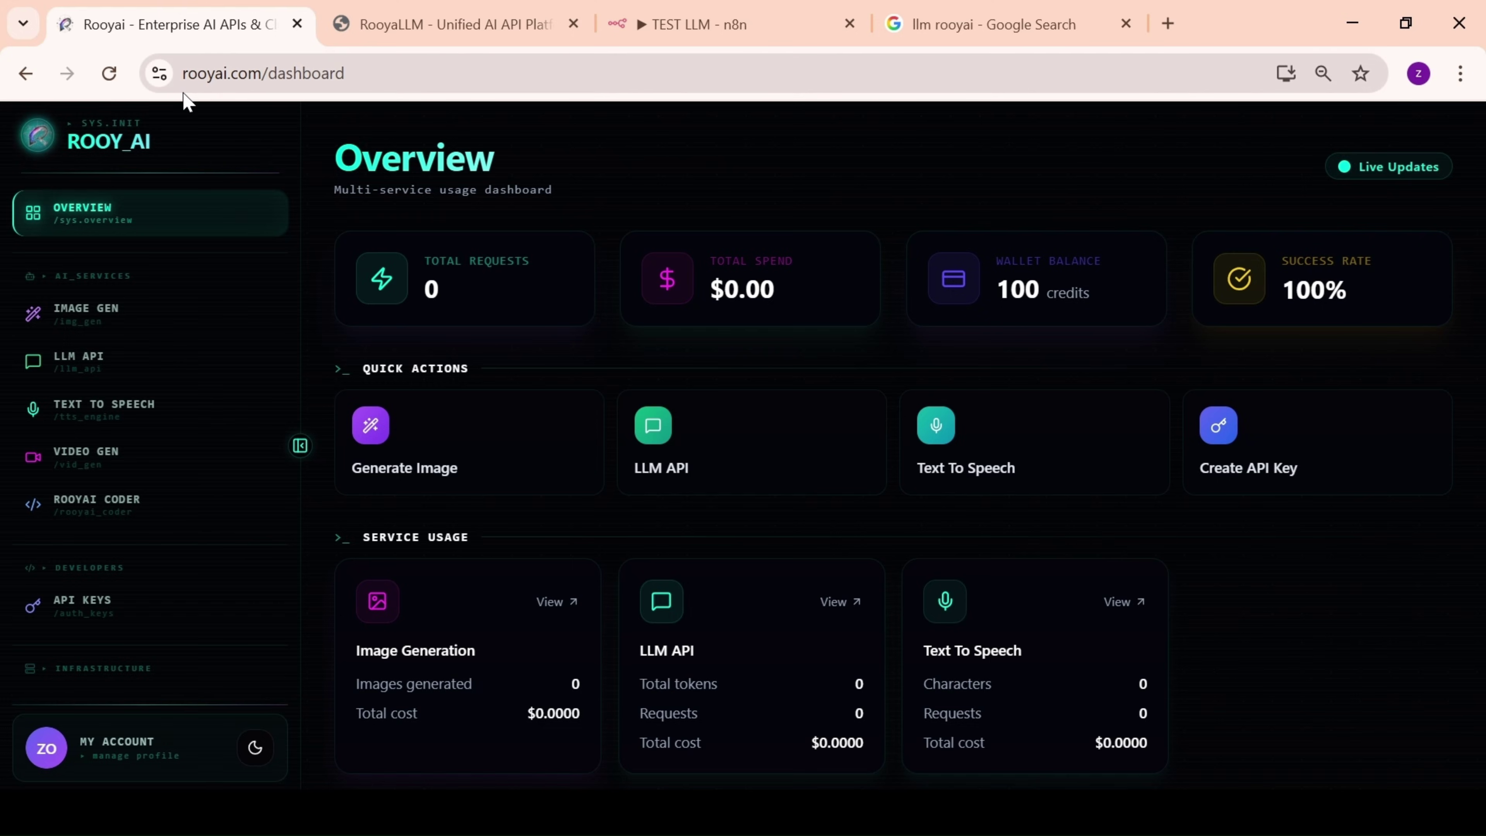
- Open the LLM API service from the Rooyai dashboard and close the duplicate RooyaLLM and Google search tabs
{"action": "left_click", "coordinate": [109, 373]}
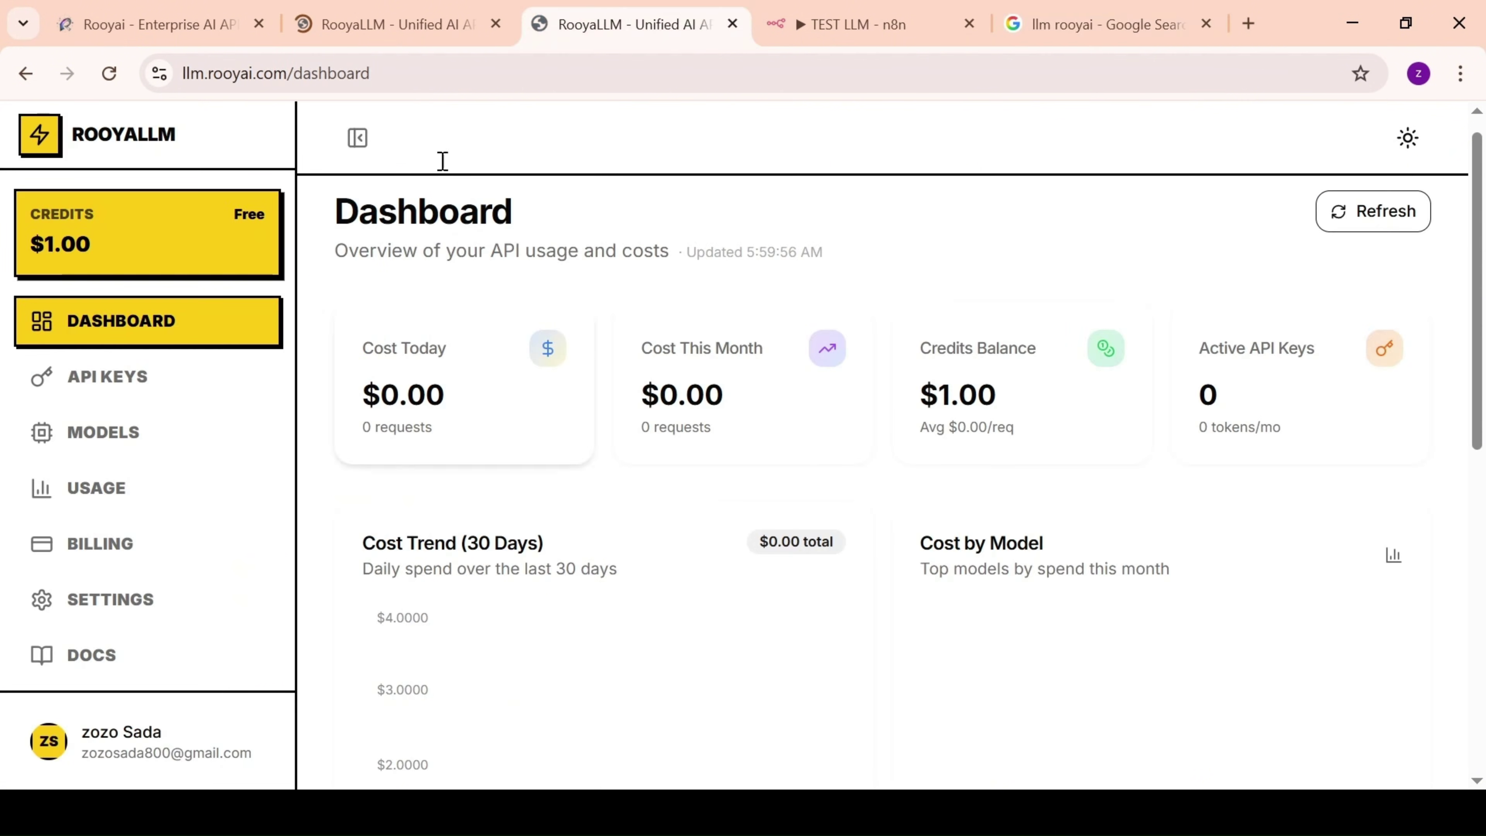
{"action": "left_click", "coordinate": [496, 24]}
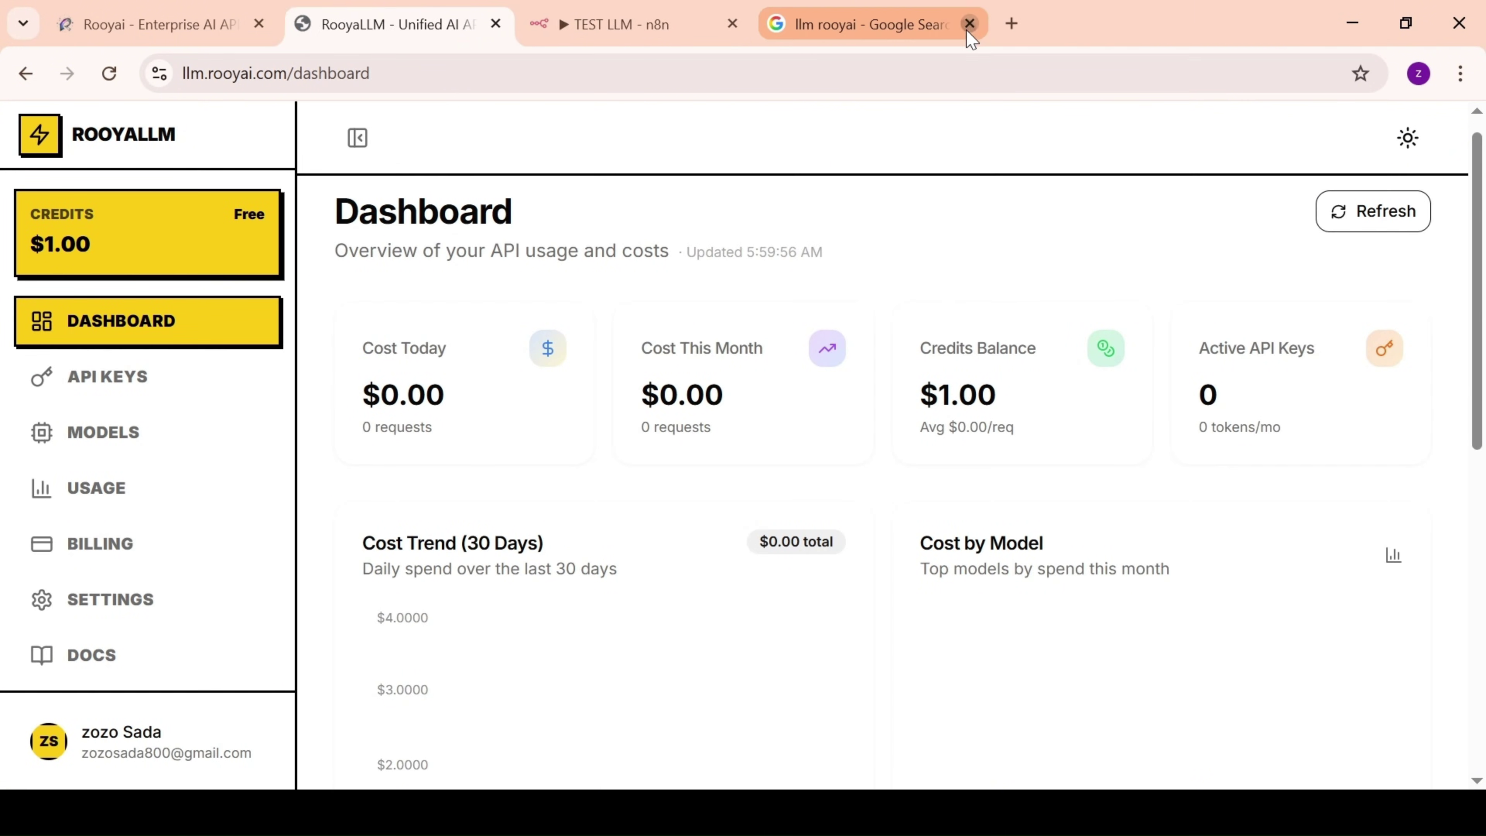
{"action": "left_click", "coordinate": [972, 23]}
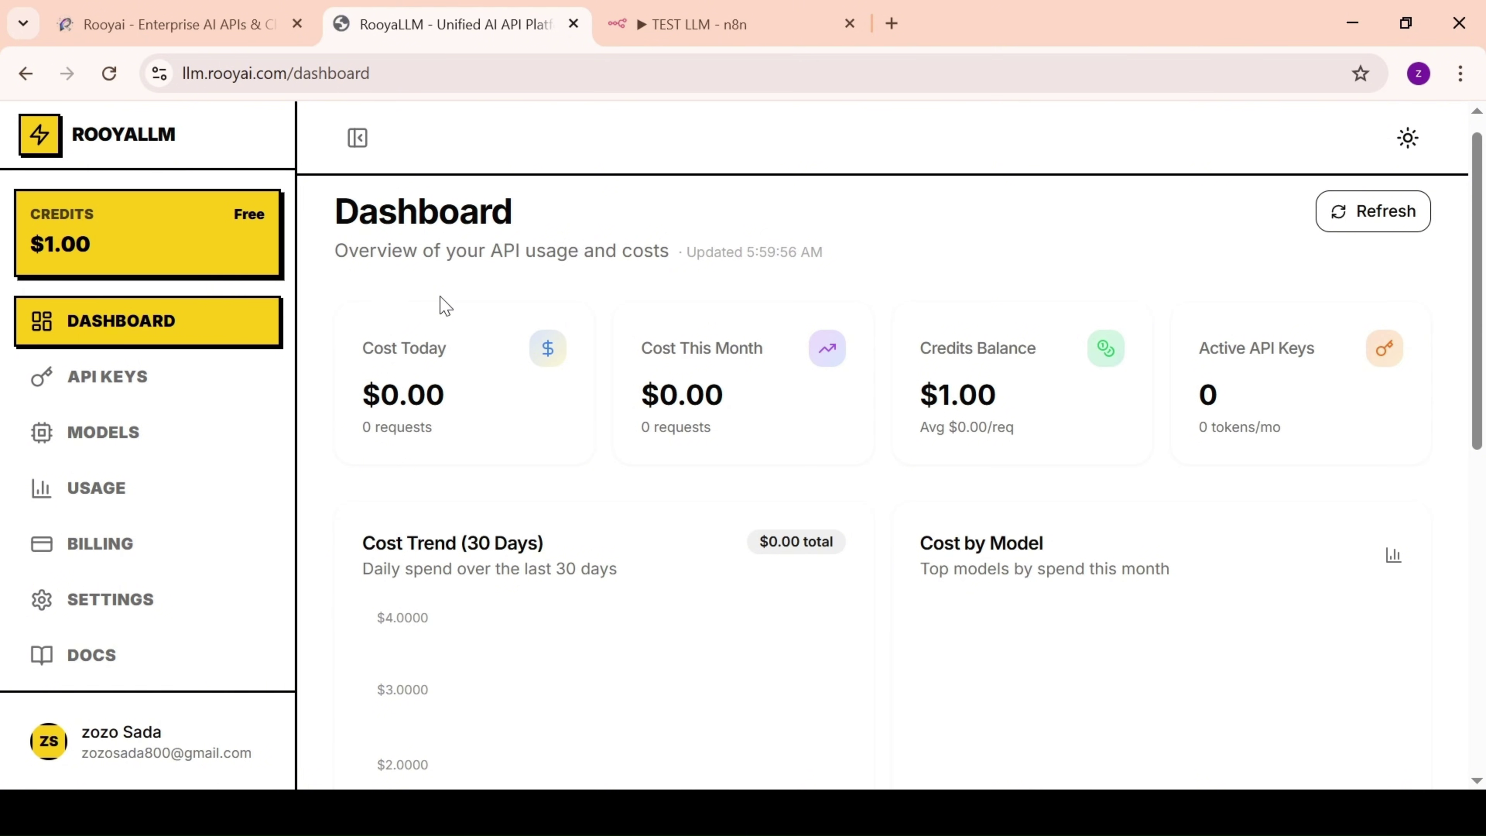
- Browse the RooyaLLM models list, examining the available chat, image, audio and embedding models with their health and pricing
{"action": "left_click", "coordinate": [231, 437]}
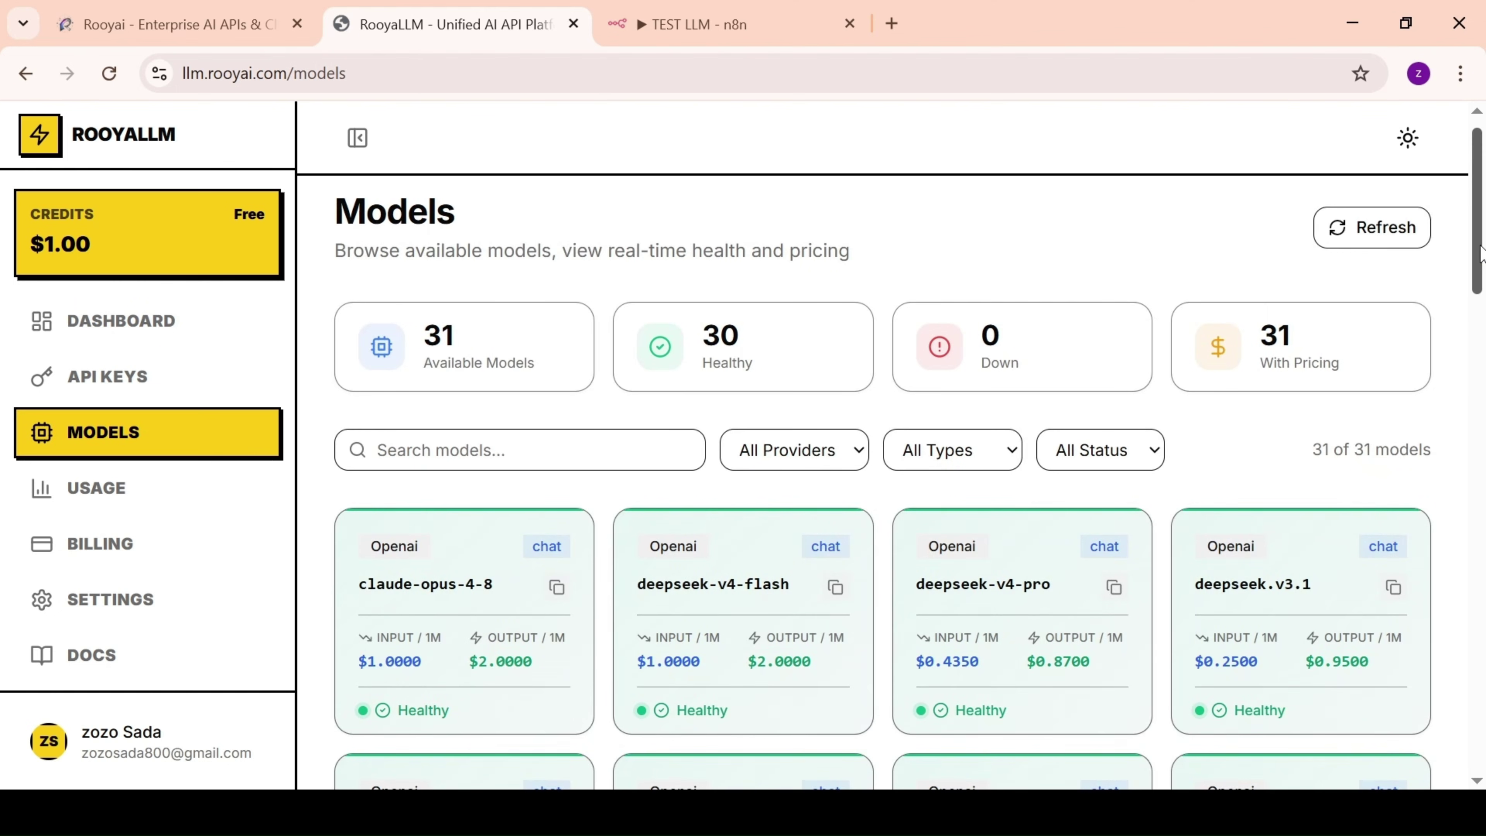
{"action": "left_click_drag", "start_coordinate": [1476, 256], "coordinate": [932, 429]}
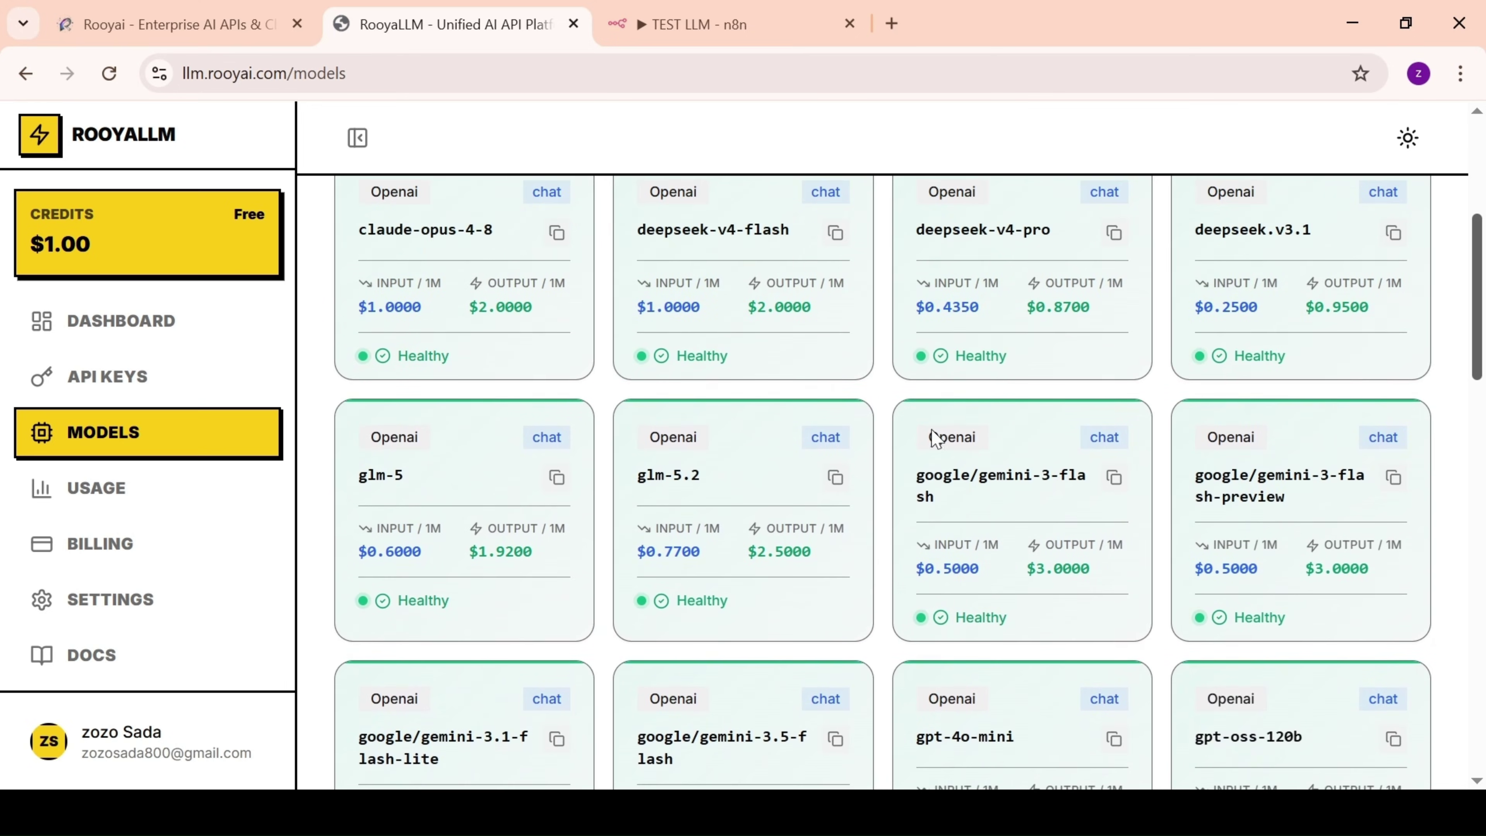
{"action": "scroll", "coordinate": [1097, 293], "scroll_direction": "down", "scroll_amount": 4}
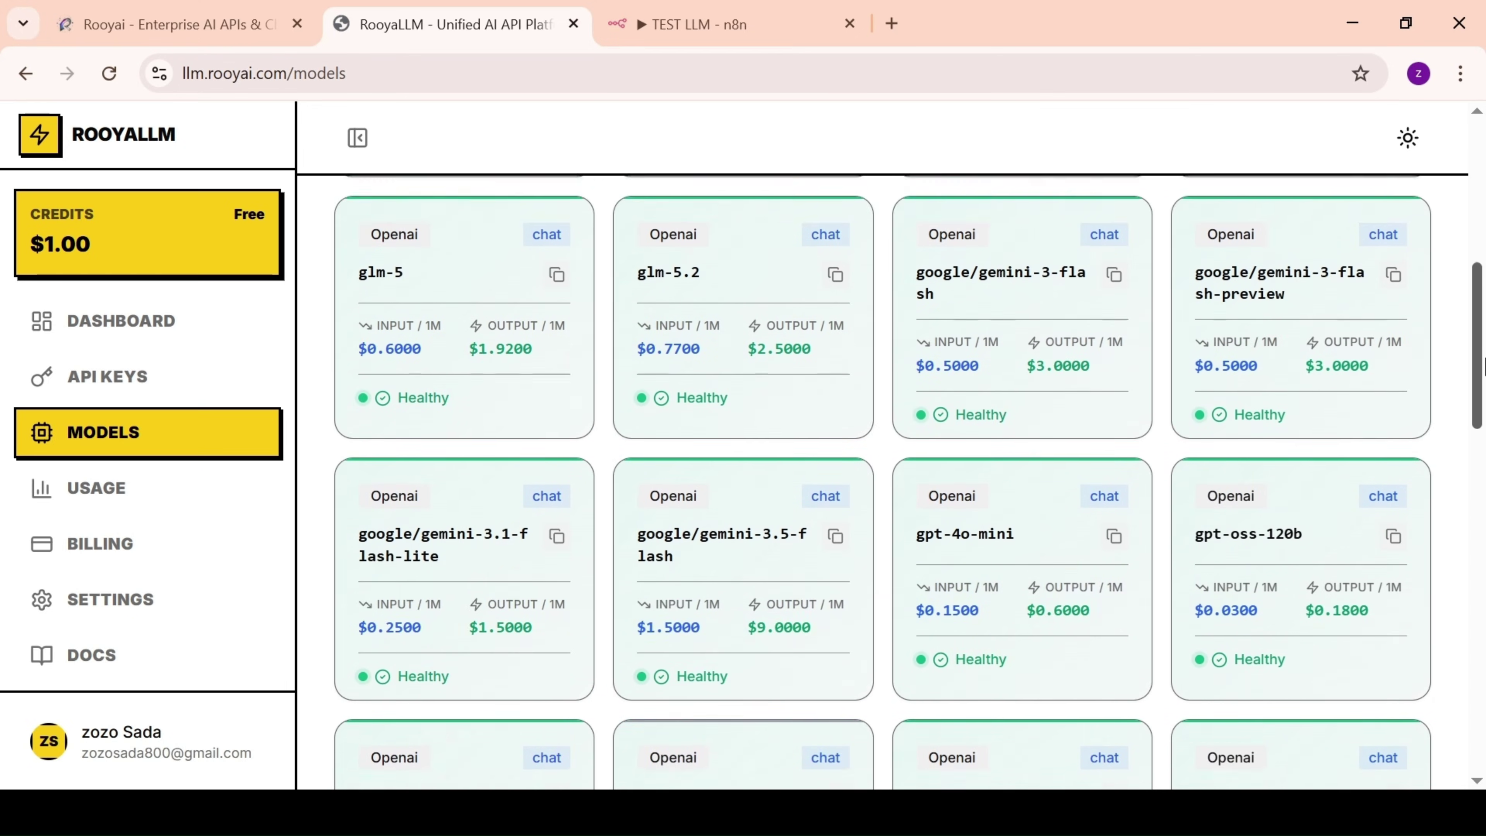
{"action": "scroll", "coordinate": [1397, 321], "scroll_direction": "up", "scroll_amount": 4}
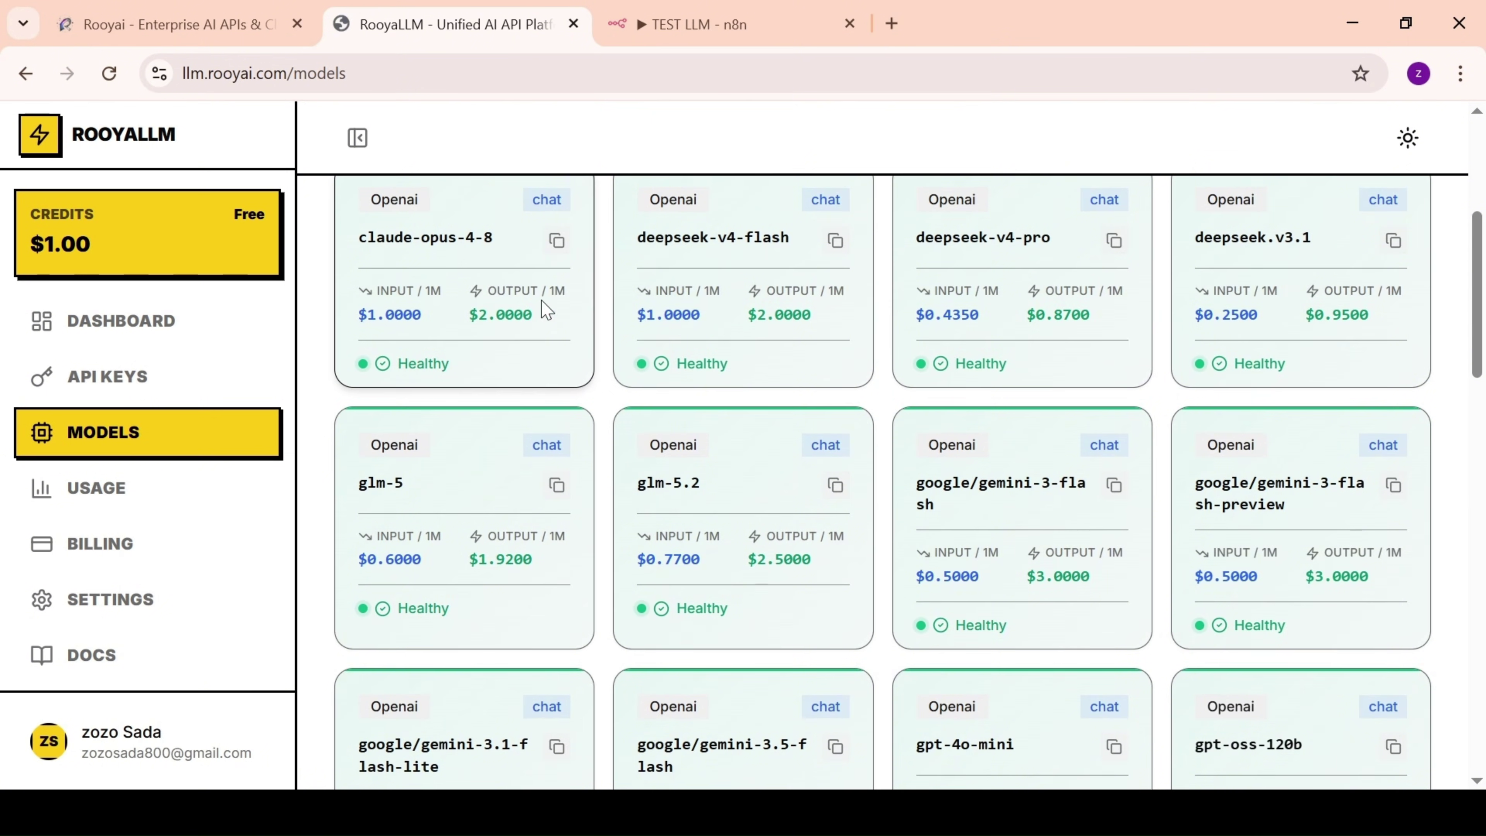
{"action": "scroll", "coordinate": [700, 398], "scroll_direction": "down", "scroll_amount": 20}
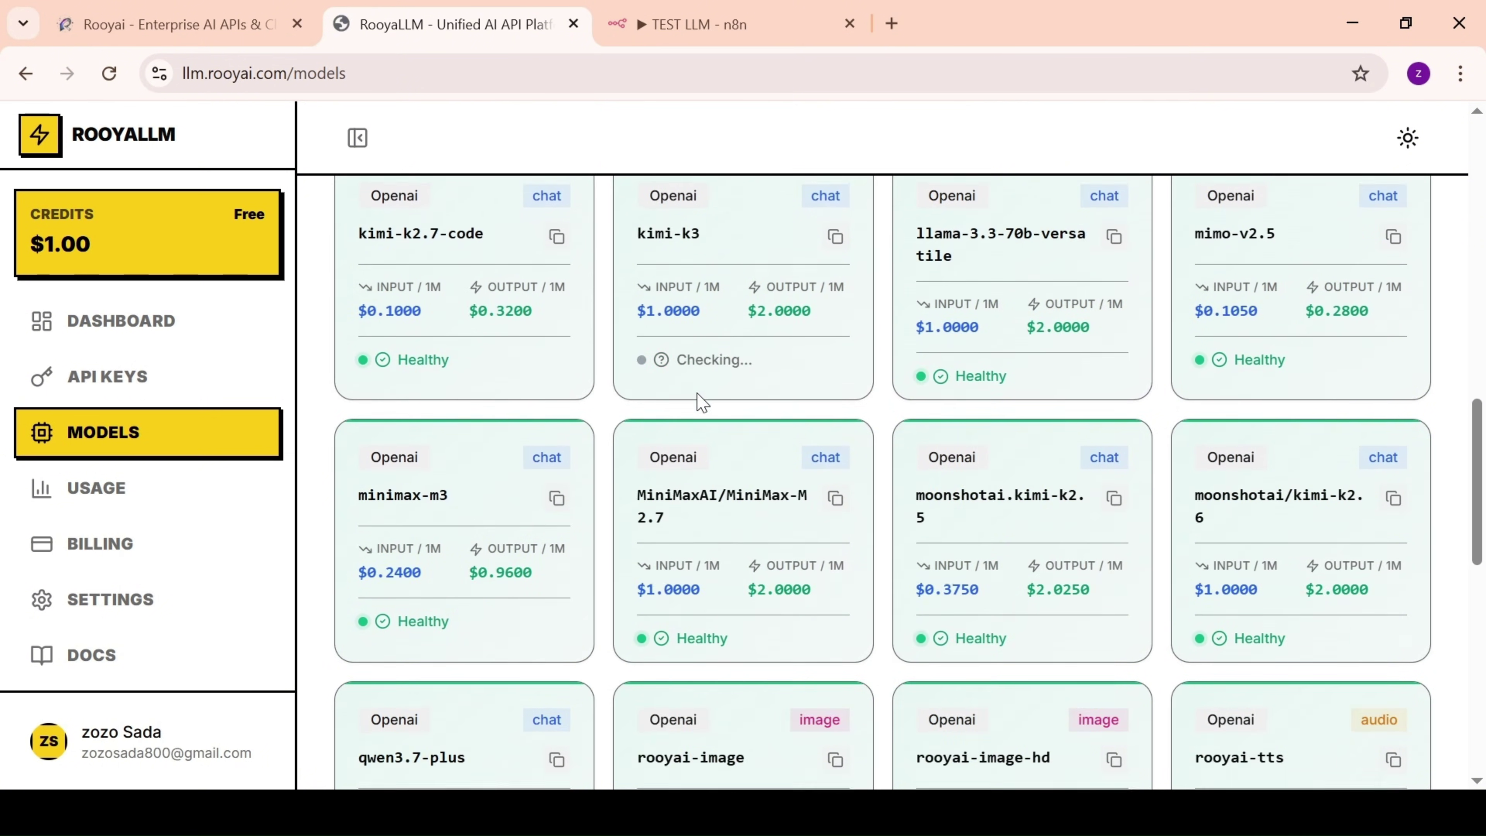
{"action": "scroll", "coordinate": [699, 404], "scroll_direction": "down", "scroll_amount": 1}
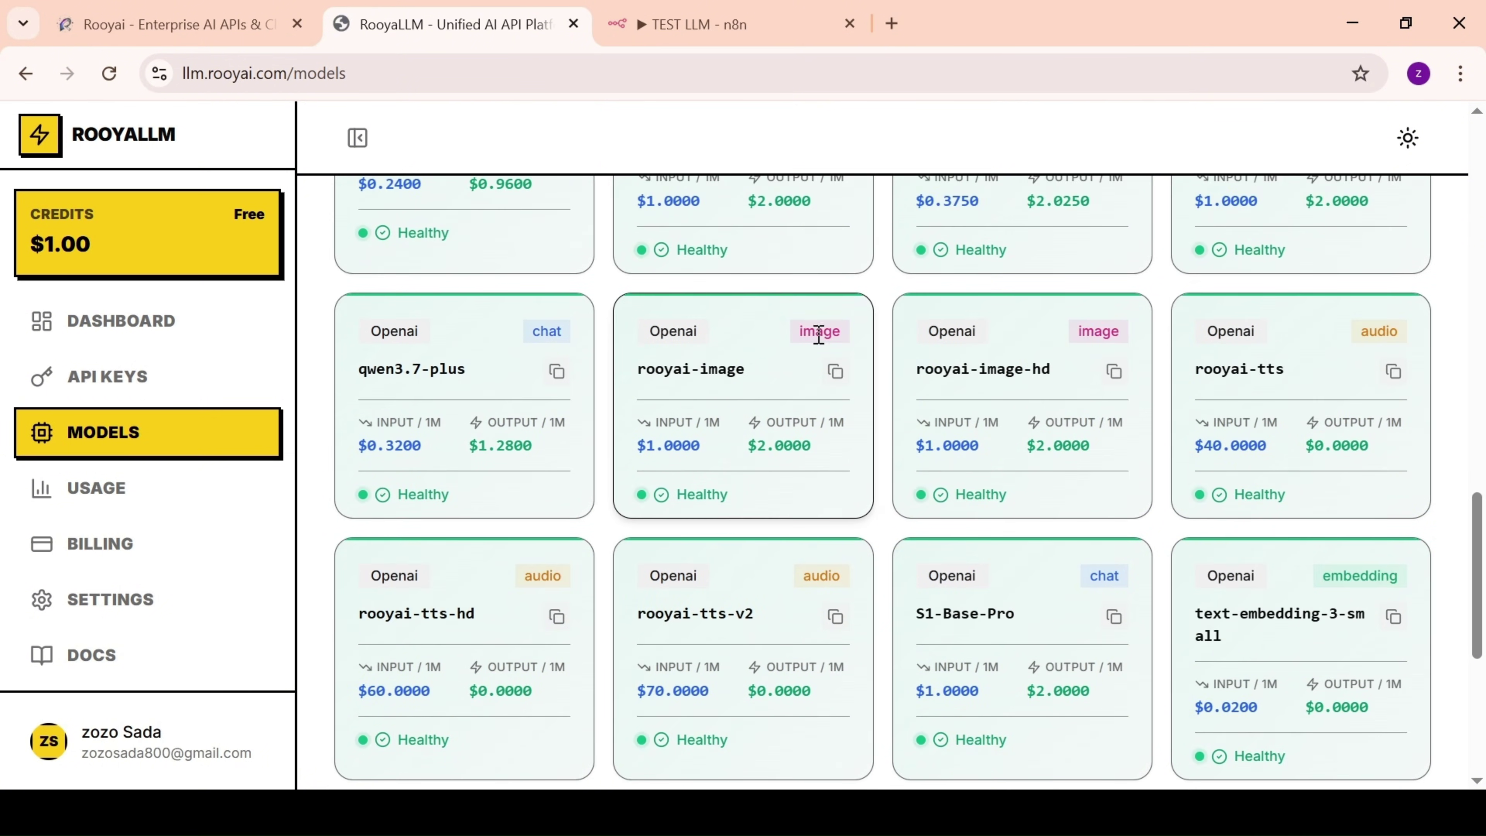
{"action": "scroll", "coordinate": [1098, 568], "scroll_direction": "down", "scroll_amount": 3}
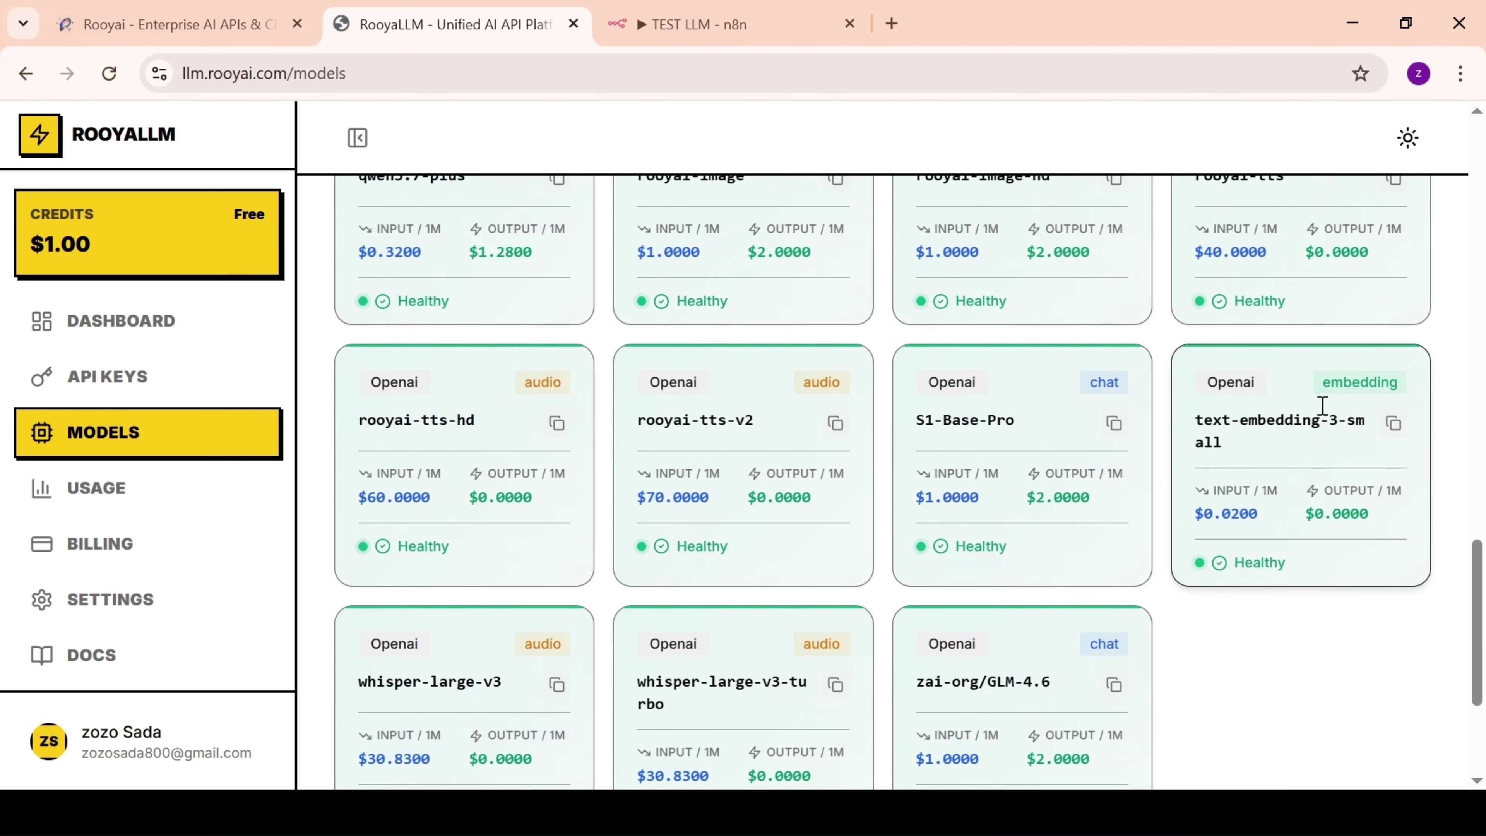
{"action": "scroll", "coordinate": [786, 502], "scroll_direction": "up", "scroll_amount": 15}
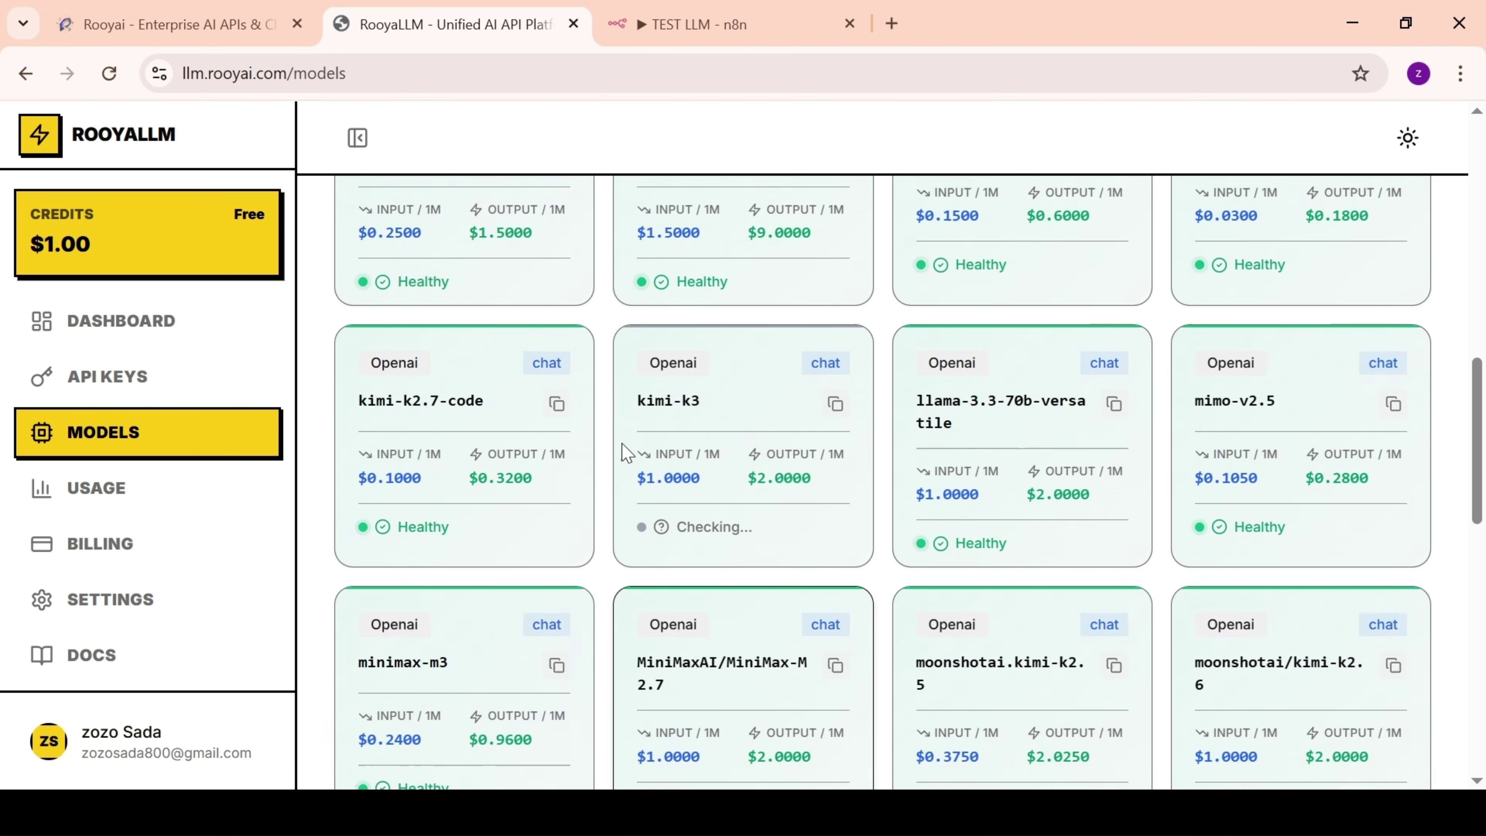
{"action": "scroll", "coordinate": [677, 352], "scroll_direction": "up", "scroll_amount": 9}
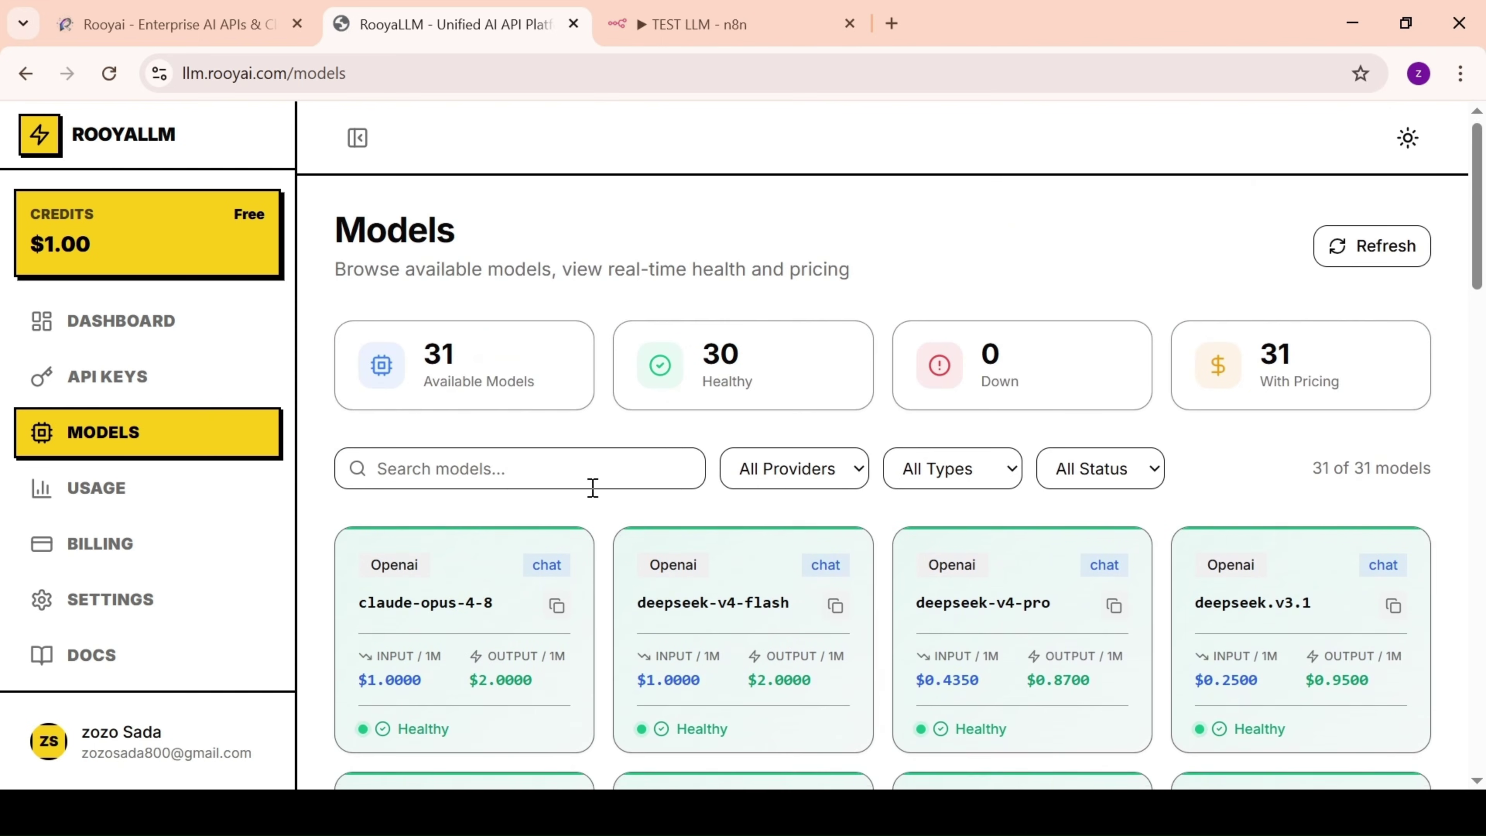
{"action": "scroll", "coordinate": [590, 489], "scroll_direction": "down", "scroll_amount": 3}
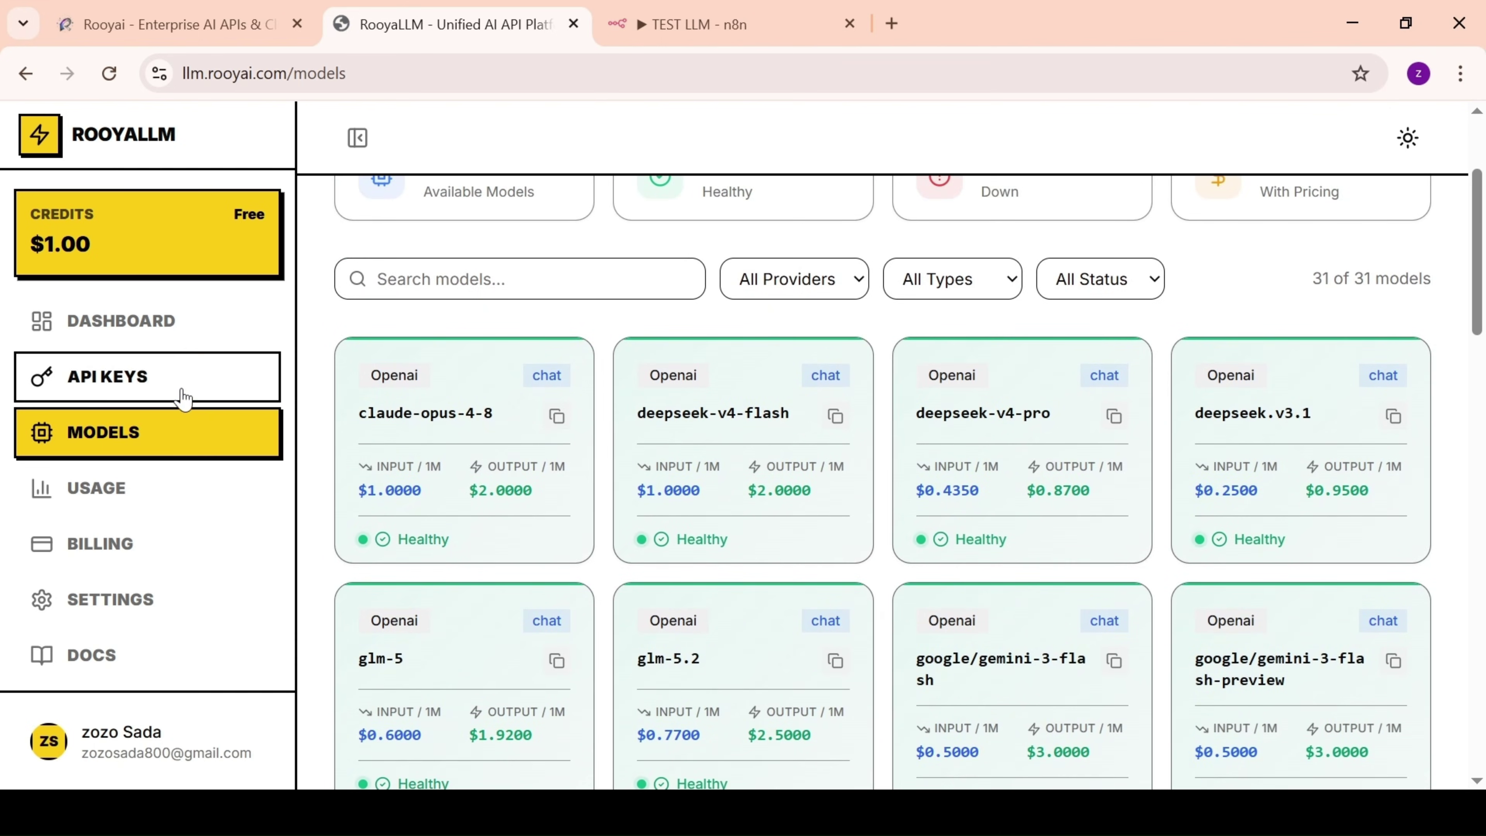
- Create a new RooyaLLM API key named "n8n", keeping the default rate limit and leaving the budget empty
{"action": "left_click", "coordinate": [120, 393]}
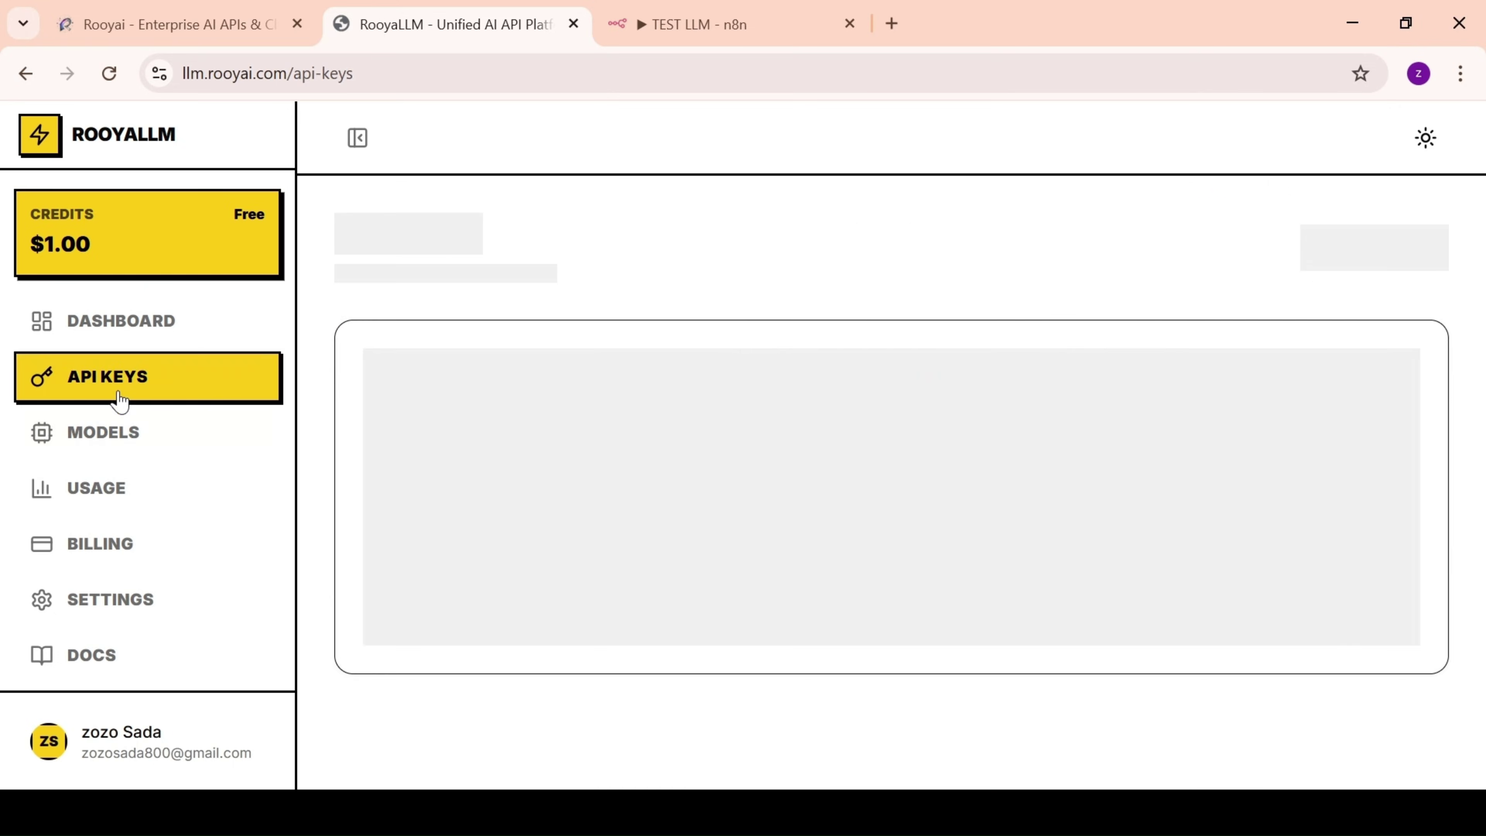
{"action": "left_click", "coordinate": [1325, 257]}
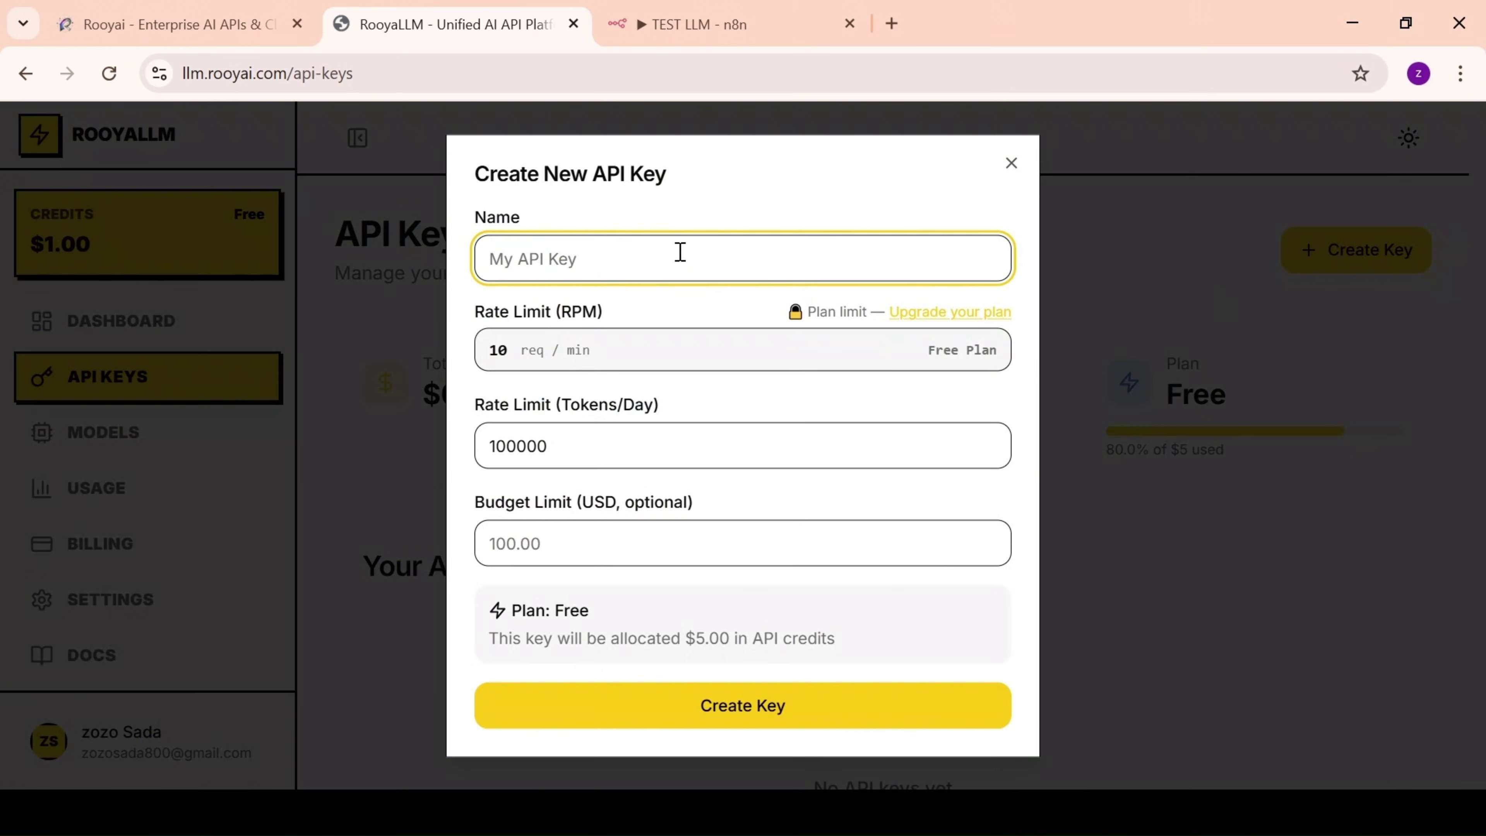
{"action": "type", "text": "n8n"}
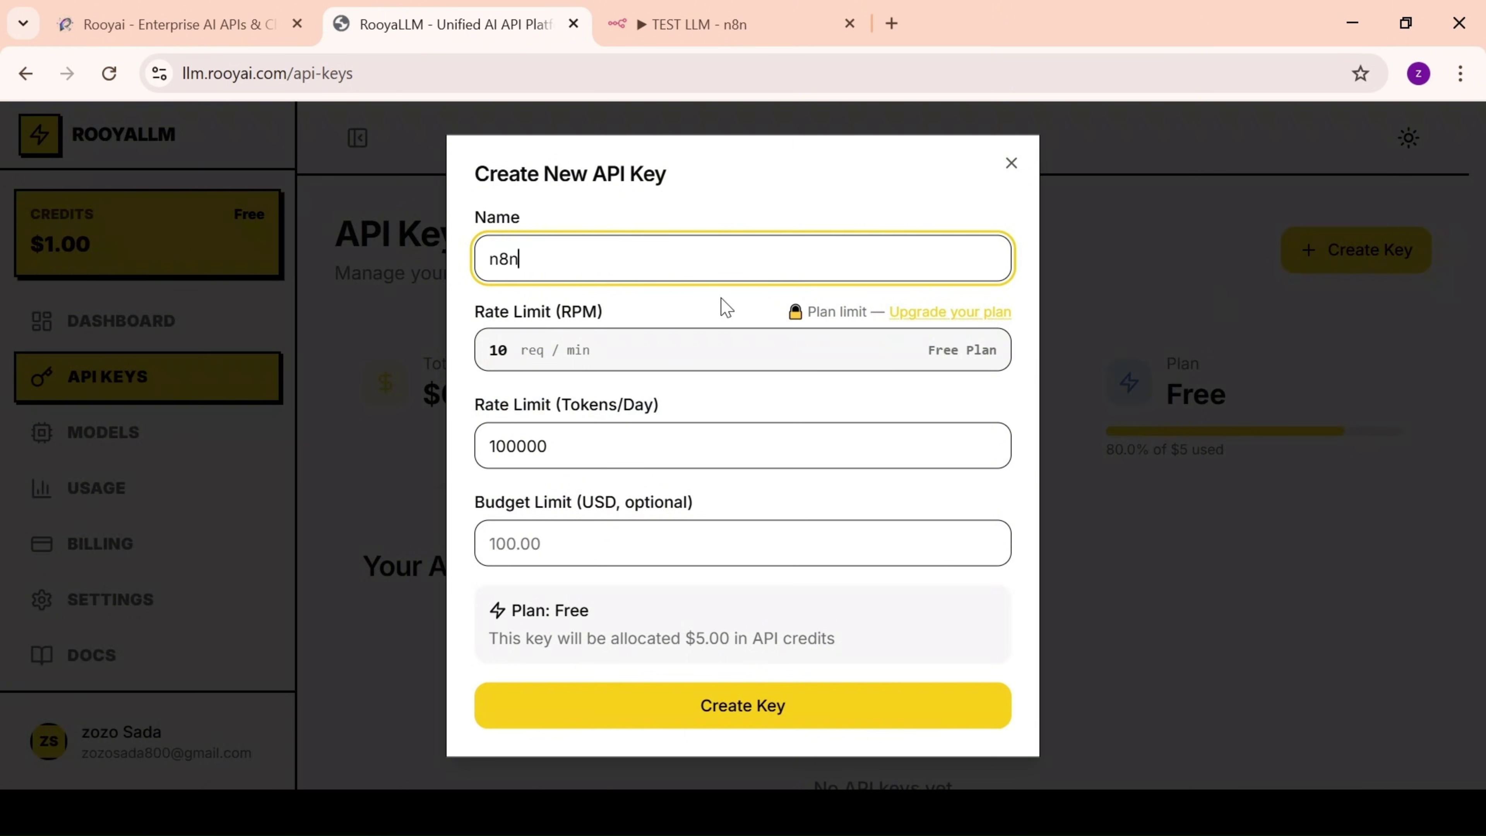
{"action": "left_click", "coordinate": [759, 594]}
{"action": "left_click", "coordinate": [723, 733]}
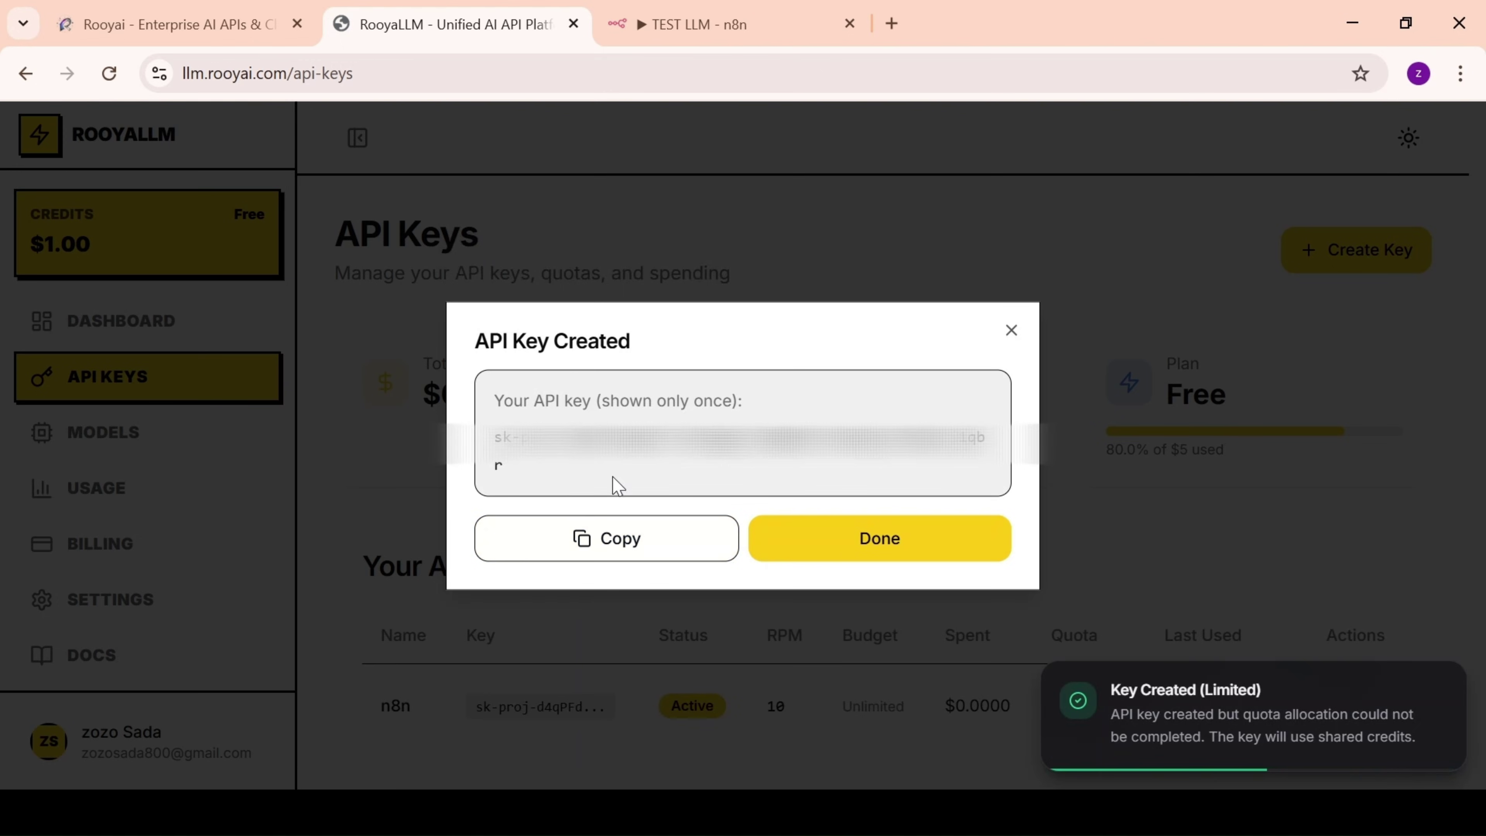
- Copy the newly created API key to the clipboard and close its dialog
{"action": "left_click", "coordinate": [574, 542]}
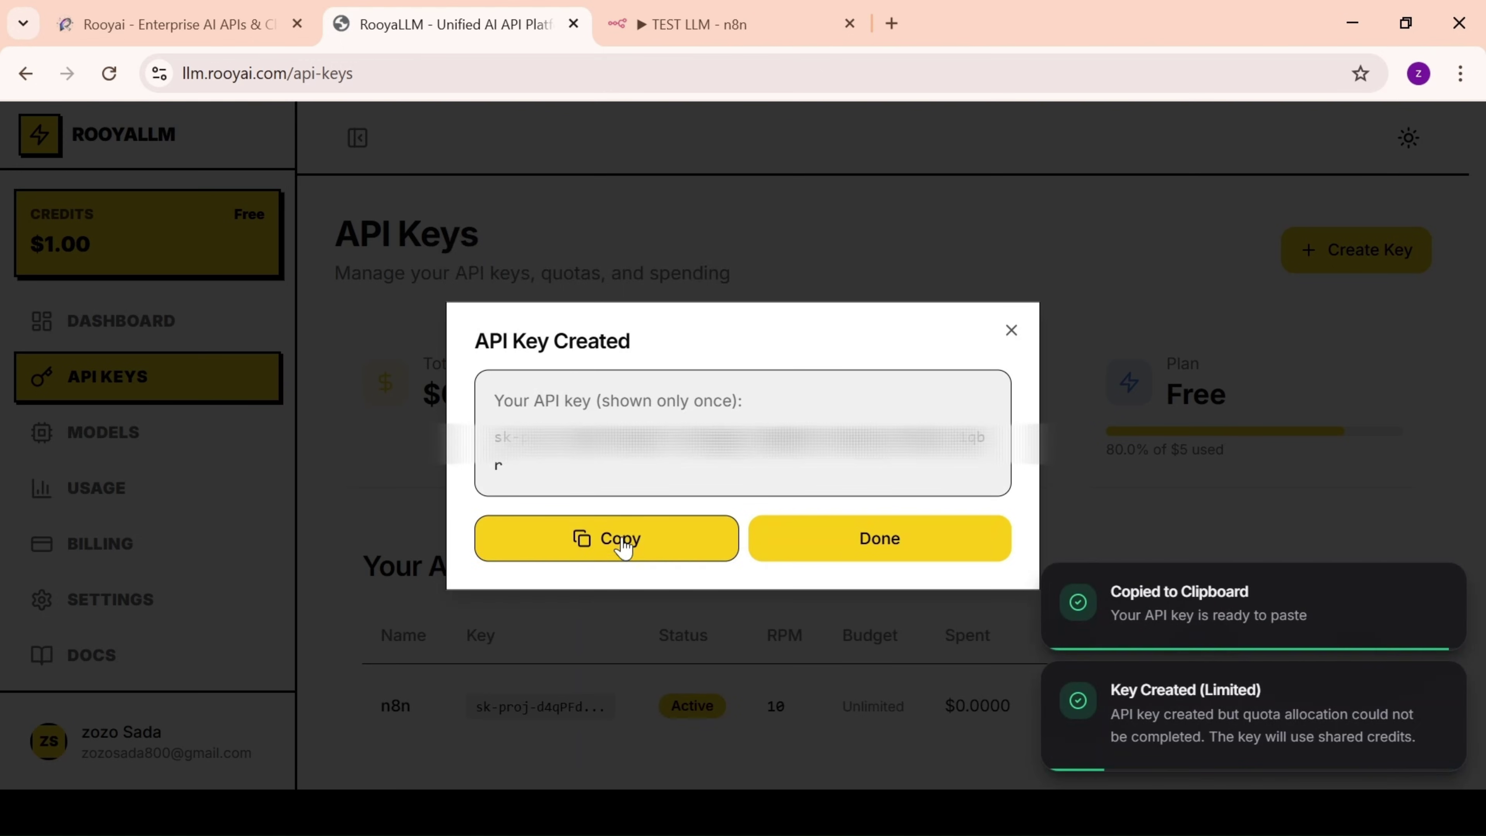
{"action": "left_click", "coordinate": [921, 553]}
{"action": "scroll", "coordinate": [820, 328], "scroll_direction": "down", "scroll_amount": 1}
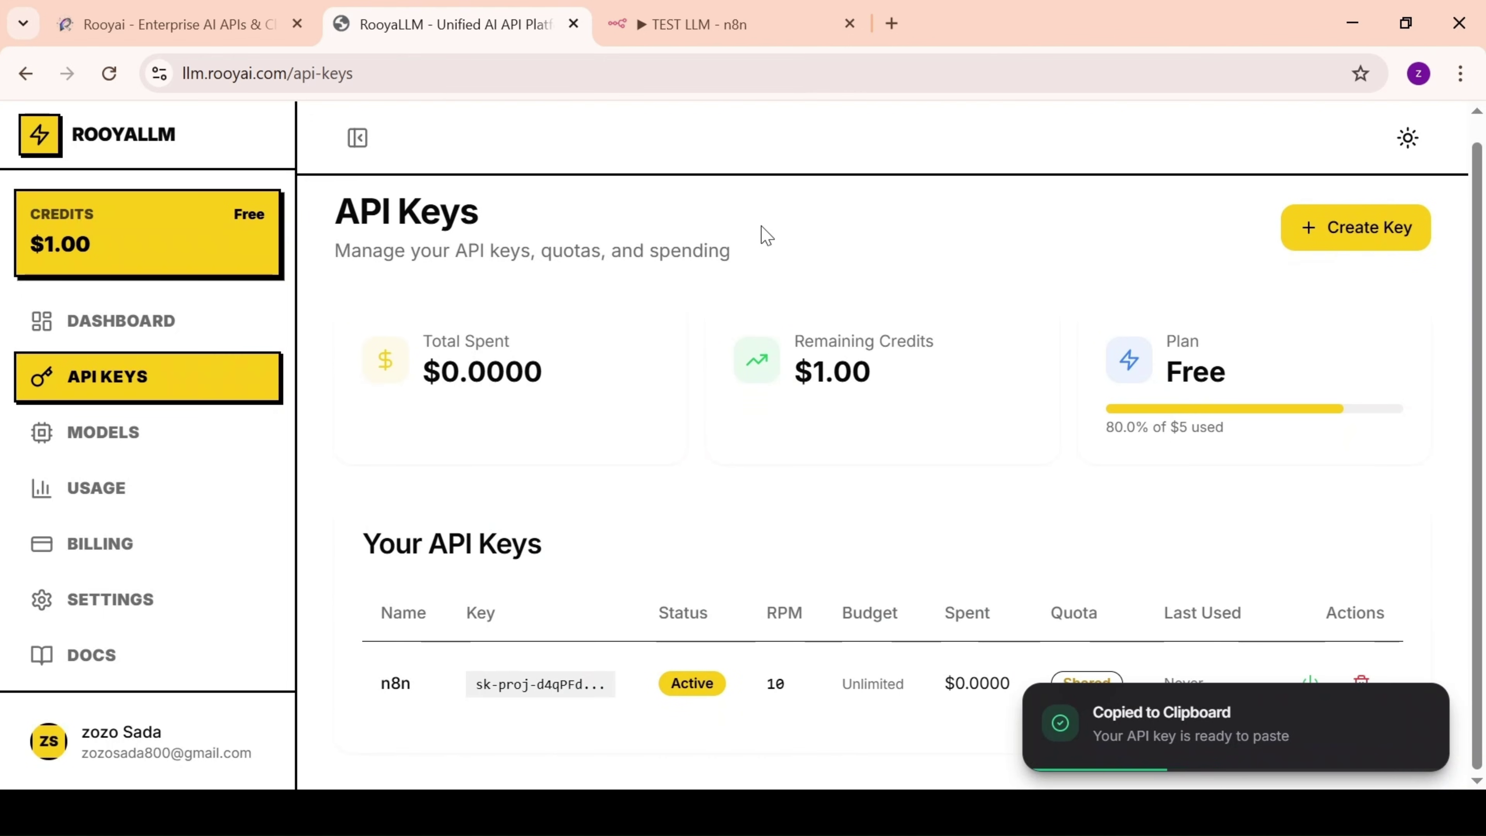
- In the n8n TEST LLM workflow, add an on-chat-message trigger as the first step
{"action": "left_click", "coordinate": [707, 17]}
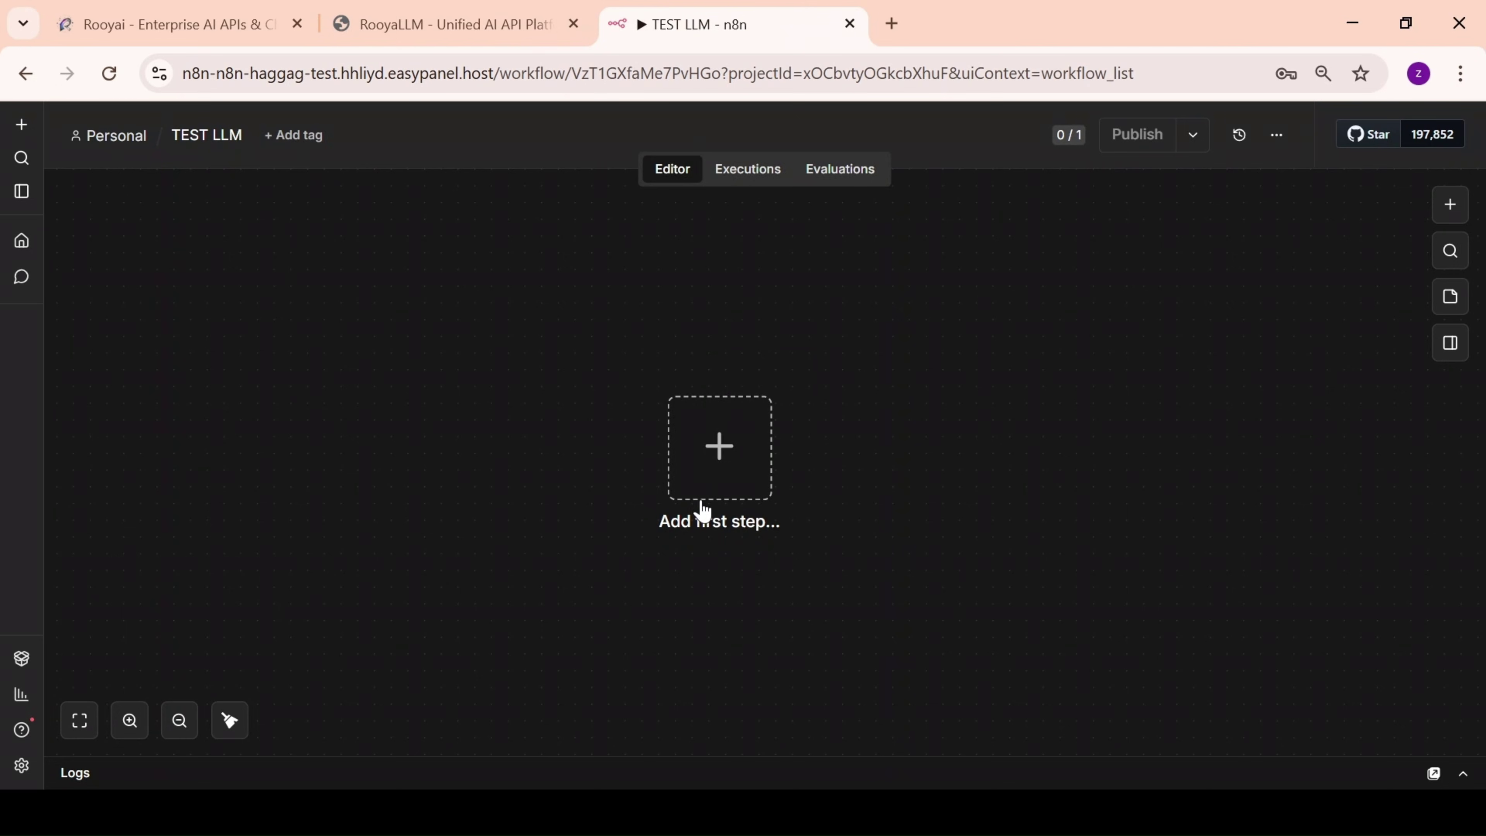
{"action": "left_click", "coordinate": [725, 461]}
{"action": "scroll", "coordinate": [1188, 544], "scroll_direction": "down", "scroll_amount": 3}
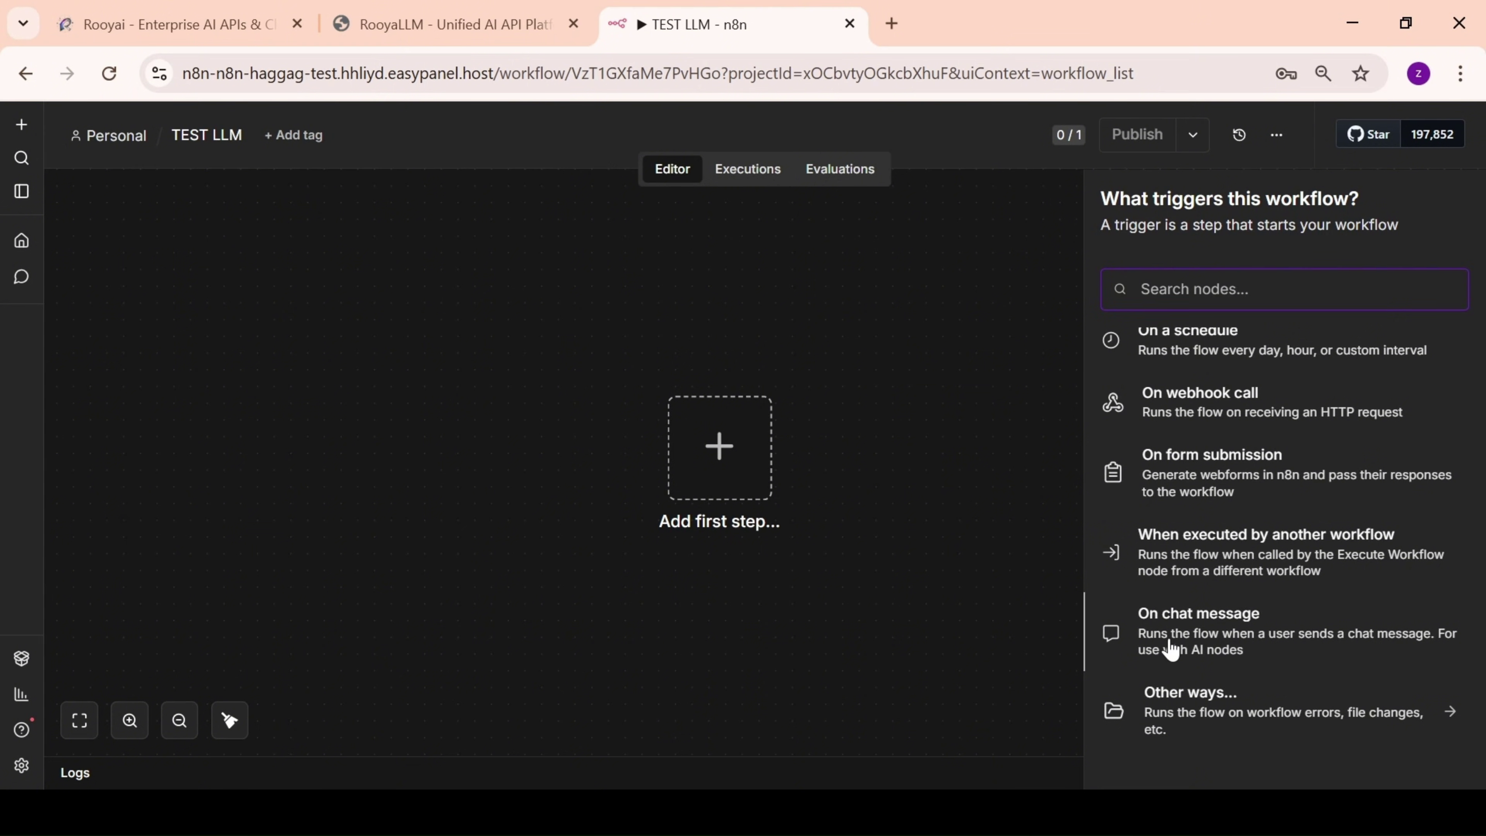
{"action": "left_click", "coordinate": [1171, 647]}
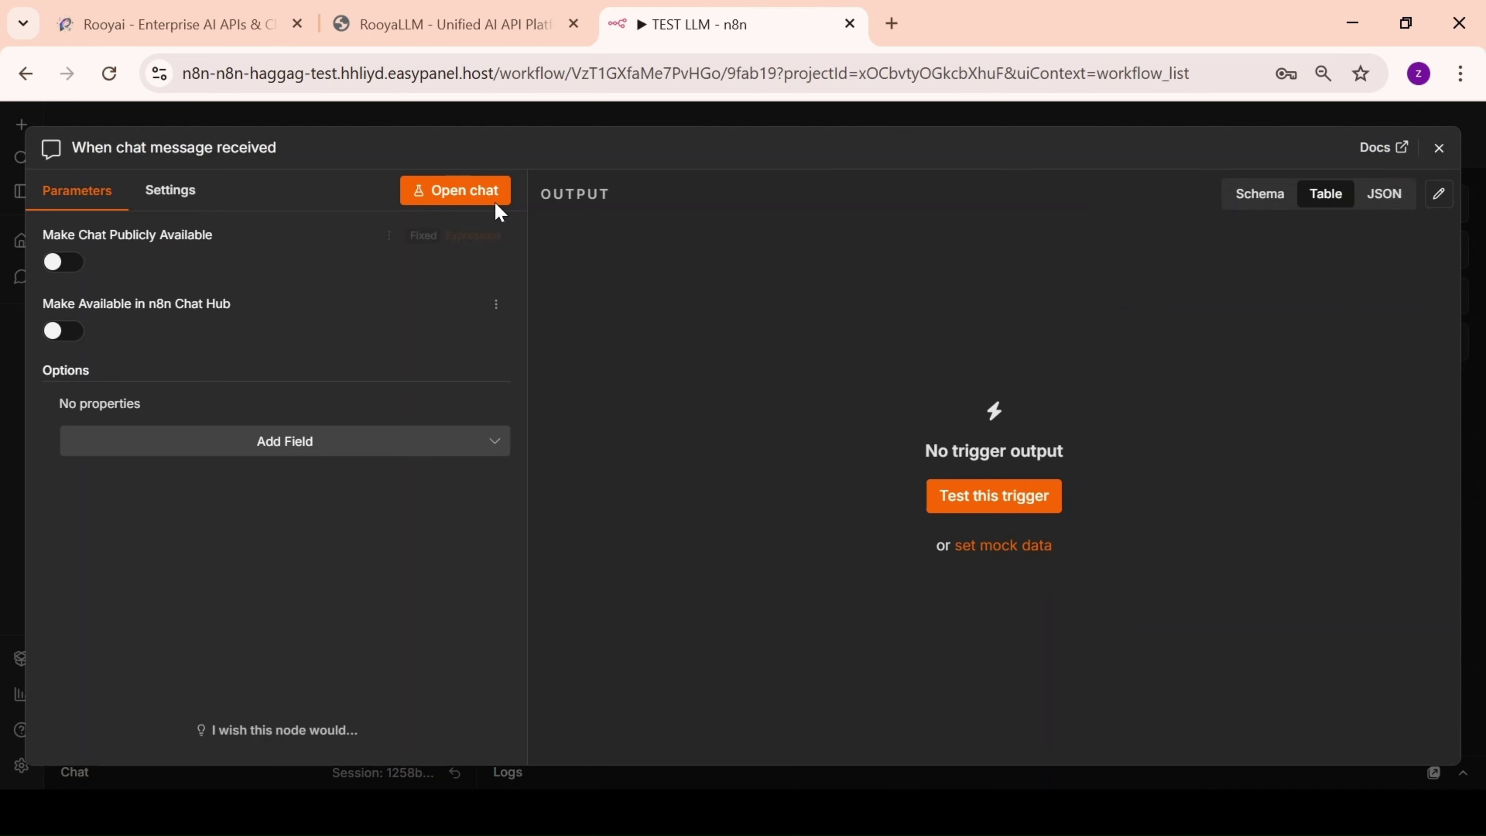
{"action": "left_click", "coordinate": [686, 123]}
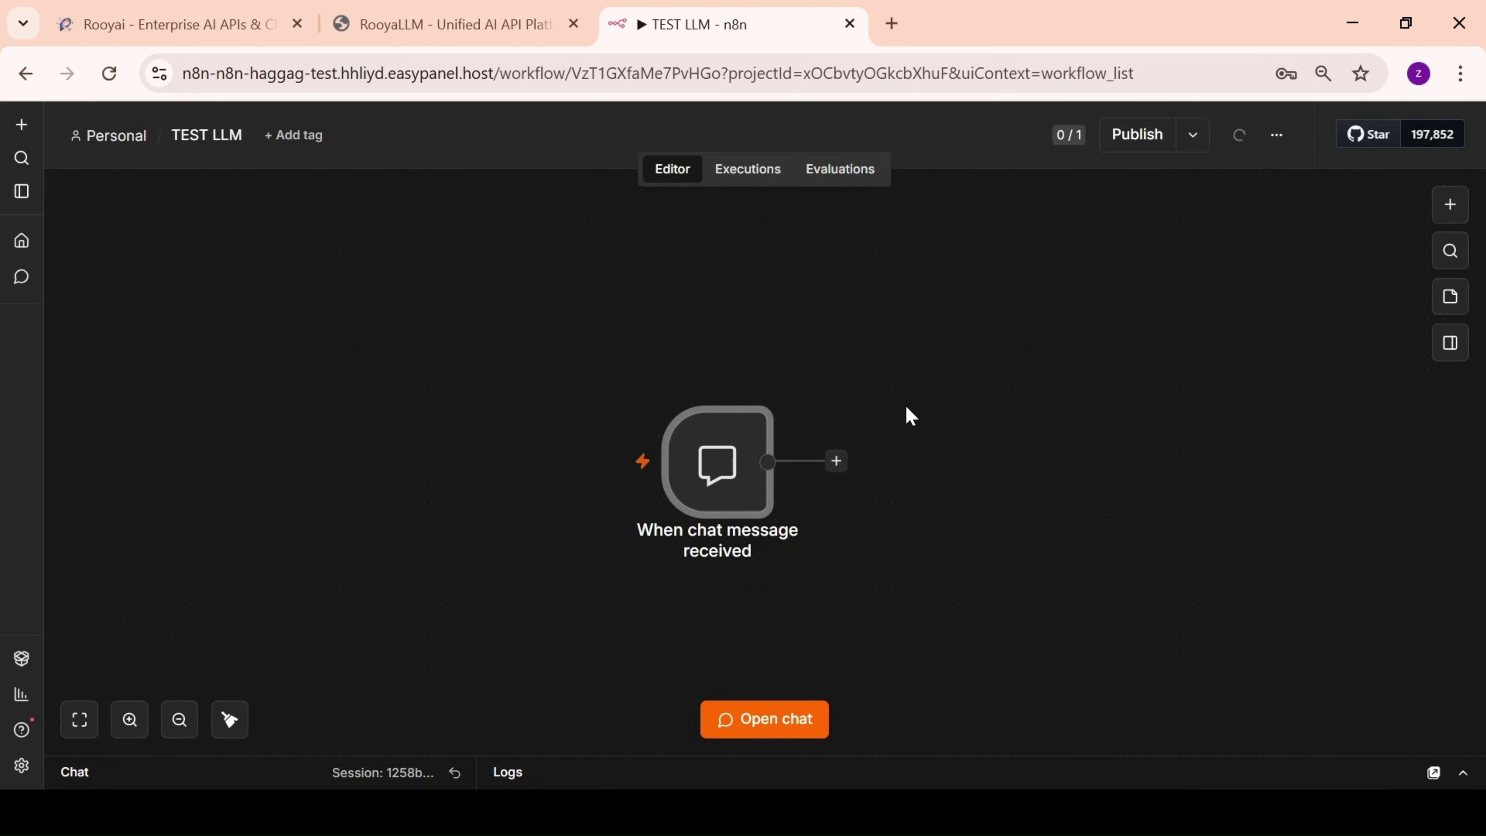
- Add an AI Agent node connected after the chat message trigger
{"action": "left_click", "coordinate": [836, 462]}
{"action": "left_click", "coordinate": [1161, 349]}
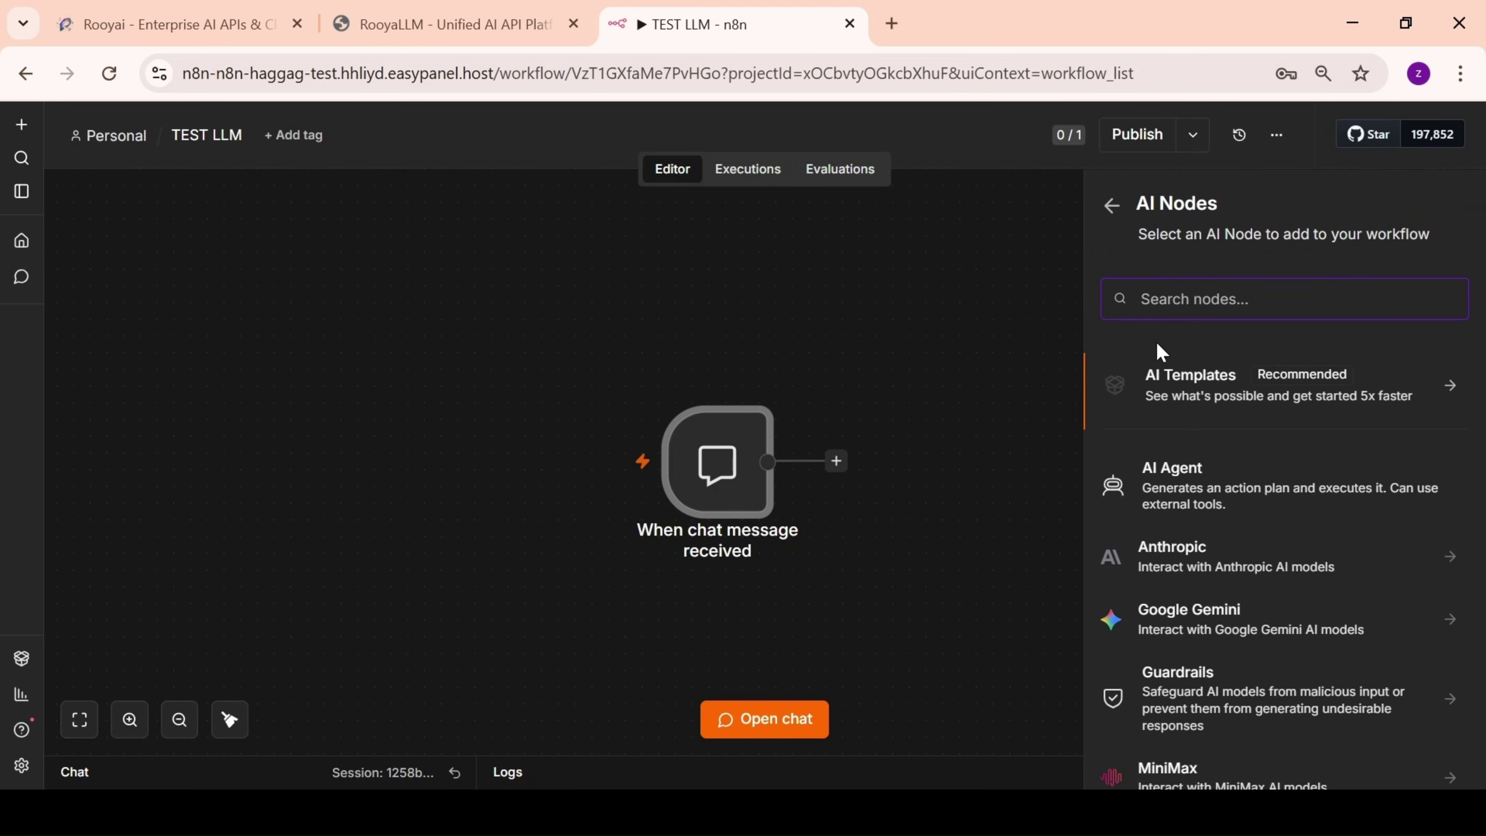
{"action": "left_click", "coordinate": [978, 506]}
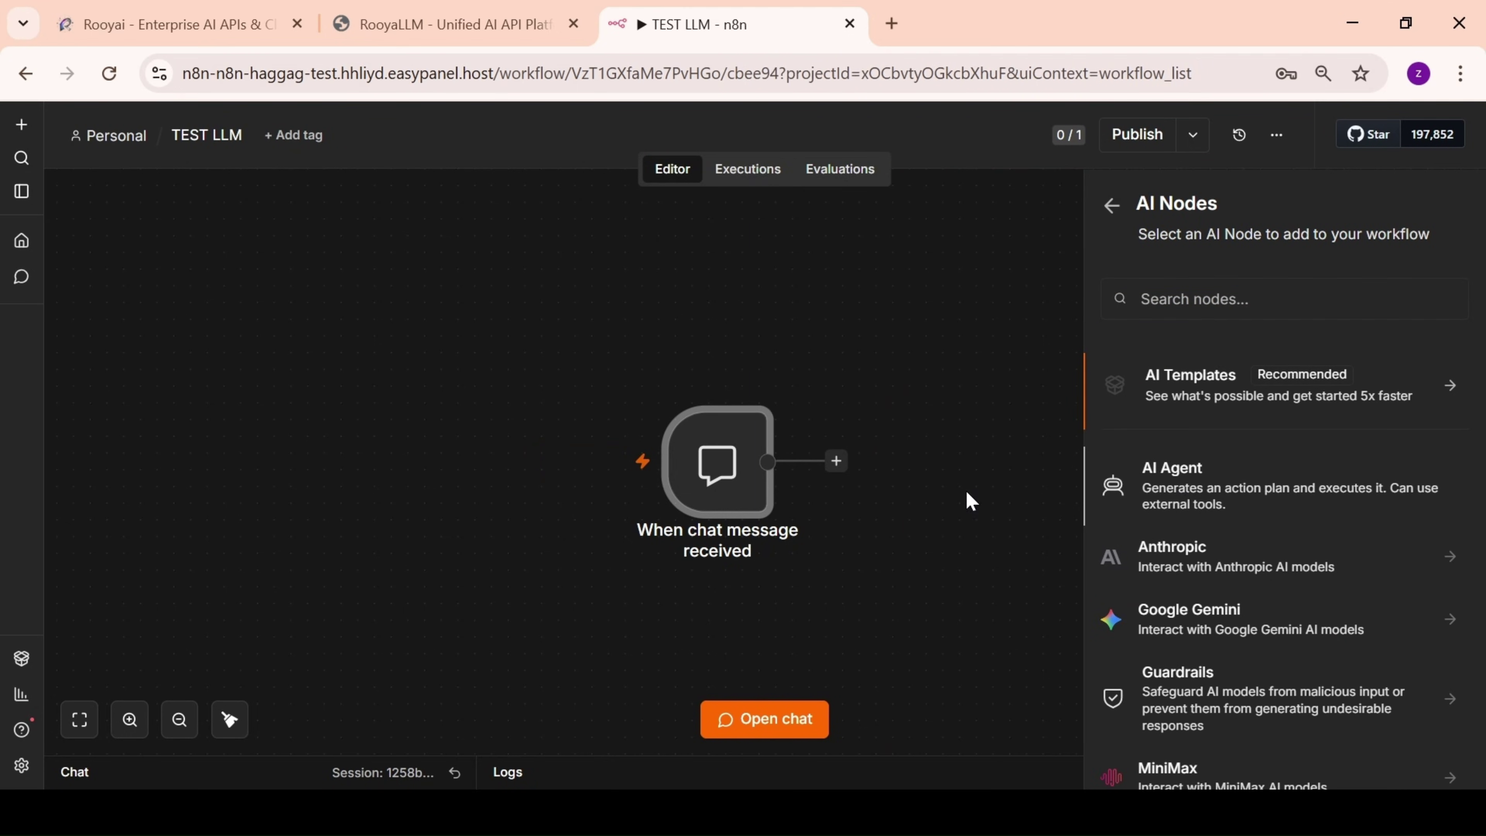
- Add the System Message option to the AI Agent with its default text and return to the canvas
{"action": "left_click", "coordinate": [612, 665]}
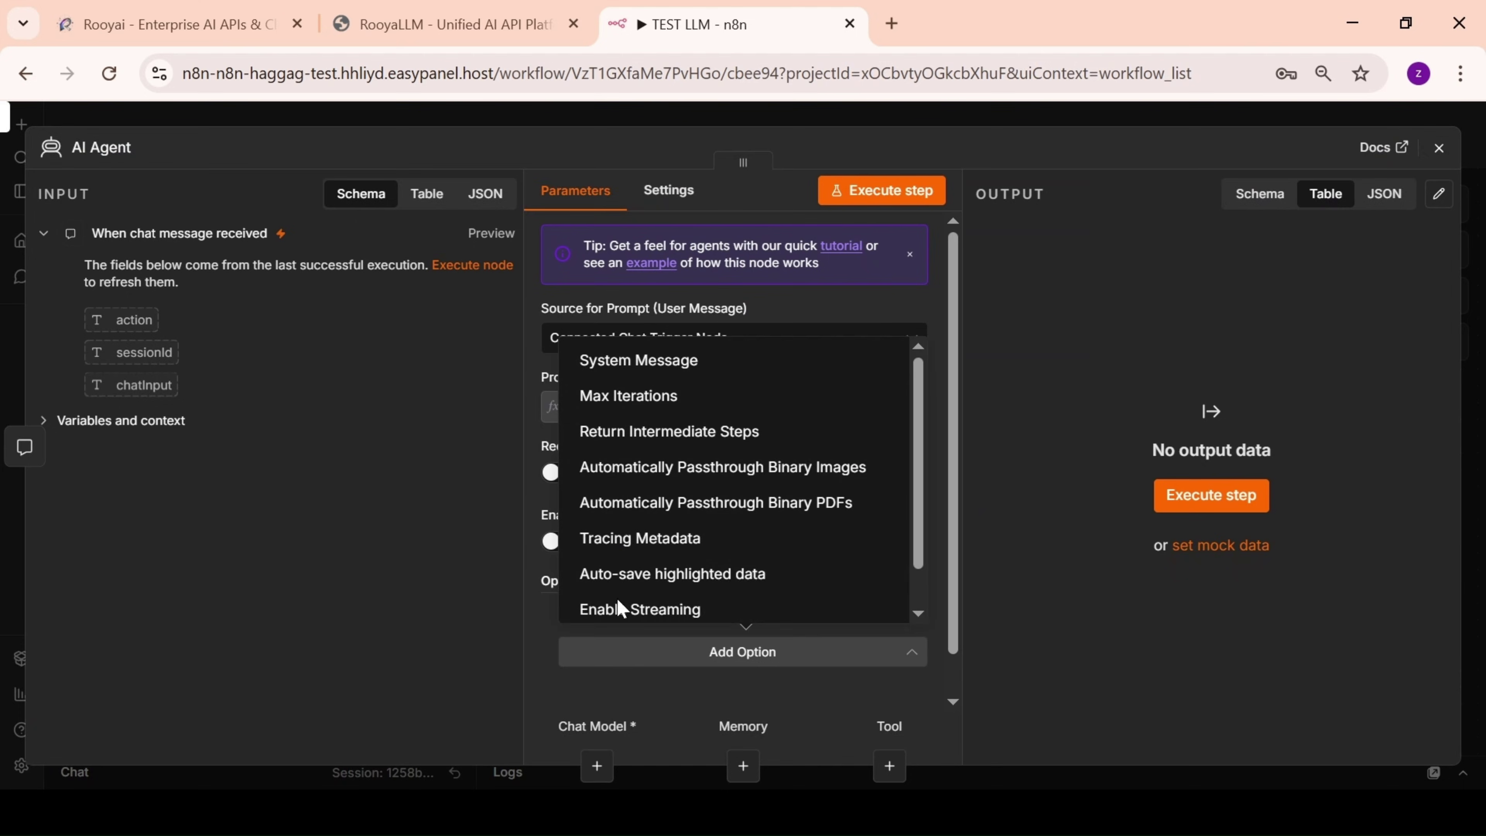
{"action": "left_click", "coordinate": [706, 363]}
{"action": "left_click", "coordinate": [1001, 122]}
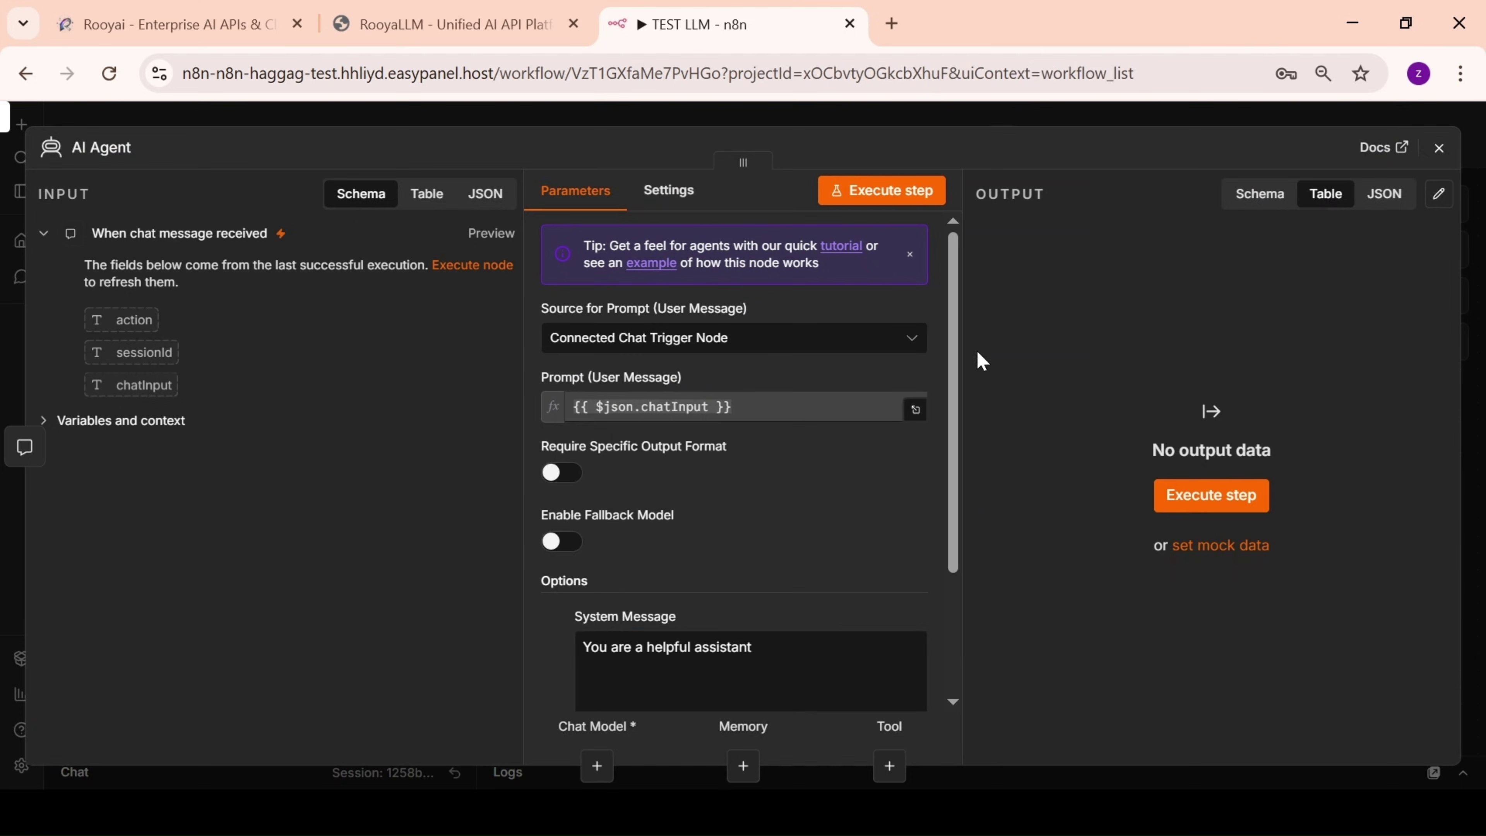
- Look through the language models offered for the AI Agent's chat model connection
{"action": "left_click", "coordinate": [927, 486]}
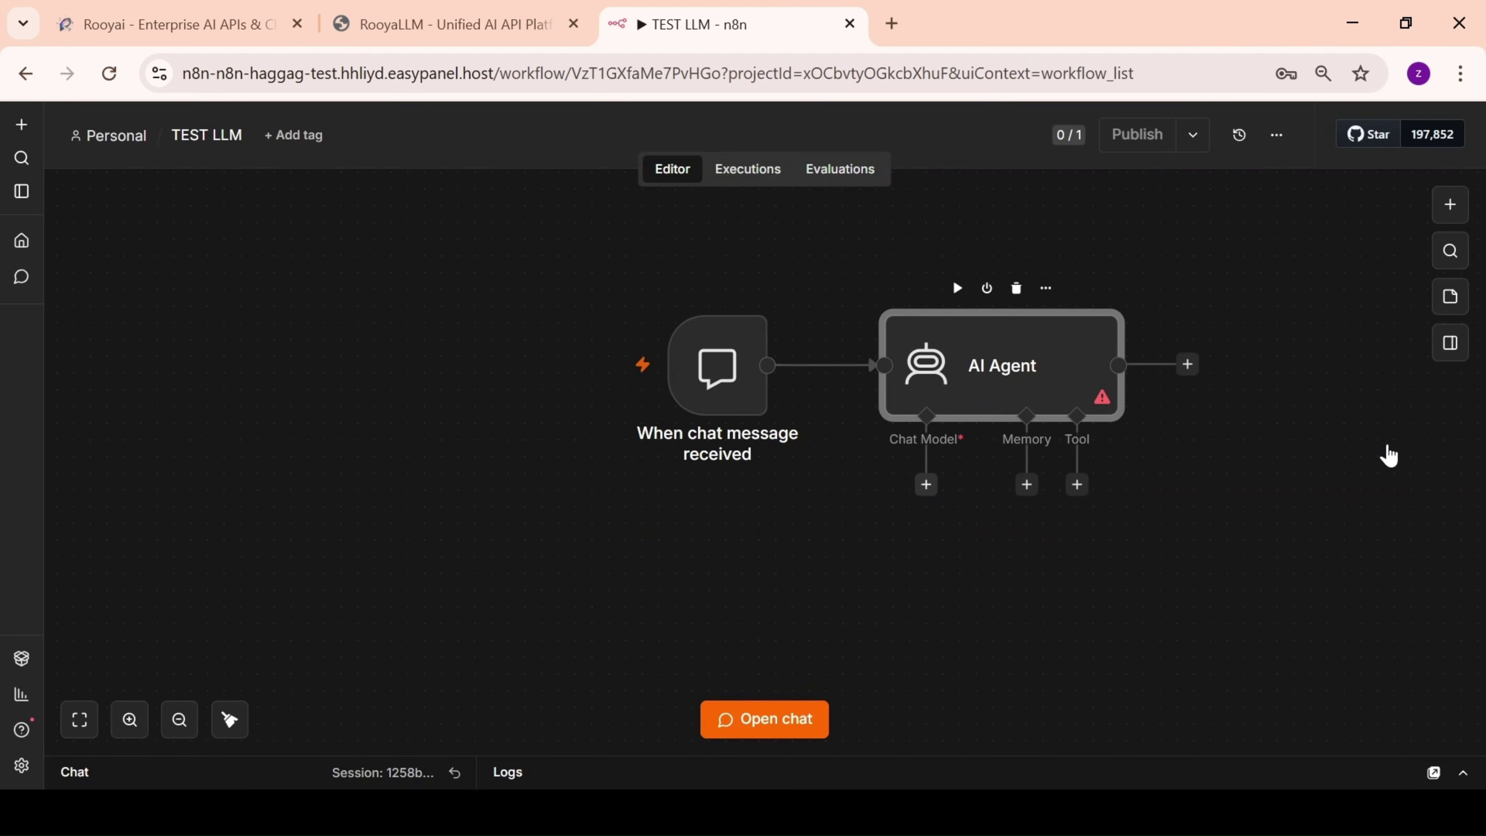
{"action": "scroll", "coordinate": [1262, 581], "scroll_direction": "down", "scroll_amount": 15}
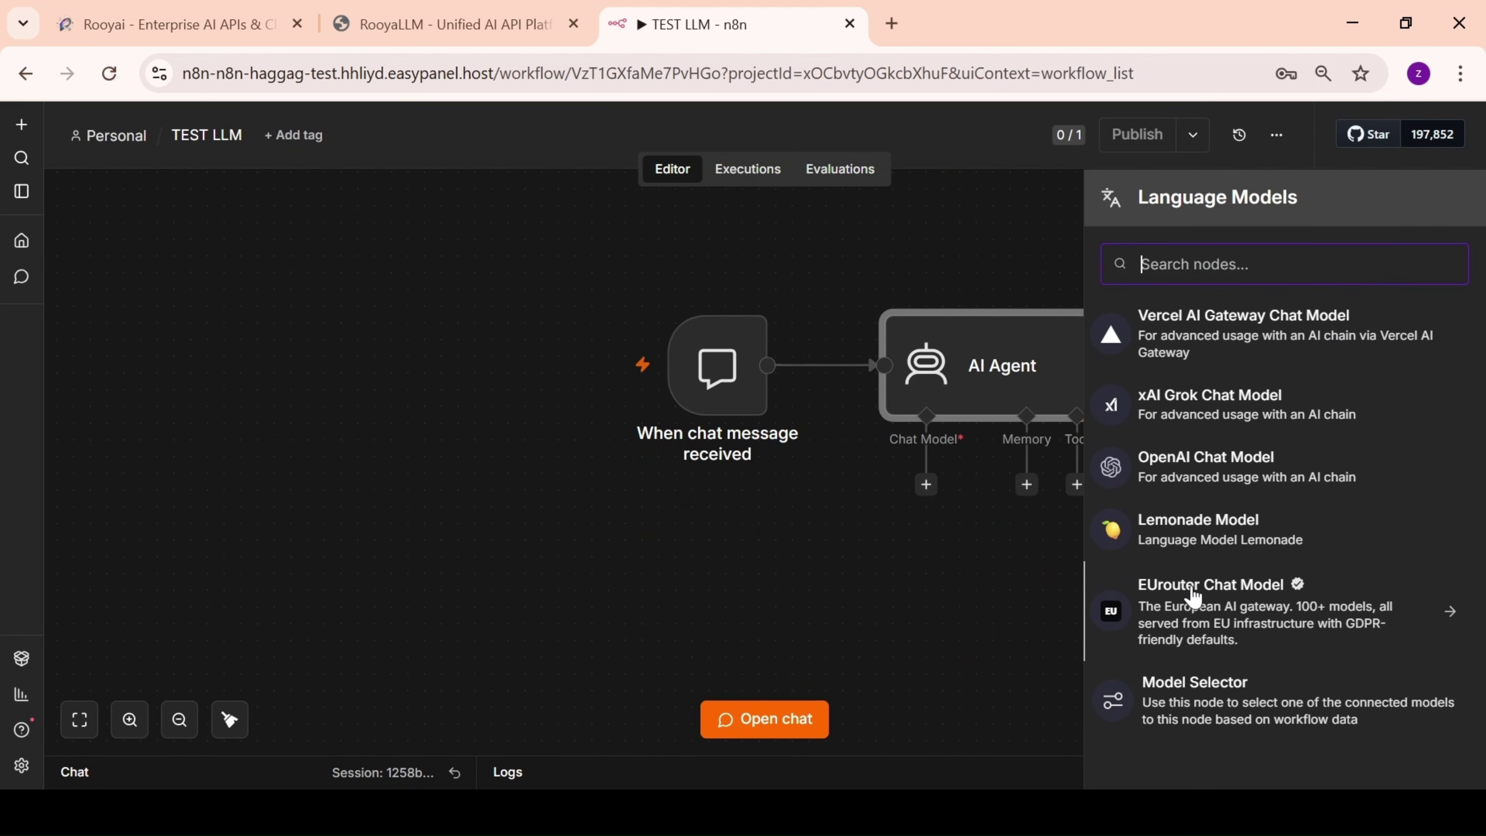
{"action": "left_click", "coordinate": [535, 582]}
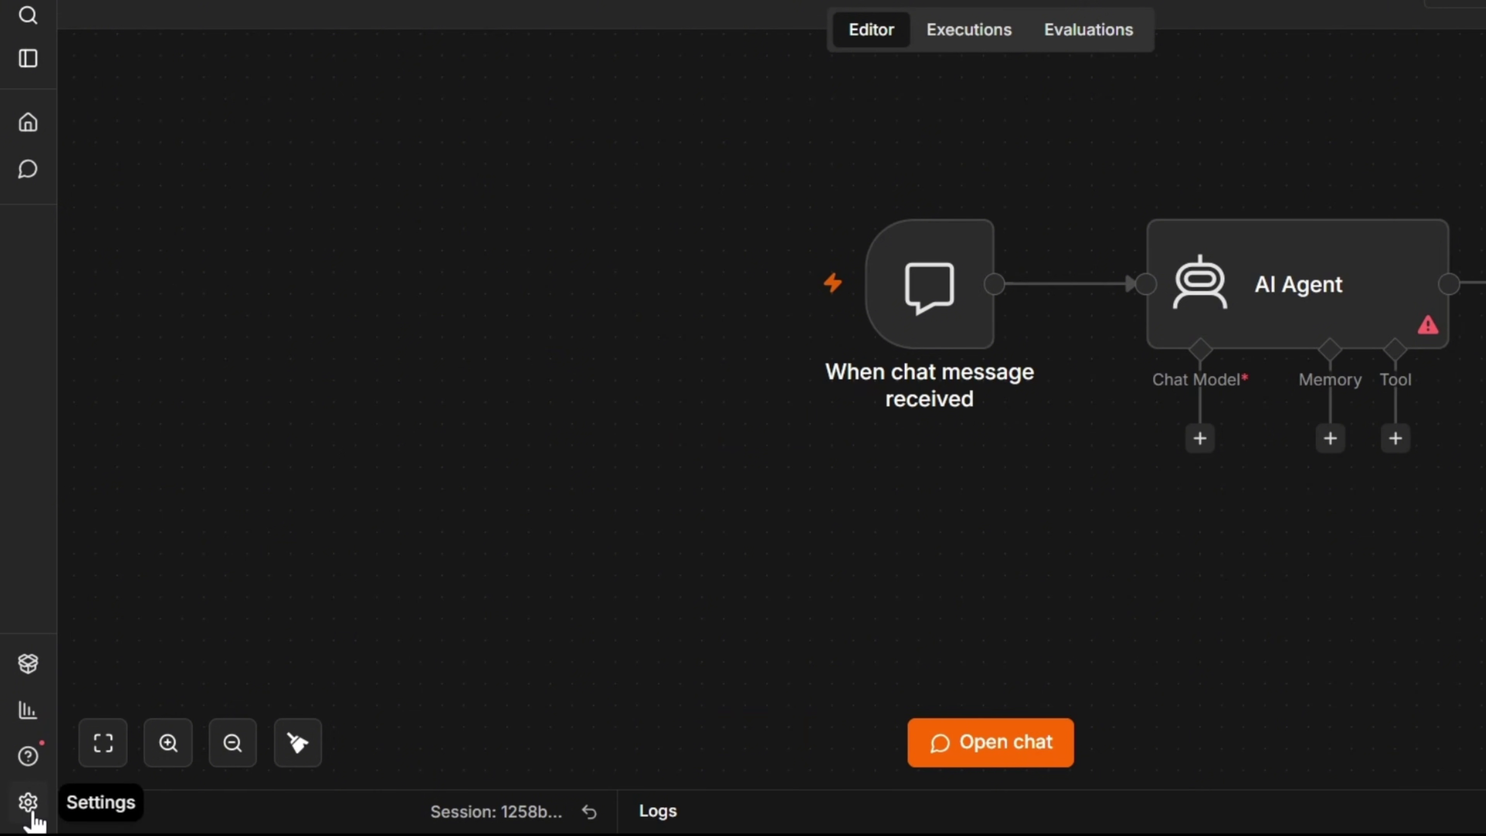
- Start installing a community node from n8n's settings, browse the npm registry and search it for "rooyai"
{"action": "left_click", "coordinate": [28, 813]}
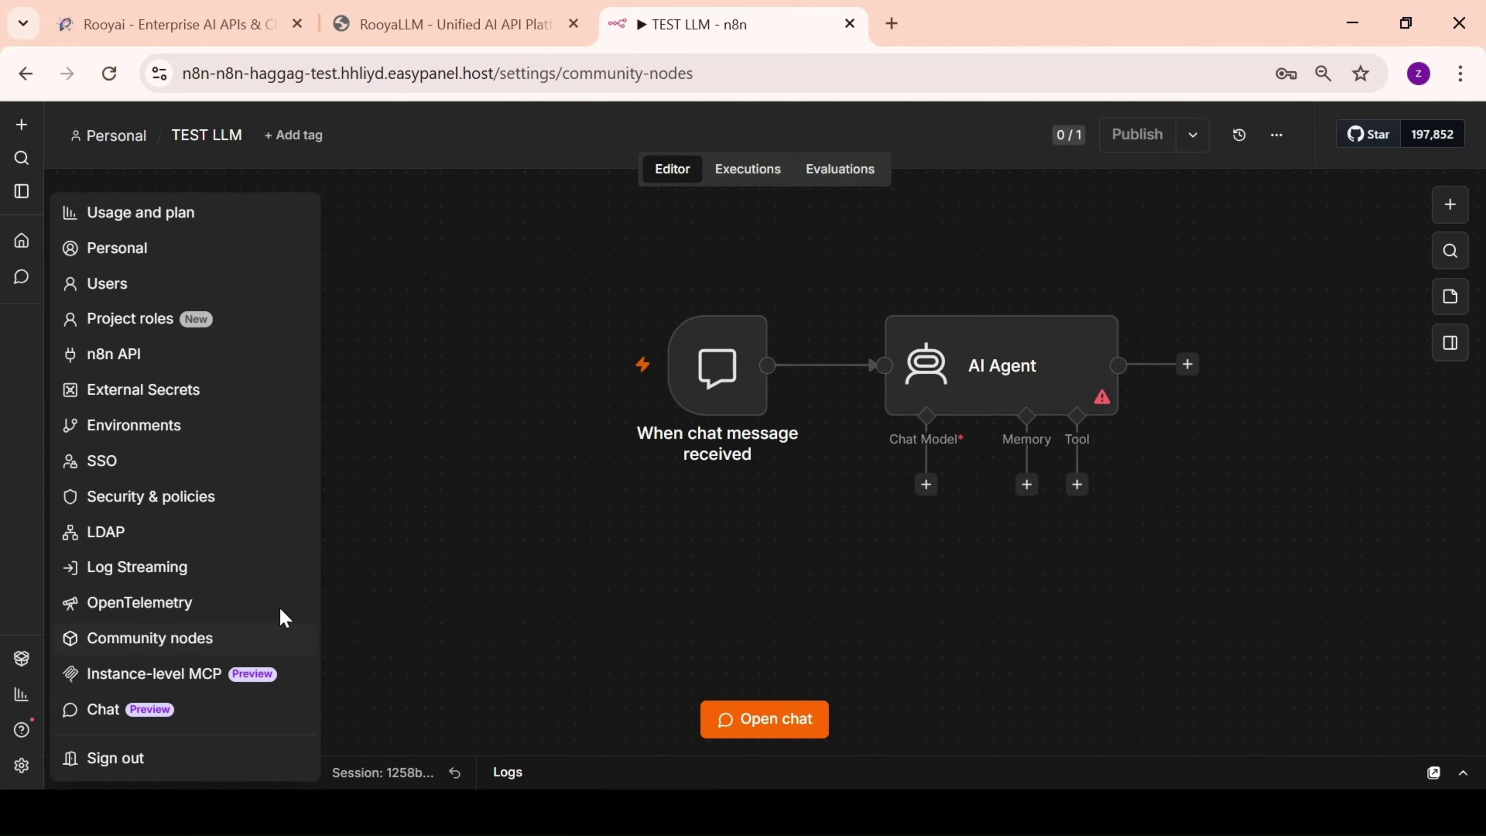
{"action": "left_click", "coordinate": [252, 638]}
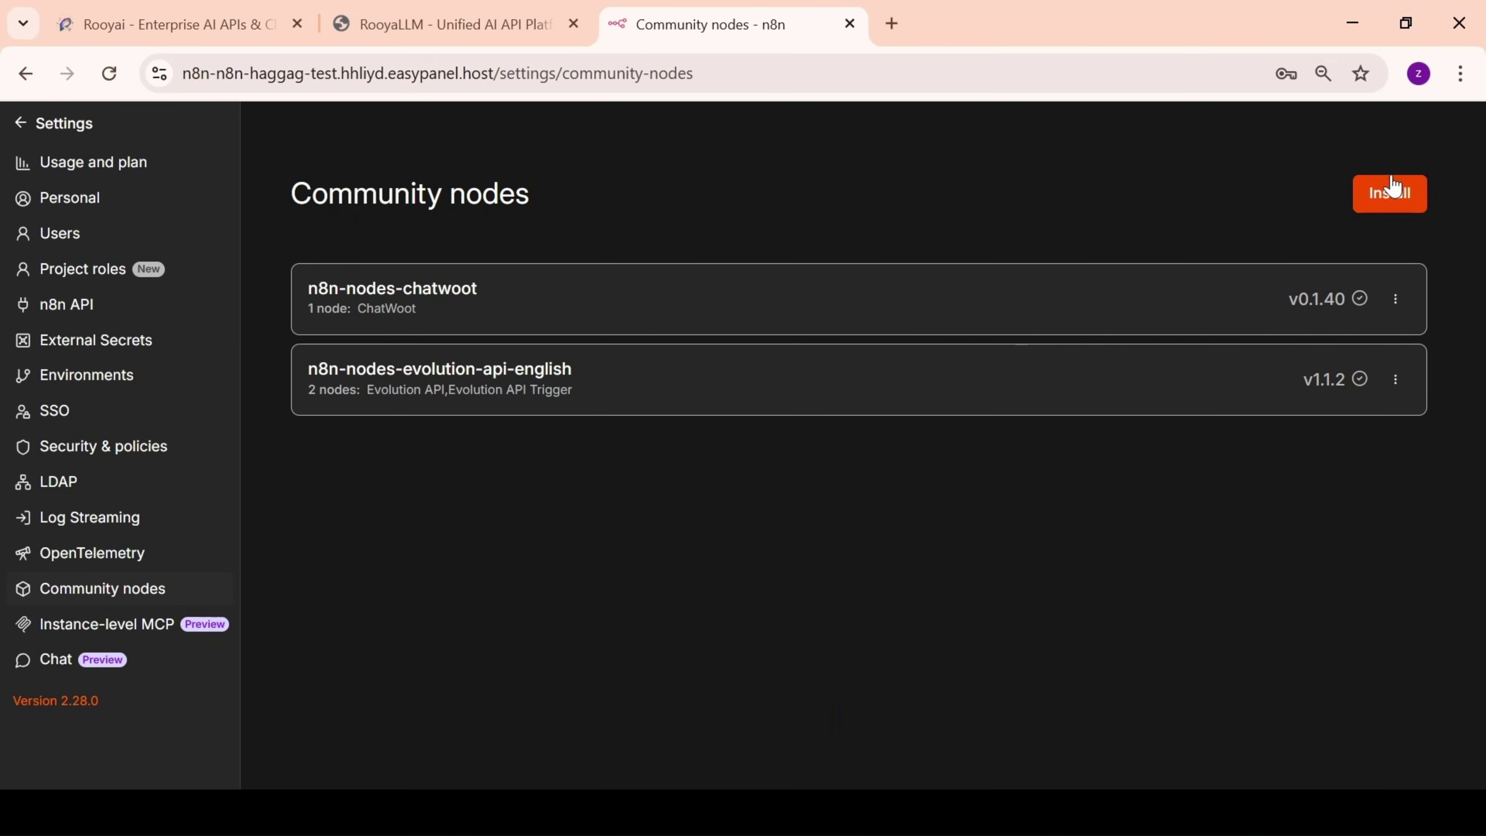
{"action": "left_click", "coordinate": [1367, 203]}
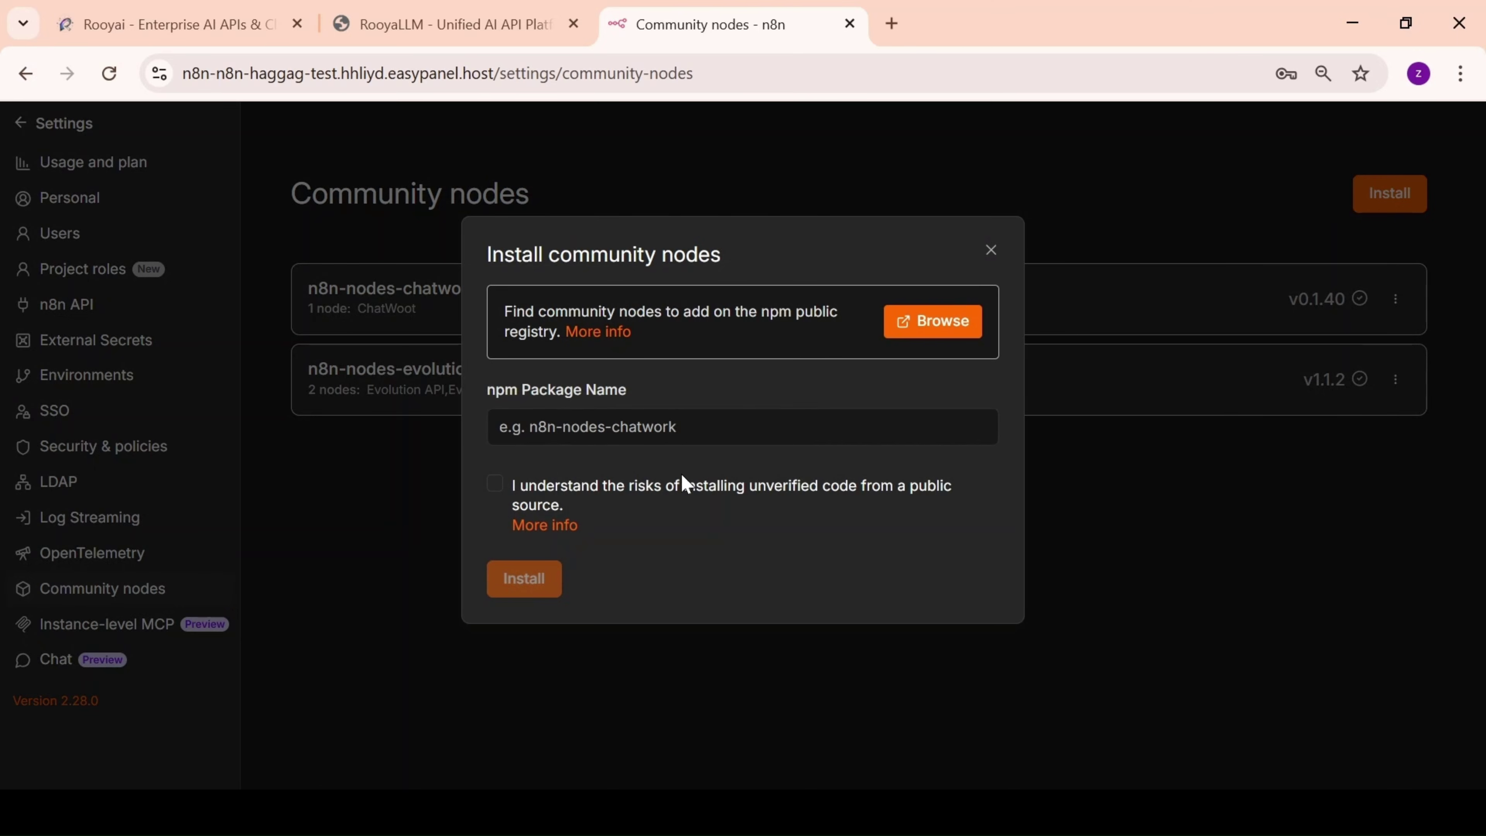
{"action": "left_click", "coordinate": [924, 330]}
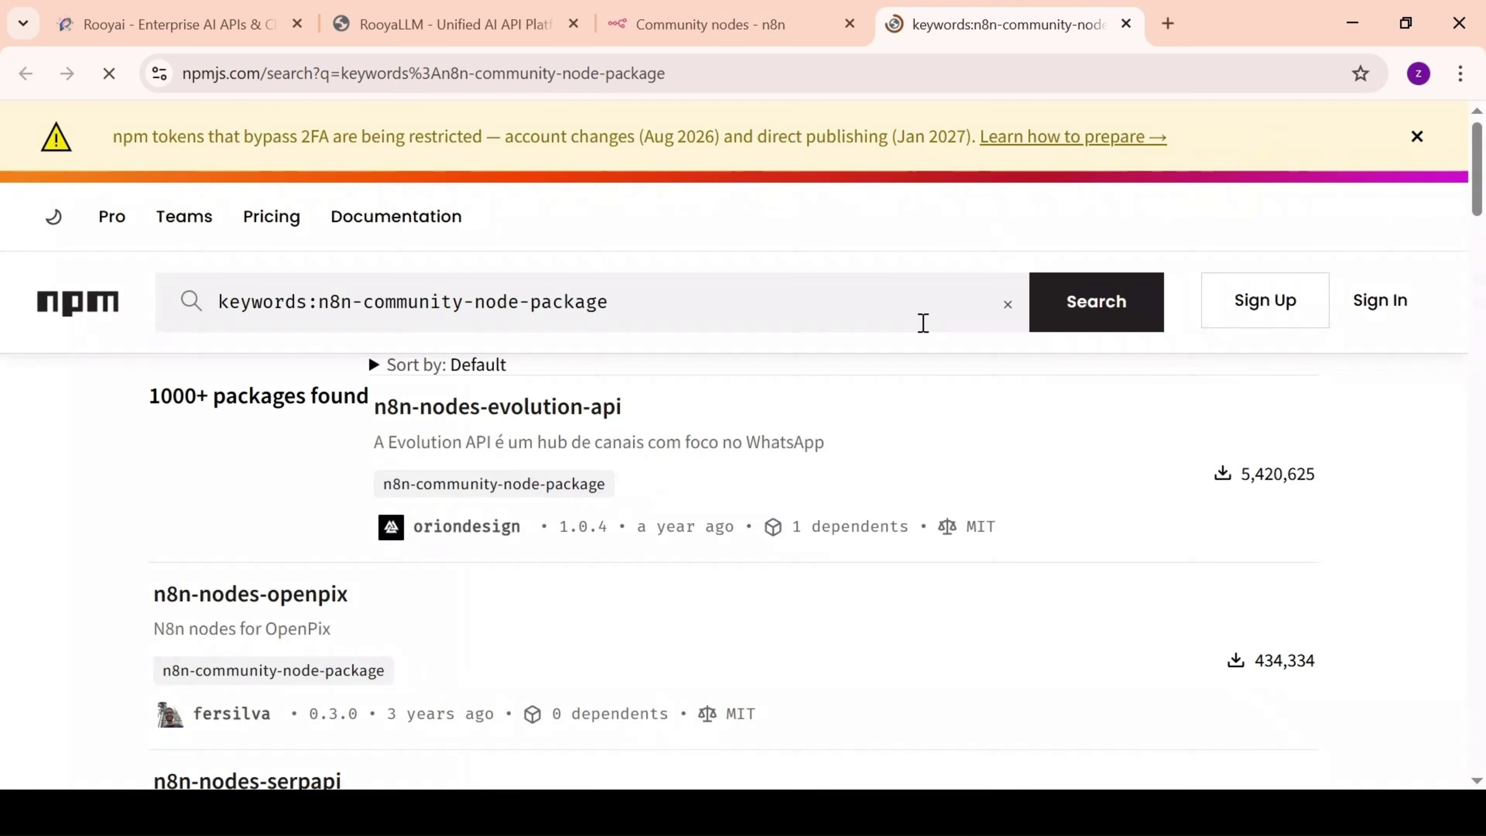
{"action": "left_click_drag", "start_coordinate": [777, 322], "coordinate": [186, 282]}
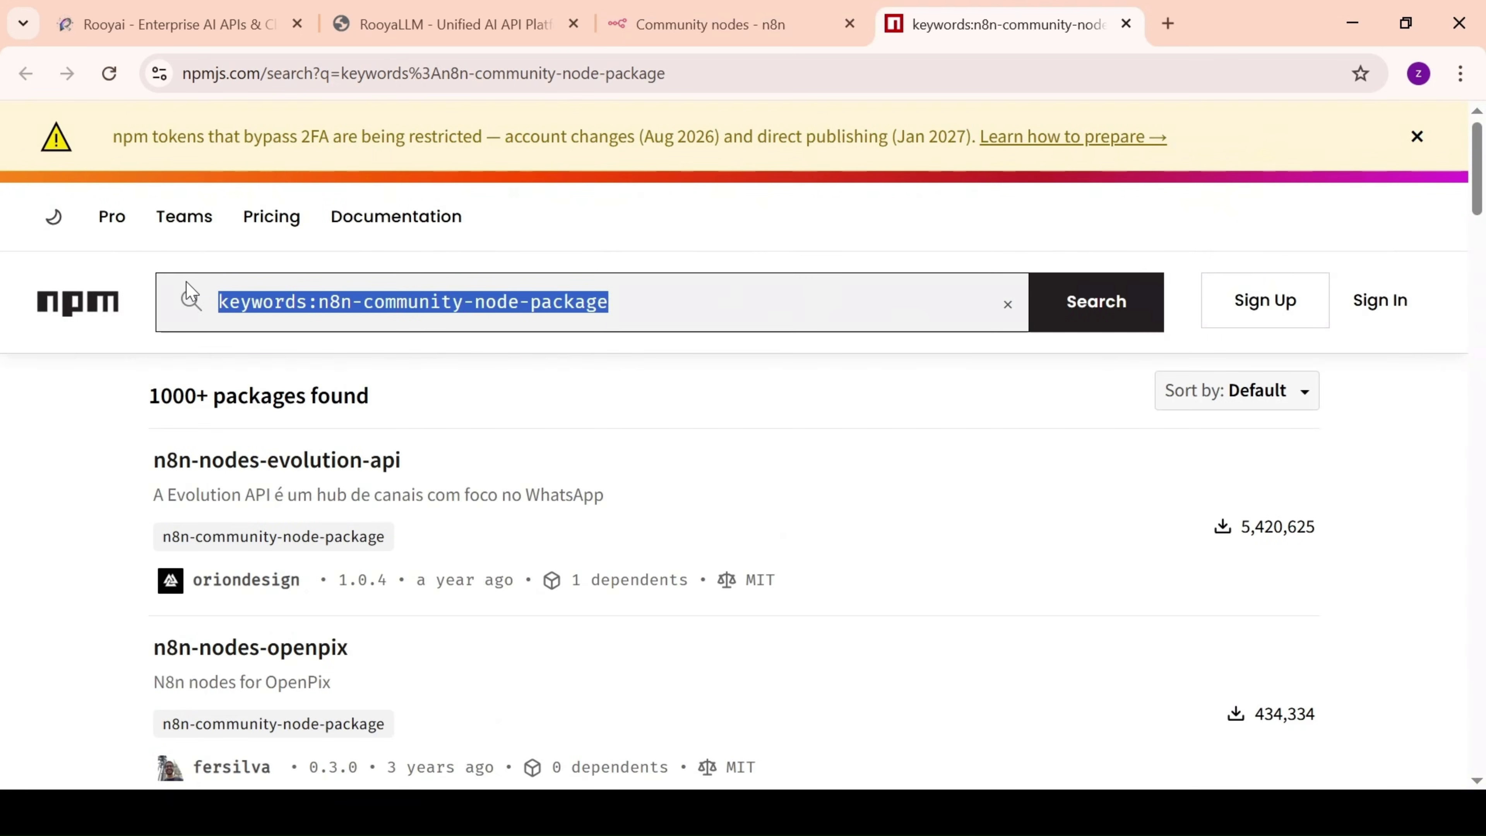
{"action": "type", "text": "rooyai"}
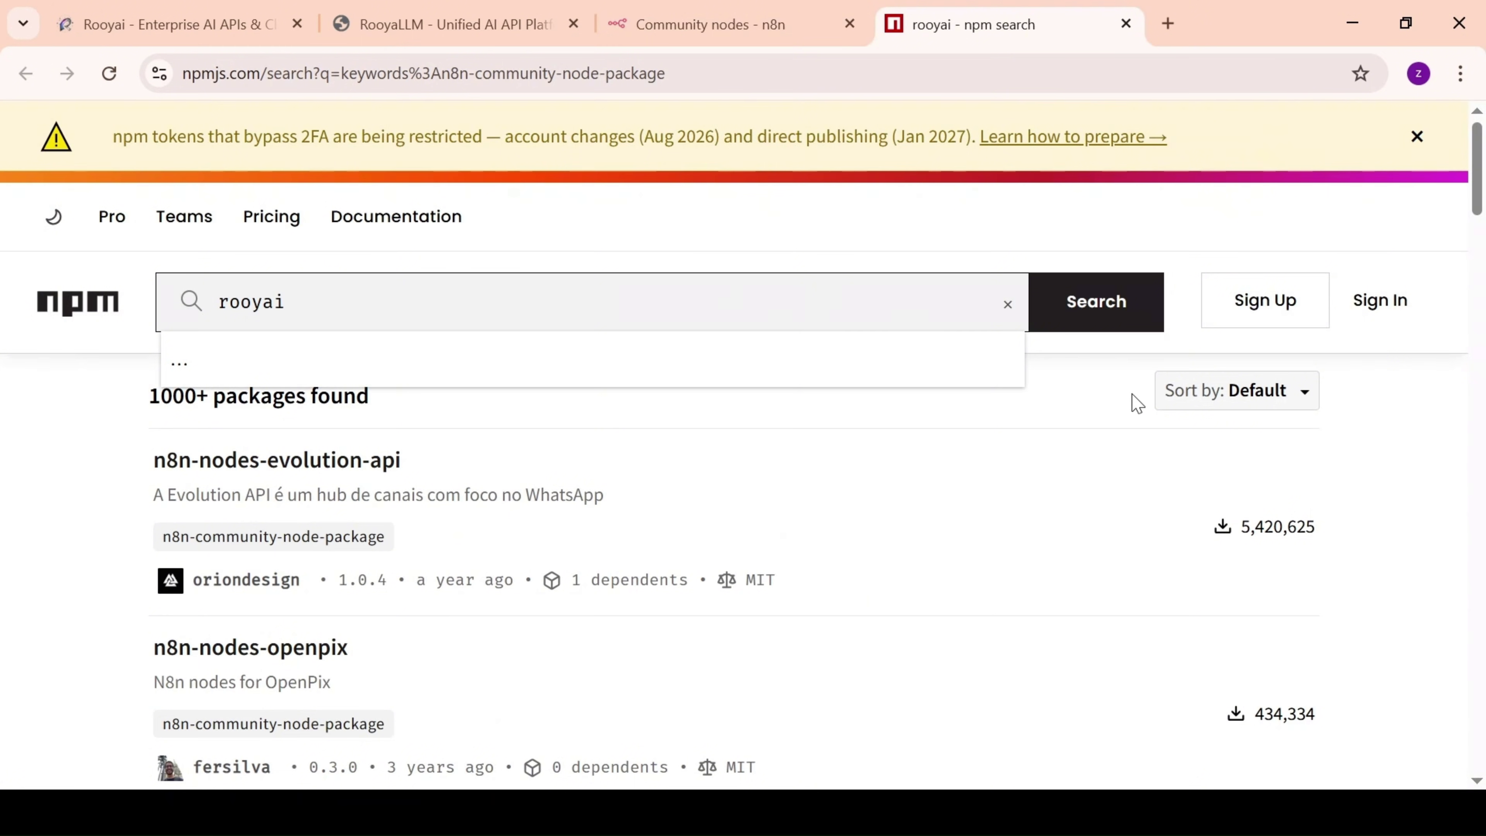
{"action": "left_click", "coordinate": [1121, 322]}
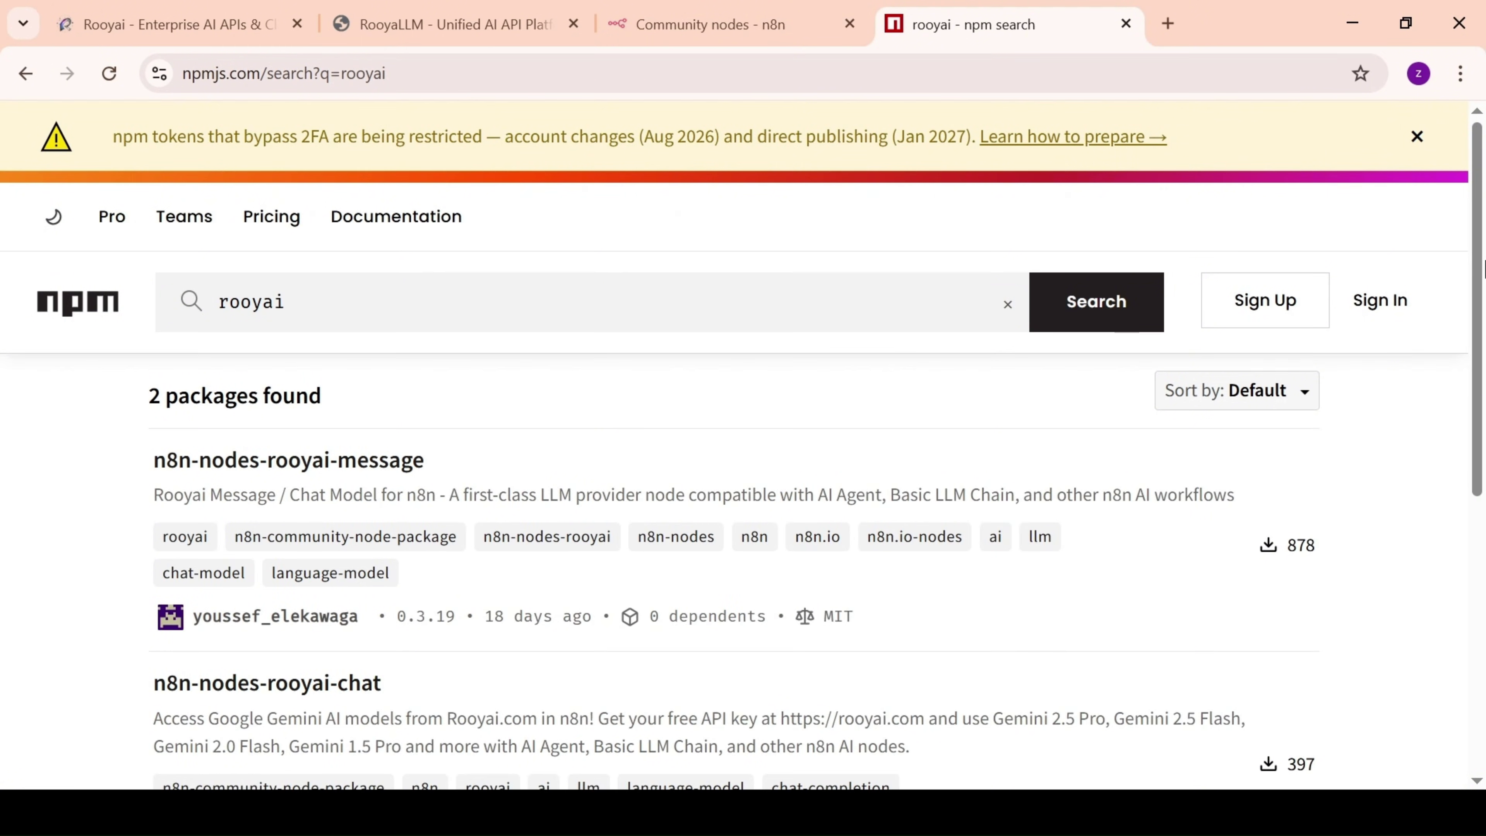
- Open the n8n-nodes-rooyai-chat package page and copy its npm install command
{"action": "scroll", "coordinate": [1367, 412], "scroll_direction": "down", "scroll_amount": 3}
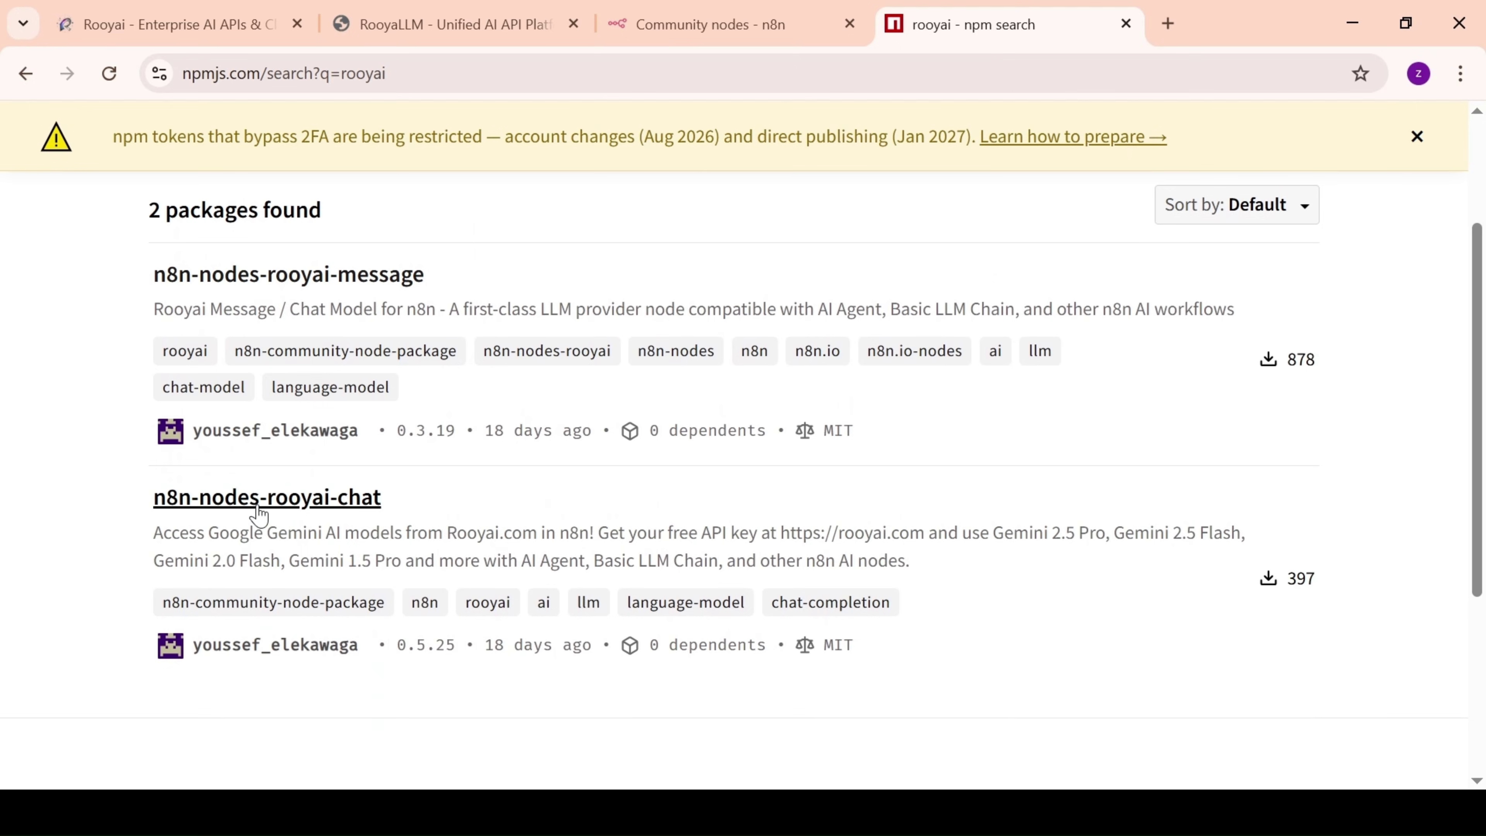
{"action": "left_click", "coordinate": [343, 514]}
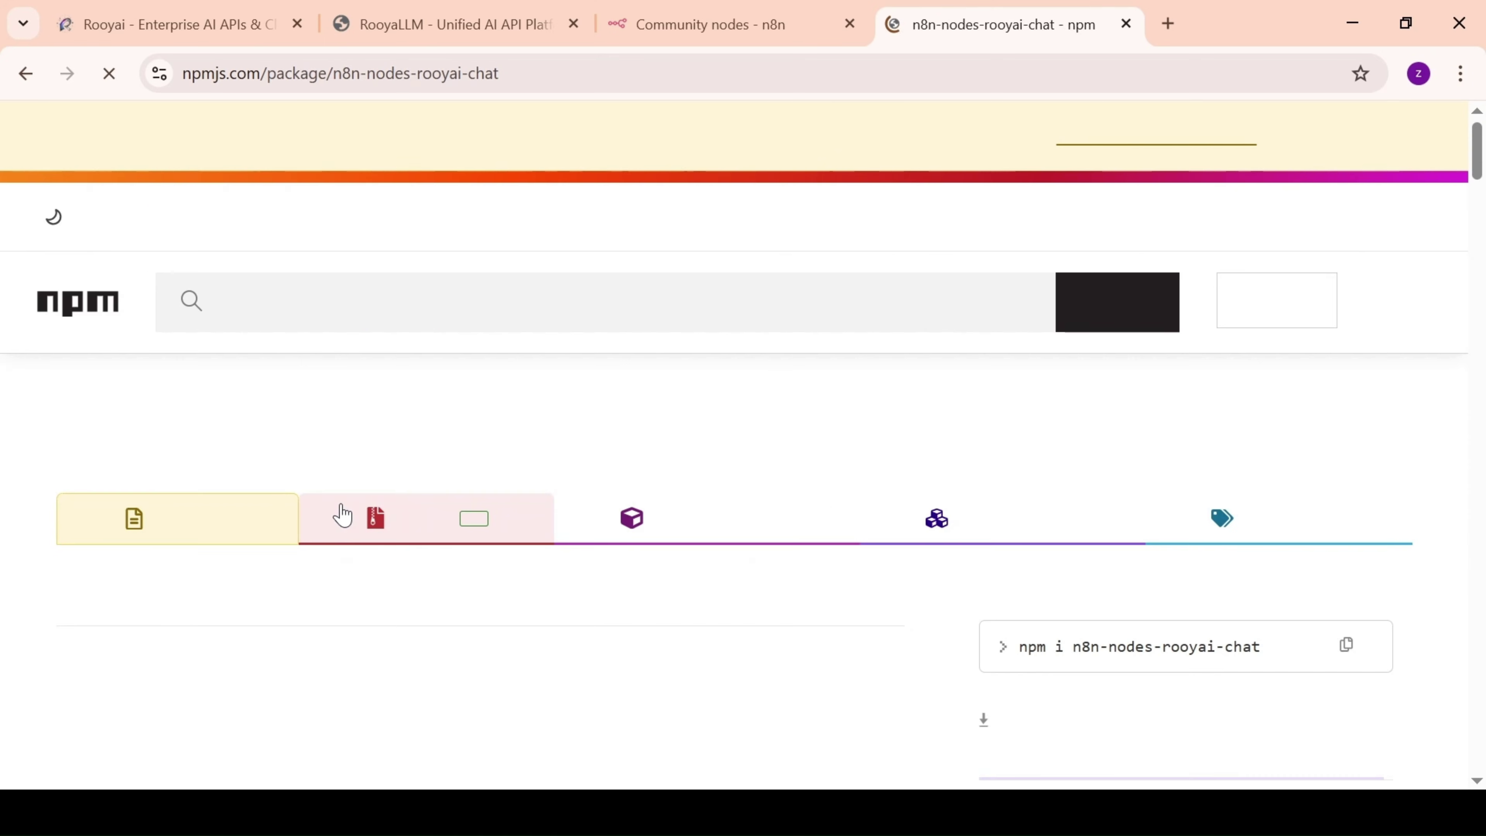
{"action": "scroll", "coordinate": [1068, 462], "scroll_direction": "down", "scroll_amount": 5}
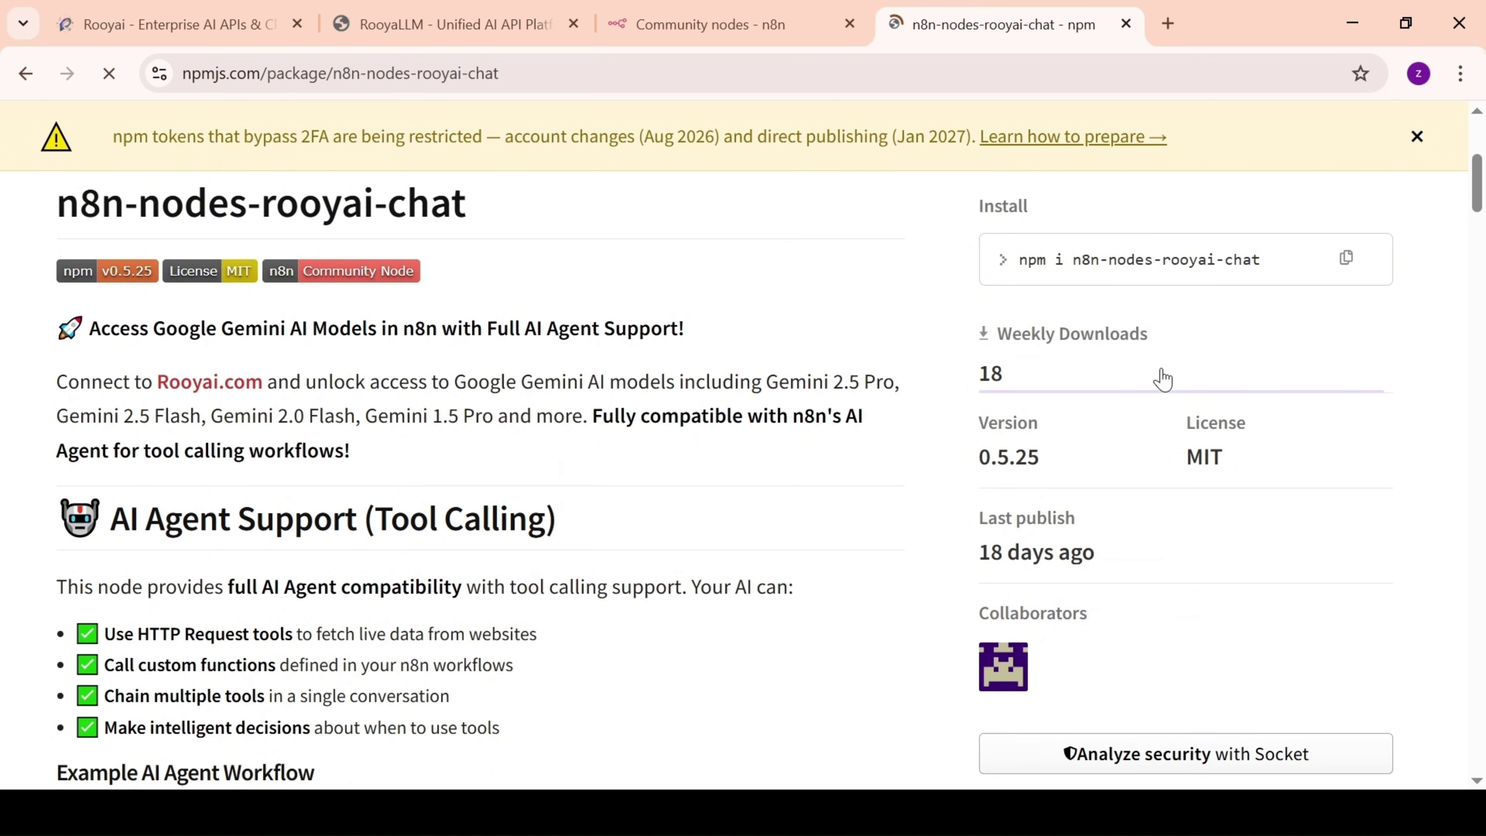
{"action": "scroll", "coordinate": [1129, 521], "scroll_direction": "down", "scroll_amount": 2}
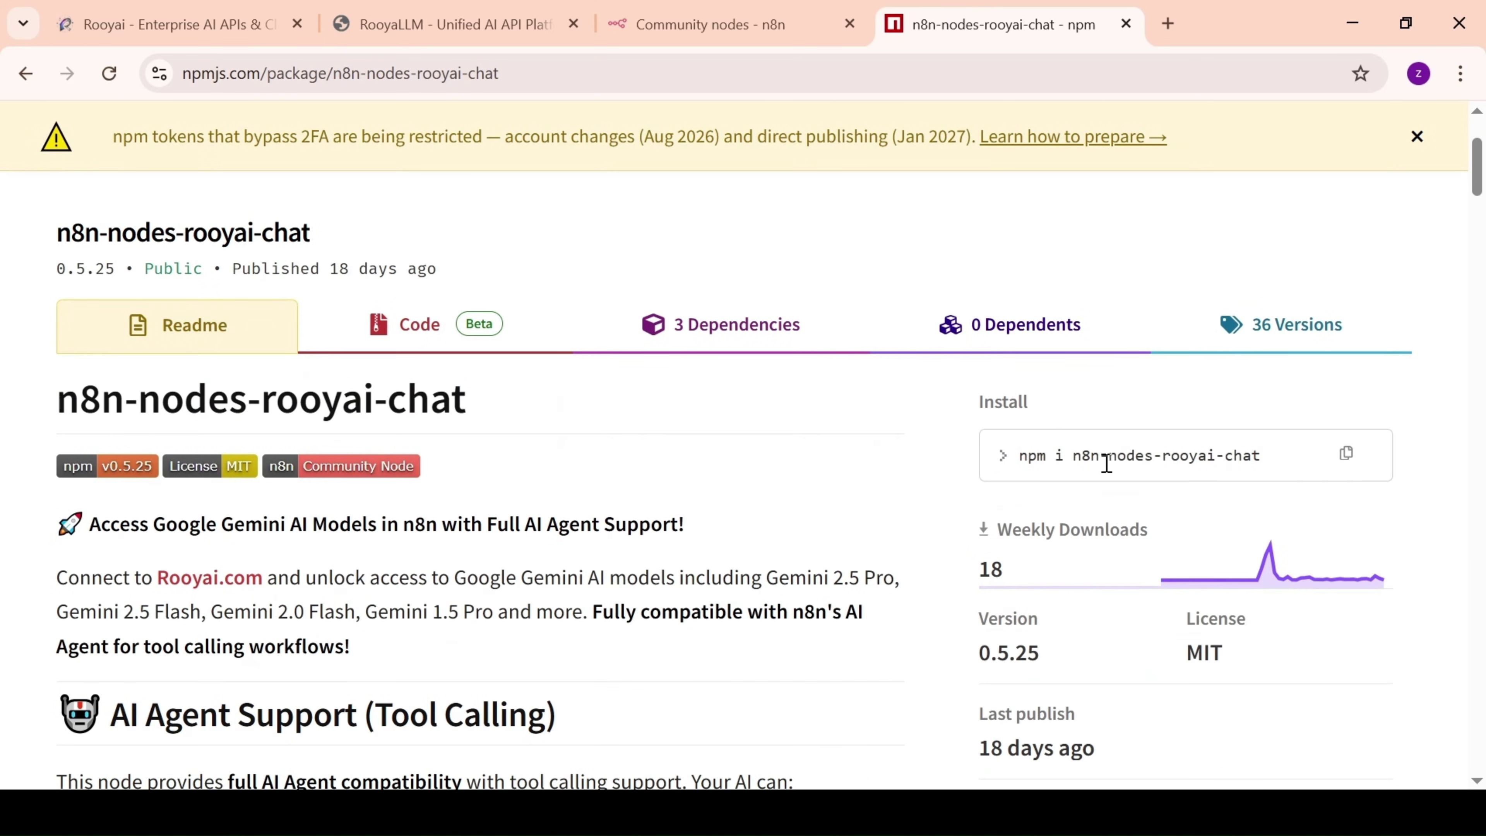
{"action": "left_click", "coordinate": [1272, 457]}
{"action": "key", "text": "ctrl+c"}
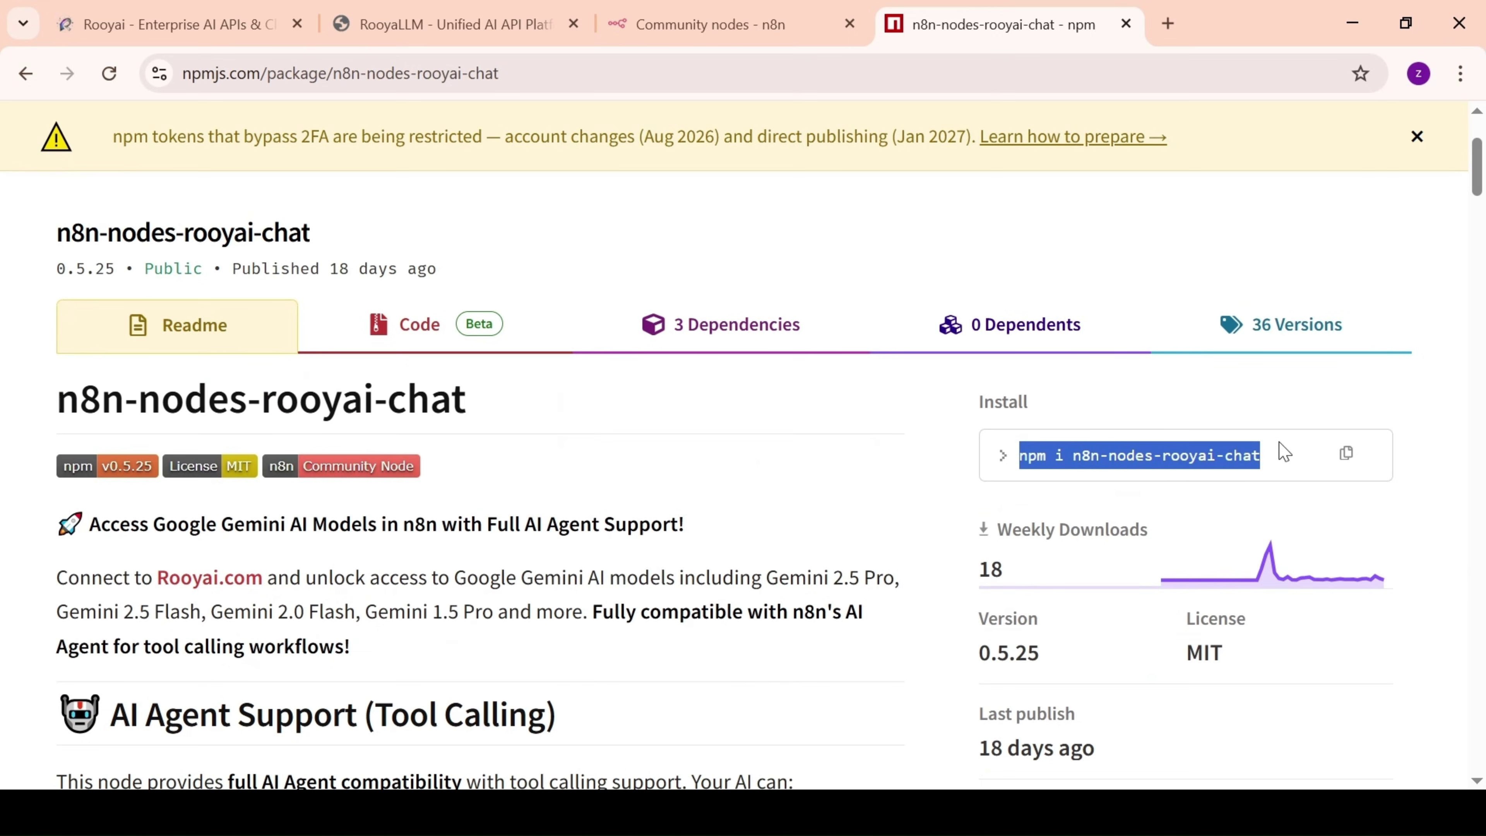
{"action": "left_click", "coordinate": [1349, 455]}
- Back in n8n, install the community package n8n-nodes-rooyai-chat, using only the package name and accepting the unverified-code risk
{"action": "left_click", "coordinate": [757, 15]}
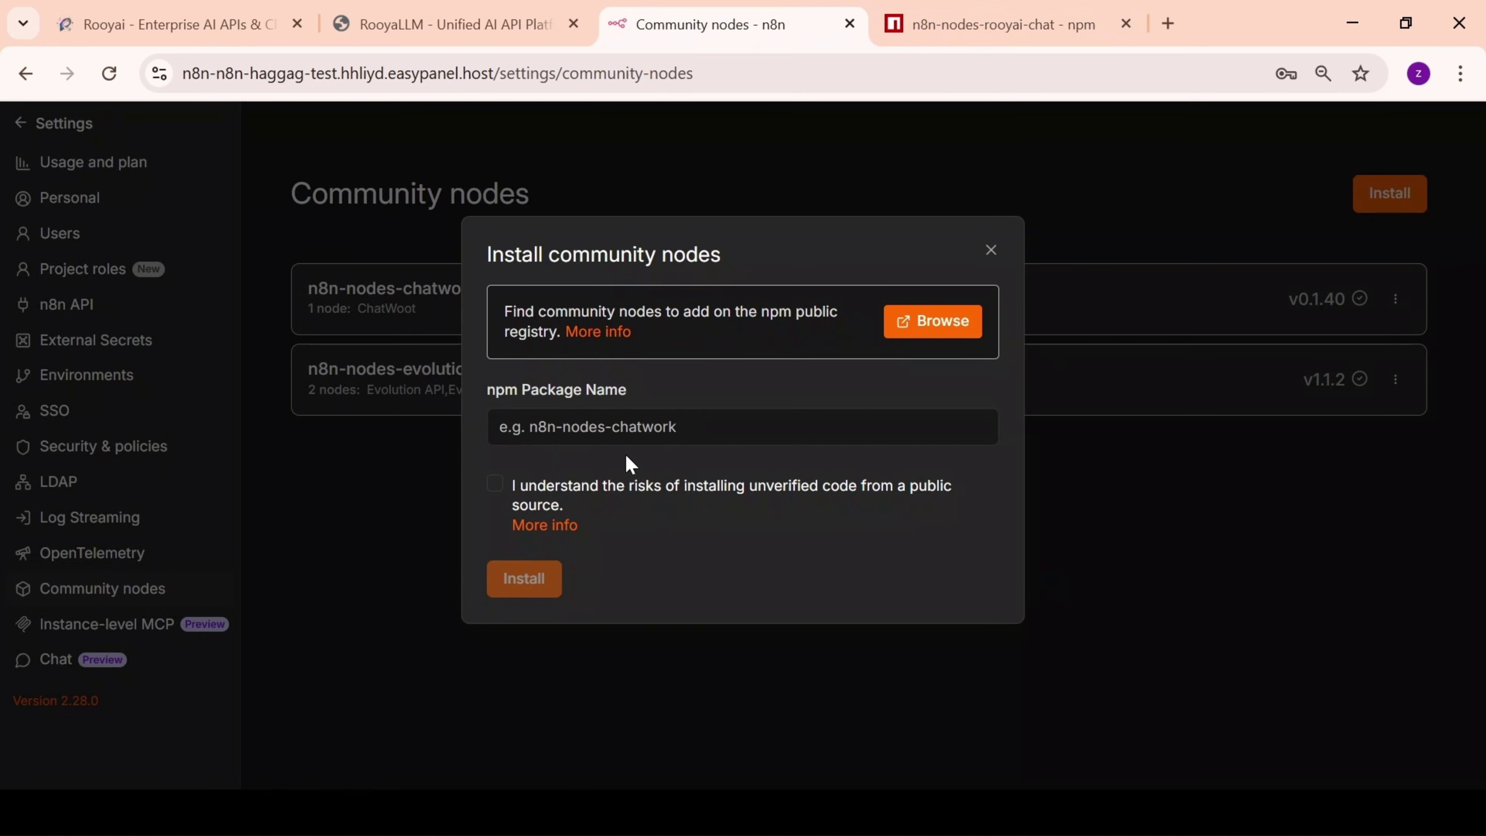
{"action": "left_click", "coordinate": [612, 427]}
{"action": "key", "text": "ctrl+v"}
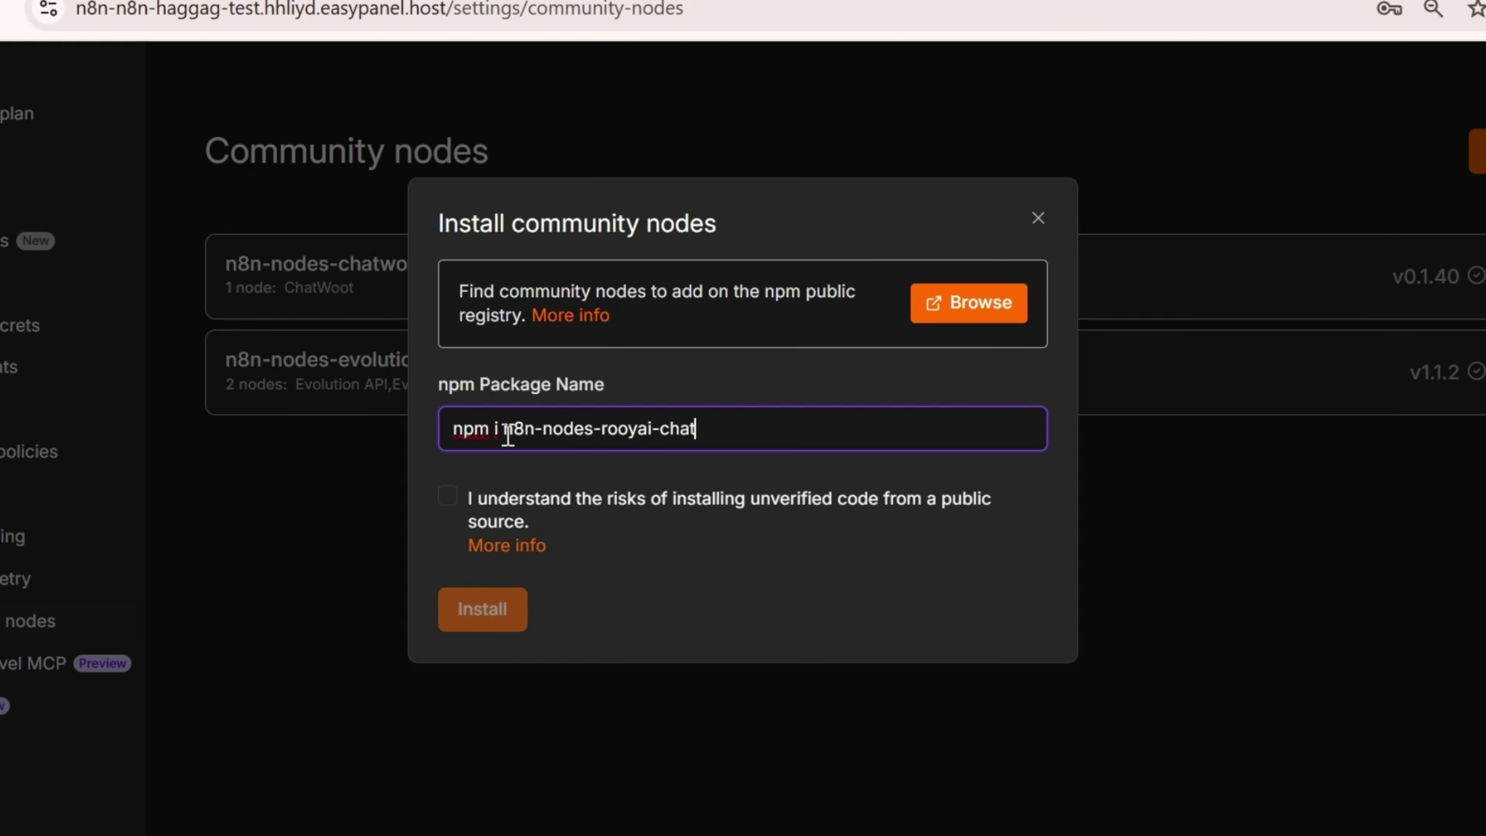
{"action": "left_click_drag", "start_coordinate": [507, 434], "coordinate": [480, 436]}
{"action": "key", "text": "BackSpace"}
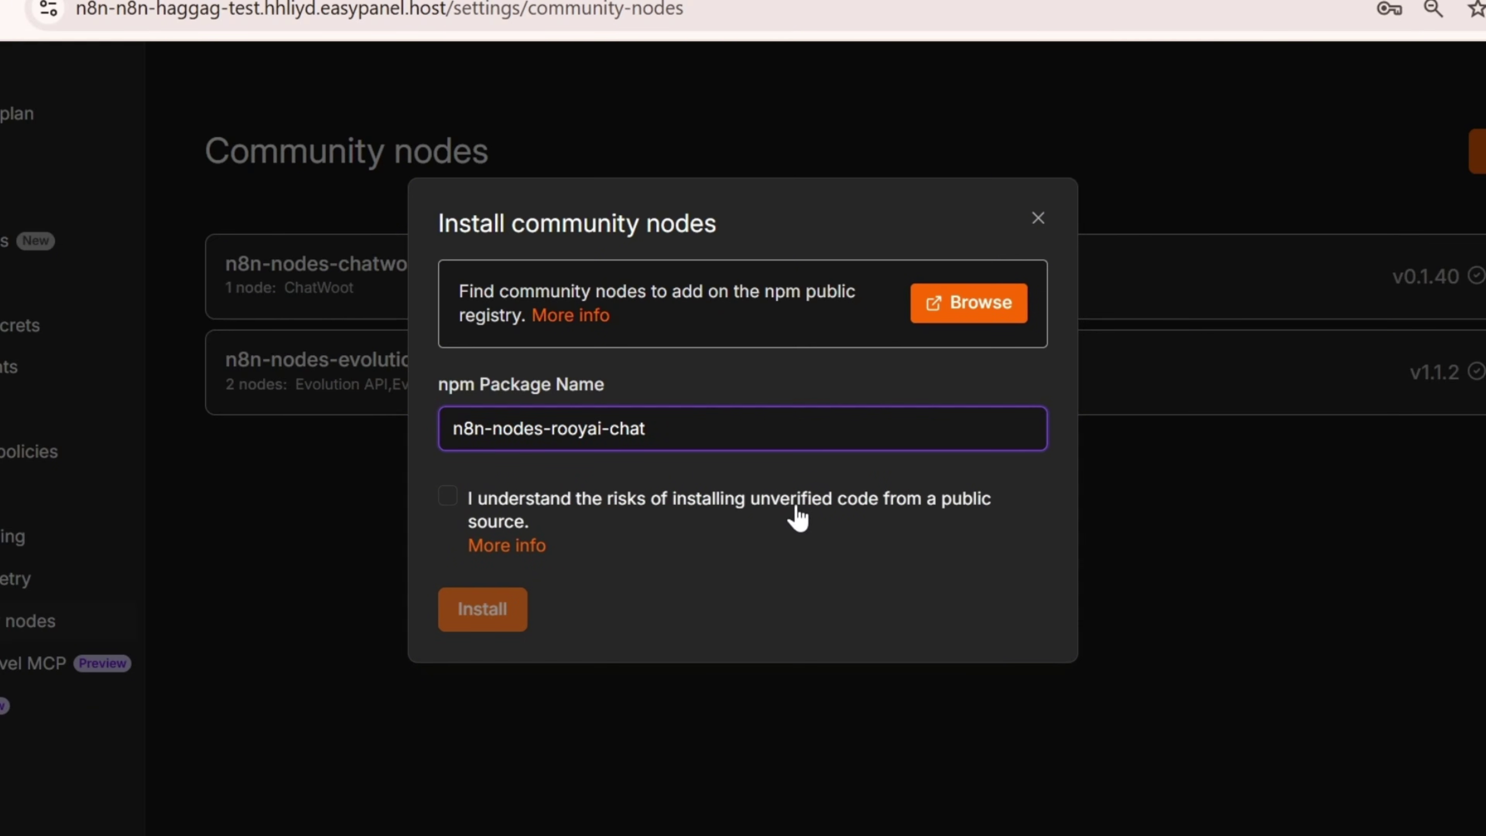
{"action": "left_click", "coordinate": [525, 516]}
{"action": "left_click", "coordinate": [481, 609]}
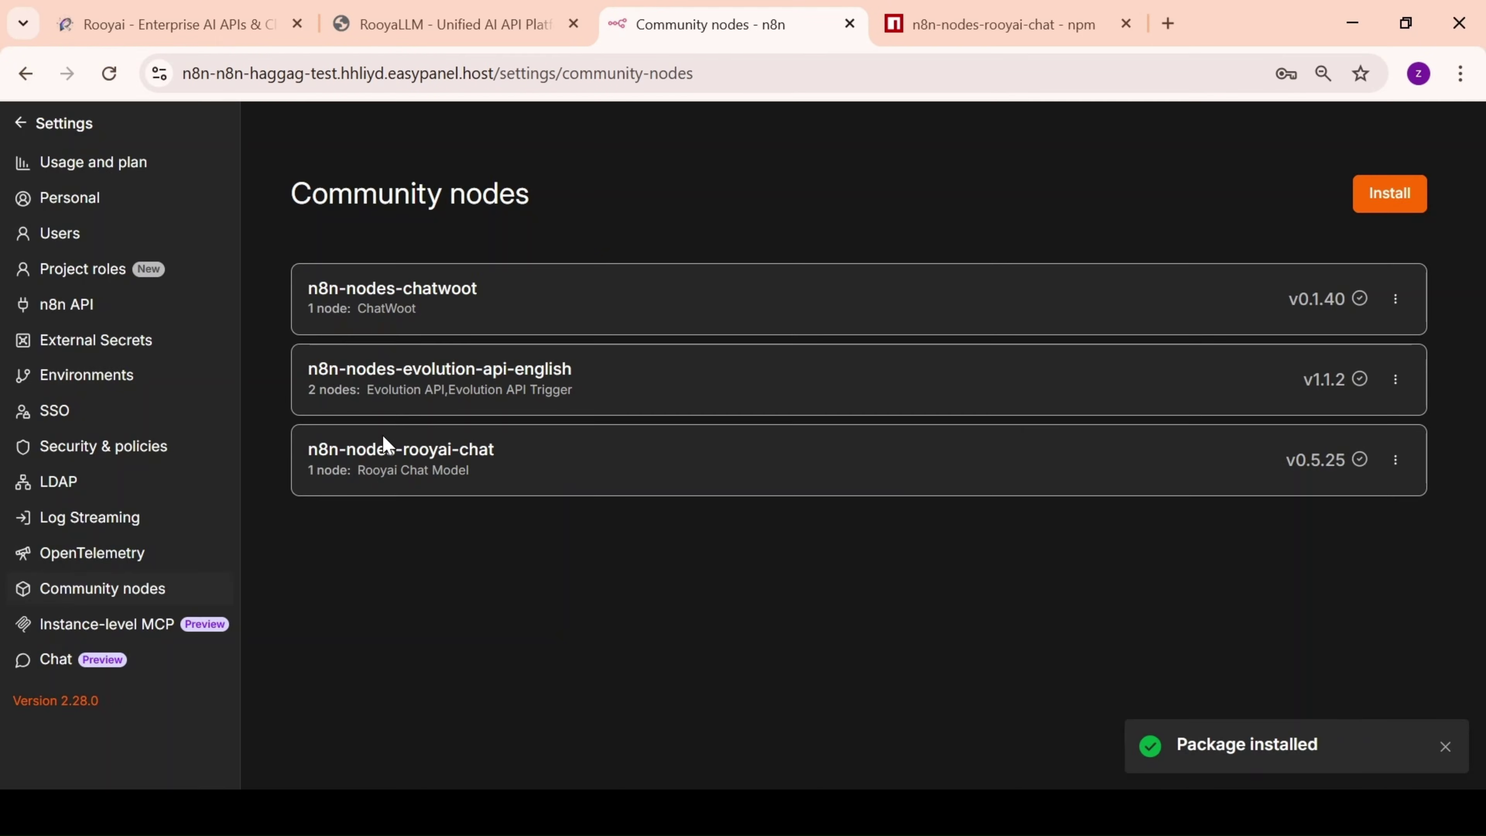
- Return to the TEST LLM workflow, attach a Rooyai Chat Model to the AI Agent and look through its available models
{"action": "left_click", "coordinate": [95, 141]}
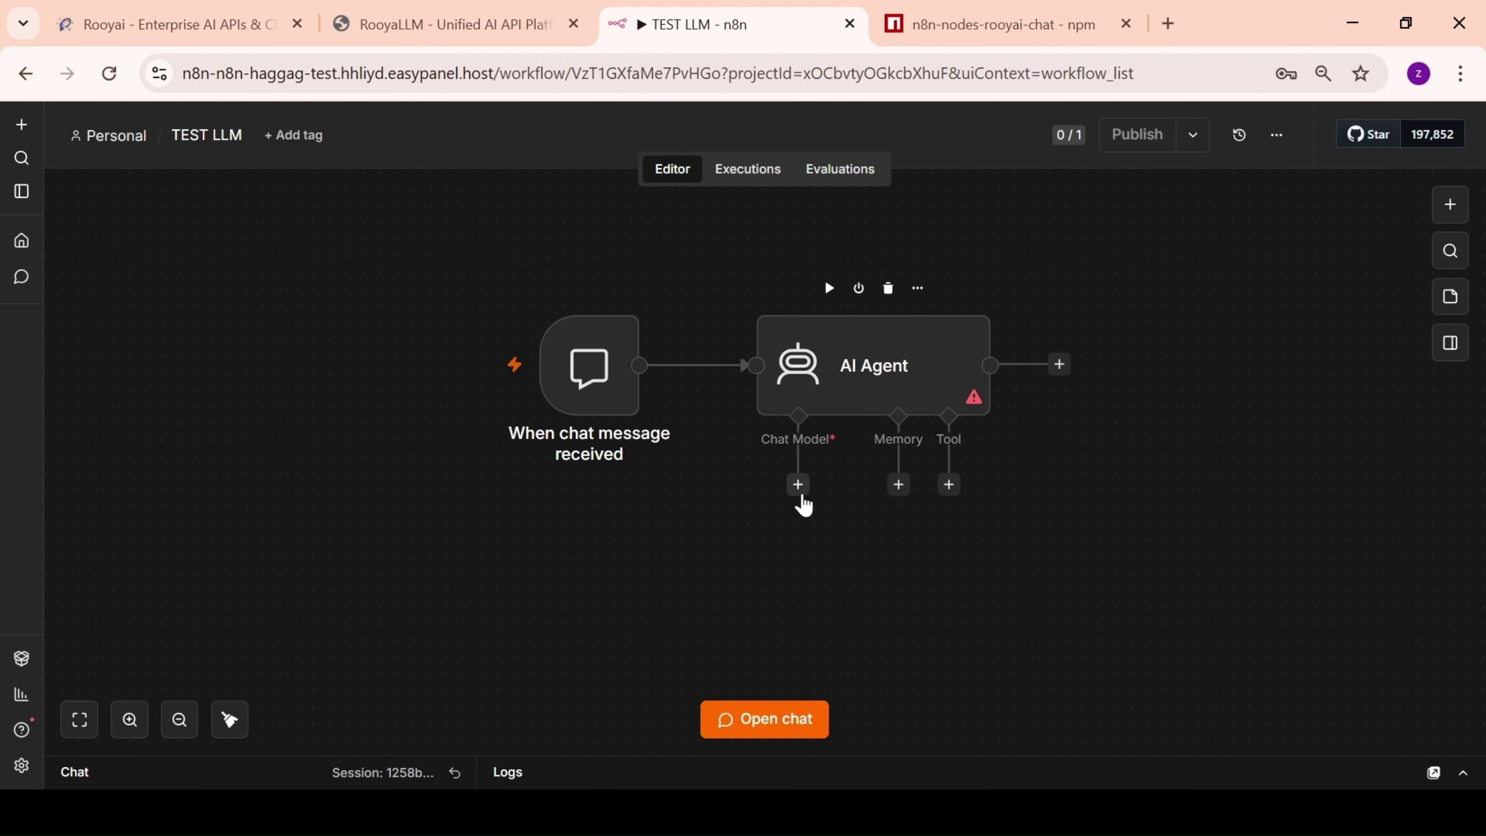
{"action": "left_click", "coordinate": [797, 484]}
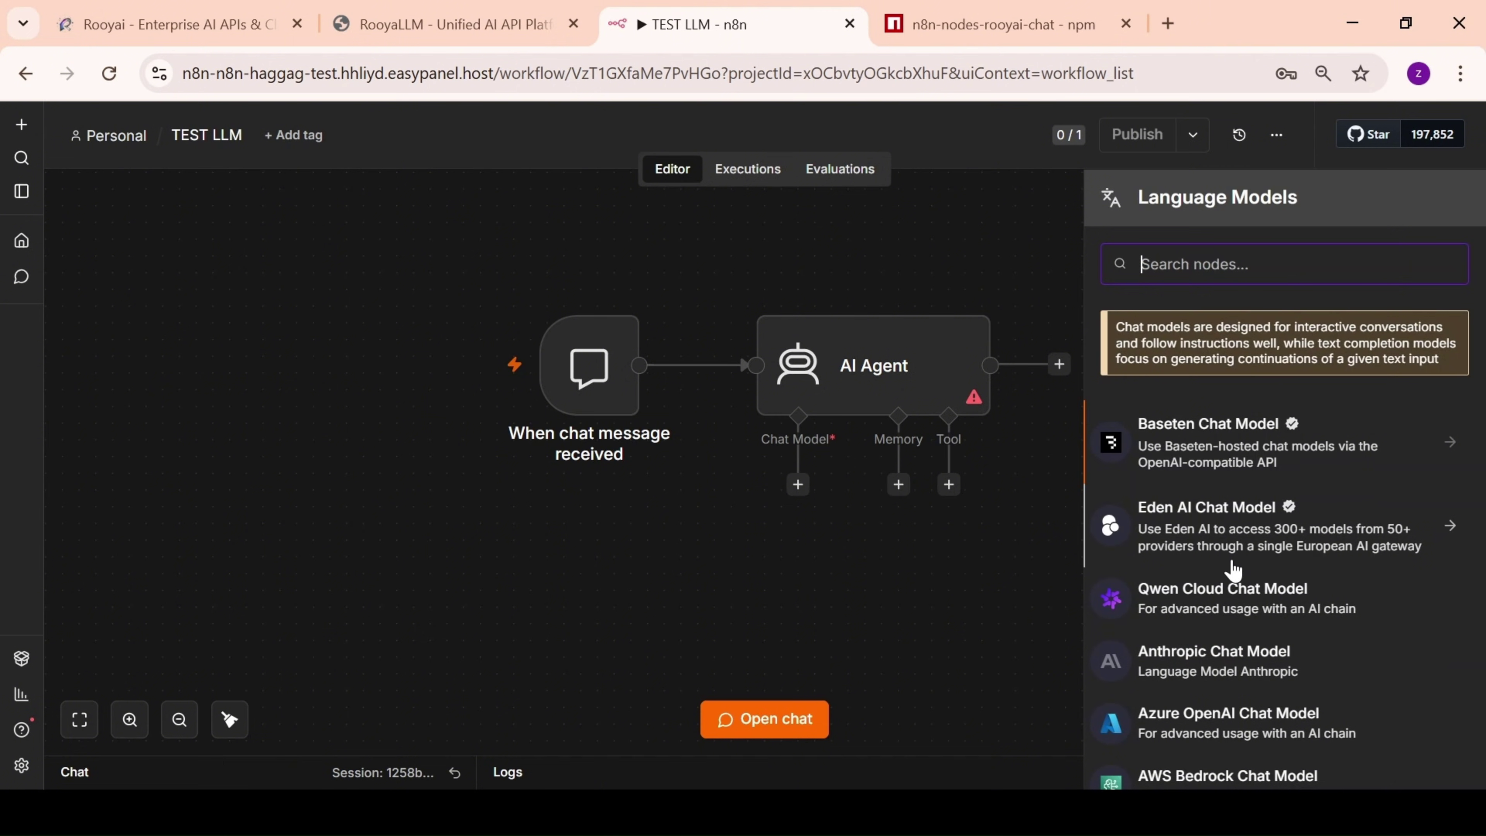
{"action": "scroll", "coordinate": [1235, 572], "scroll_direction": "down", "scroll_amount": 15}
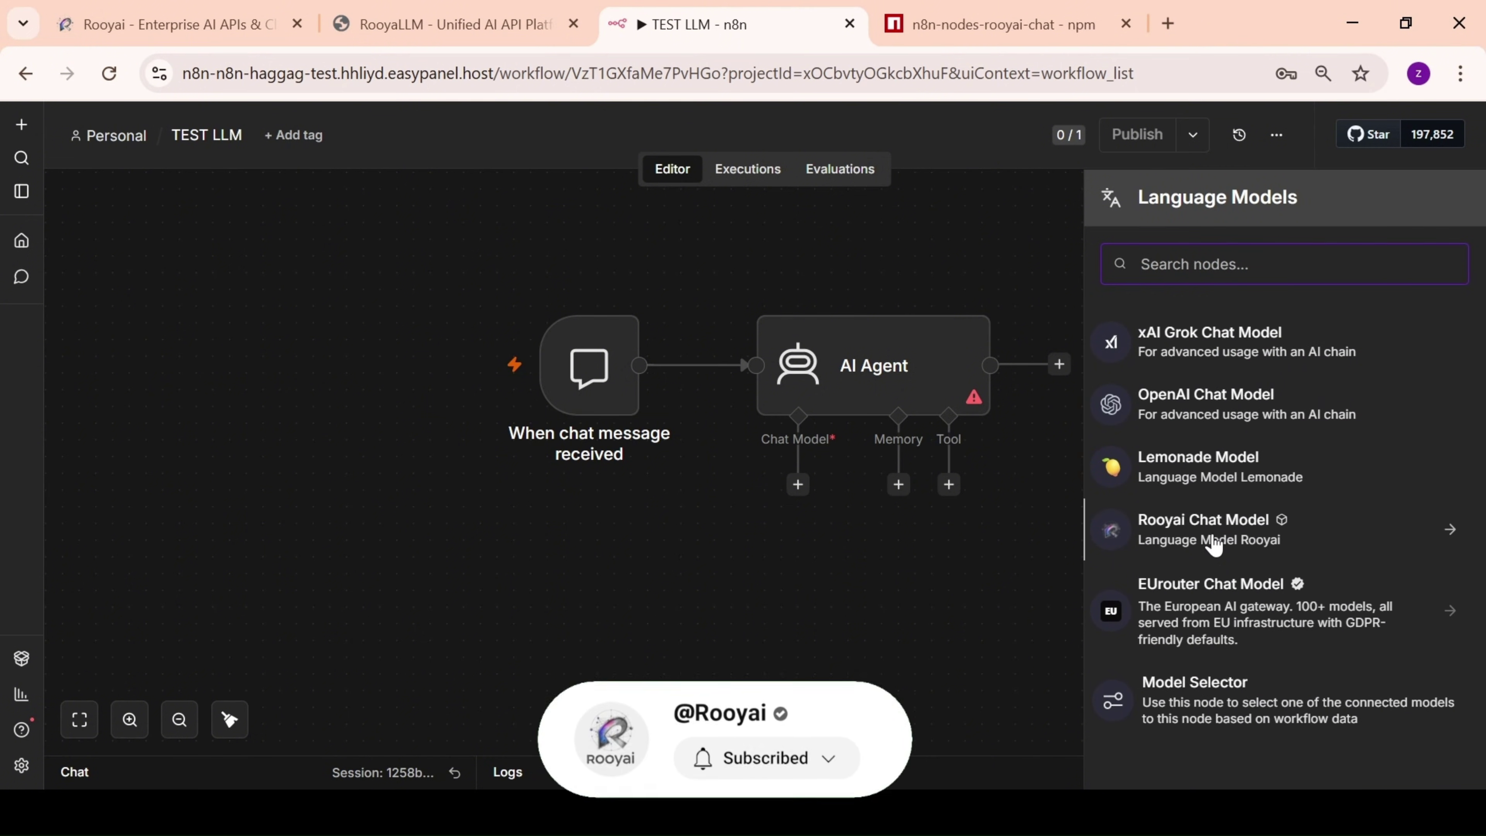
{"action": "left_click", "coordinate": [1192, 544]}
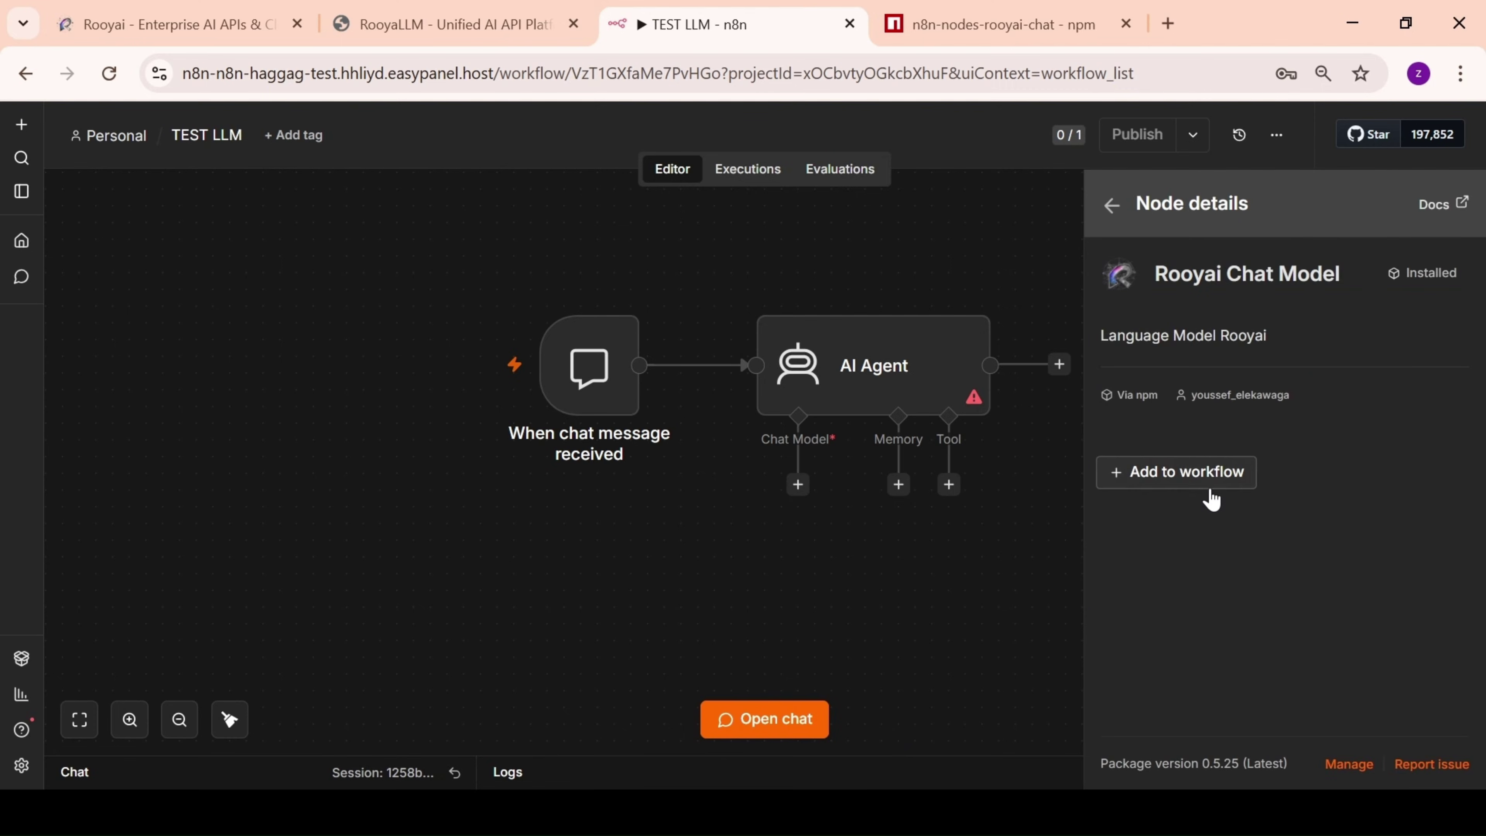
{"action": "left_click", "coordinate": [1194, 491]}
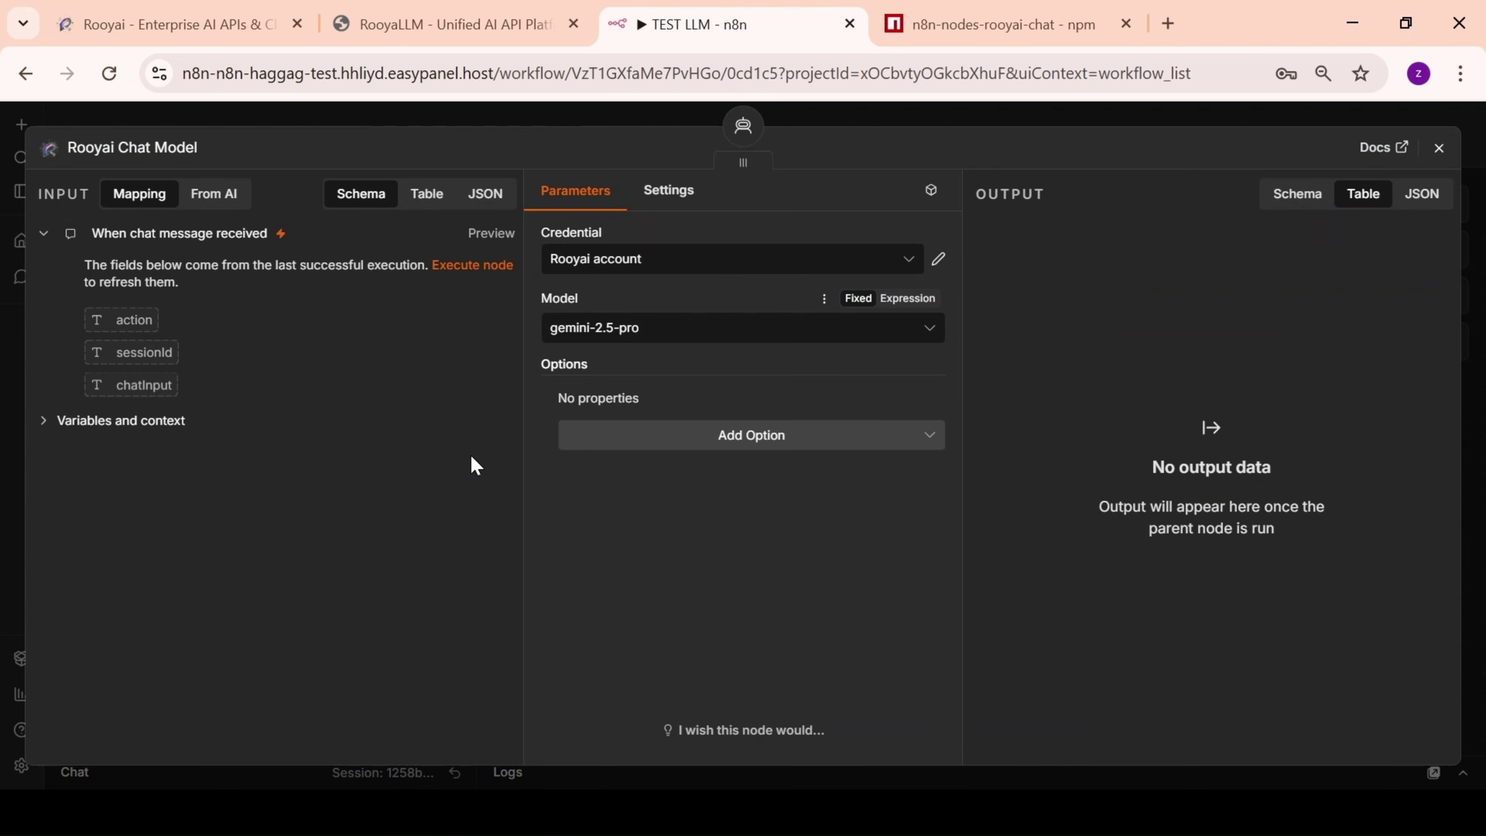
{"action": "left_click", "coordinate": [715, 328]}
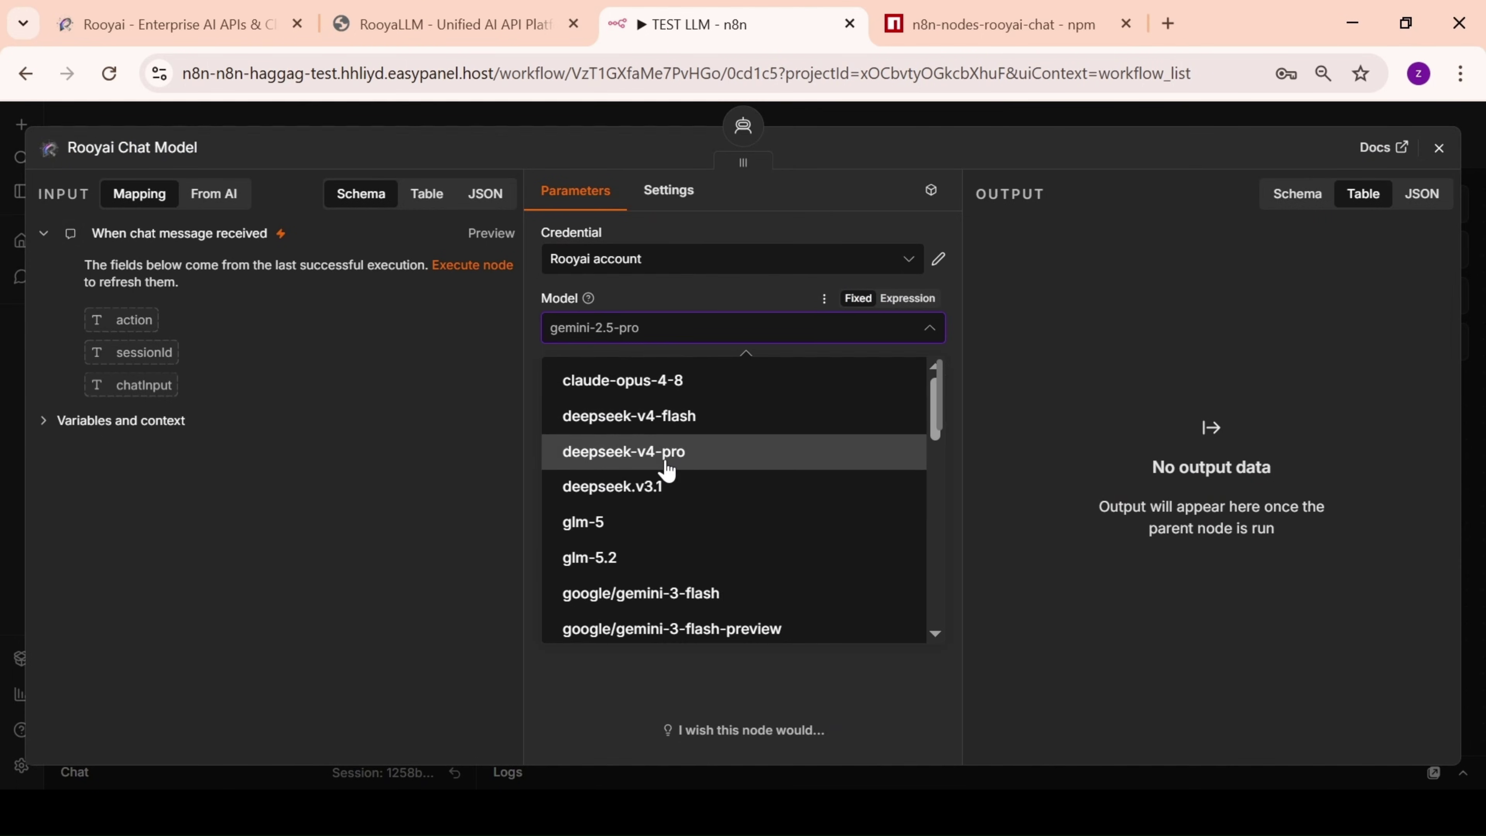
{"action": "scroll", "coordinate": [649, 480], "scroll_direction": "down", "scroll_amount": 5}
{"action": "scroll", "coordinate": [641, 492], "scroll_direction": "down", "scroll_amount": 6}
{"action": "scroll", "coordinate": [649, 468], "scroll_direction": "up", "scroll_amount": 10}
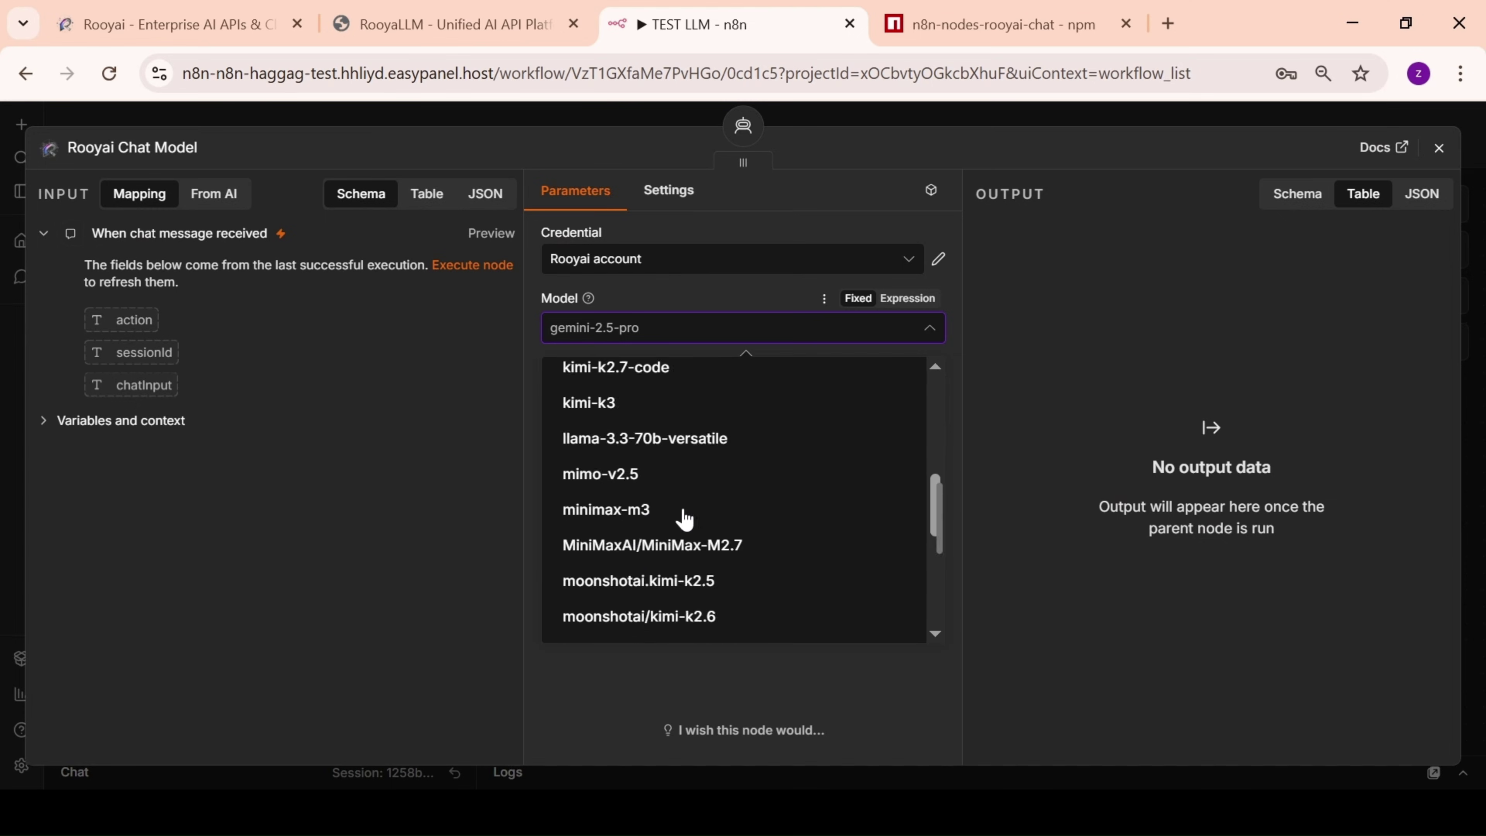
- Create and save a new Rooyai API credential for the chat model by pasting the API key
{"action": "left_click", "coordinate": [889, 271]}
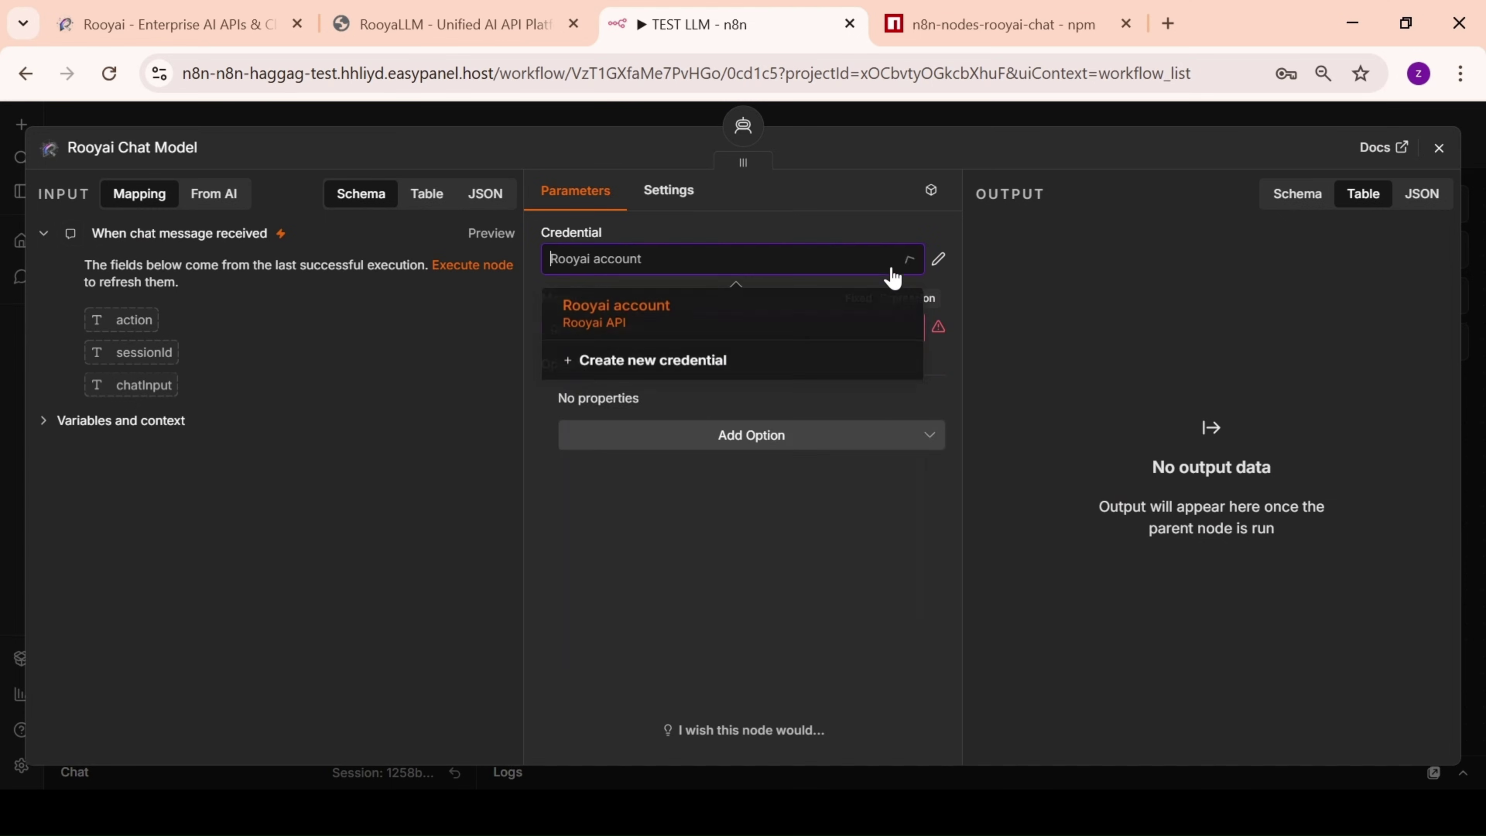
{"action": "left_click", "coordinate": [702, 368]}
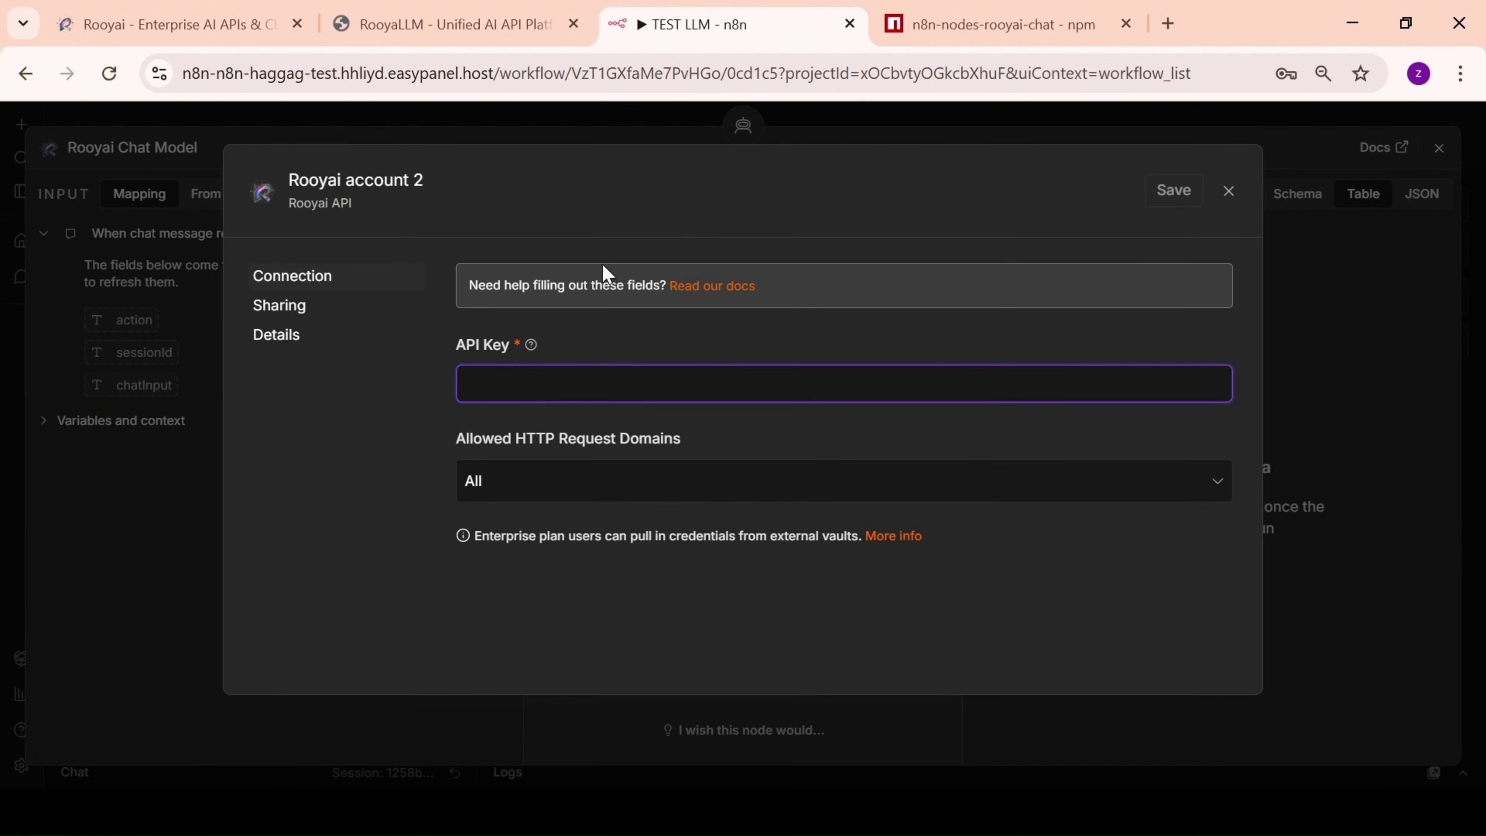
{"action": "key", "text": "ctrl+v"}
{"action": "left_click", "coordinate": [1184, 190]}
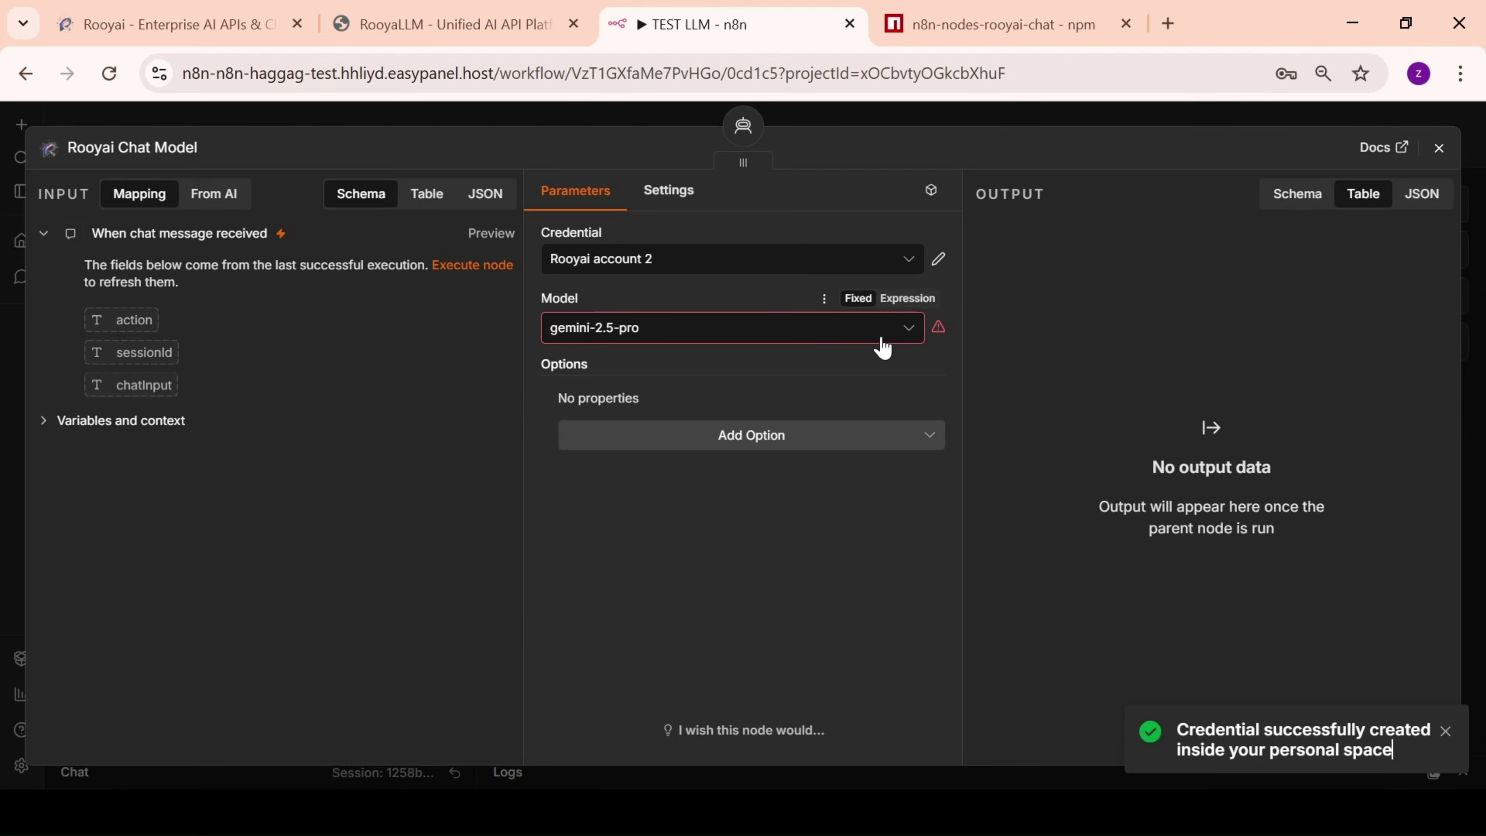
- Set the Rooyai Chat Model's model to deepseek-v4-flash and return to the canvas
{"action": "left_click", "coordinate": [882, 337]}
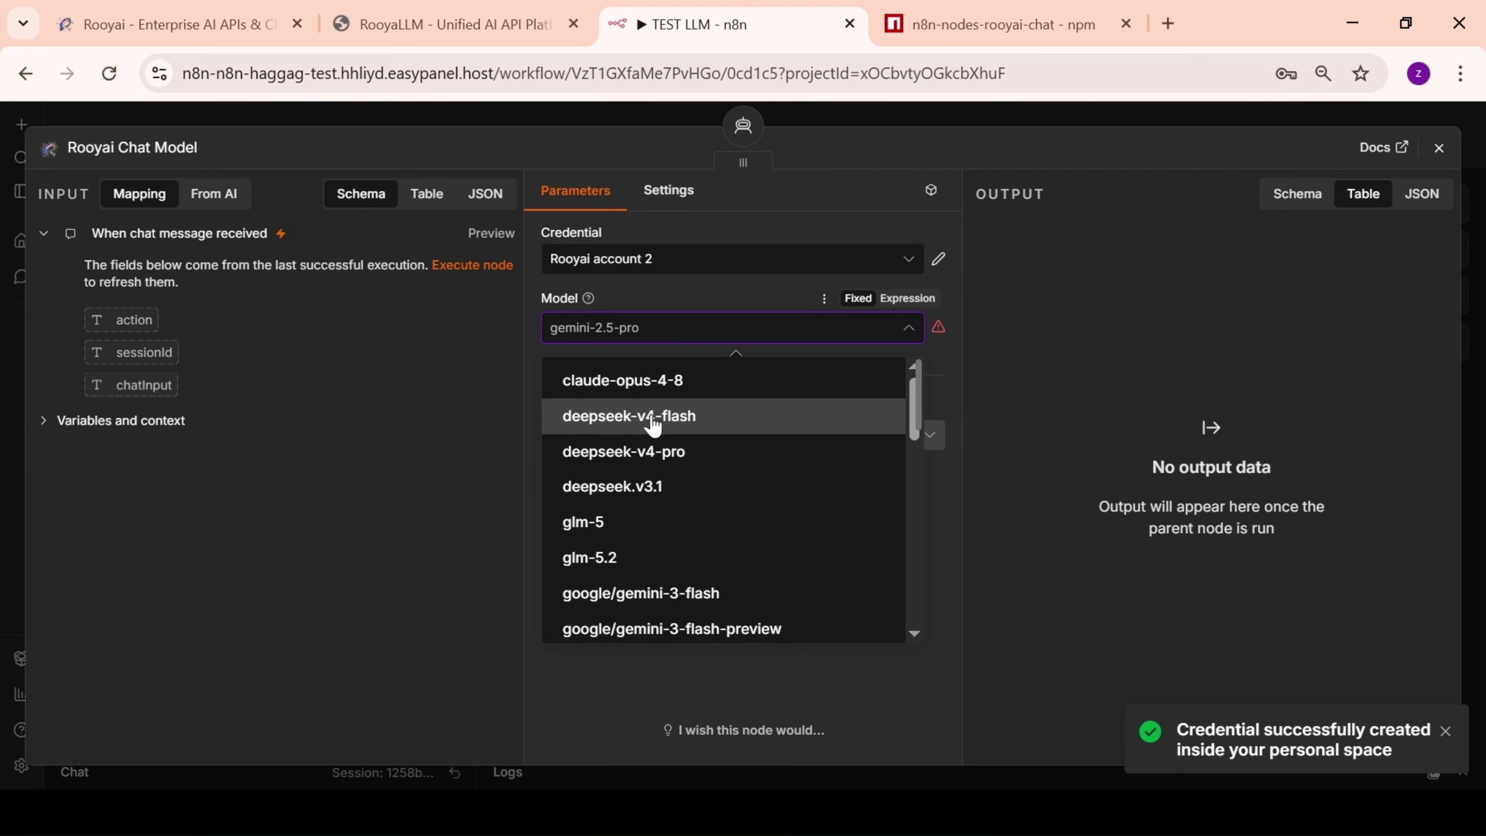
{"action": "left_click", "coordinate": [642, 416]}
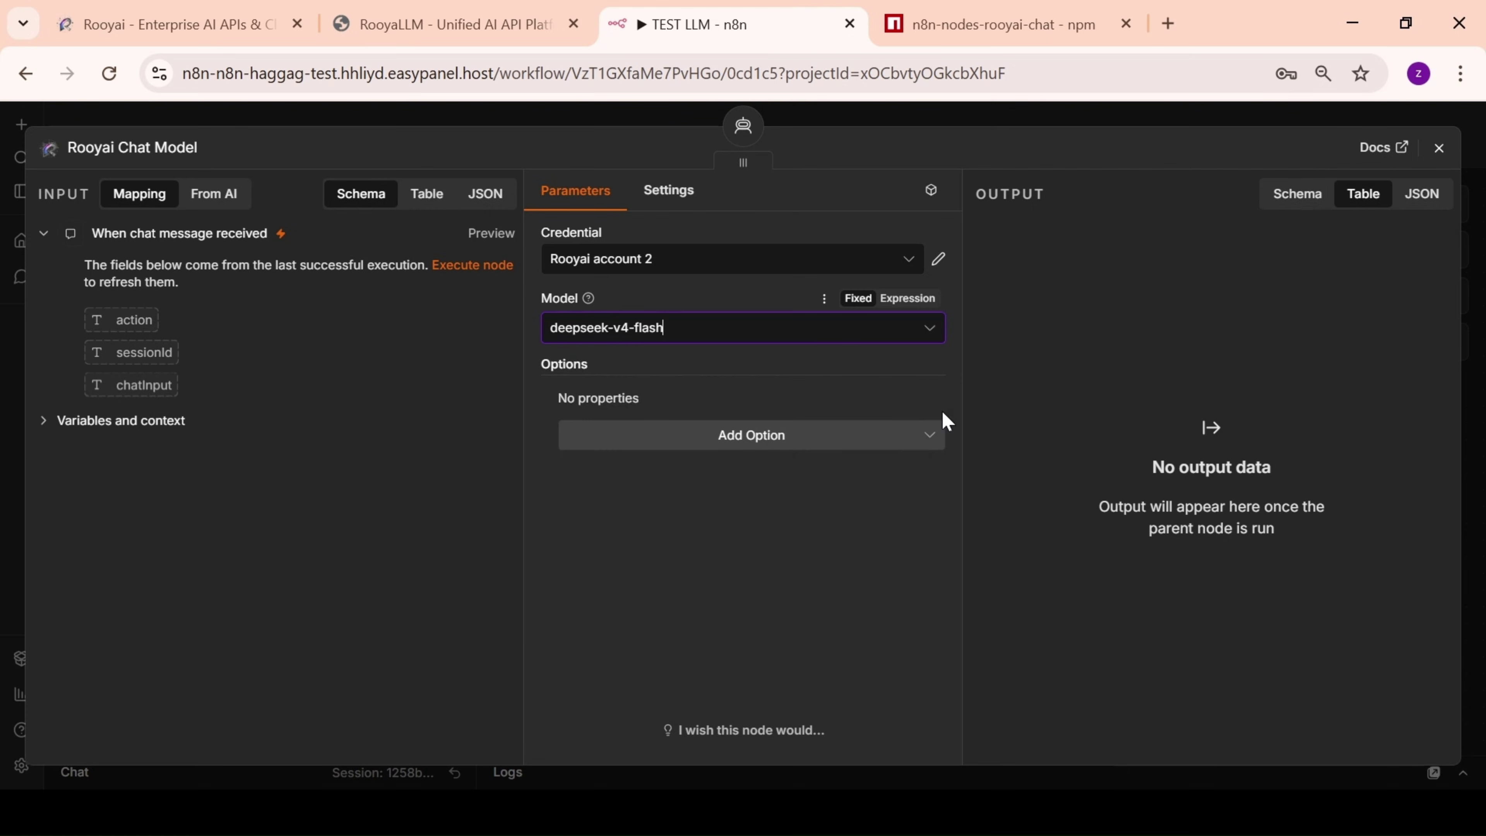
{"action": "left_click", "coordinate": [1021, 120]}
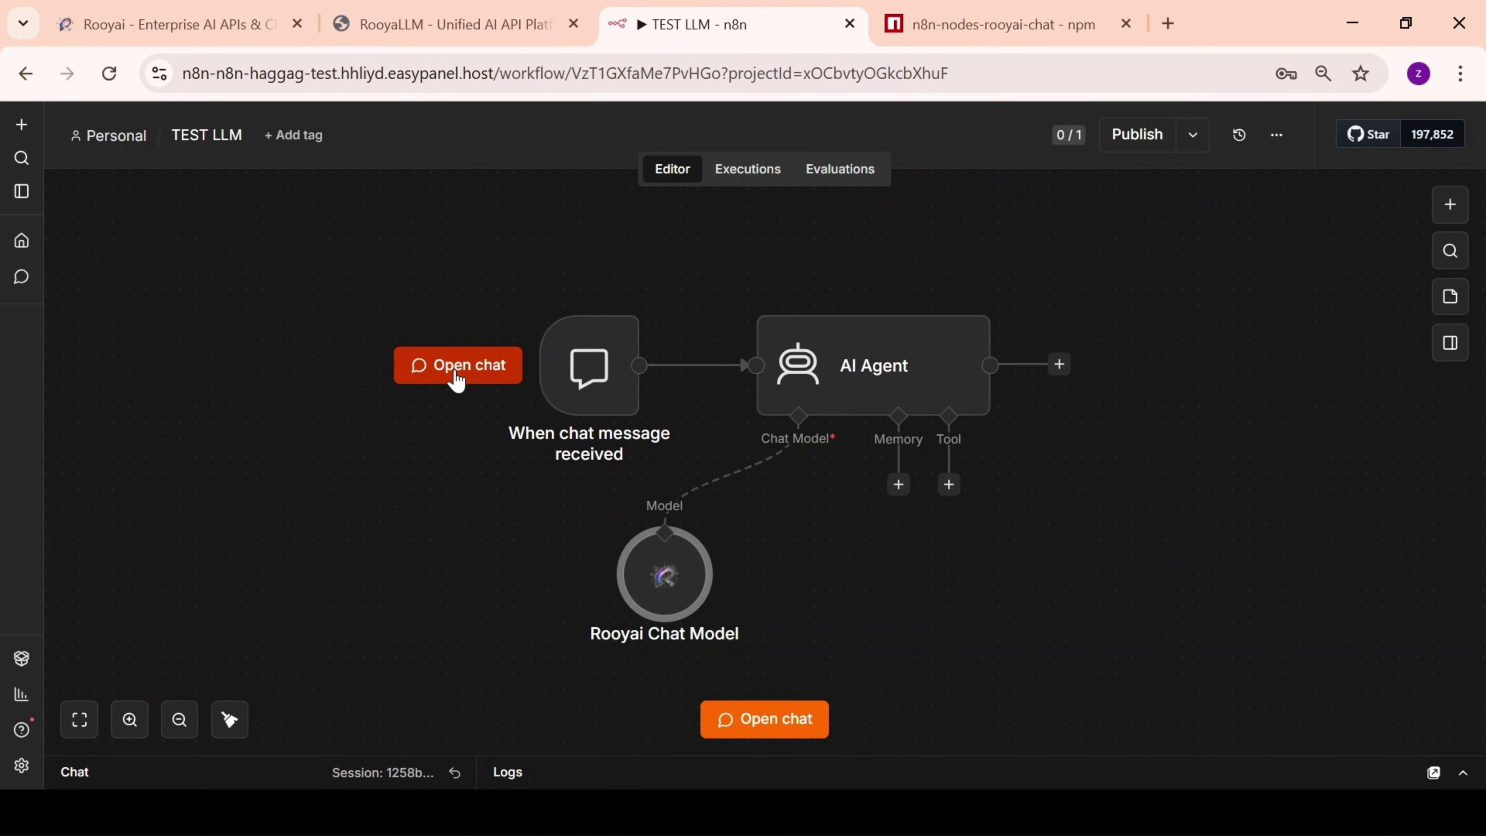
- Open the workflow chat, send the test message "السلام عليكم" and make the chat and logs area shorter
{"action": "left_click", "coordinate": [455, 379]}
{"action": "type", "text": "hg"}
{"action": "key", "text": "BackSpace"}
{"action": "key", "text": "BackSpace"}
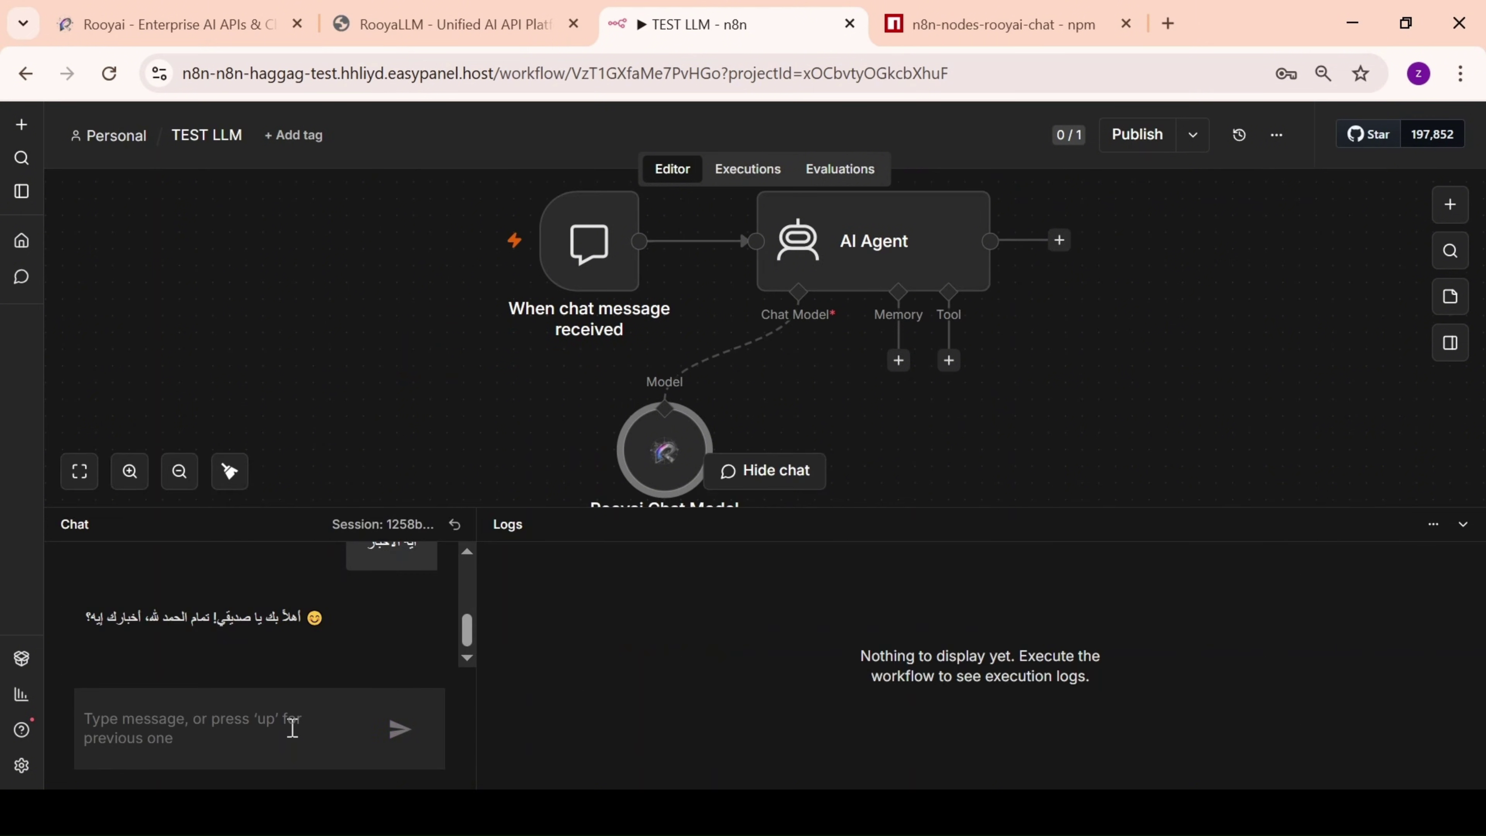
{"action": "type", "text": "السلام عليكم"}
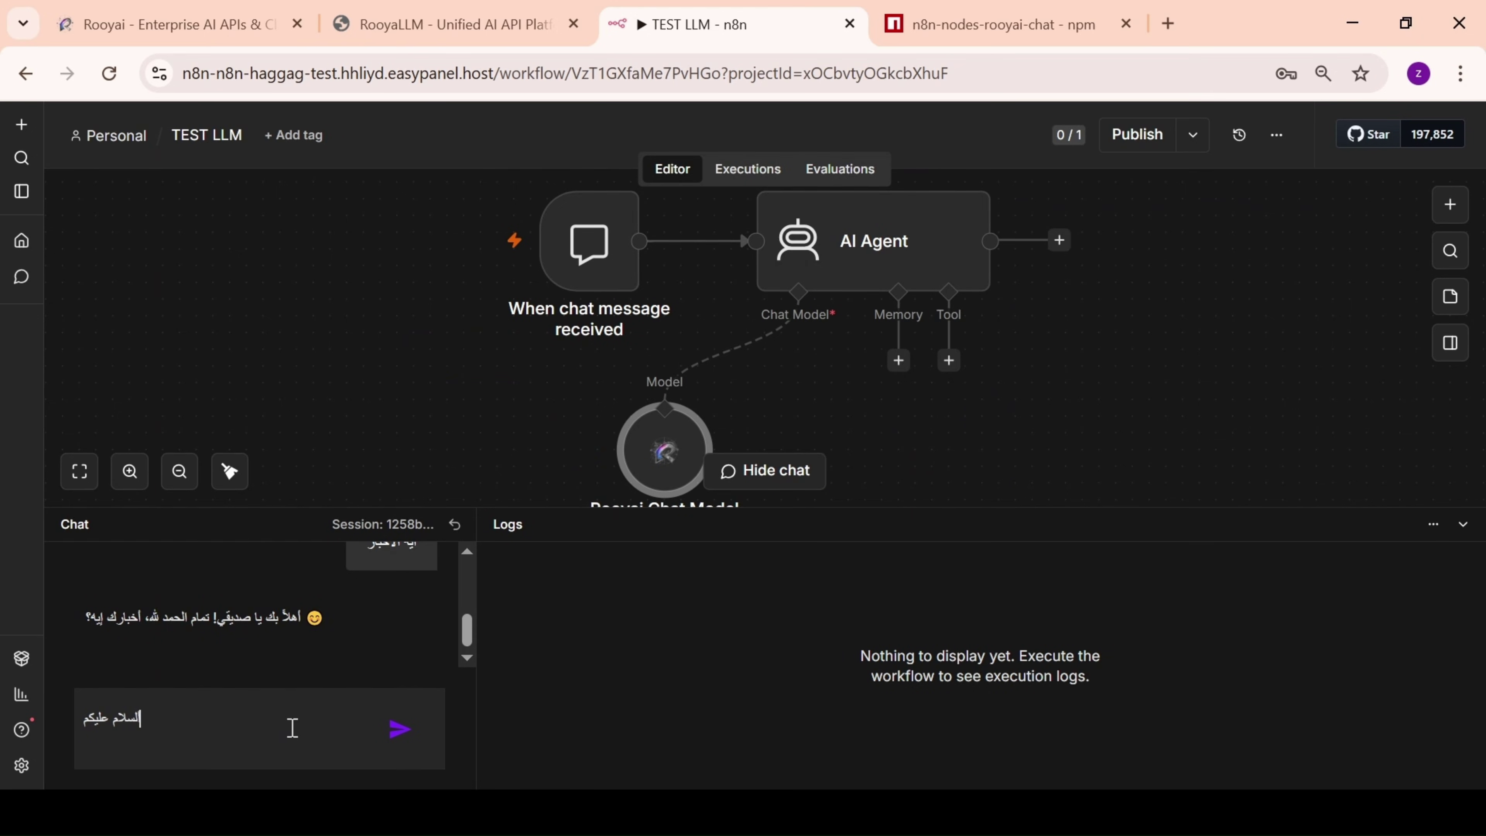
{"action": "key", "text": "Return"}
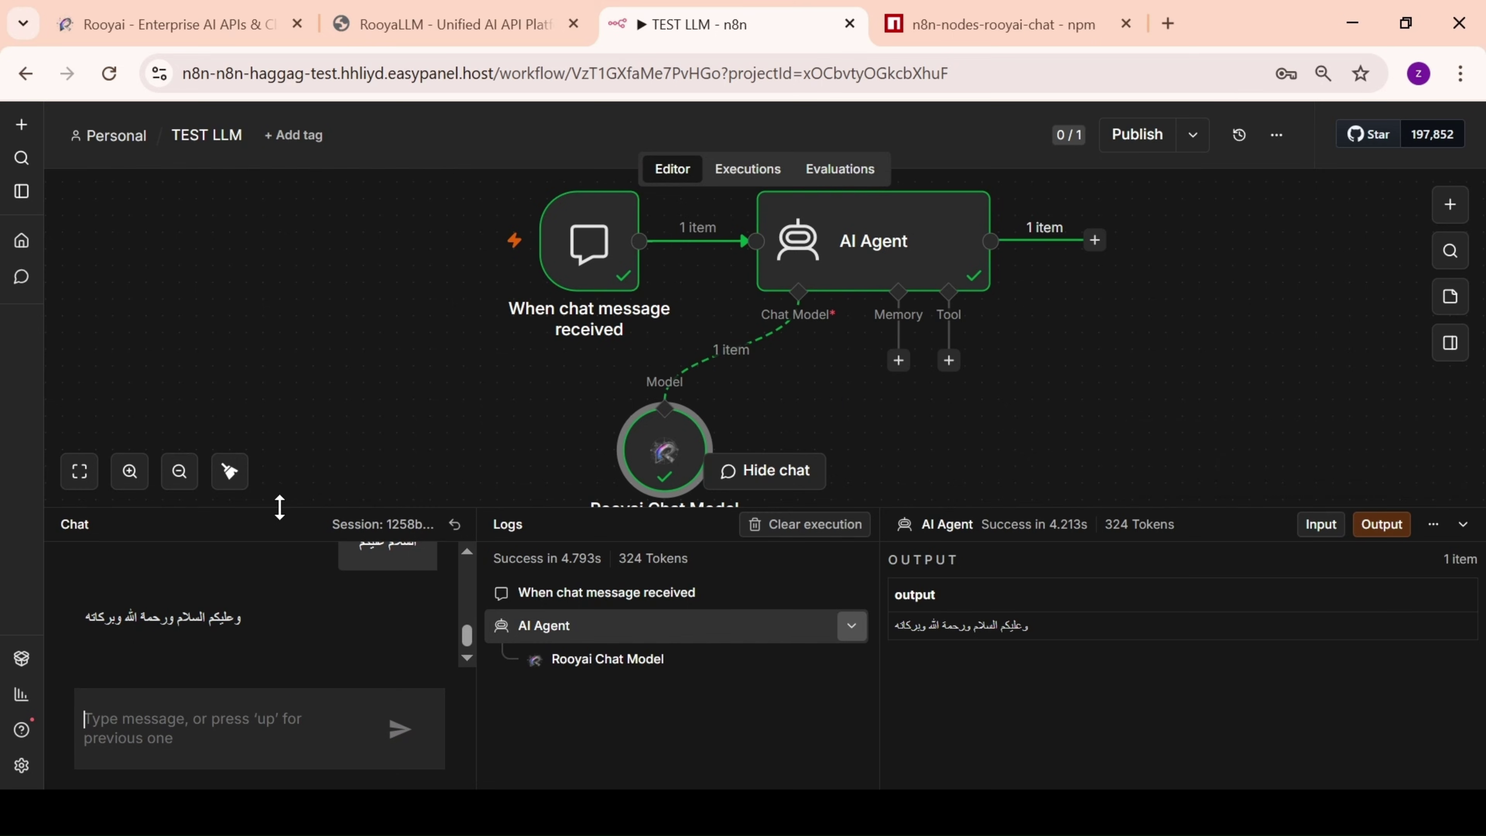
{"action": "left_click_drag", "start_coordinate": [278, 515], "coordinate": [287, 561]}
- Switch to RooyaLLM and examine the usage analytics down to the request's entry in the usage logs
{"action": "left_click", "coordinate": [440, 17]}
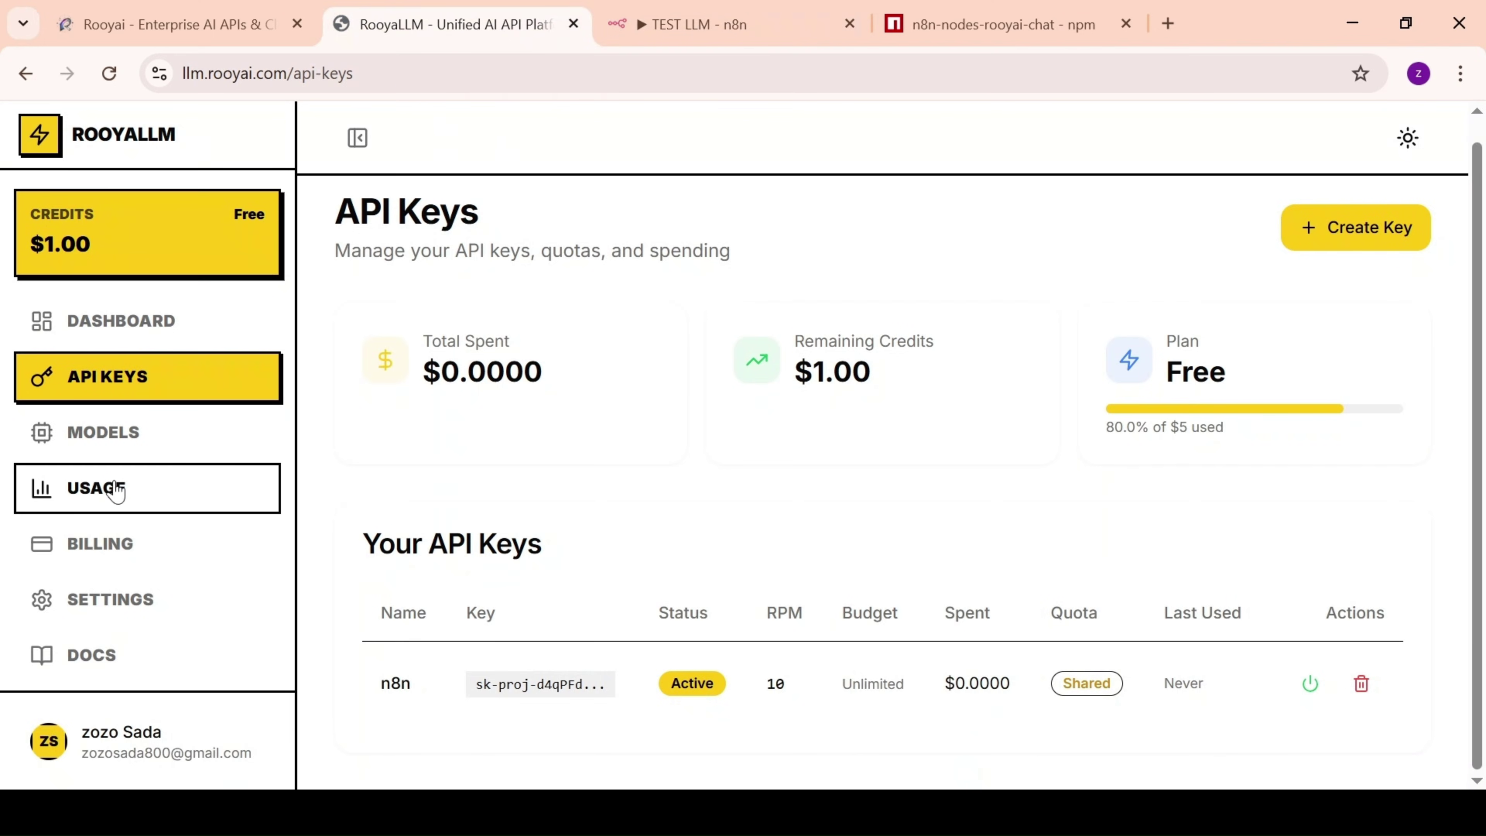
{"action": "left_click", "coordinate": [154, 491]}
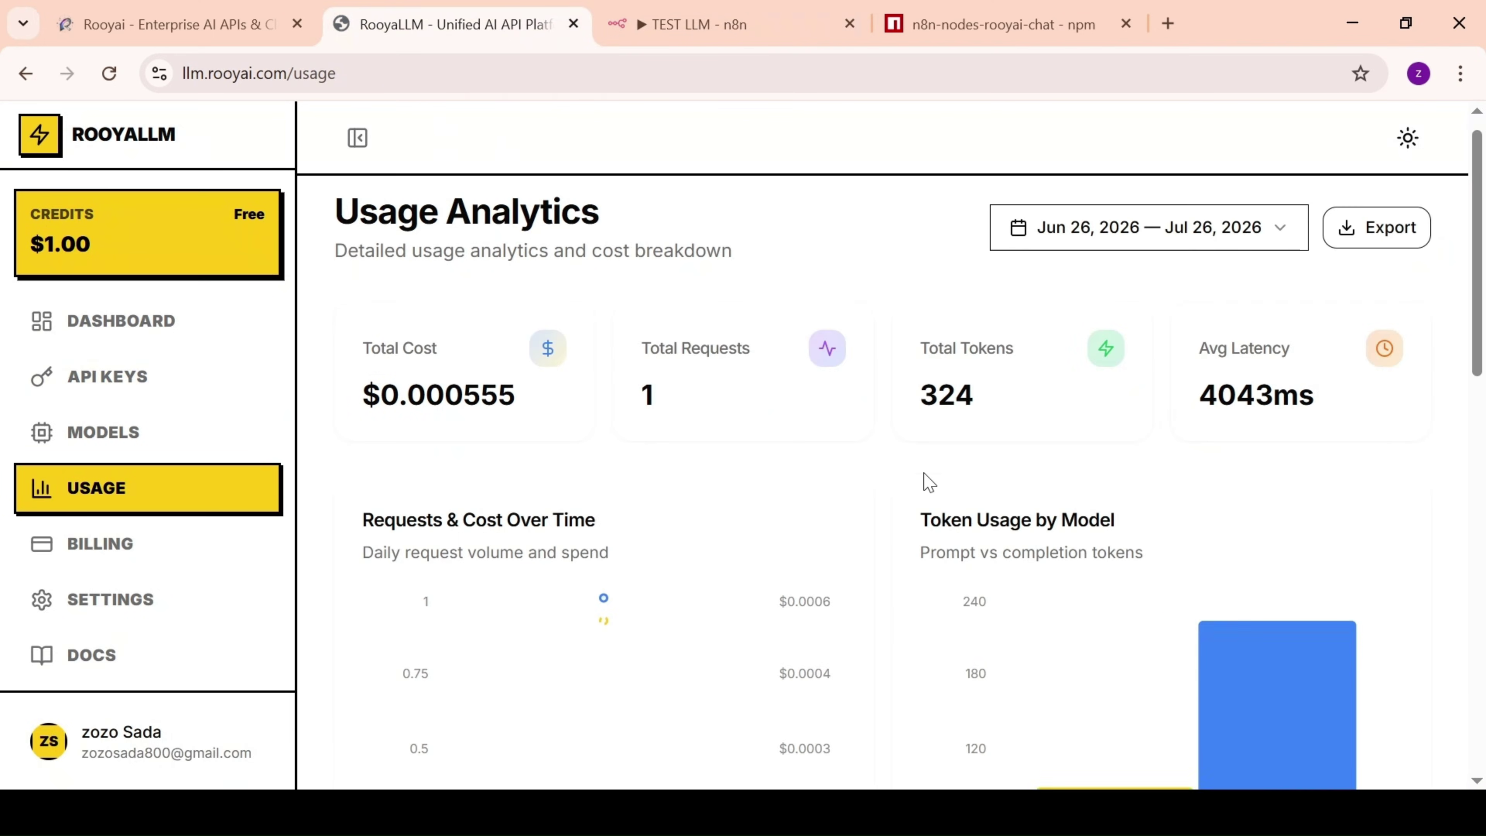
{"action": "scroll", "coordinate": [965, 463], "scroll_direction": "down", "scroll_amount": 1}
{"action": "scroll", "coordinate": [998, 450], "scroll_direction": "down", "scroll_amount": 15}
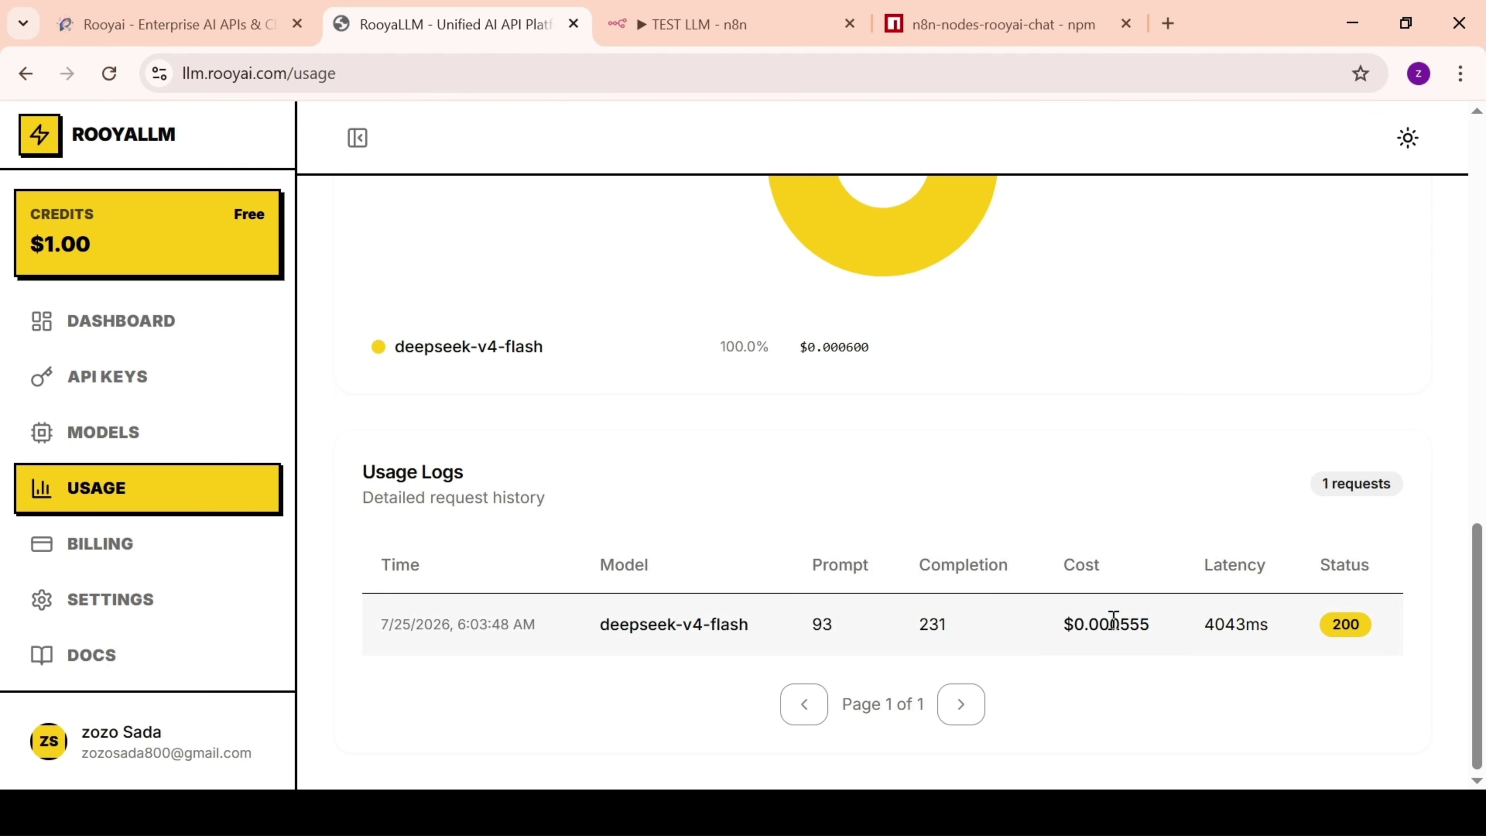
- Examine the model, completion tokens and cost of the request in the usage logs and return to the analytics summary
{"action": "left_click_drag", "start_coordinate": [1114, 619], "coordinate": [1188, 627]}
{"action": "left_click_drag", "start_coordinate": [889, 630], "coordinate": [1165, 624]}
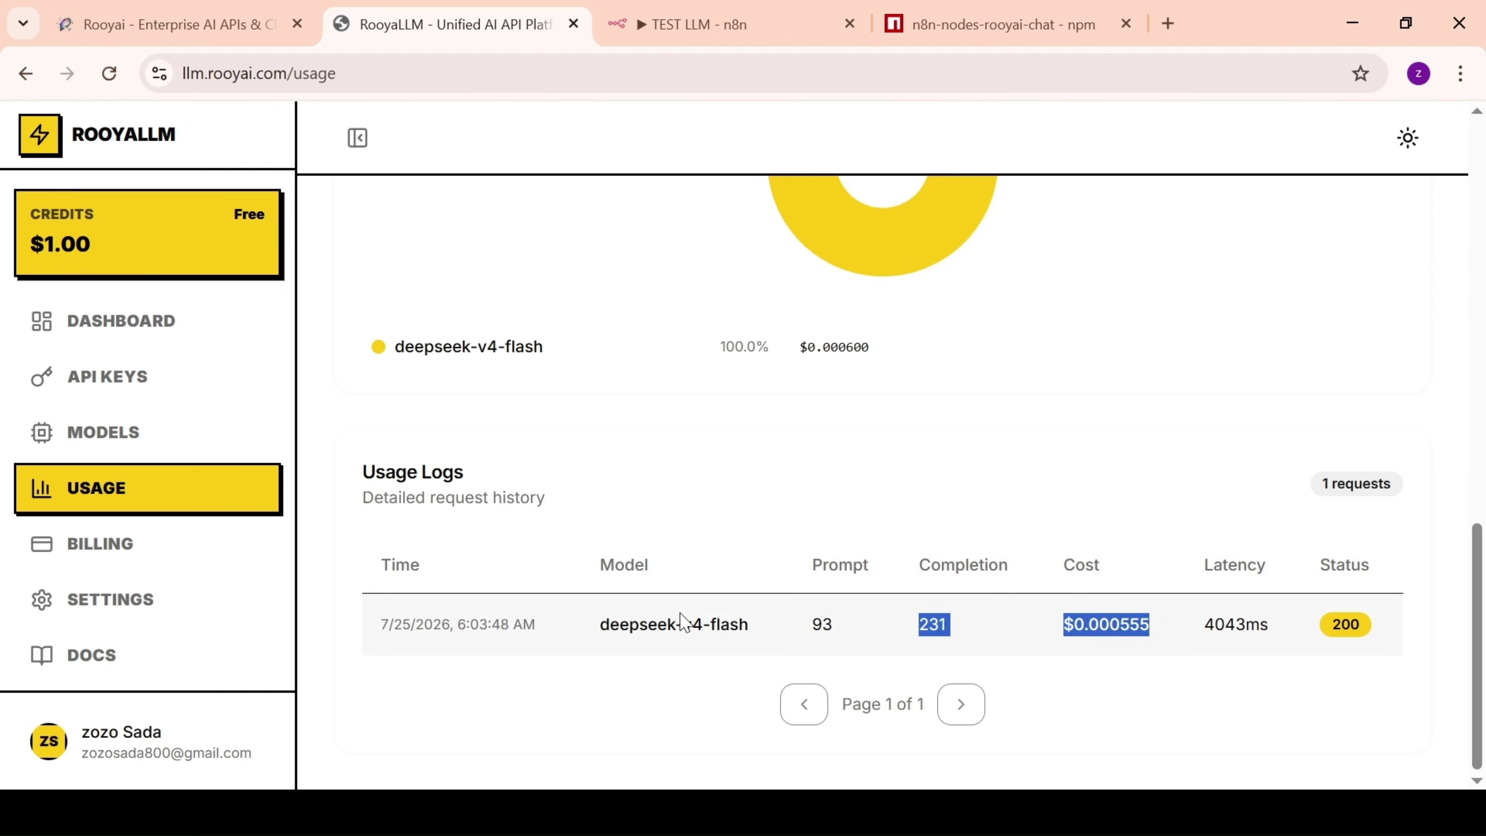
{"action": "left_click_drag", "start_coordinate": [682, 621], "coordinate": [1028, 604]}
{"action": "left_click", "coordinate": [1280, 309]}
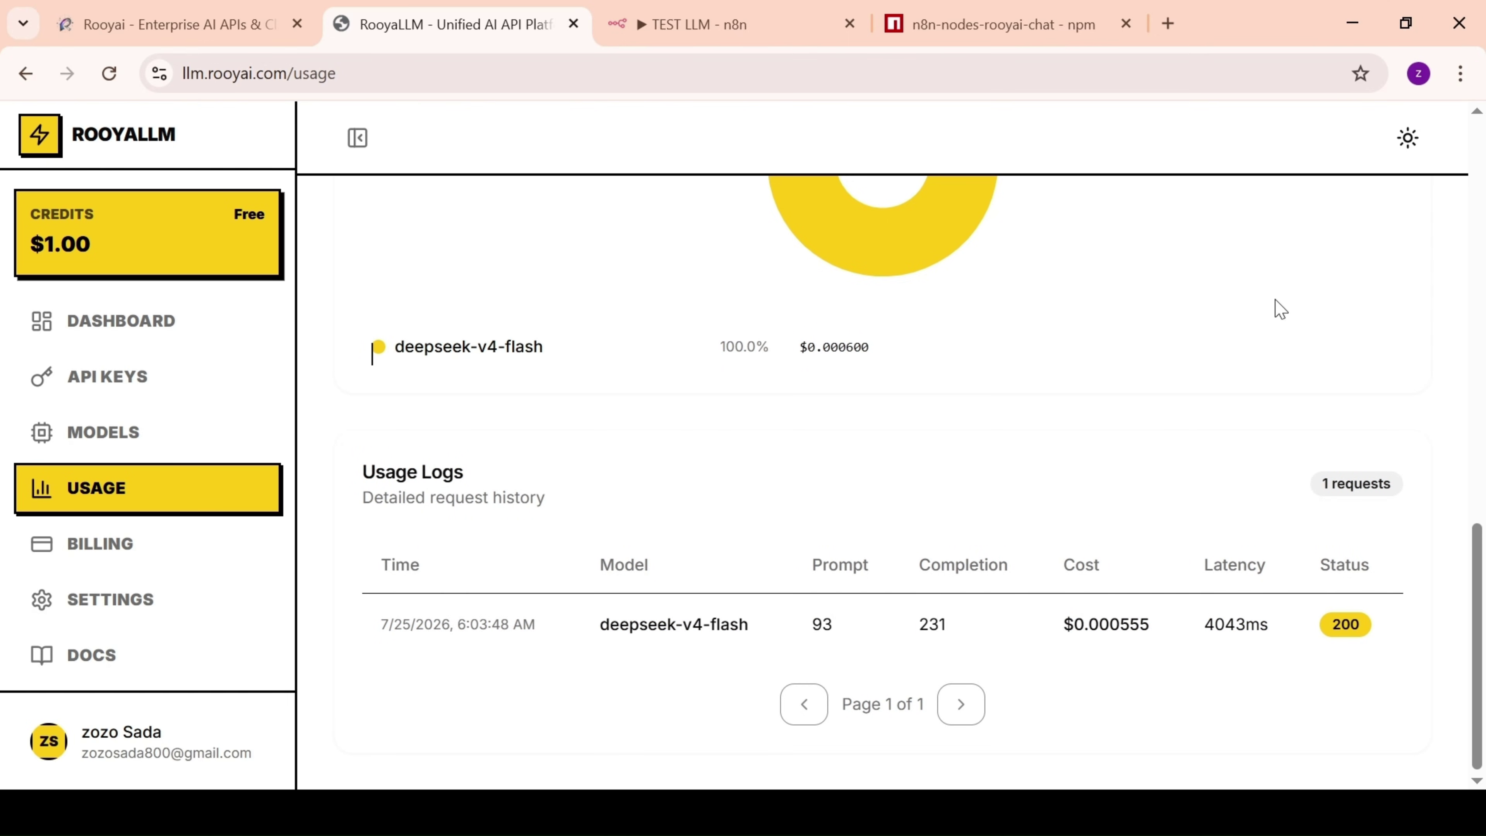
{"action": "scroll", "coordinate": [1134, 395], "scroll_direction": "up", "scroll_amount": 10}
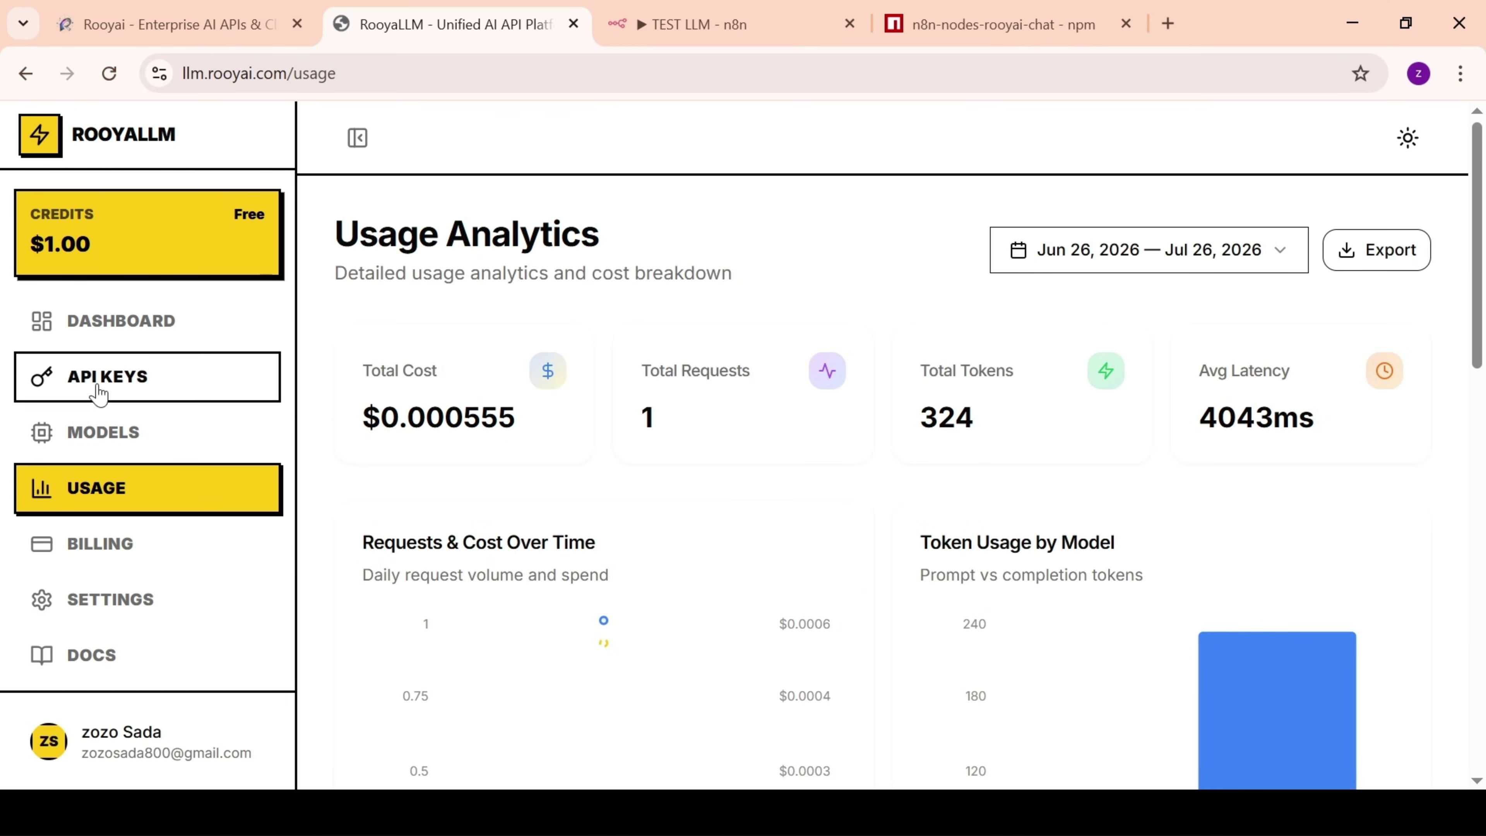
- Open the RooyaLLM API documentation and review the Completions section down to its curl example
{"action": "left_click", "coordinate": [155, 660]}
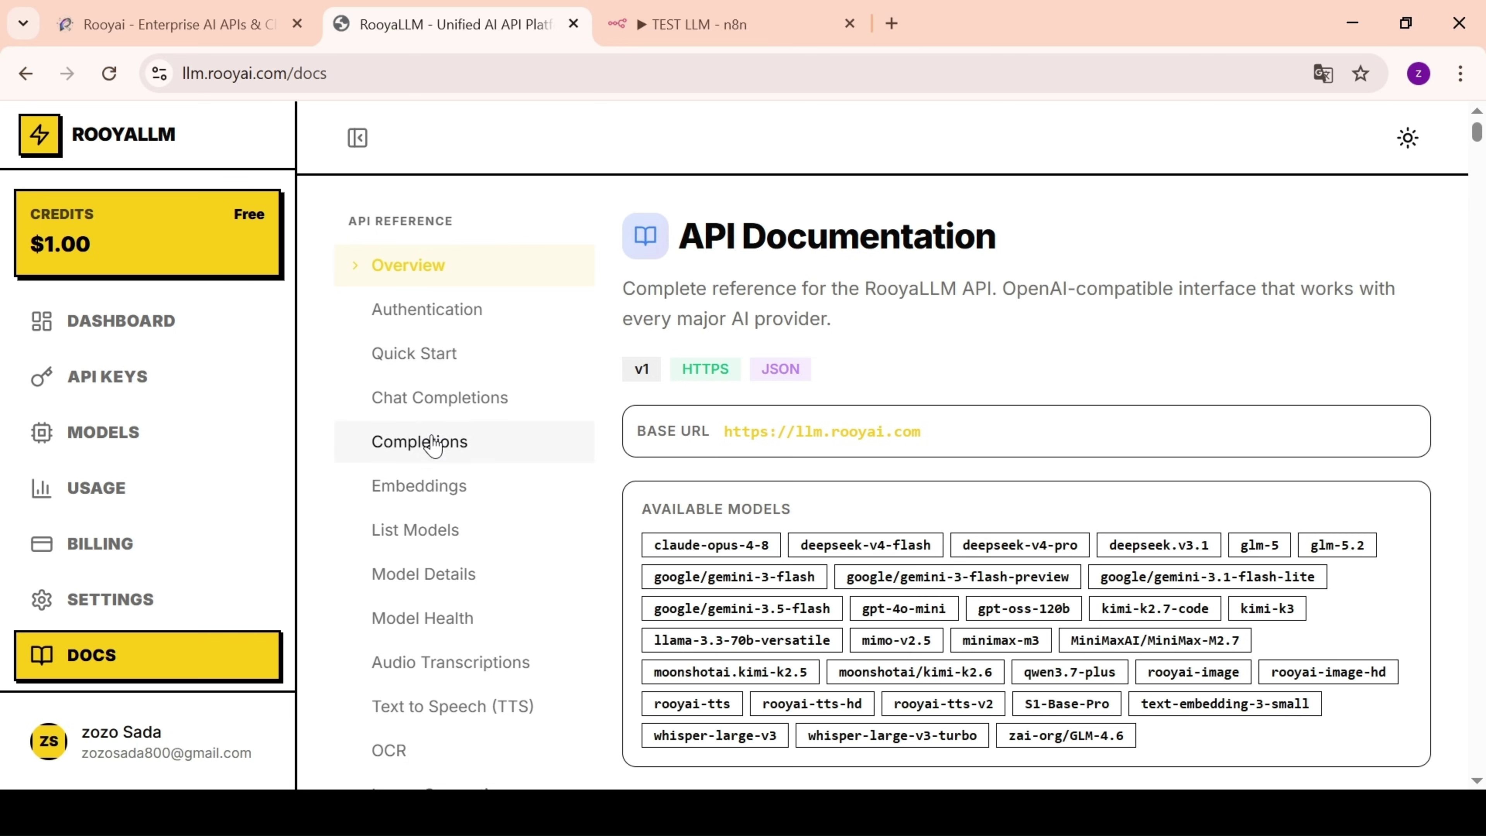
{"action": "left_click", "coordinate": [406, 461]}
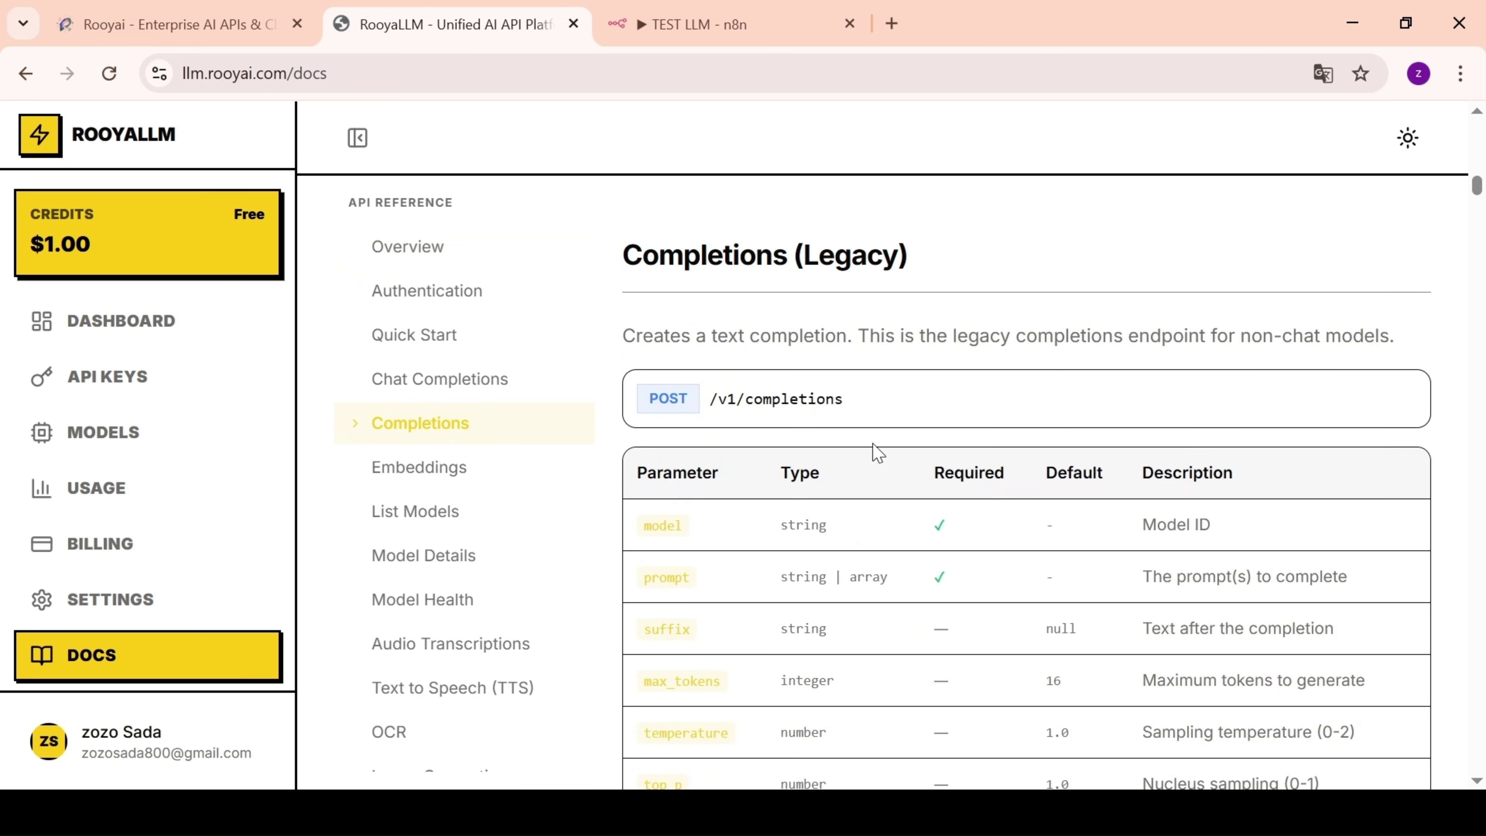
{"action": "scroll", "coordinate": [872, 455], "scroll_direction": "down", "scroll_amount": 5}
{"action": "scroll", "coordinate": [925, 433], "scroll_direction": "down", "scroll_amount": 3}
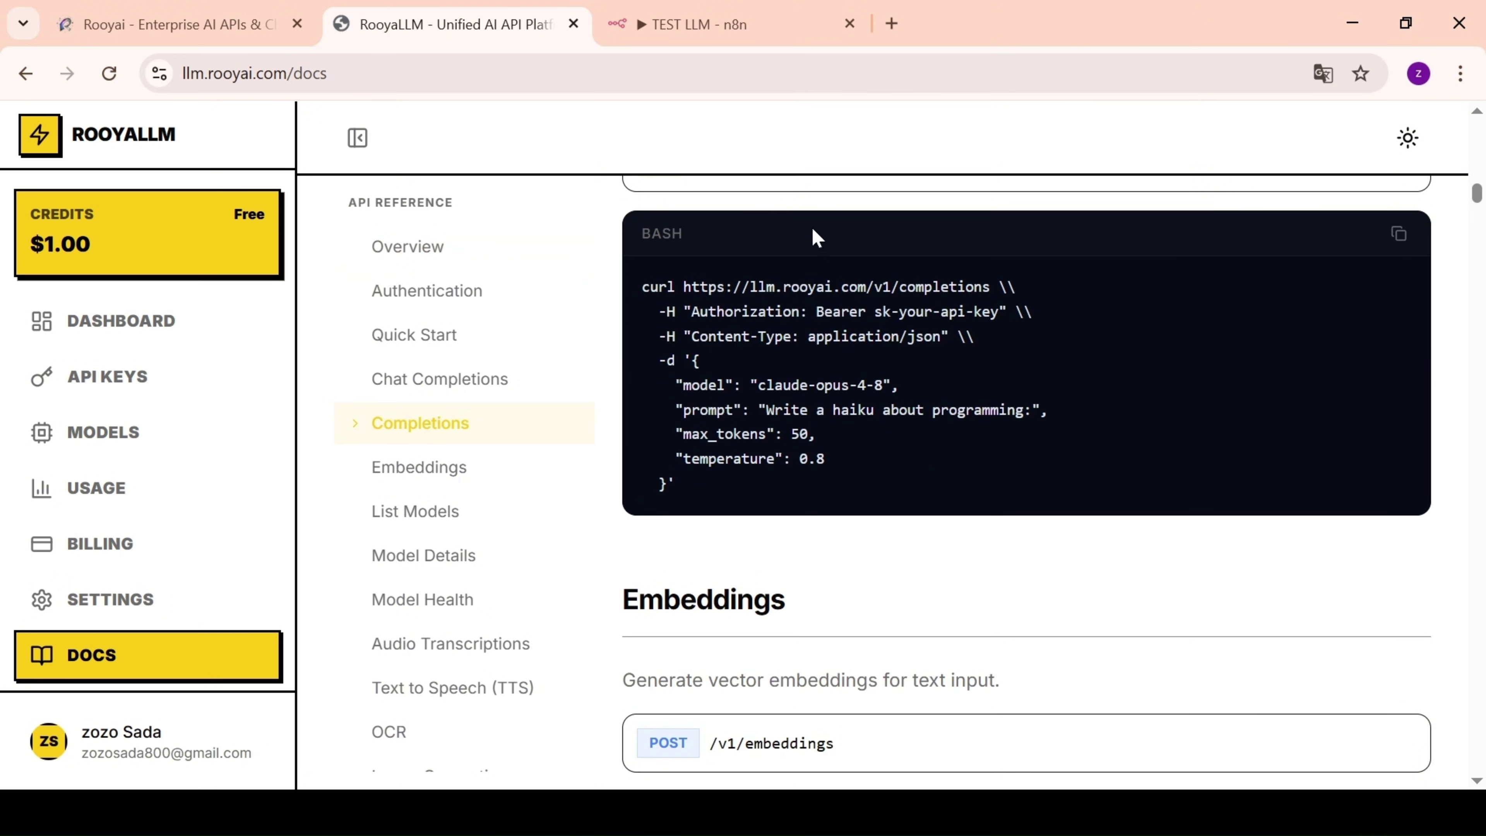
- Switch to the n8n workflow, move the Rooyai Chat Model node aside and delete its connection to the AI Agent
{"action": "left_click", "coordinate": [696, 24]}
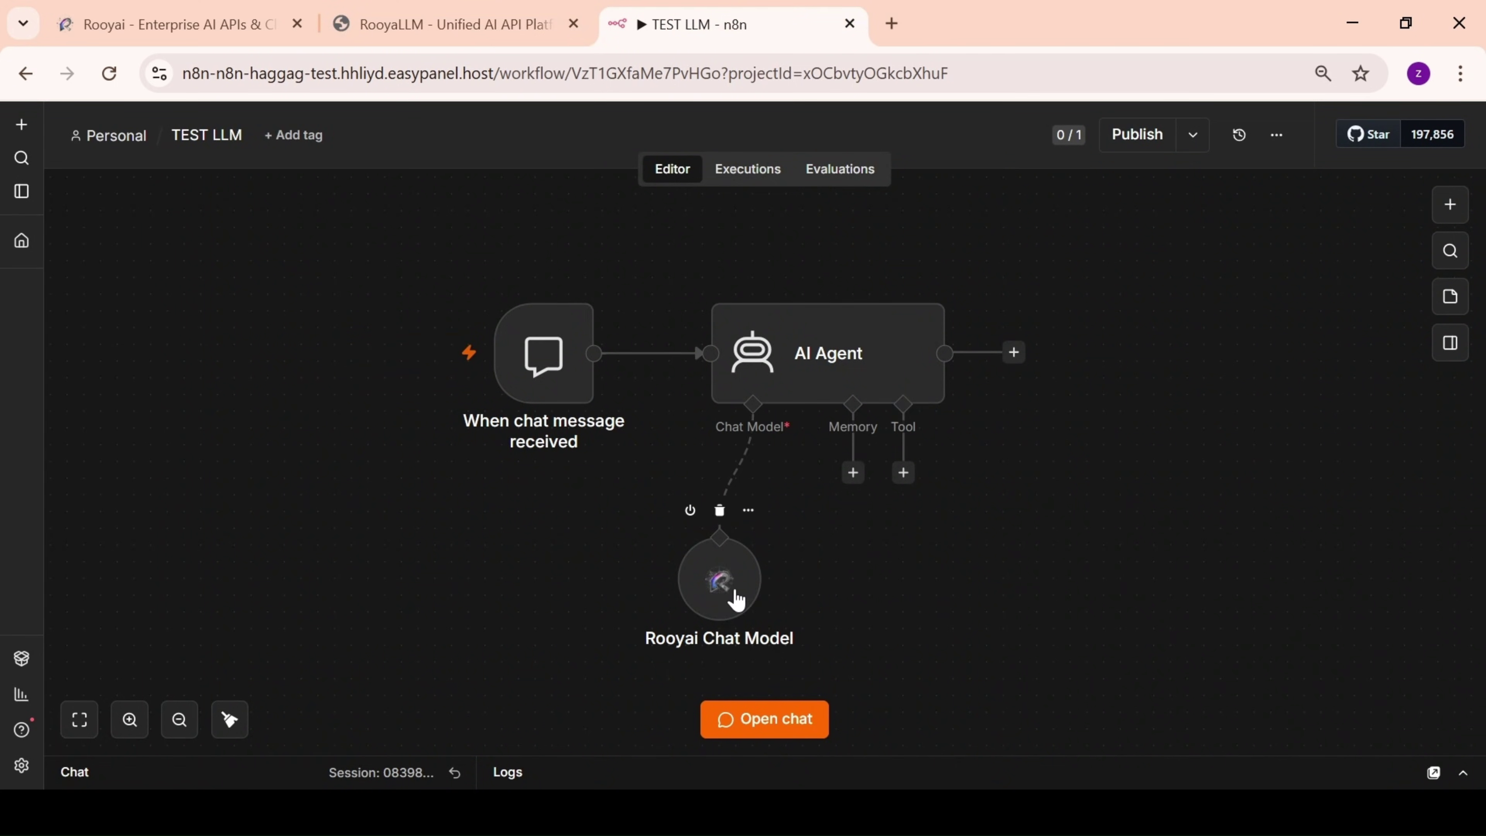
{"action": "left_click_drag", "start_coordinate": [736, 600], "coordinate": [535, 599]}
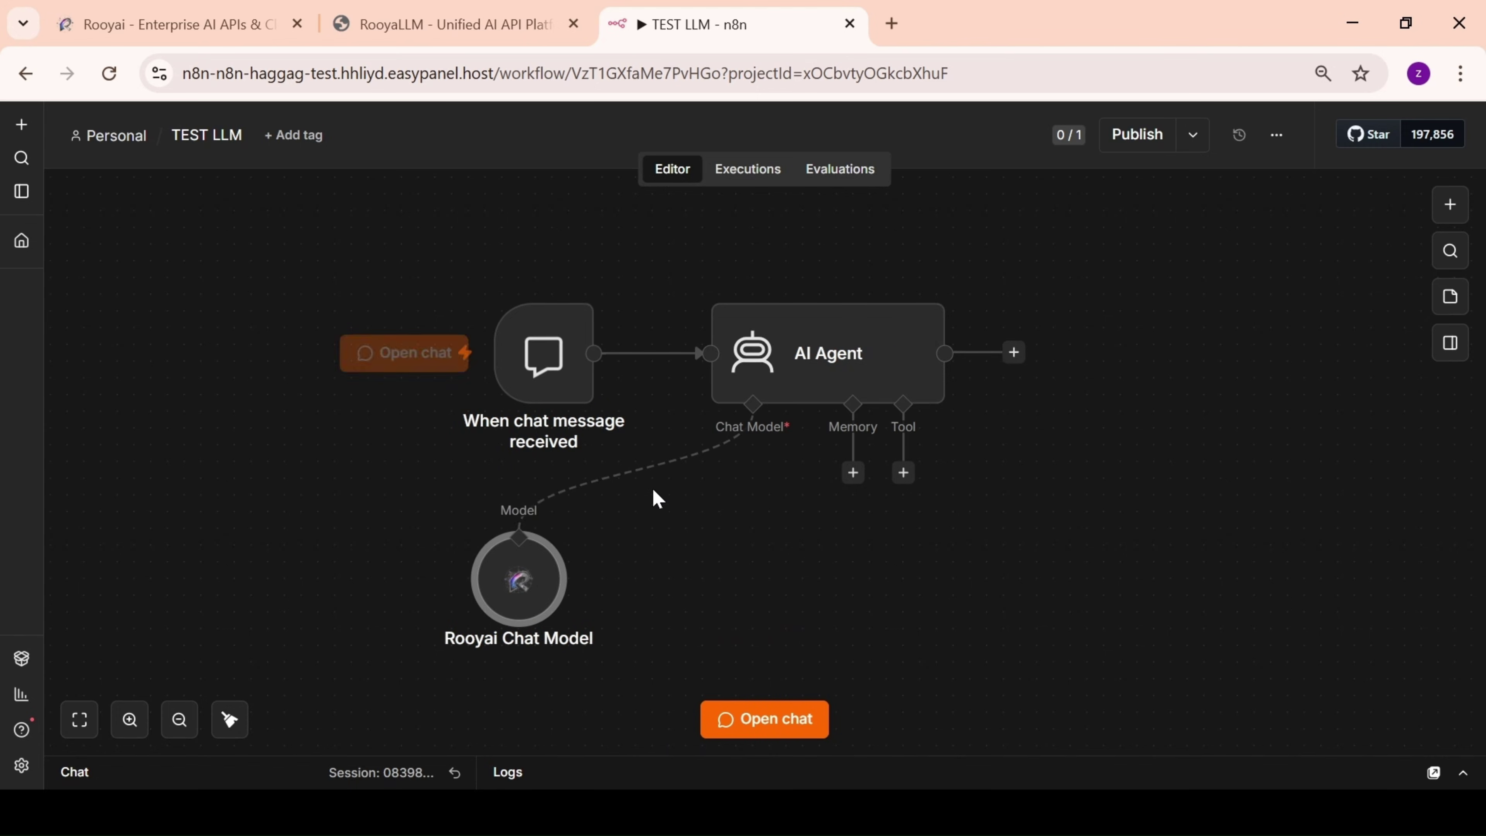
{"action": "left_click", "coordinate": [637, 474]}
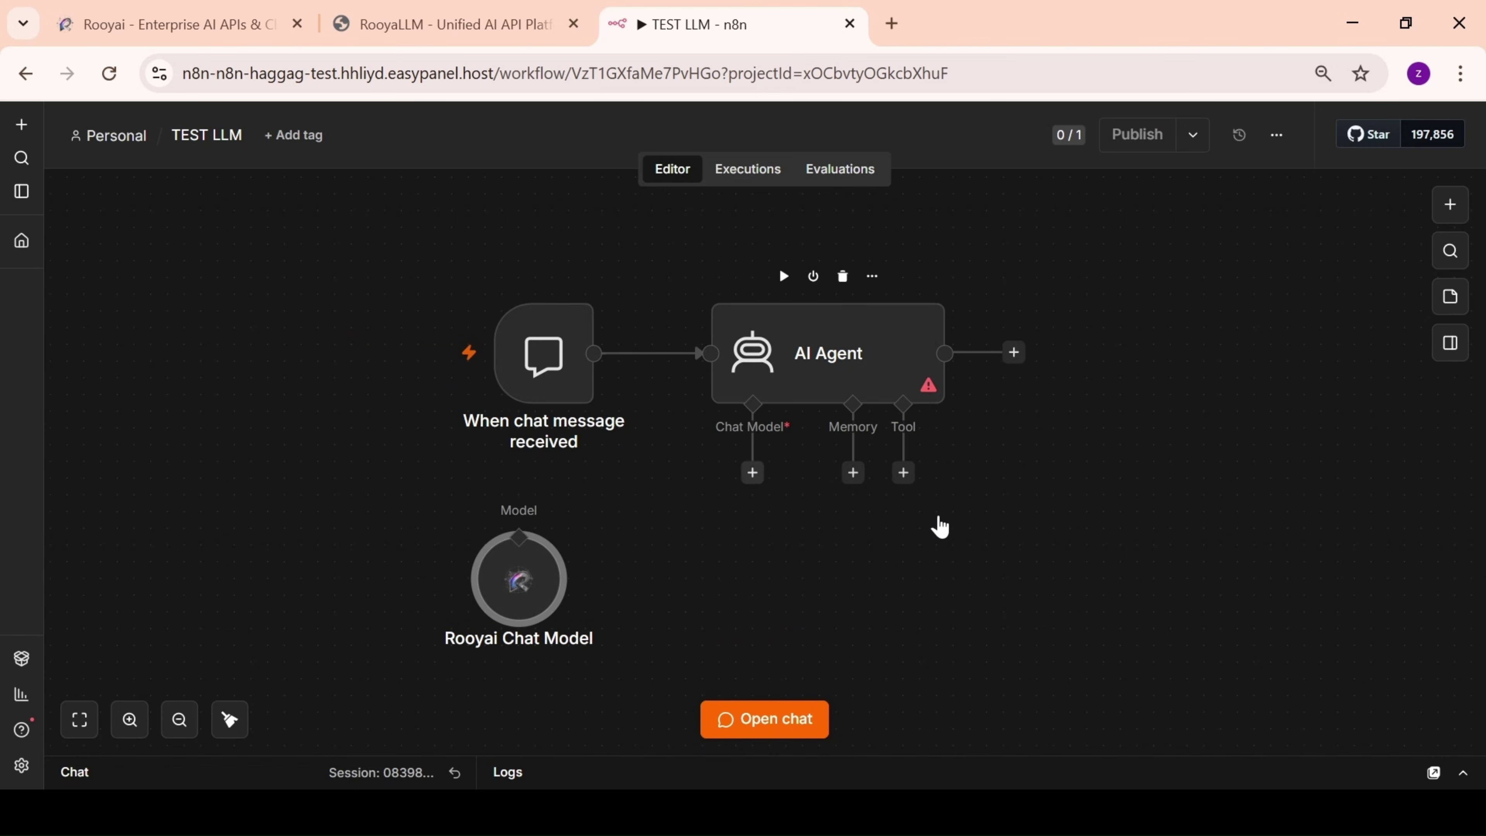
- Add an OpenAI Chat Model as the AI Agent's chat model
{"action": "left_click", "coordinate": [753, 472]}
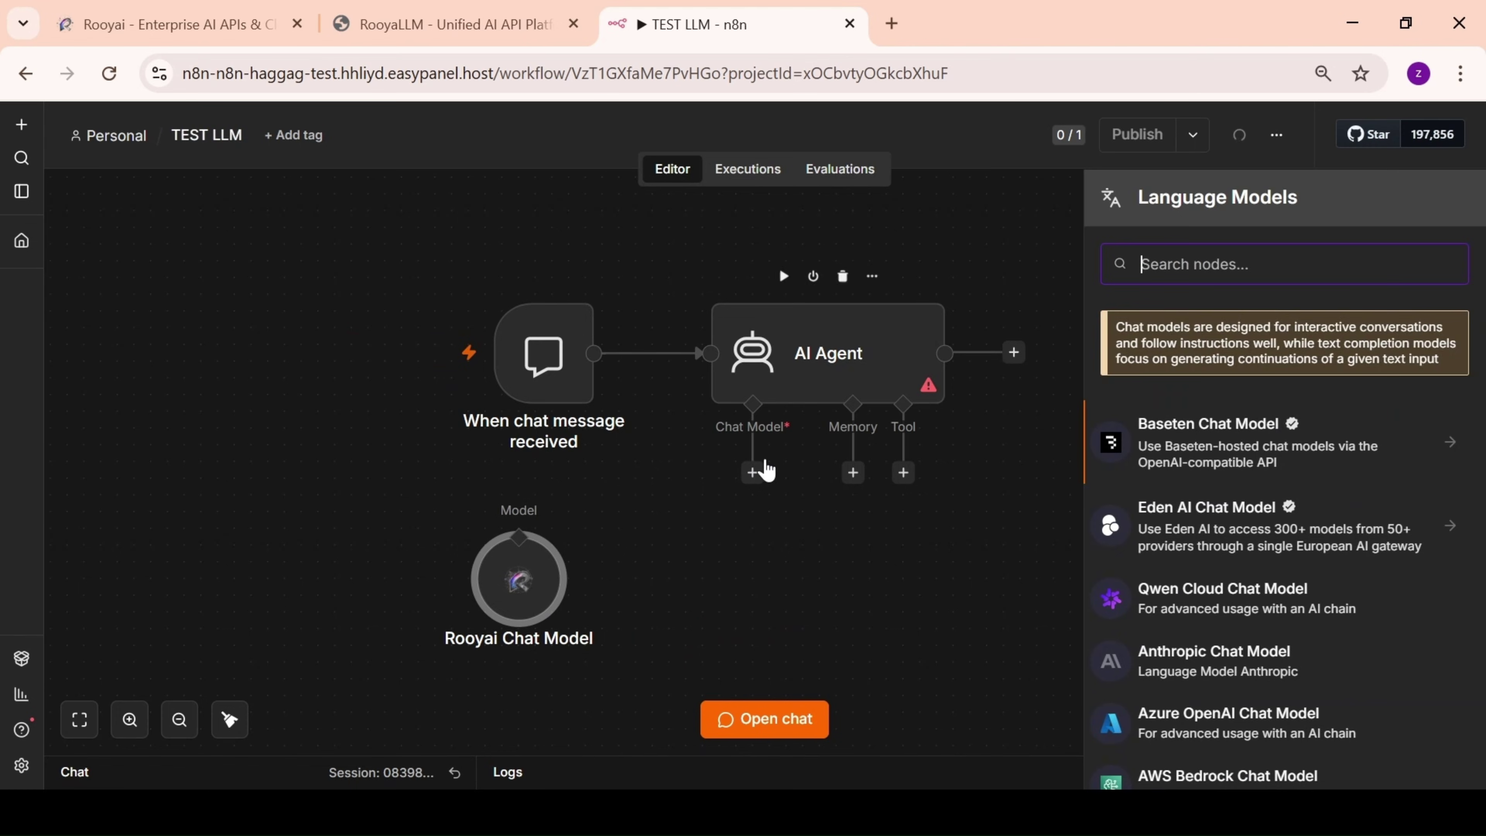
{"action": "scroll", "coordinate": [1193, 656], "scroll_direction": "down", "scroll_amount": 5}
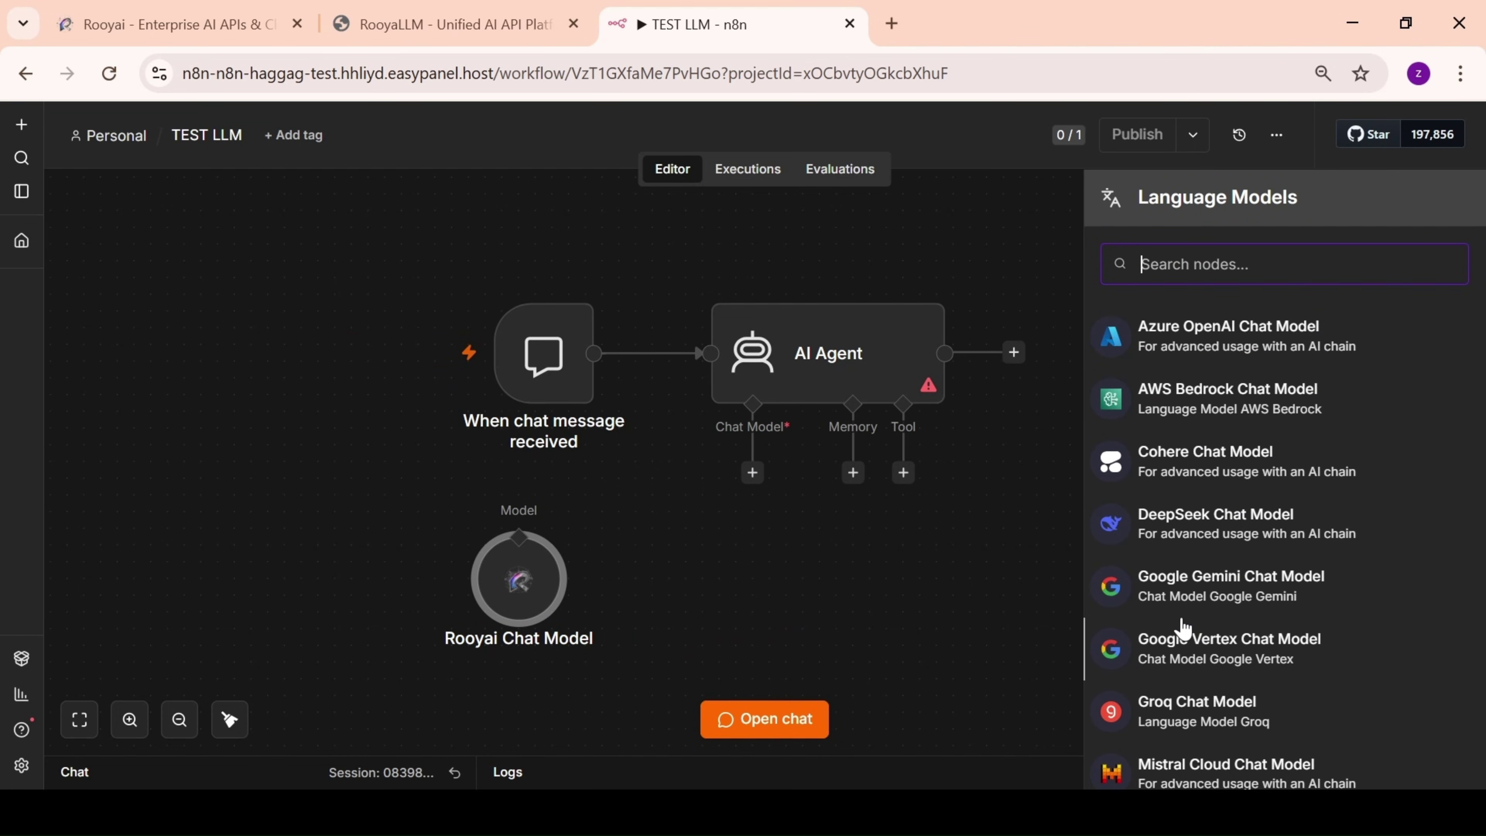
{"action": "scroll", "coordinate": [1182, 626], "scroll_direction": "down", "scroll_amount": 10}
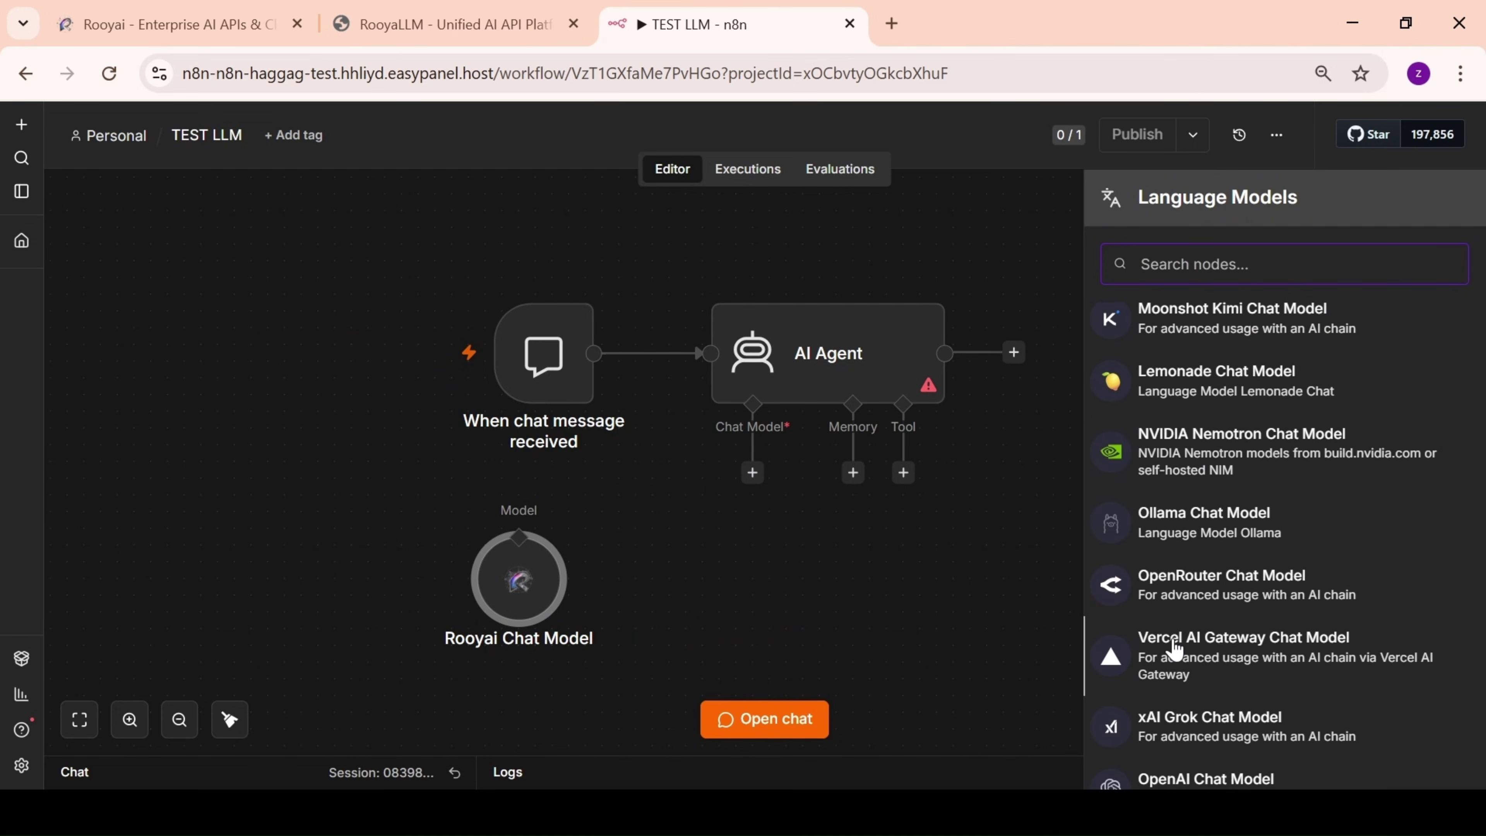
{"action": "scroll", "coordinate": [1175, 649], "scroll_direction": "down", "scroll_amount": 3}
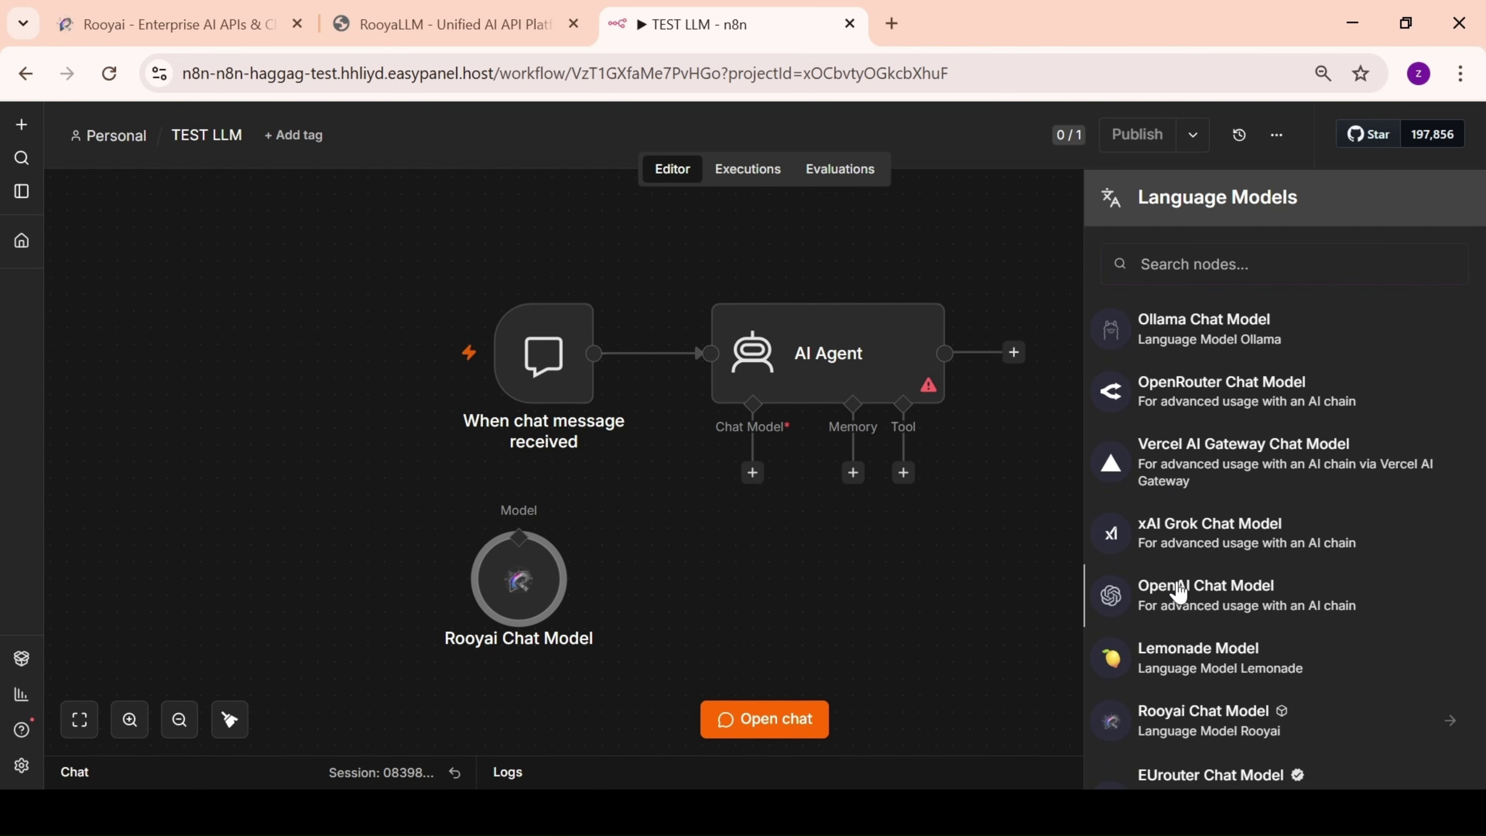
{"action": "left_click", "coordinate": [1177, 591]}
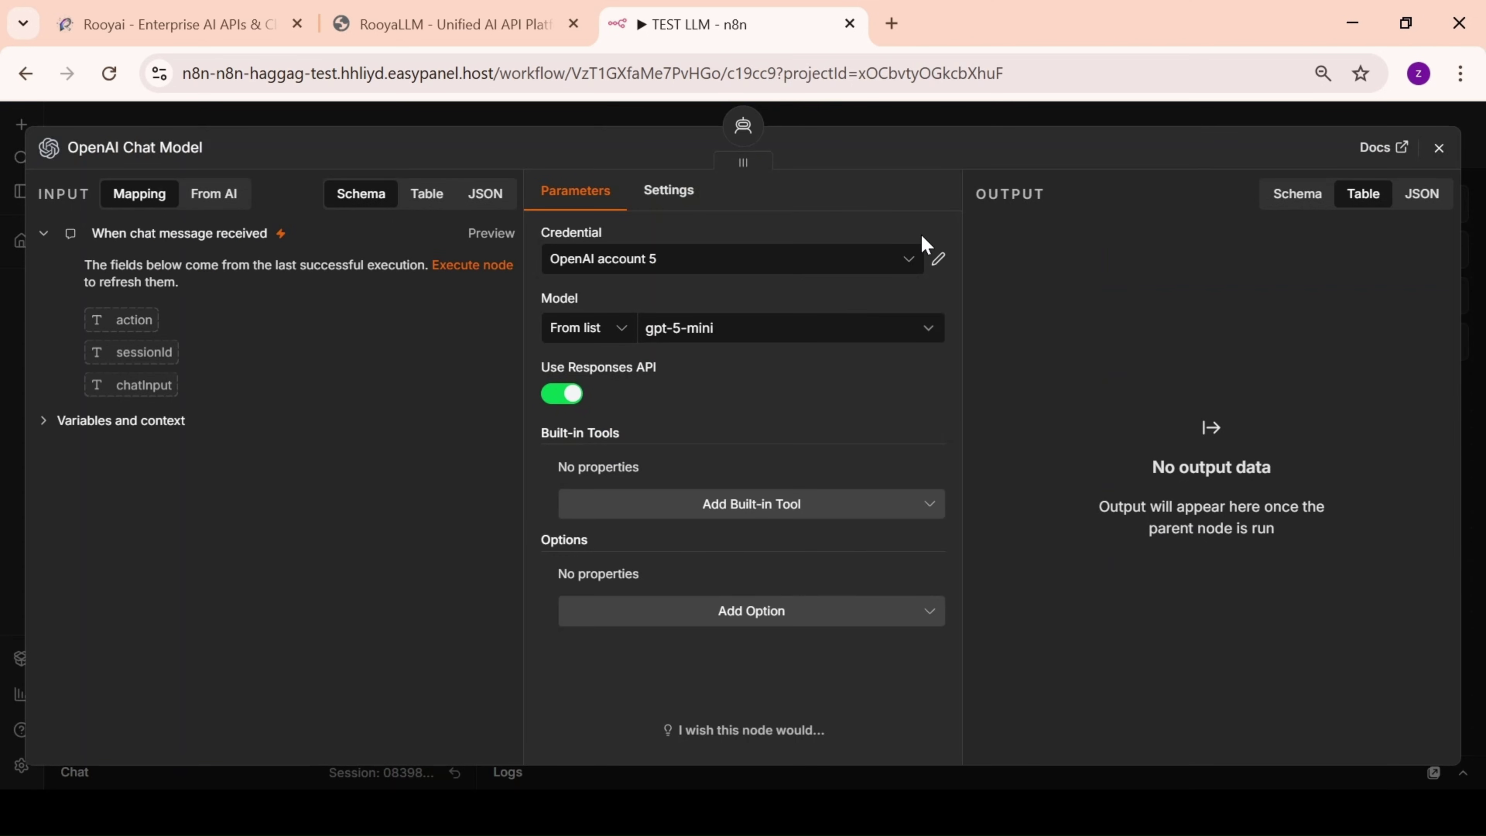
- Create a new OpenAI credential for the chat model and paste the API key into its API Key field
{"action": "left_click", "coordinate": [908, 259]}
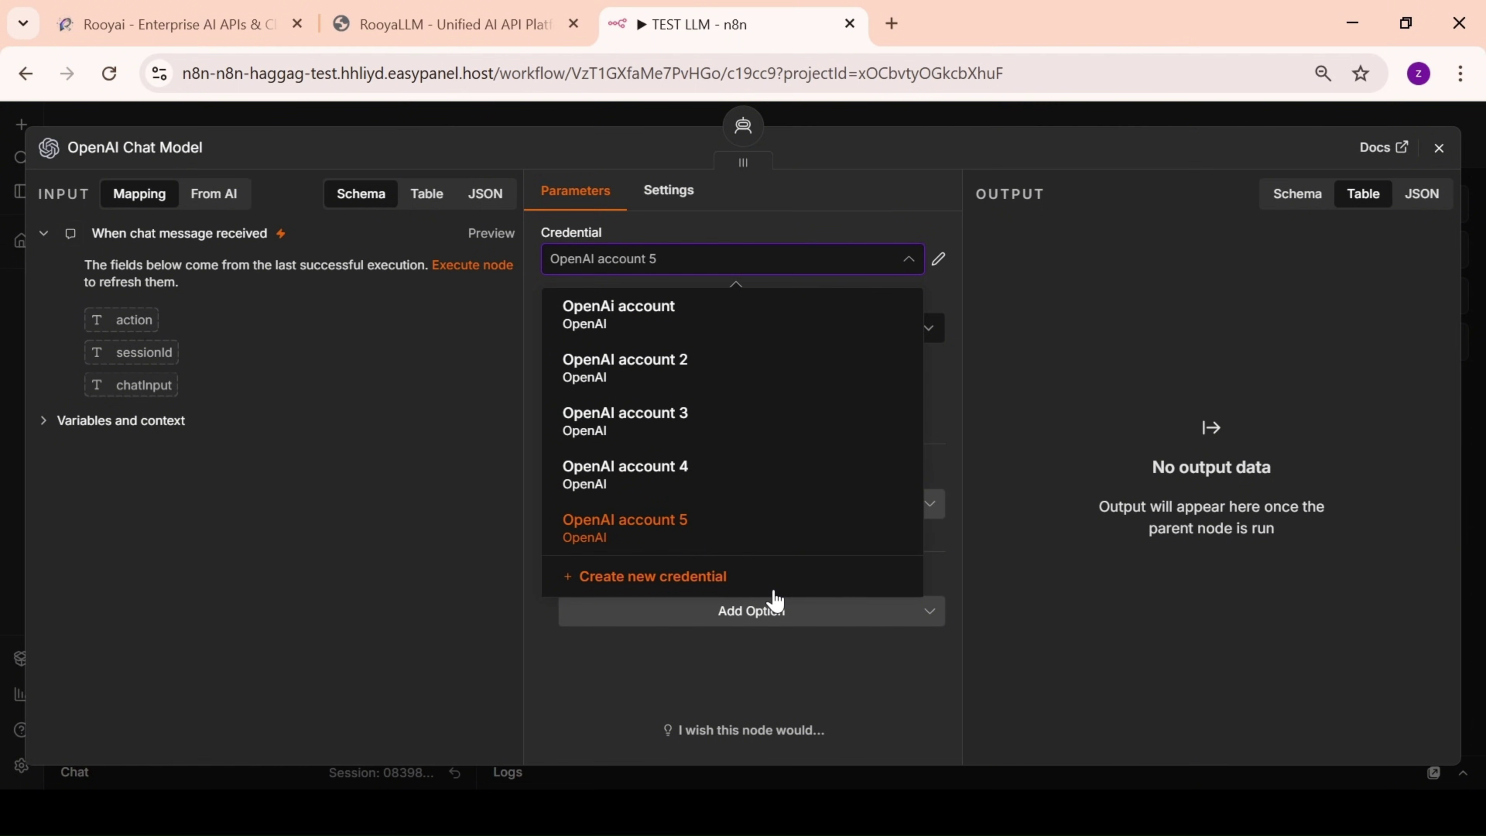
{"action": "left_click", "coordinate": [755, 577]}
{"action": "left_click", "coordinate": [577, 384]}
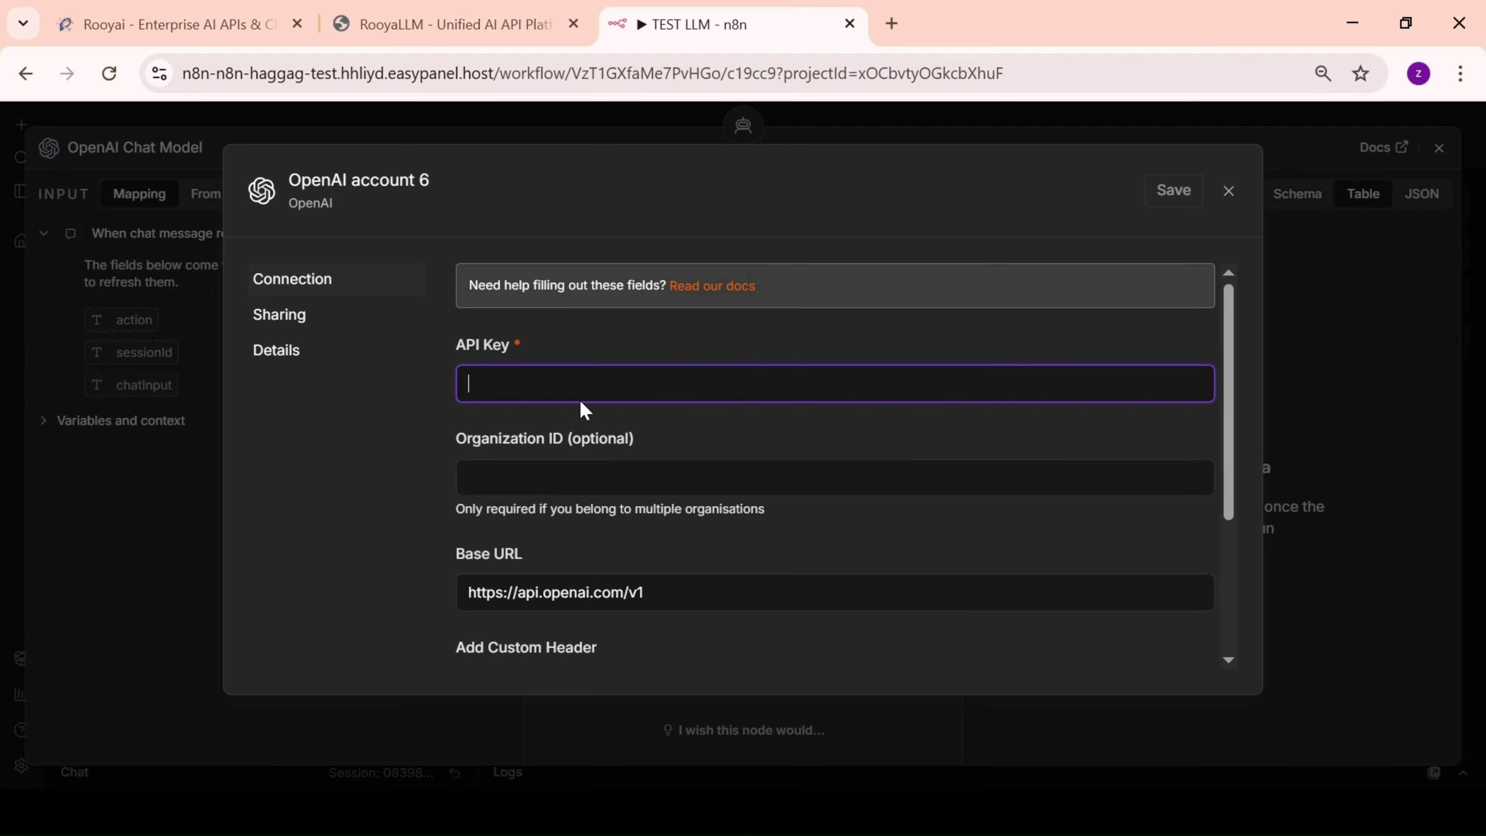
{"action": "key", "text": "ctrl+v"}
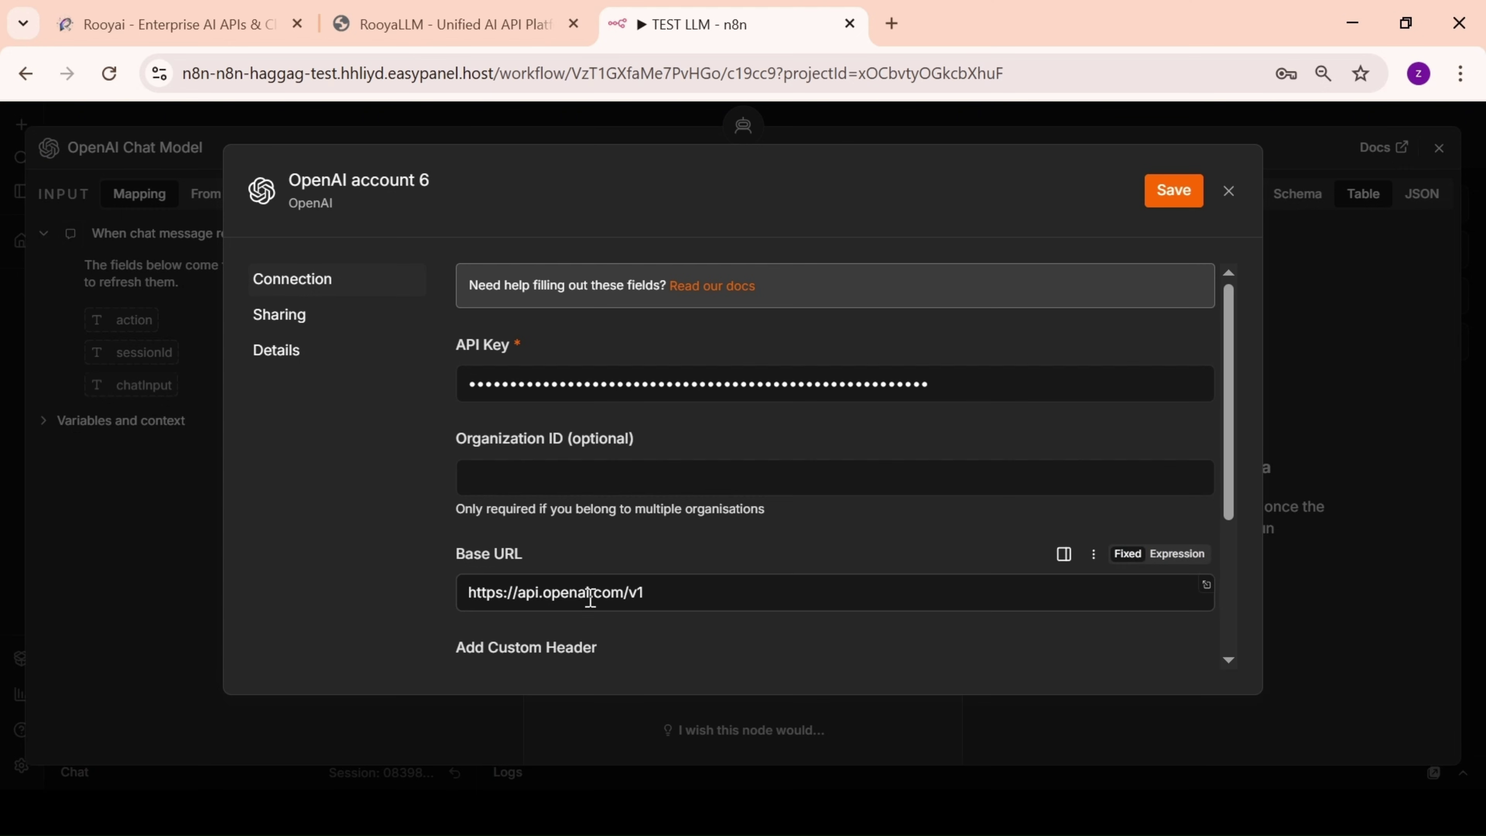
{"action": "left_click", "coordinate": [461, 17]}
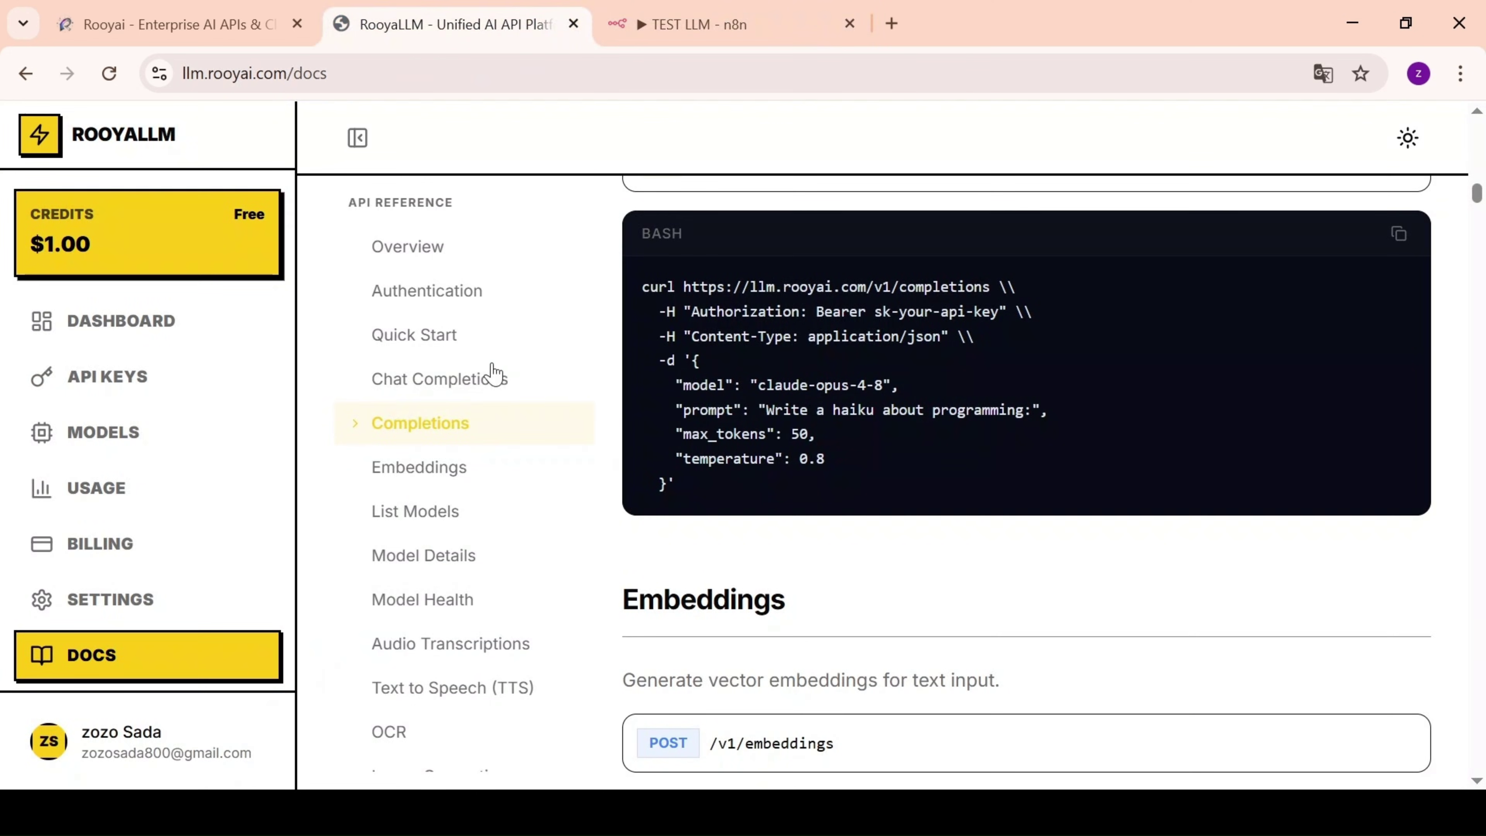
{"action": "scroll", "coordinate": [819, 507], "scroll_direction": "up", "scroll_amount": 3}
{"action": "scroll", "coordinate": [852, 517], "scroll_direction": "down", "scroll_amount": 2}
{"action": "scroll", "coordinate": [852, 517], "scroll_direction": "down", "scroll_amount": 1}
{"action": "left_click_drag", "start_coordinate": [894, 288], "coordinate": [694, 286]}
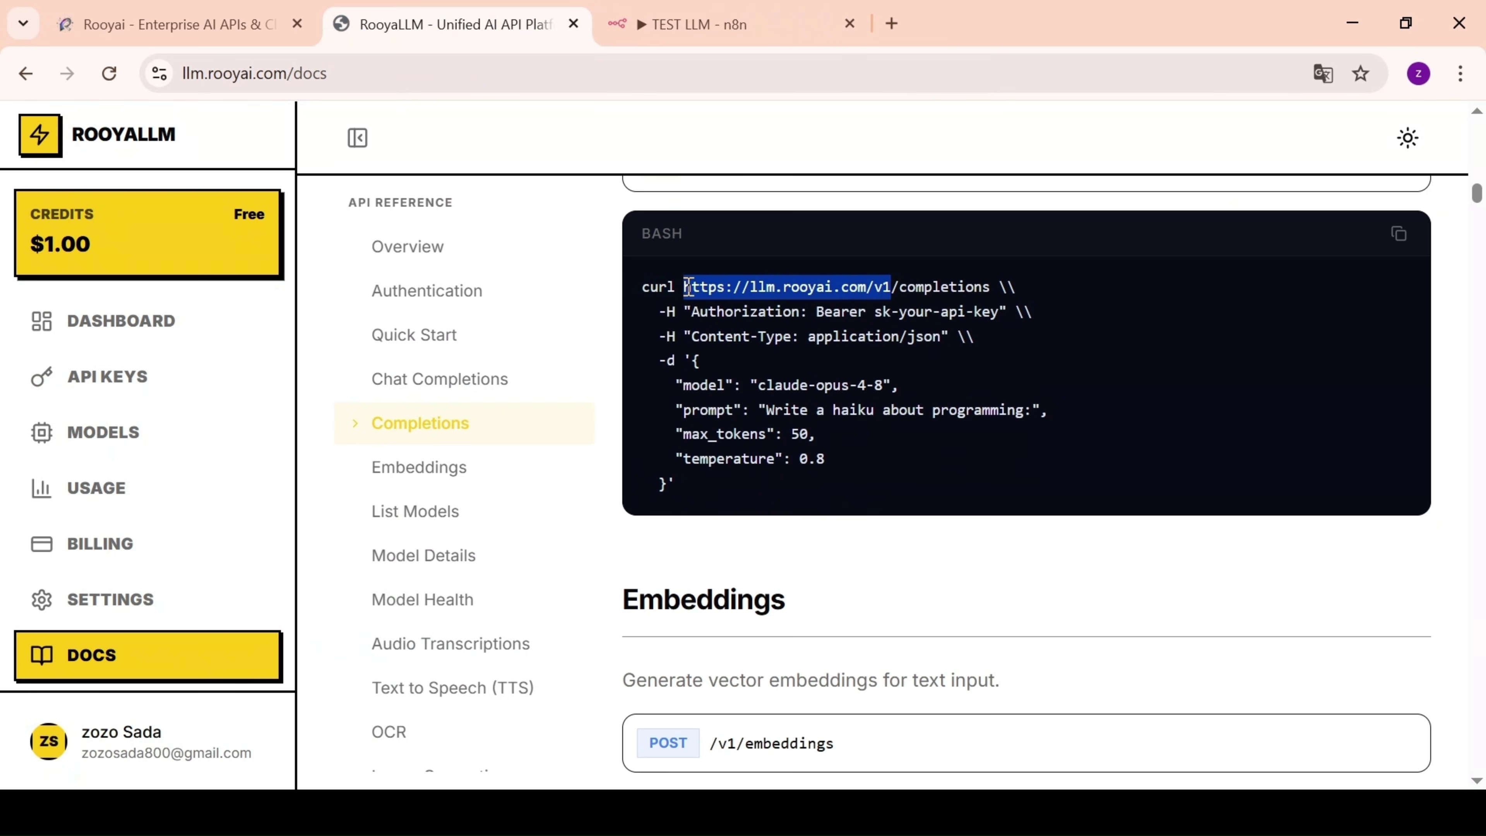
{"action": "left_click", "coordinate": [739, 18]}
{"action": "left_click_drag", "start_coordinate": [673, 595], "coordinate": [404, 601]}
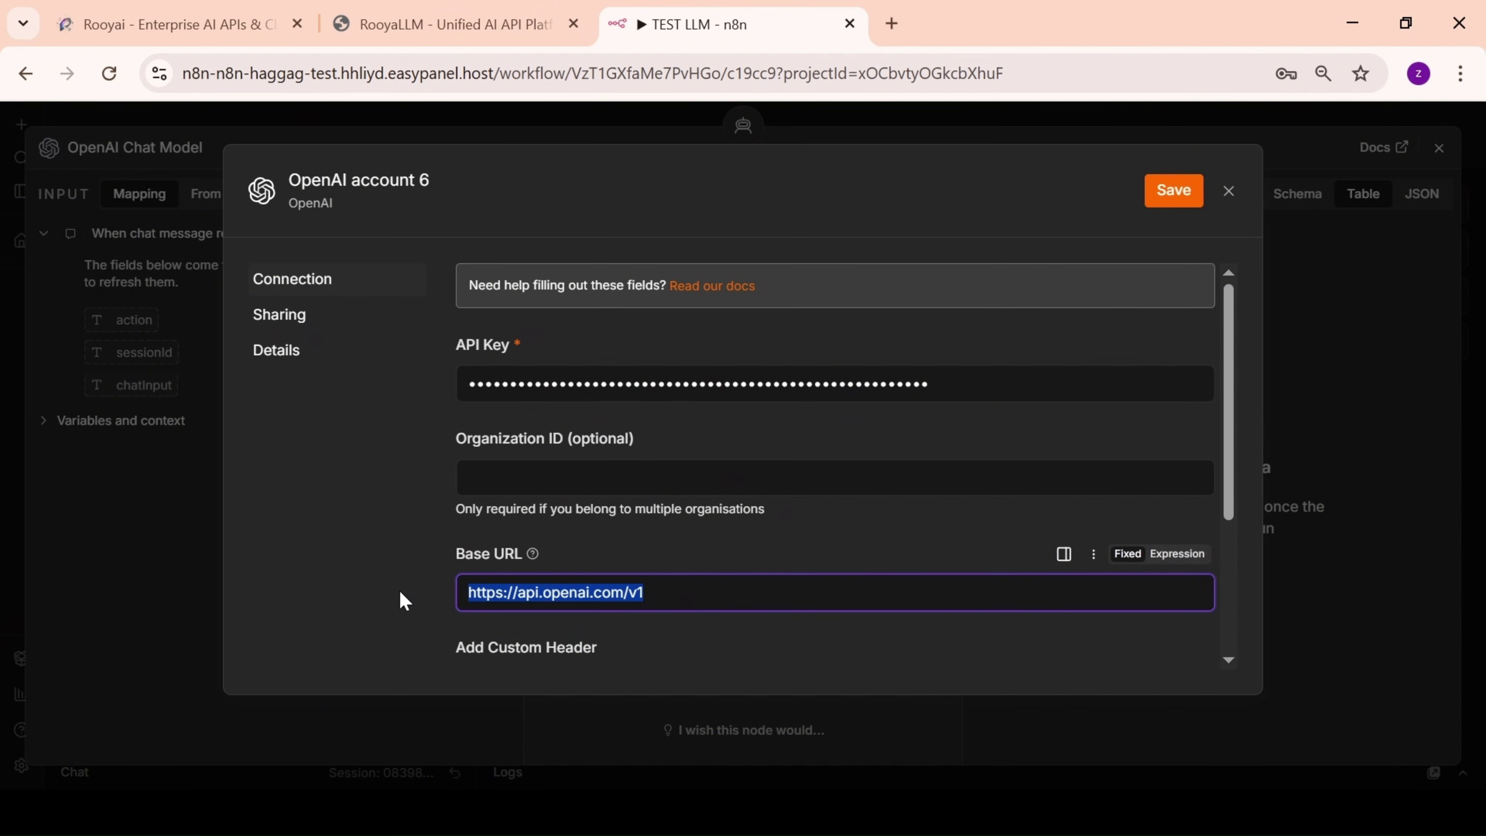
{"action": "type", "text": "https://llm.rooyai.com/v1"}
{"action": "left_click", "coordinate": [1172, 191]}
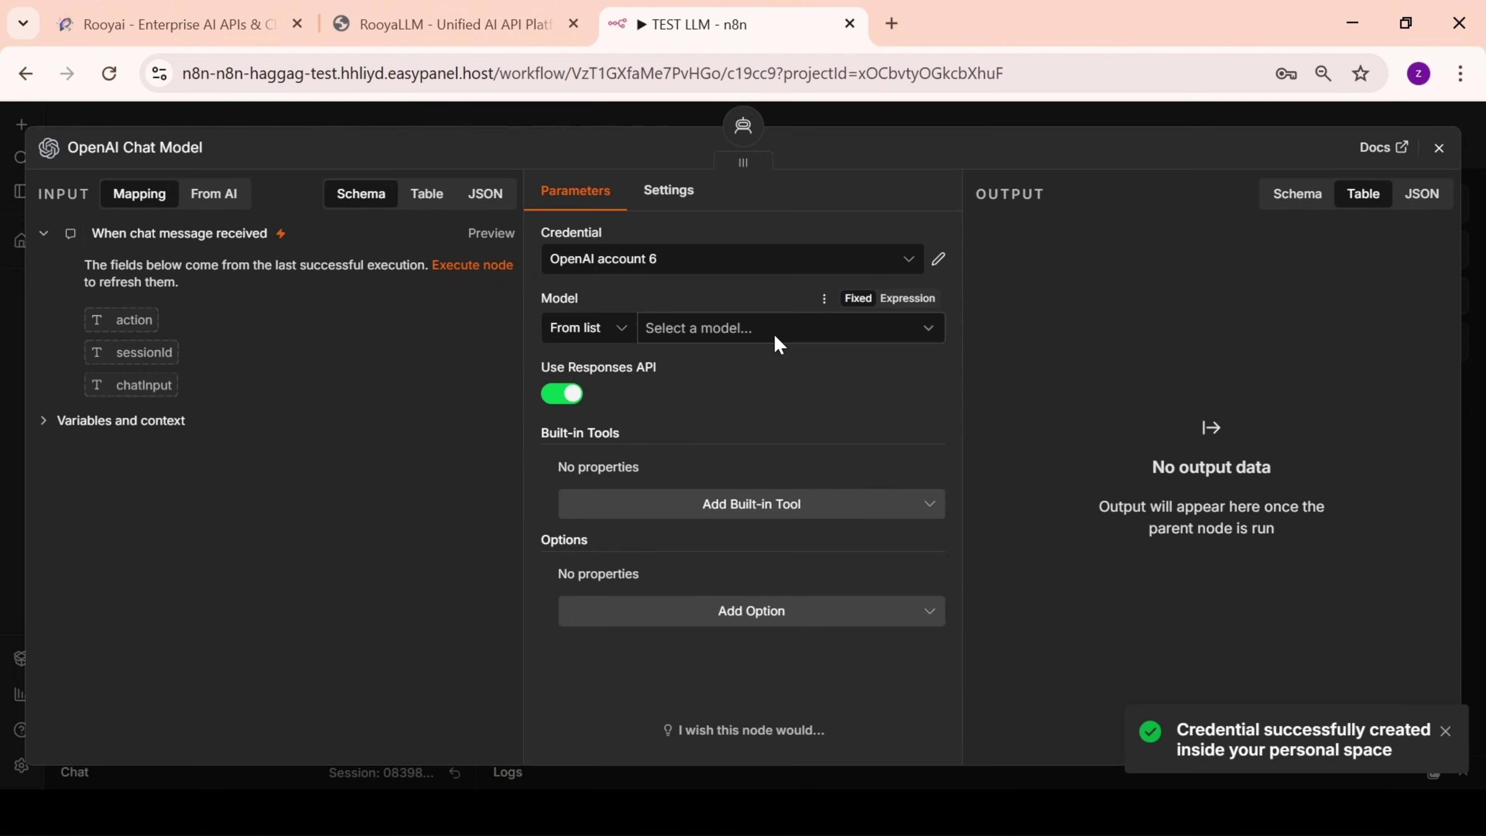
- Look through the available models and set the OpenAI Chat Model's model to deepseek.v3.1
{"action": "left_click", "coordinate": [775, 336]}
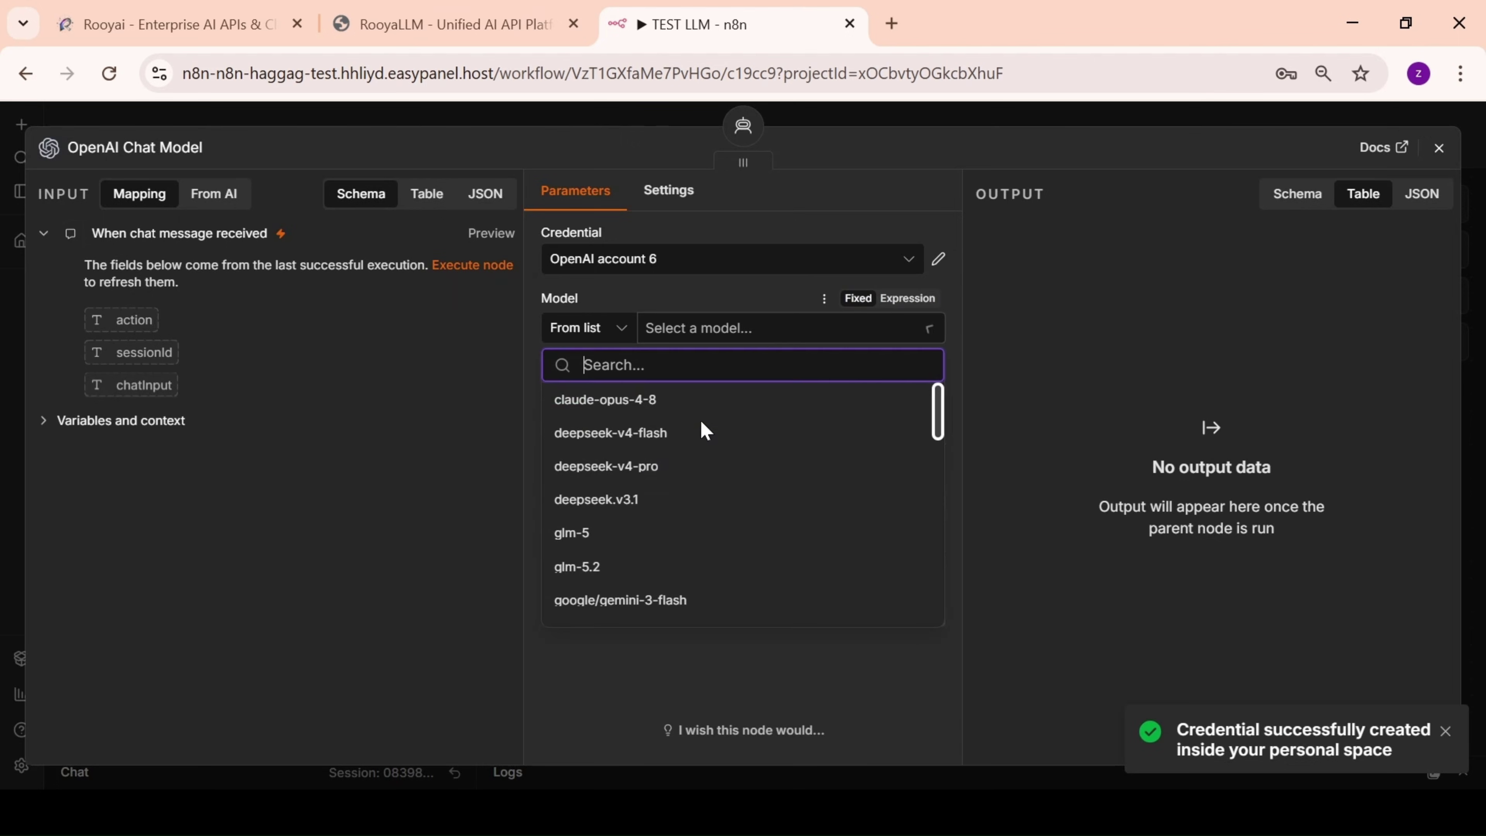
{"action": "scroll", "coordinate": [638, 547], "scroll_direction": "down", "scroll_amount": 5}
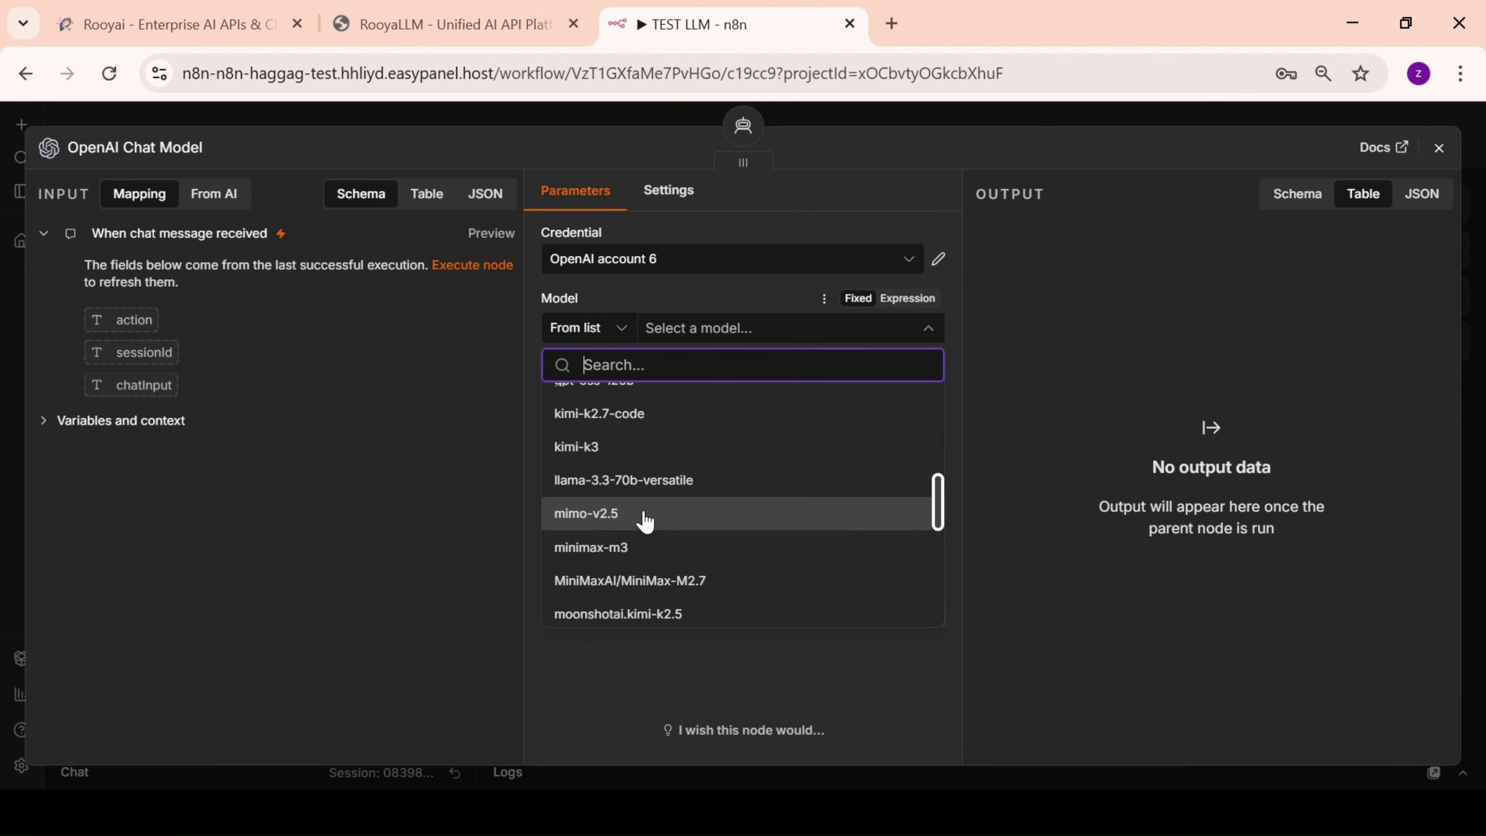
{"action": "scroll", "coordinate": [658, 492], "scroll_direction": "down", "scroll_amount": 5}
{"action": "scroll", "coordinate": [660, 492], "scroll_direction": "up", "scroll_amount": 5}
{"action": "scroll", "coordinate": [660, 495], "scroll_direction": "down", "scroll_amount": 5}
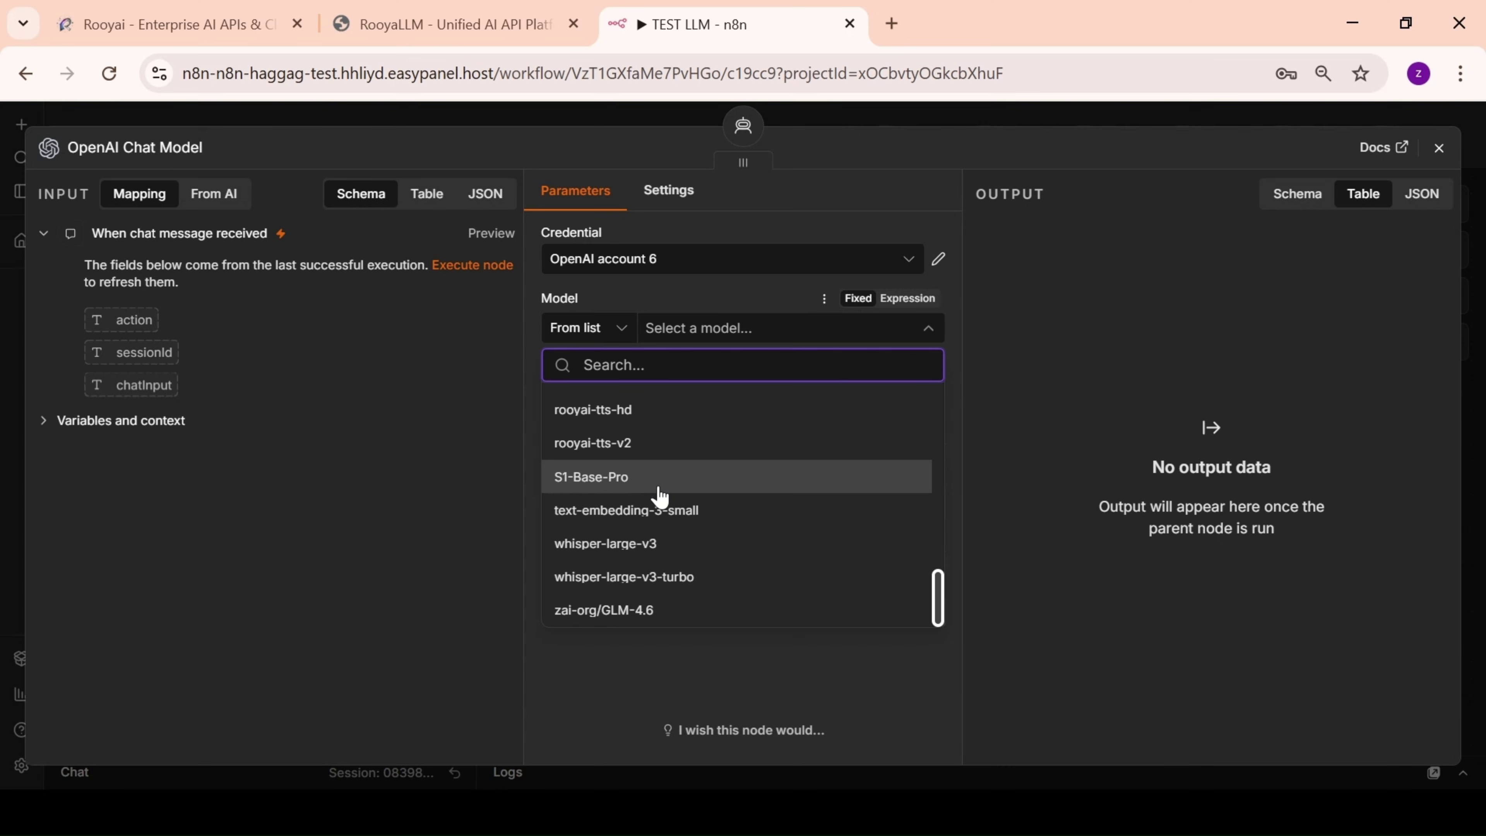
{"action": "scroll", "coordinate": [660, 495], "scroll_direction": "up", "scroll_amount": 10}
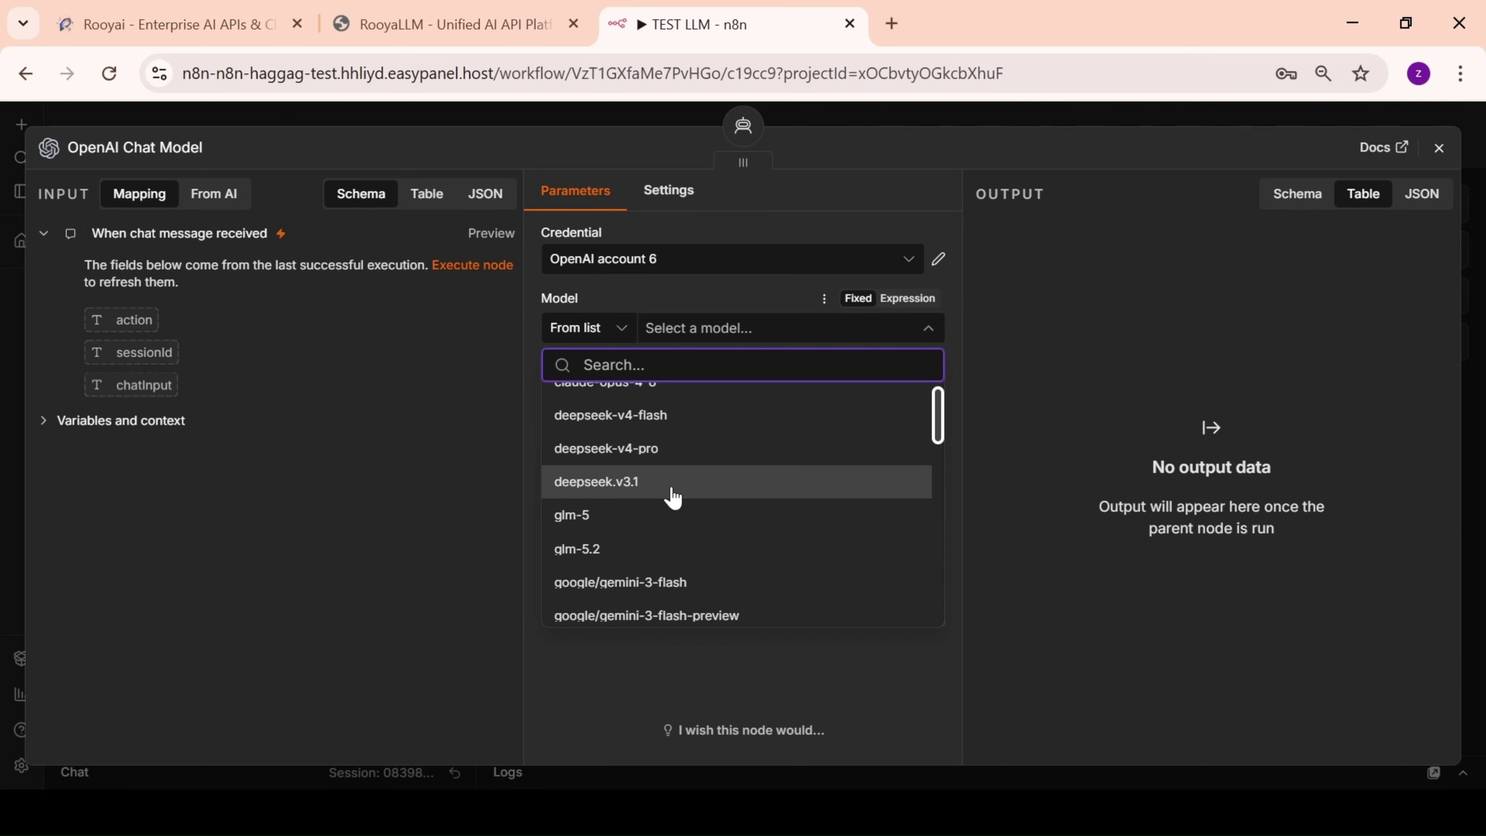
{"action": "left_click", "coordinate": [670, 489]}
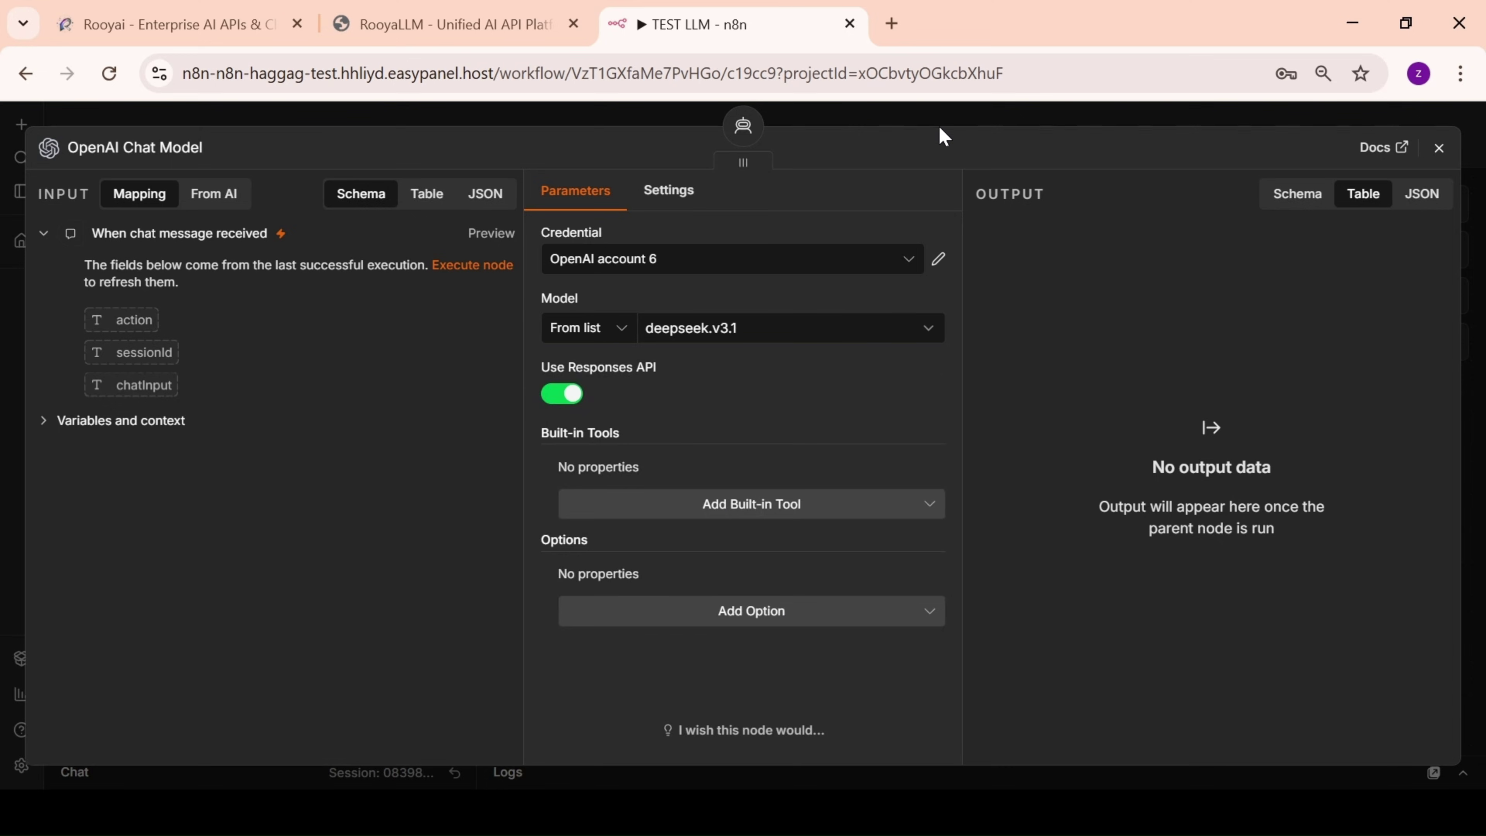
{"action": "left_click", "coordinate": [702, 328]}
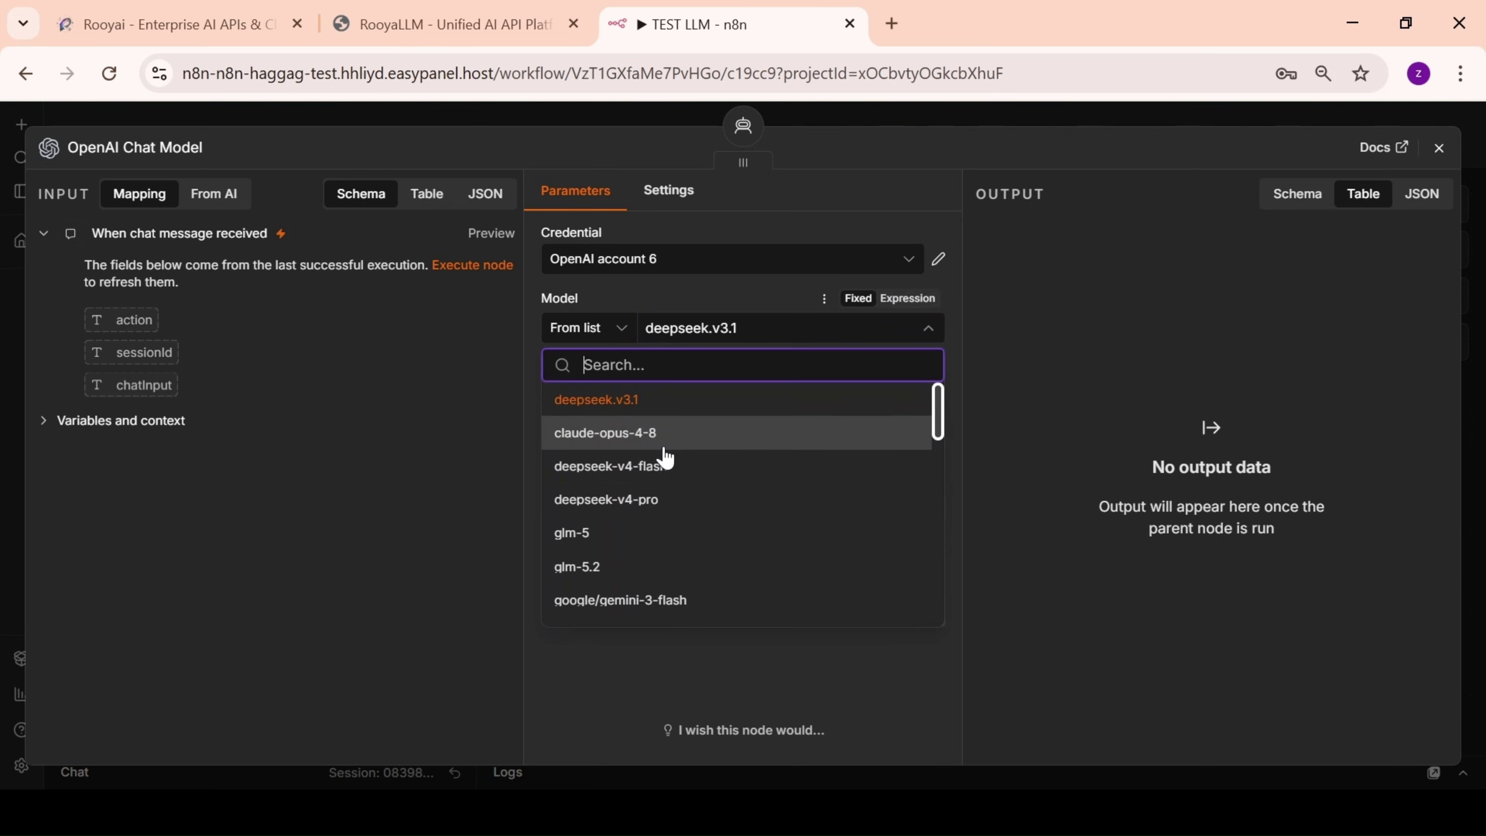
{"action": "left_click", "coordinate": [957, 317]}
- Turn off Use Responses API, return to the canvas and move the unconnected Rooyai Chat Model away from the OpenAI Chat Model
{"action": "left_click", "coordinate": [561, 393]}
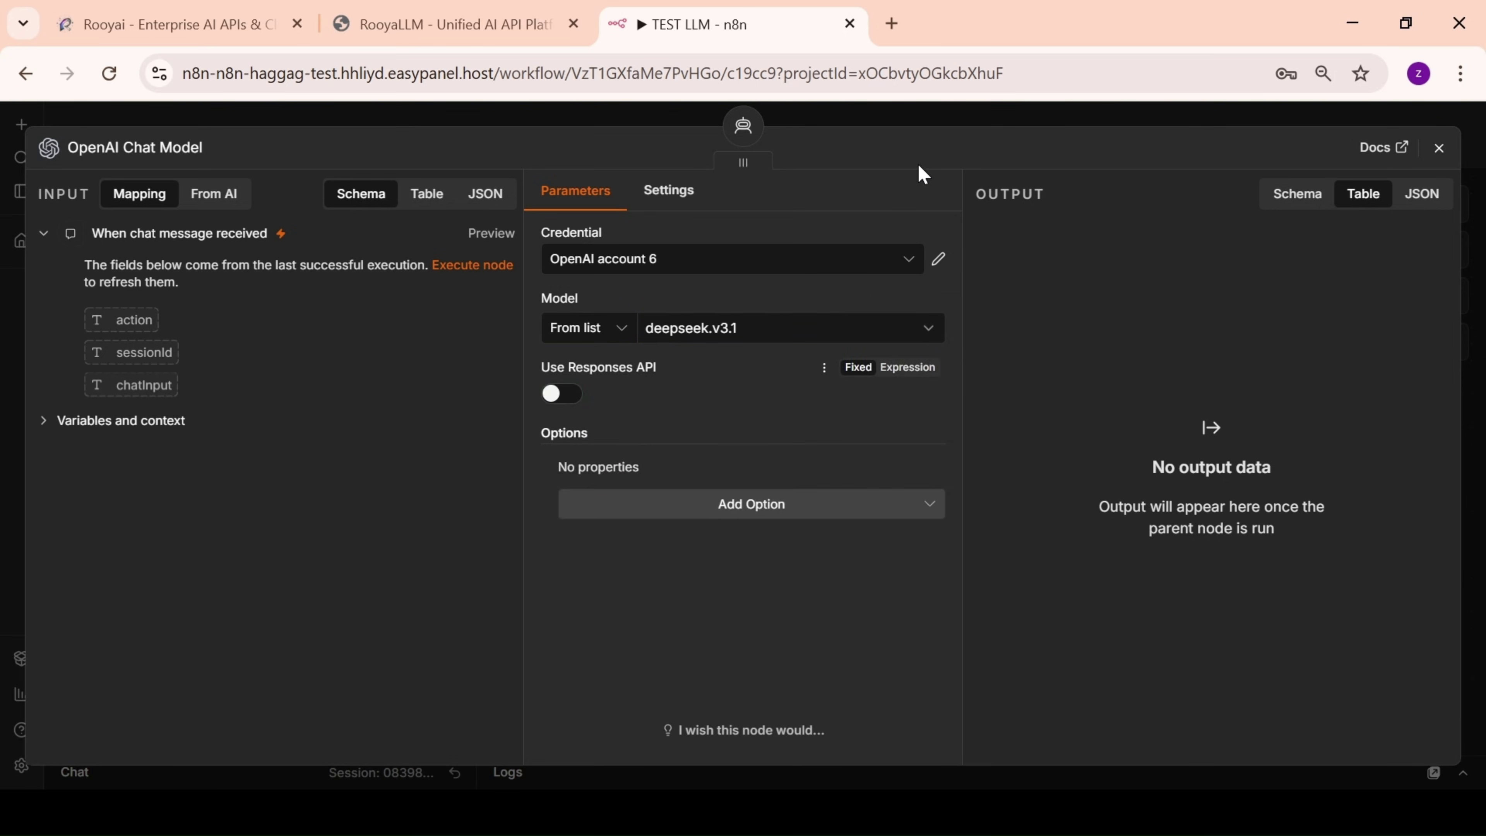
{"action": "left_click", "coordinate": [930, 123]}
{"action": "left_click_drag", "start_coordinate": [497, 581], "coordinate": [431, 565]}
- Open the workflow chat, send the test message "السلام عليكم" and collapse the chat and logs area after the reply
{"action": "left_click", "coordinate": [453, 367]}
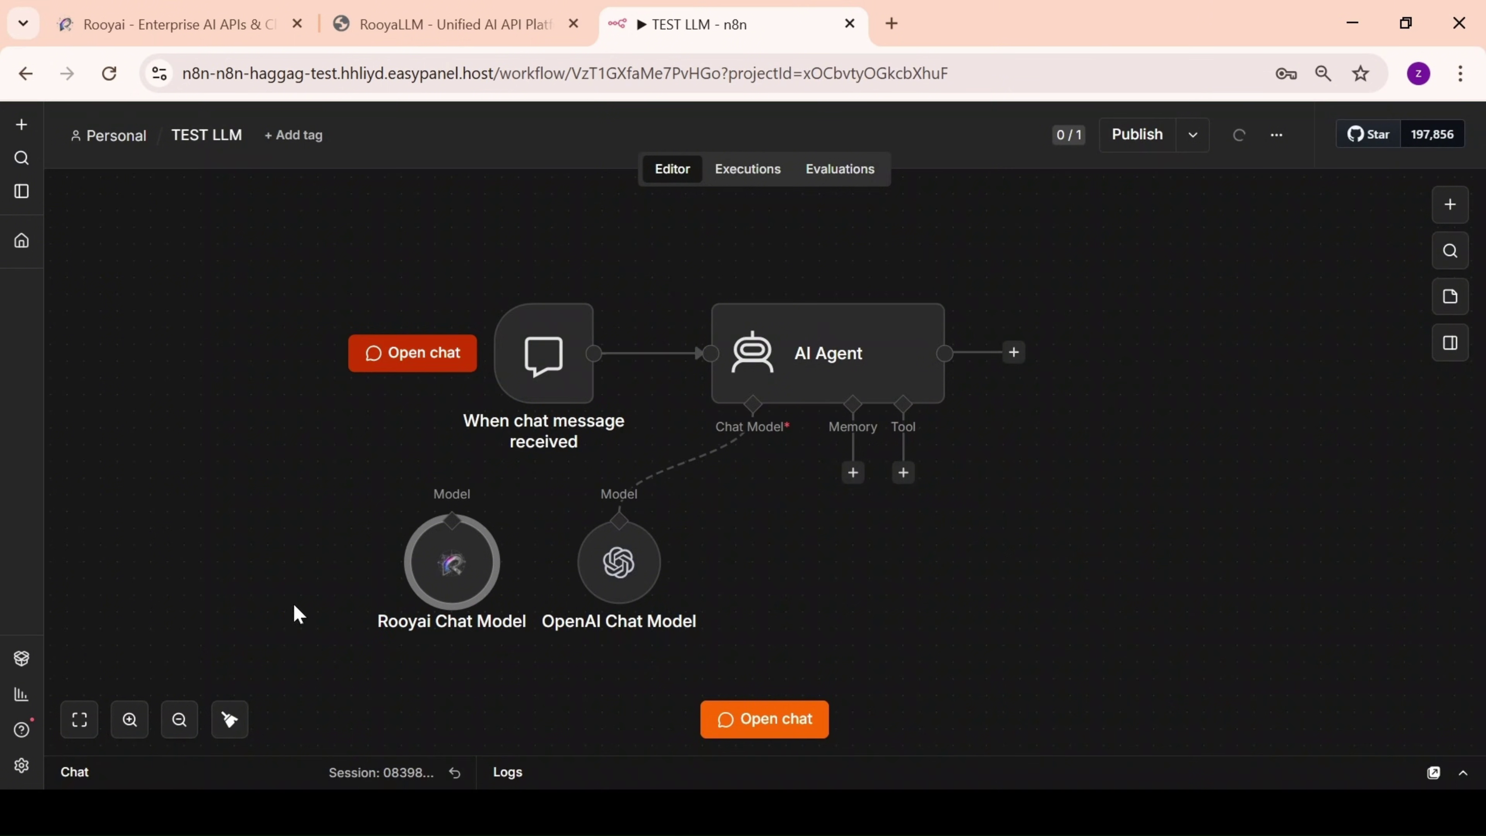
{"action": "type", "text": "السلام عليكم"}
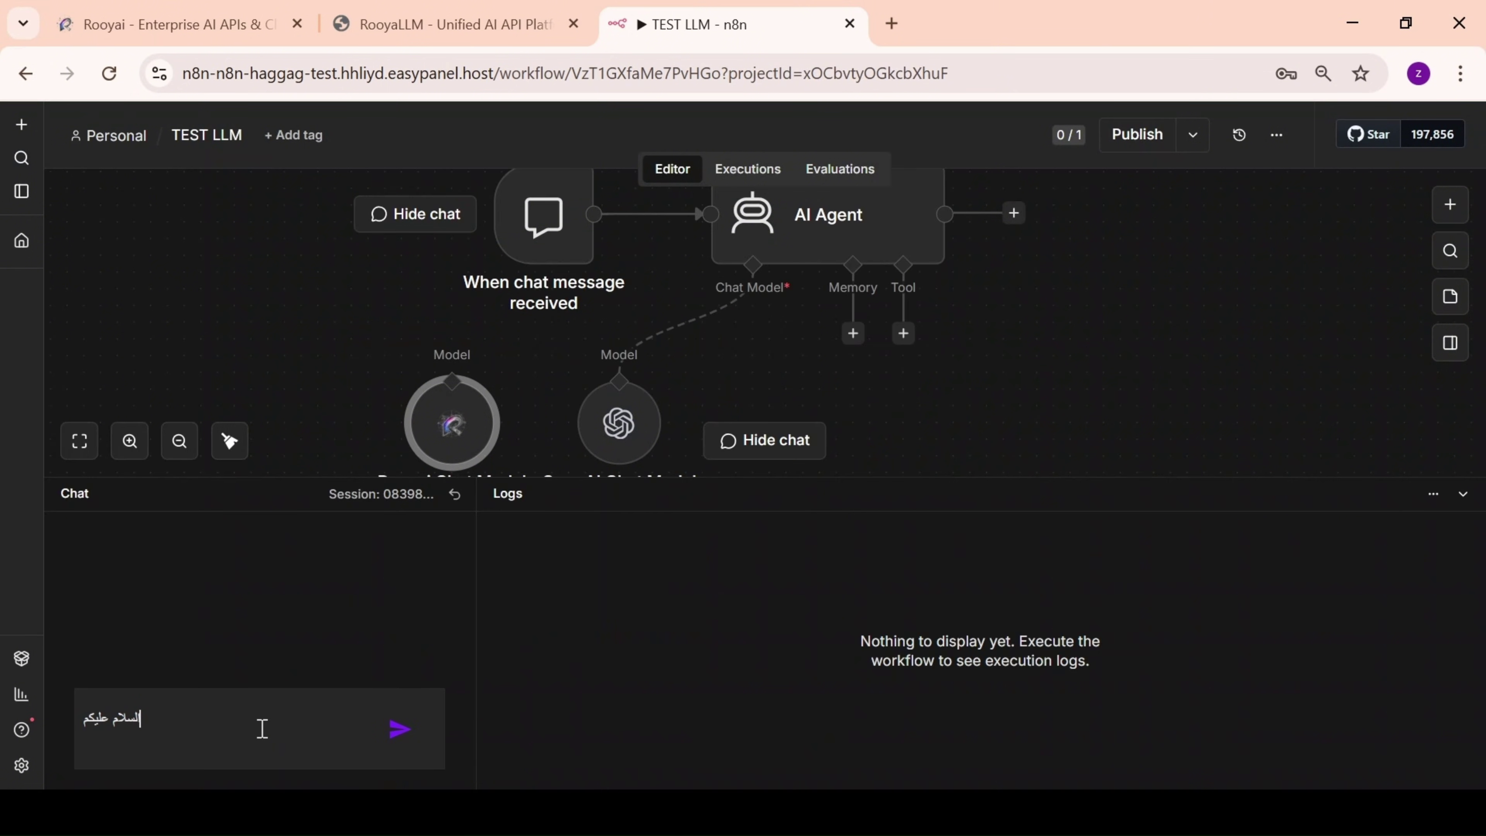
{"action": "key", "text": "Return"}
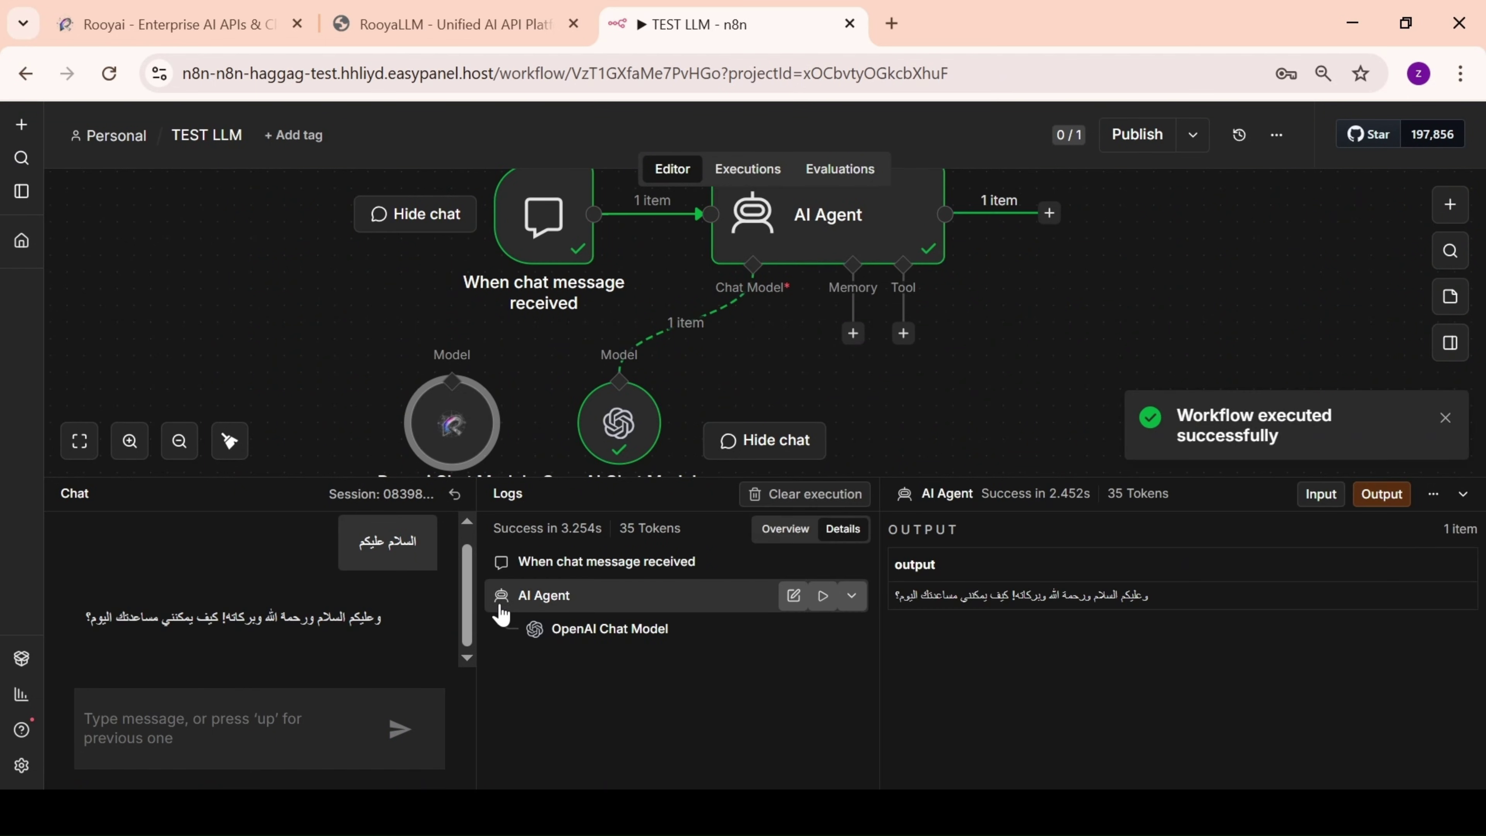
{"action": "left_click", "coordinate": [1458, 498]}
- Switch to the RooyaLLM documentation and browse the Embeddings section and the remaining API reference topics
{"action": "left_click", "coordinate": [451, 24]}
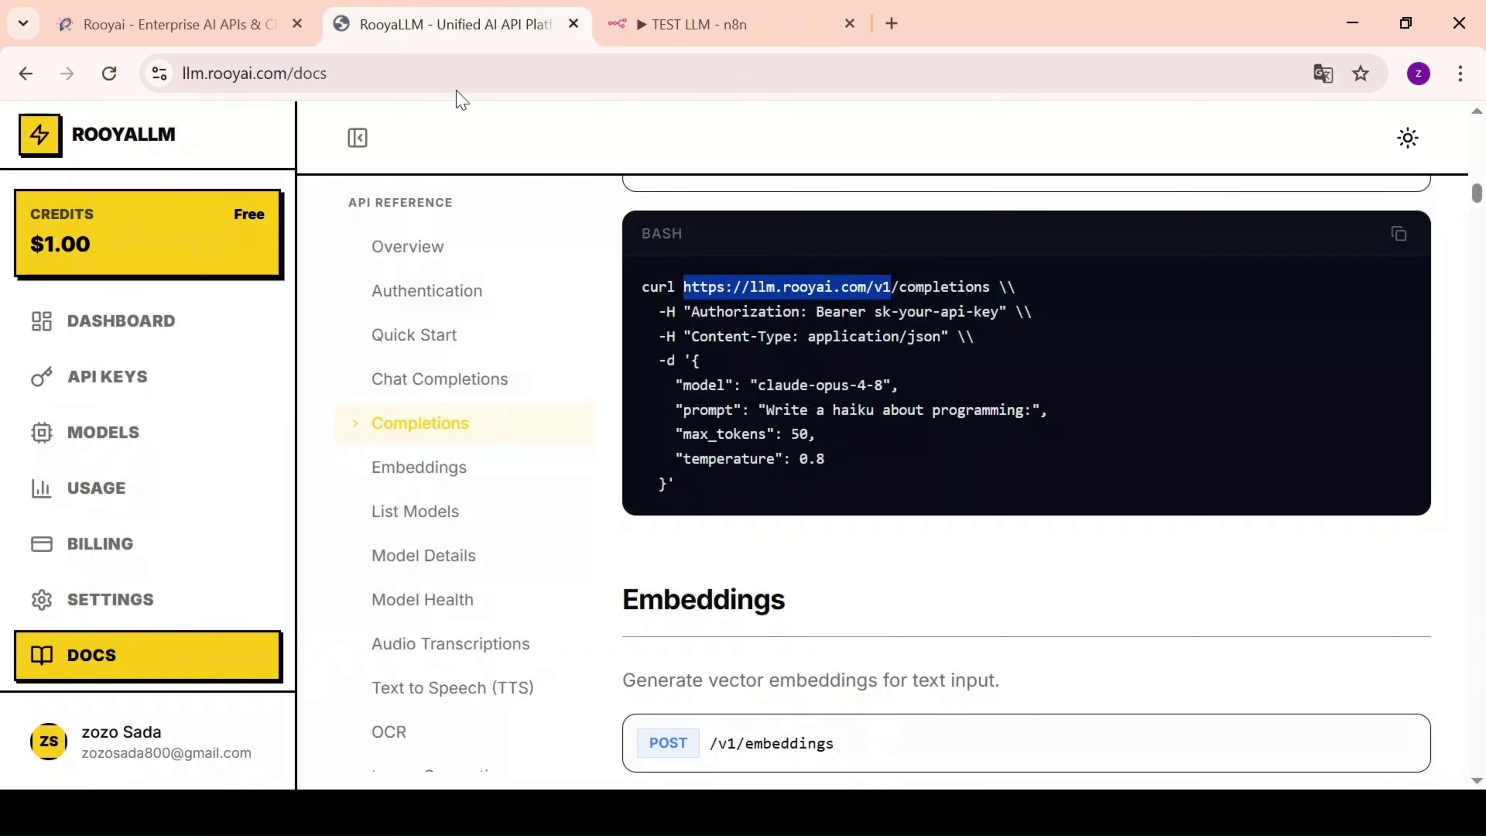
{"action": "scroll", "coordinate": [655, 498], "scroll_direction": "down", "scroll_amount": 5}
{"action": "scroll", "coordinate": [656, 497], "scroll_direction": "down", "scroll_amount": 3}
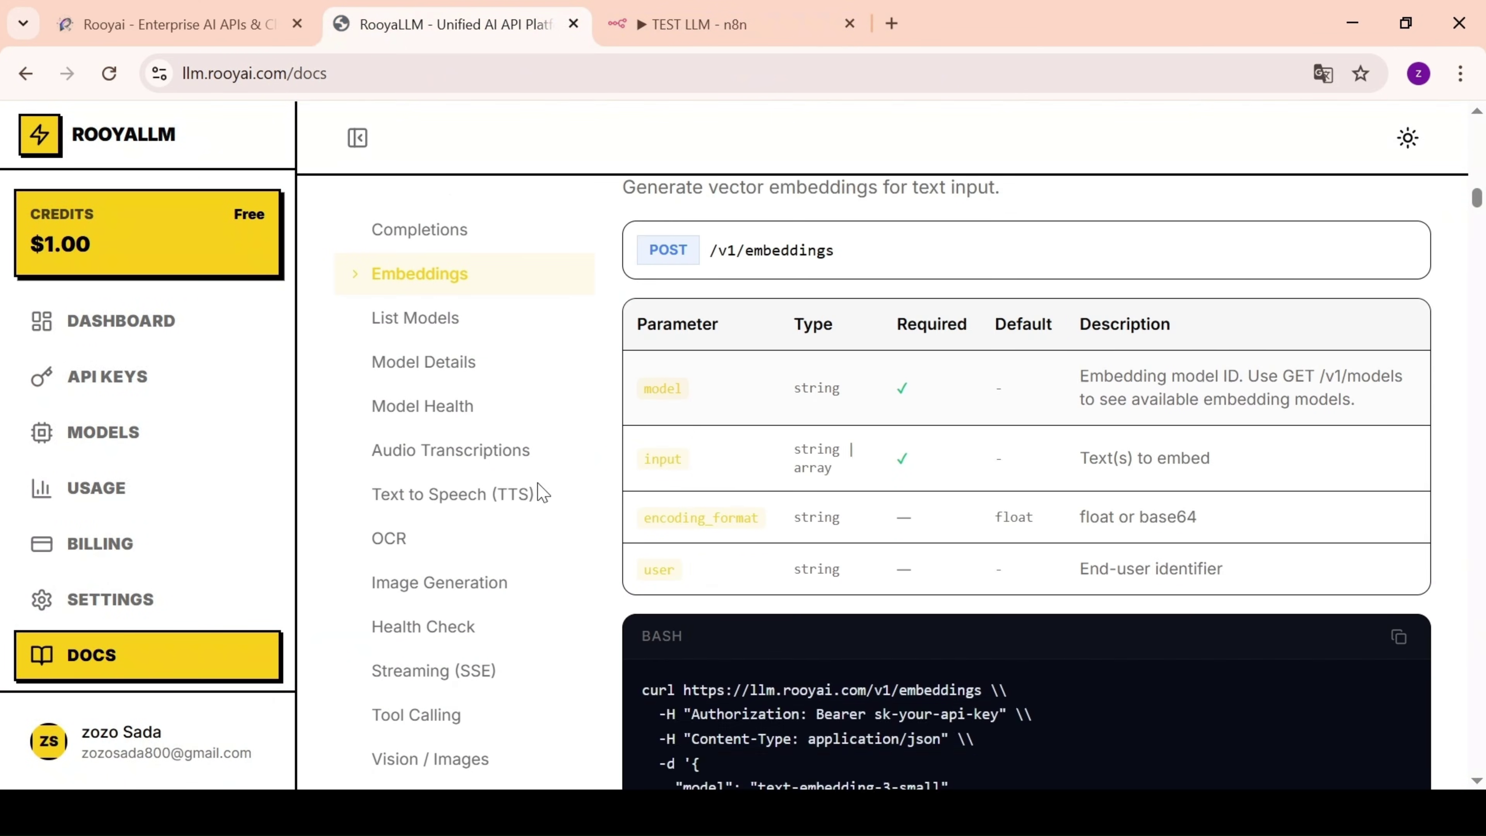
{"action": "scroll", "coordinate": [841, 543], "scroll_direction": "up", "scroll_amount": 6}
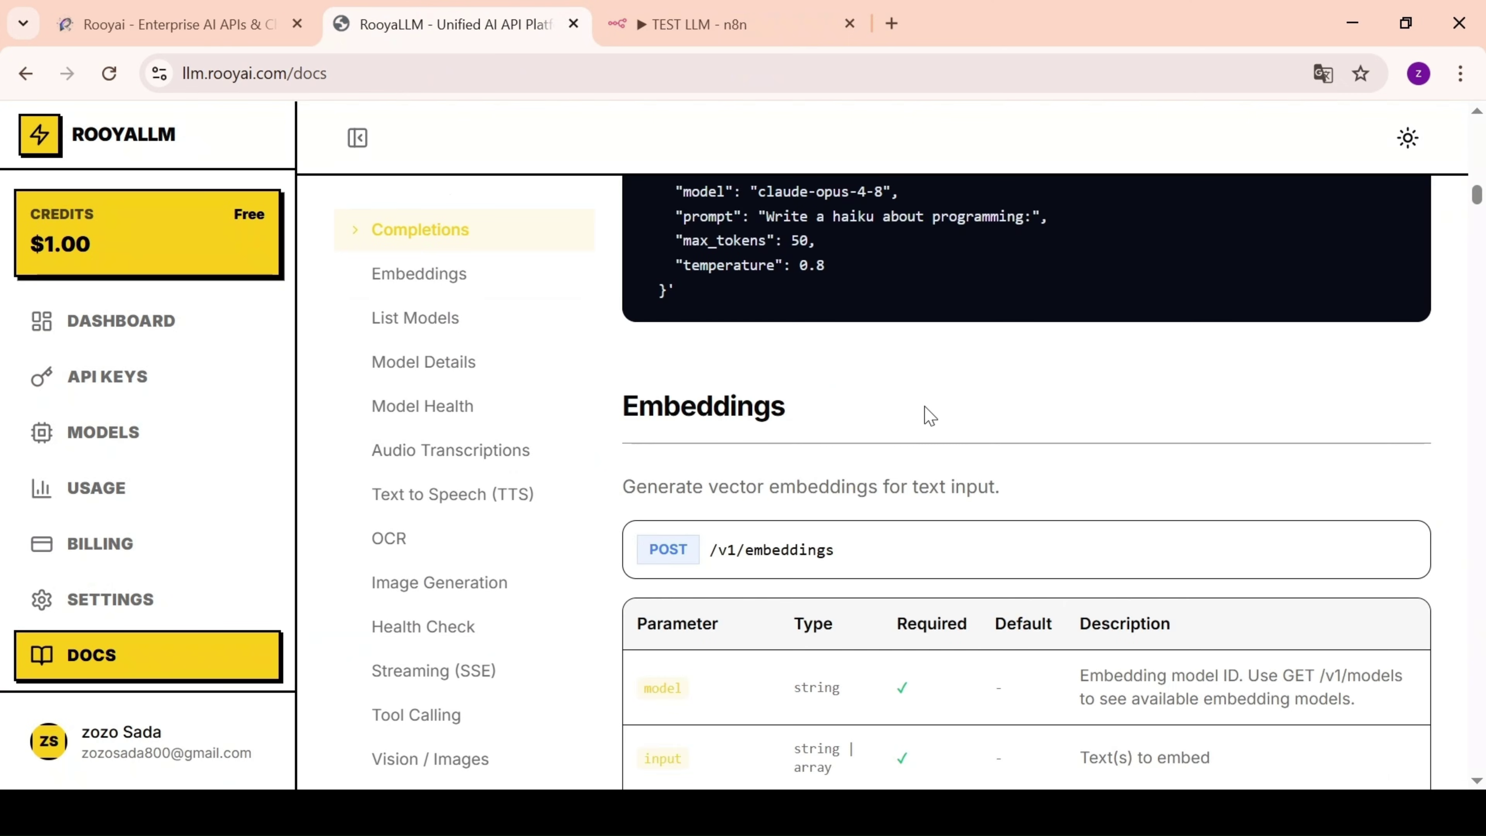
{"action": "scroll", "coordinate": [550, 358], "scroll_direction": "down", "scroll_amount": 3}
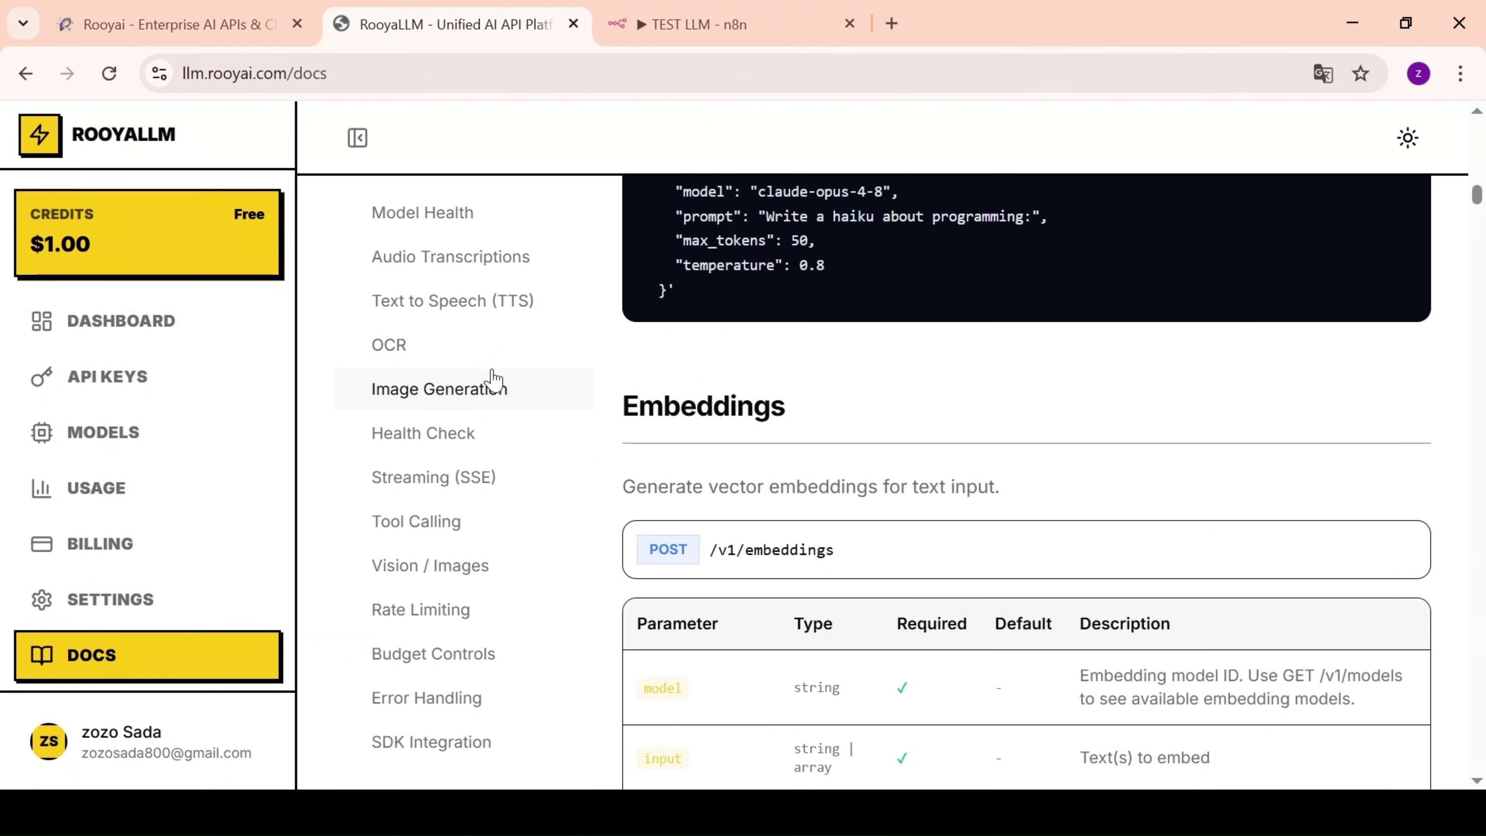
- Review the Audio Transcriptions parameters and the Text to Speech voices and audio output formats in the documentation
{"action": "left_click", "coordinate": [420, 256]}
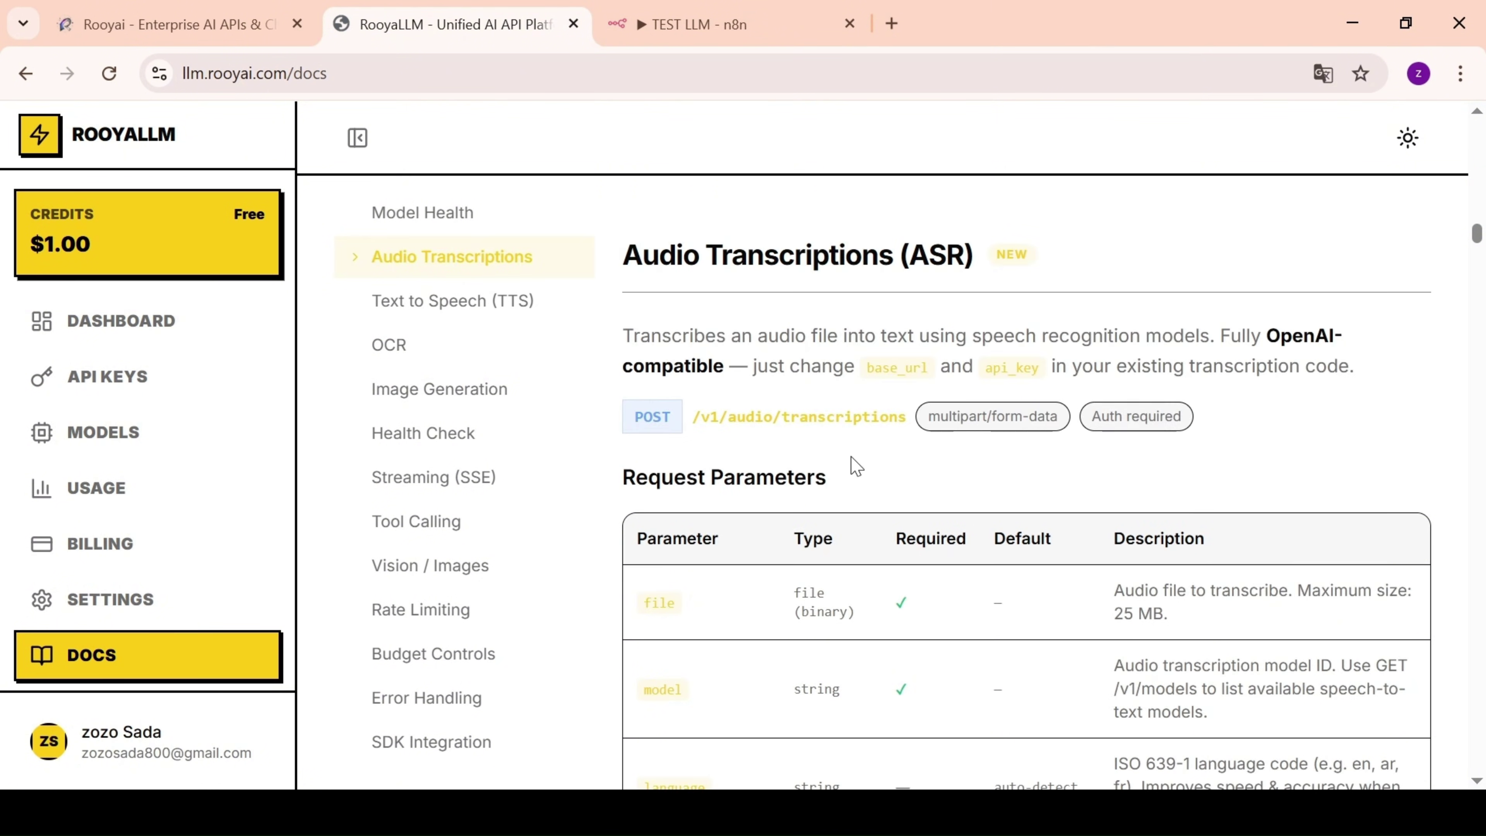
{"action": "scroll", "coordinate": [816, 406], "scroll_direction": "down", "scroll_amount": 10}
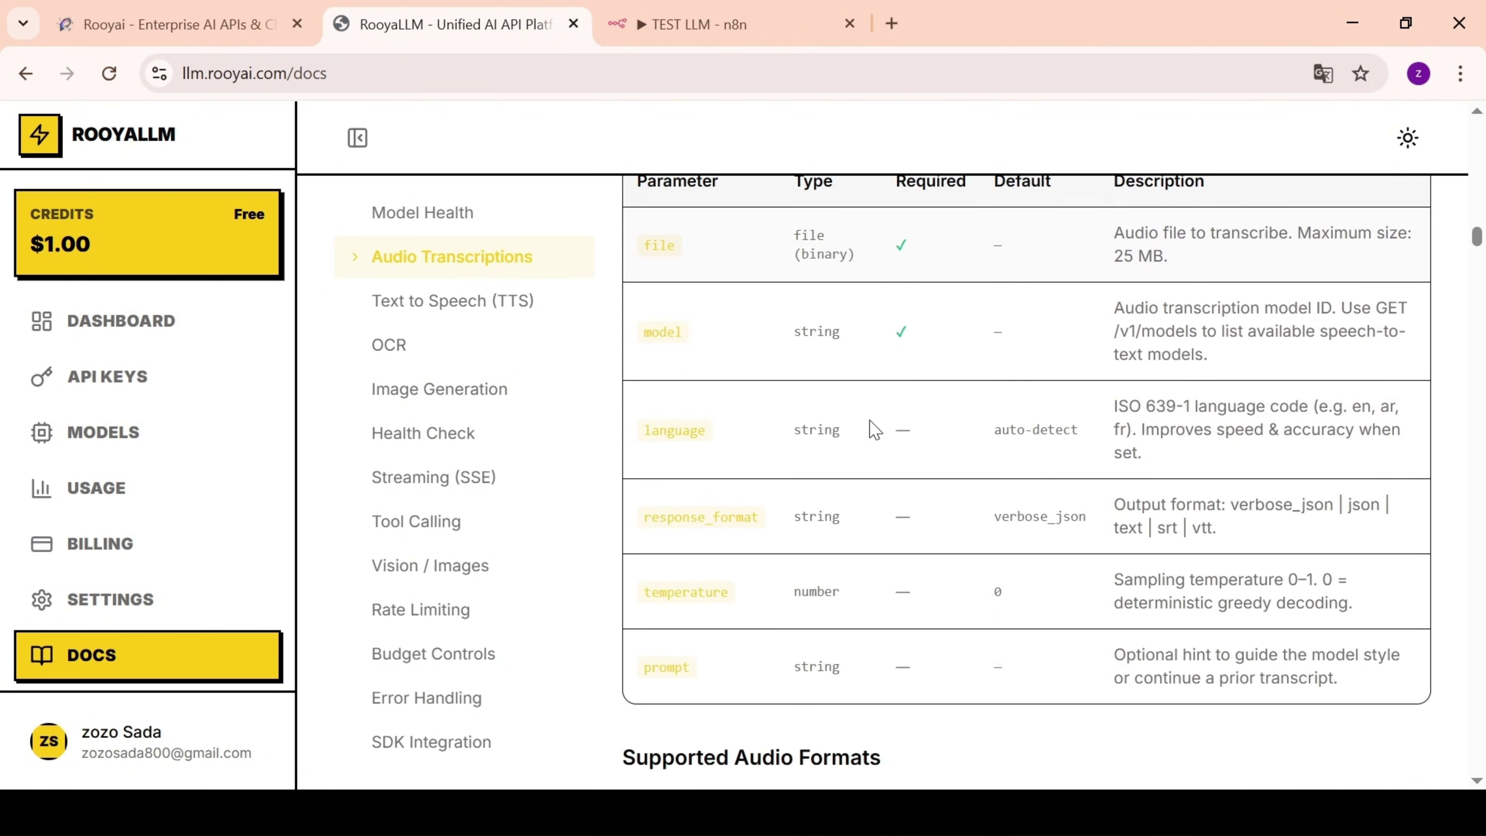
{"action": "scroll", "coordinate": [850, 436], "scroll_direction": "up", "scroll_amount": 3}
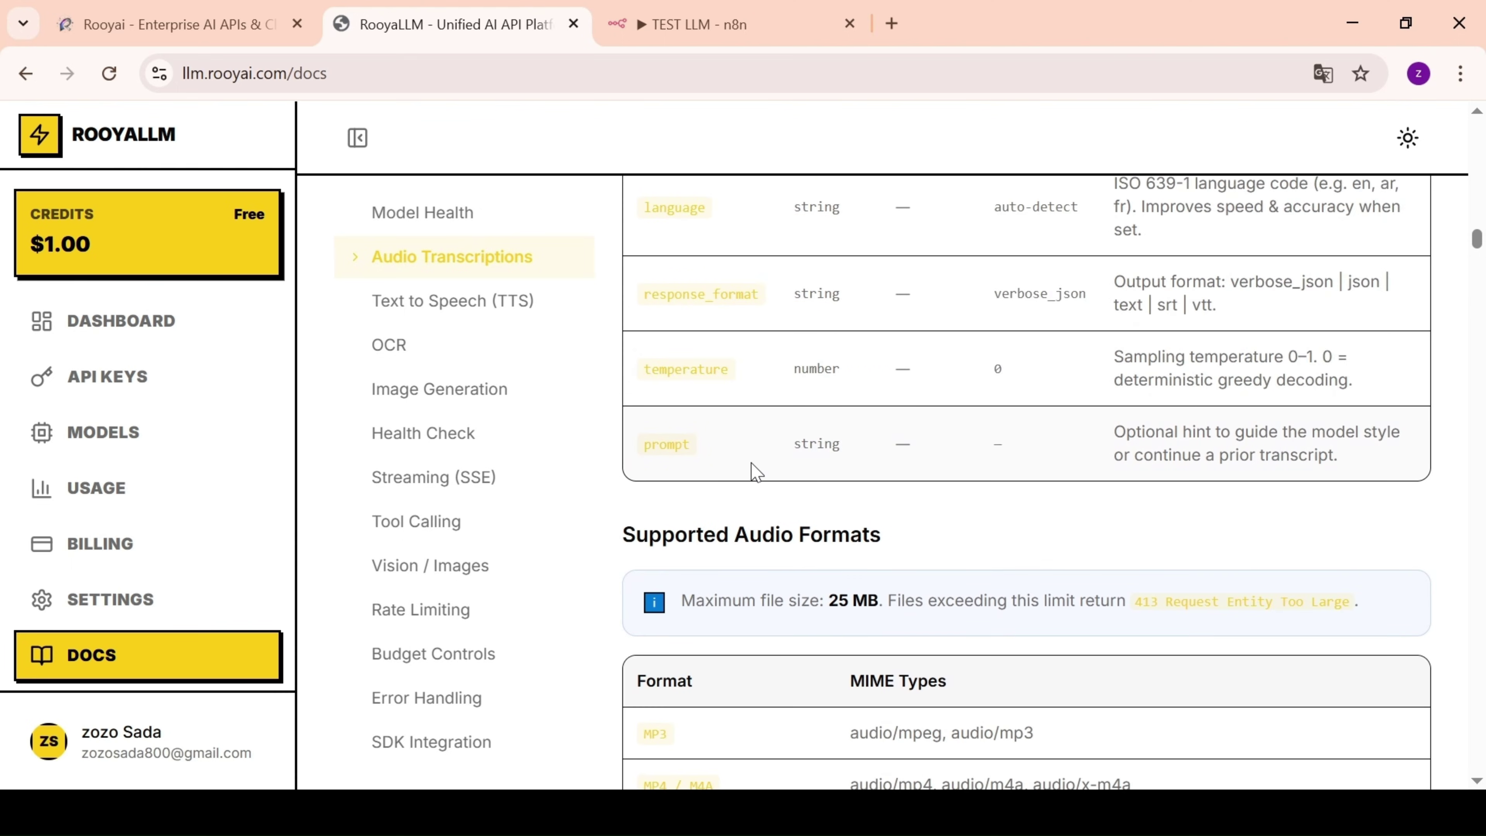
{"action": "left_click", "coordinate": [455, 304]}
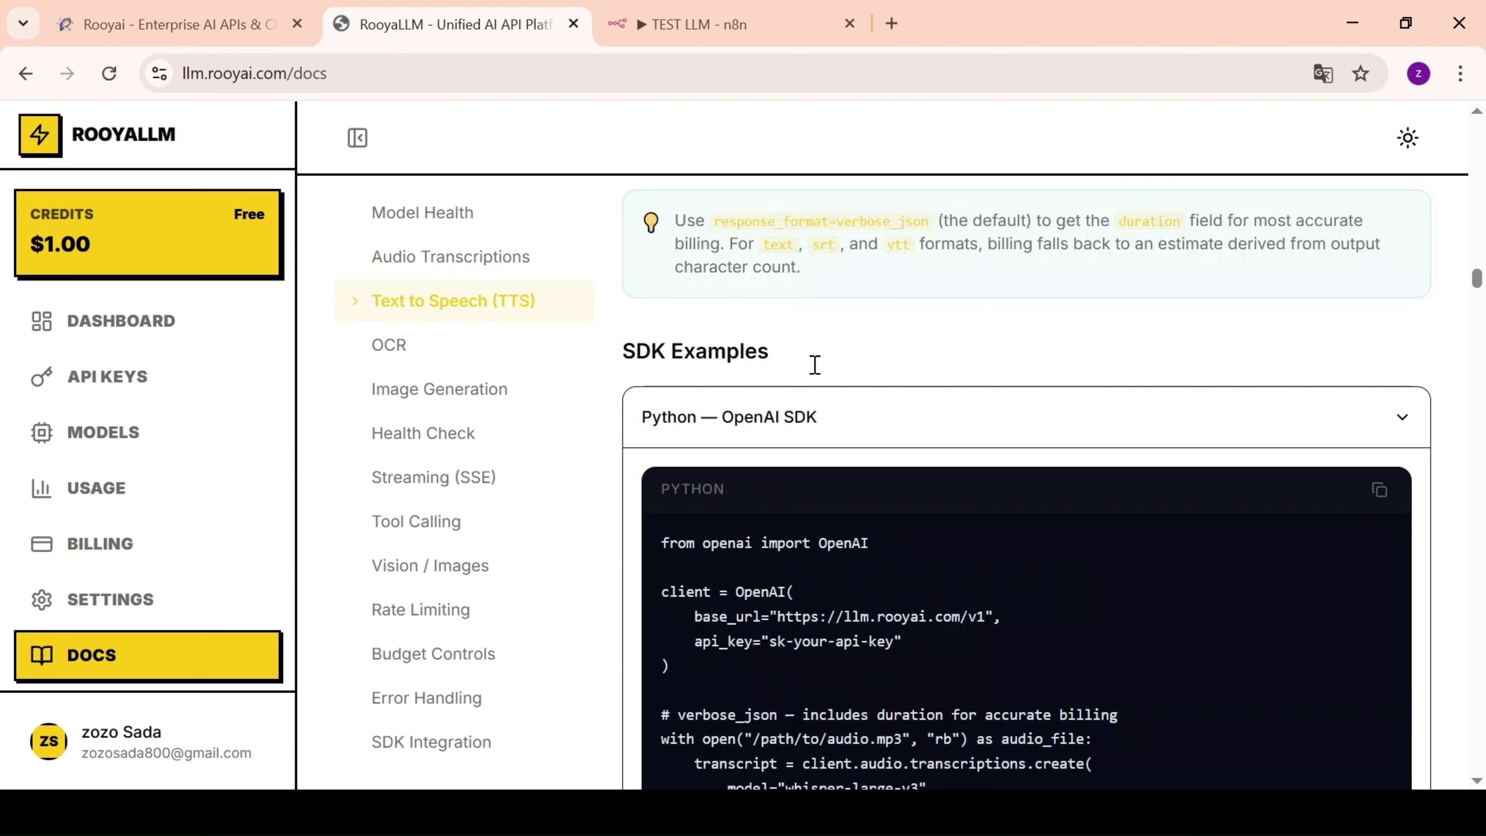
{"action": "scroll", "coordinate": [831, 427], "scroll_direction": "down", "scroll_amount": 20}
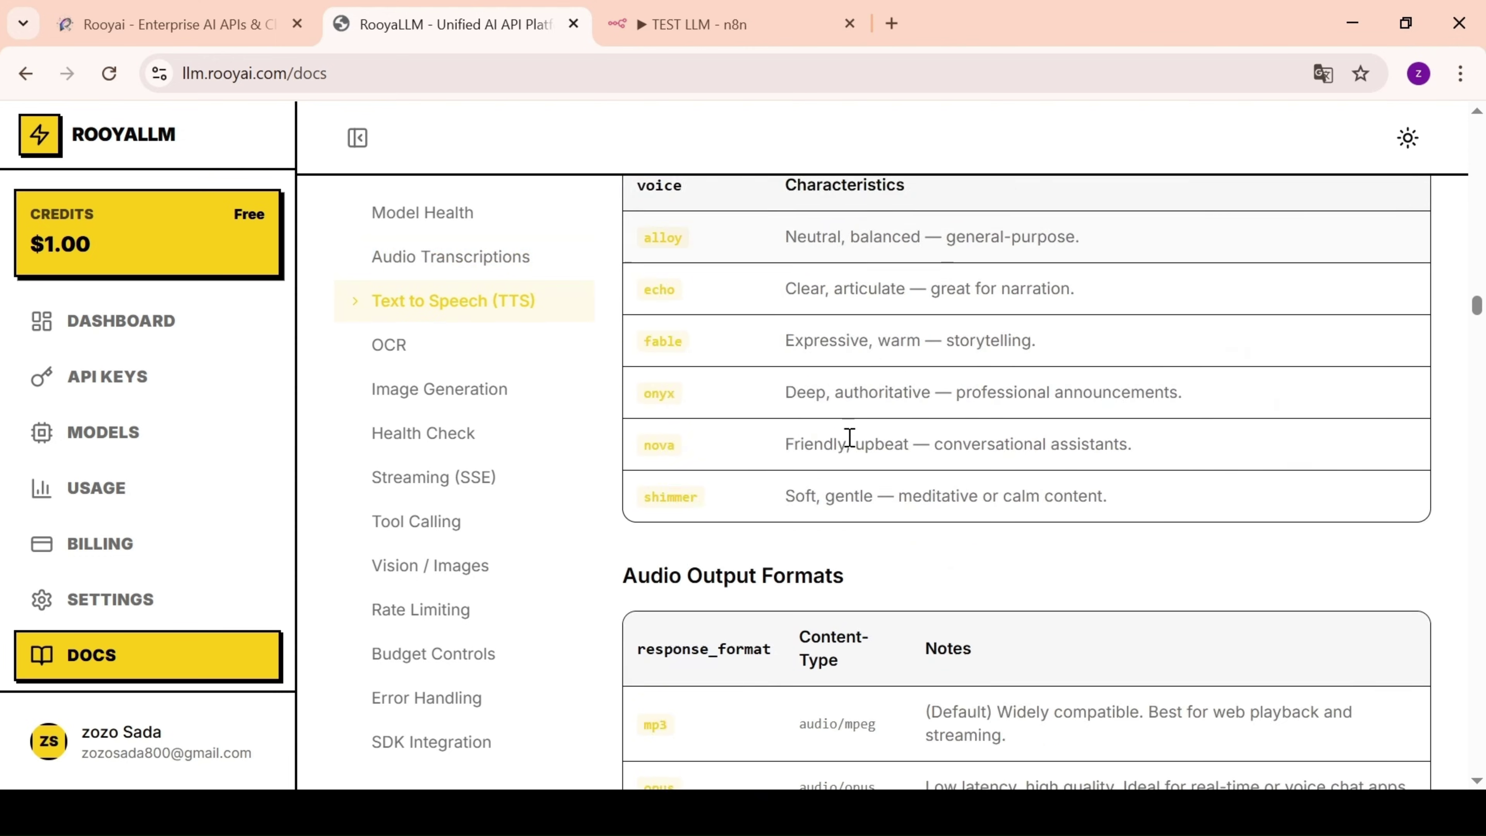
{"action": "scroll", "coordinate": [833, 462], "scroll_direction": "down", "scroll_amount": 2}
{"action": "scroll", "coordinate": [833, 461], "scroll_direction": "up", "scroll_amount": 2}
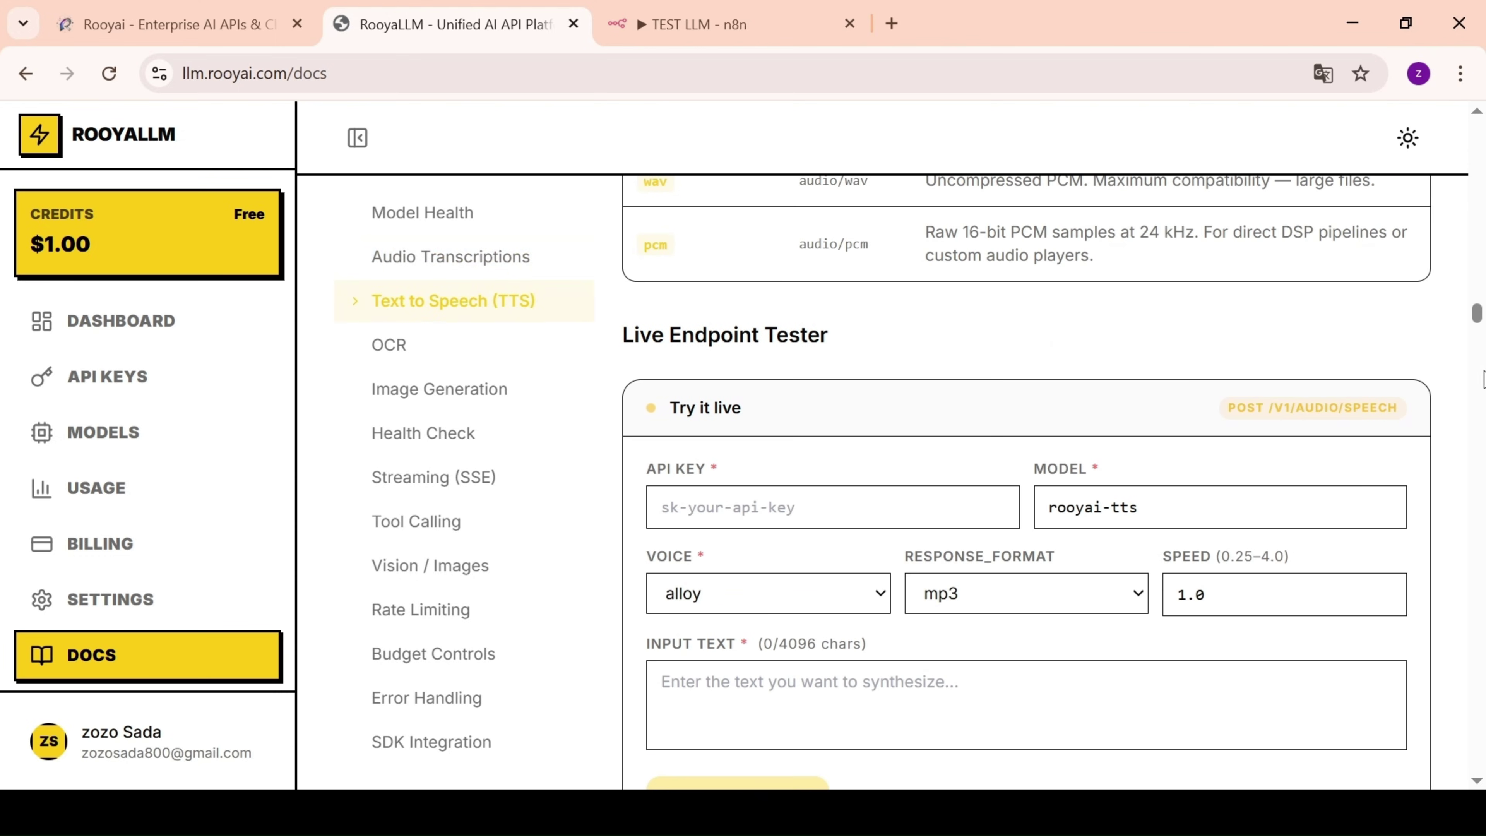
- Paste the API key into the Text to Speech live endpoint tester and look through its voice and response format options
{"action": "scroll", "coordinate": [1363, 351], "scroll_direction": "down", "scroll_amount": 2}
{"action": "left_click", "coordinate": [785, 314]}
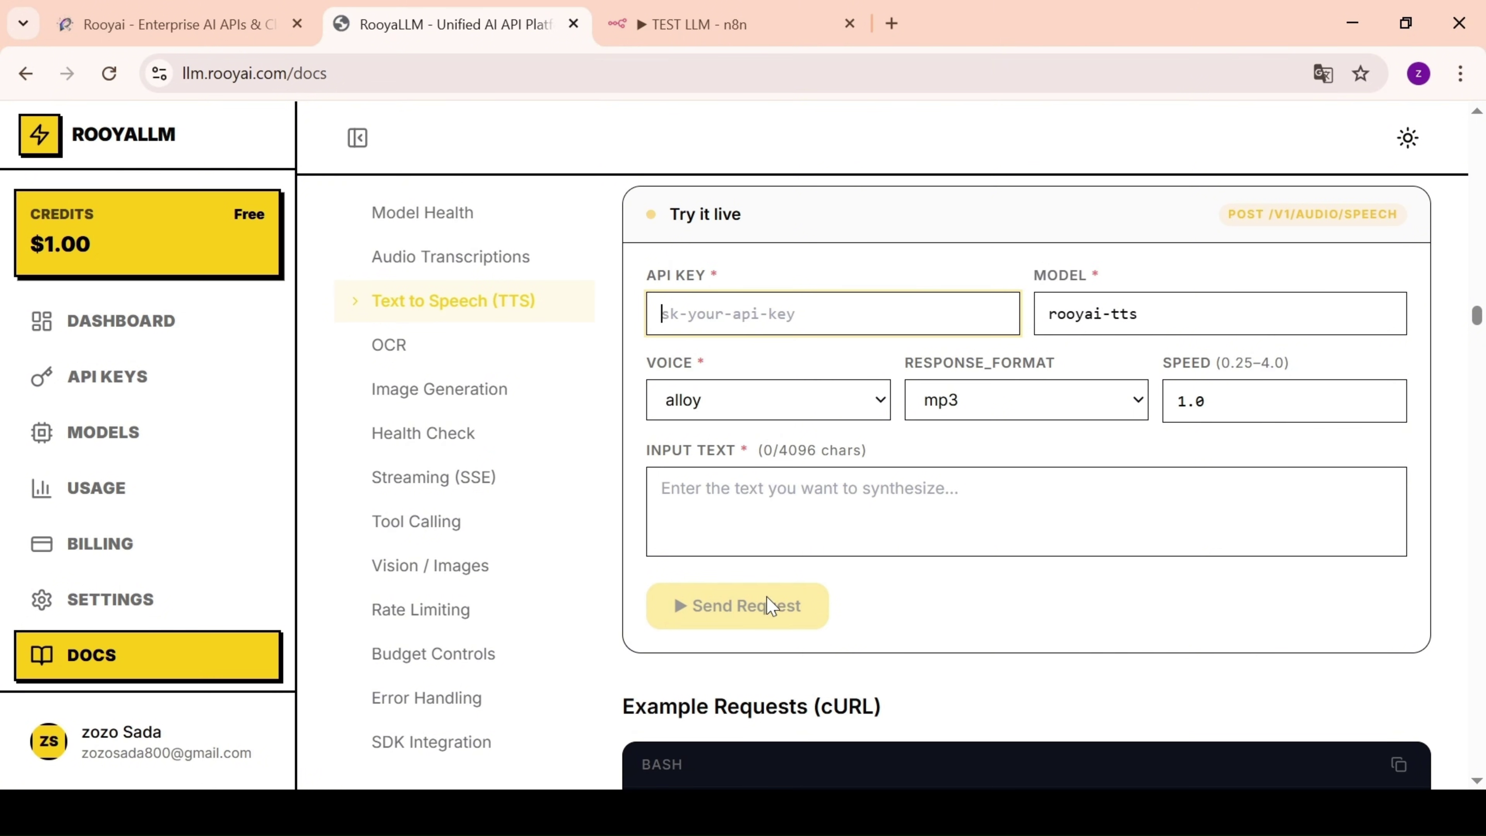
{"action": "key", "text": "ctrl+v"}
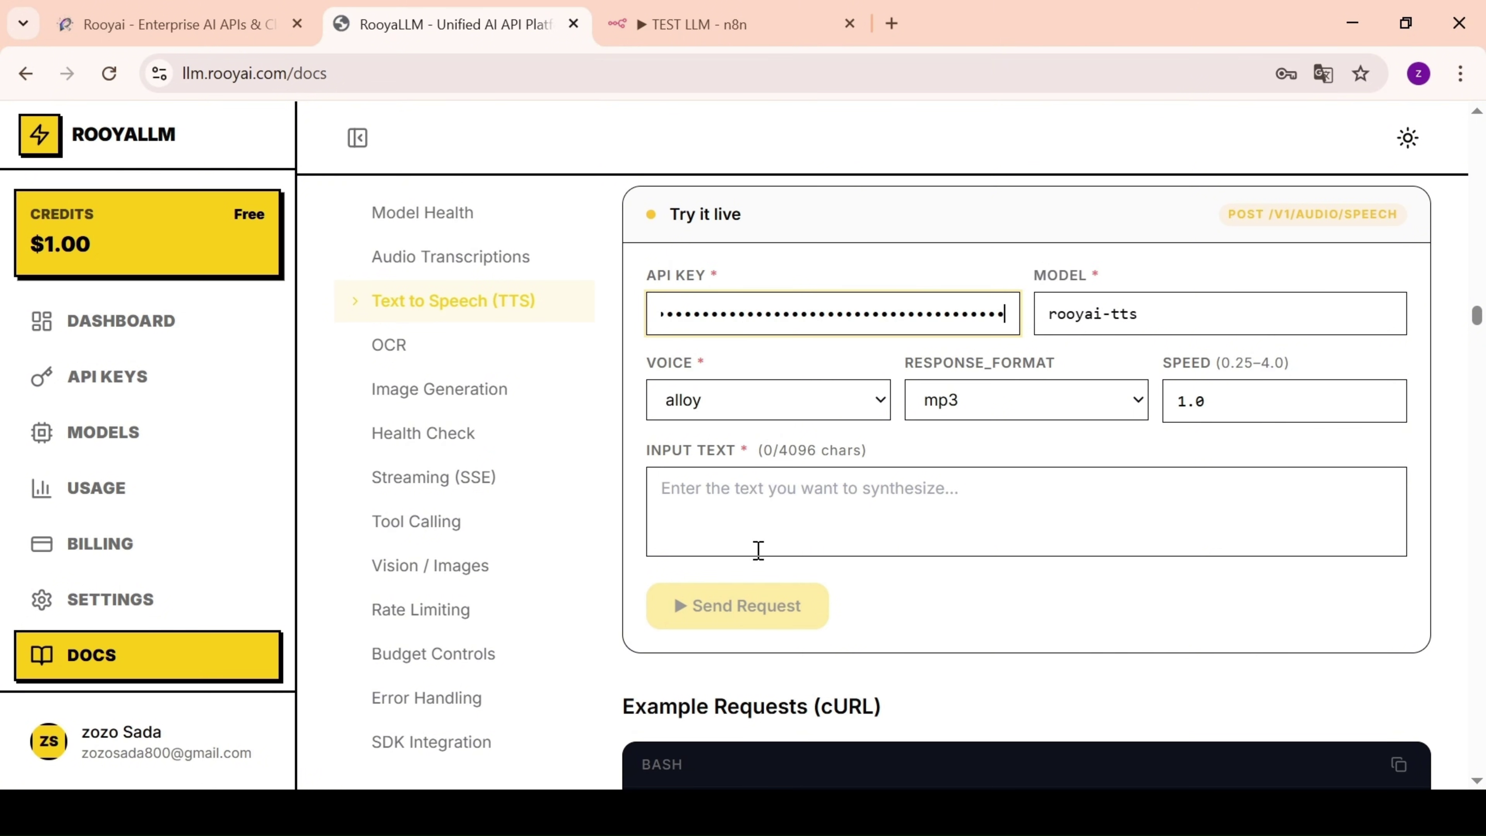
{"action": "left_click", "coordinate": [1123, 354]}
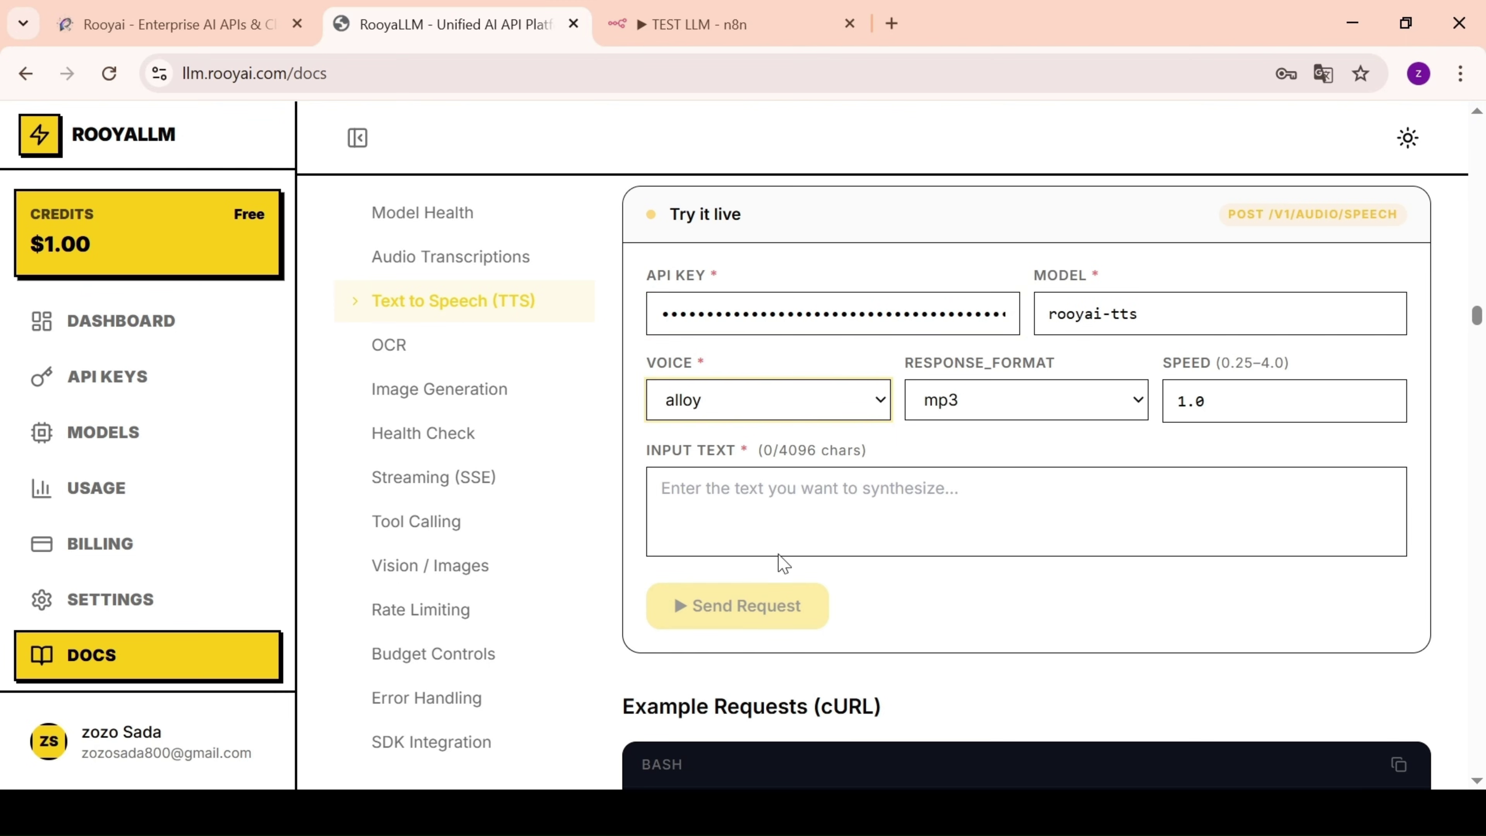
{"action": "left_click", "coordinate": [1052, 404]}
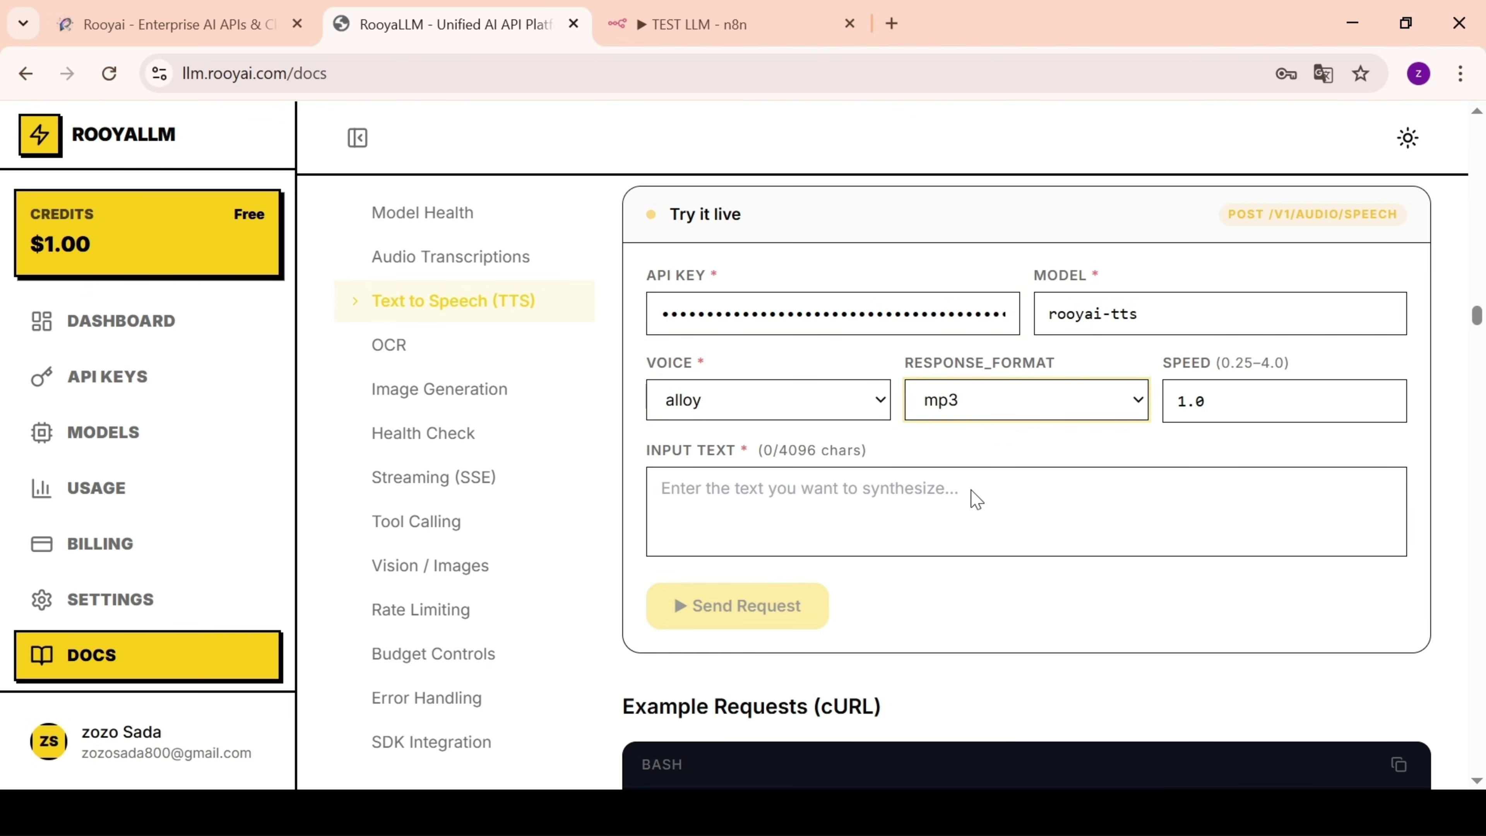
{"action": "left_click", "coordinate": [995, 354]}
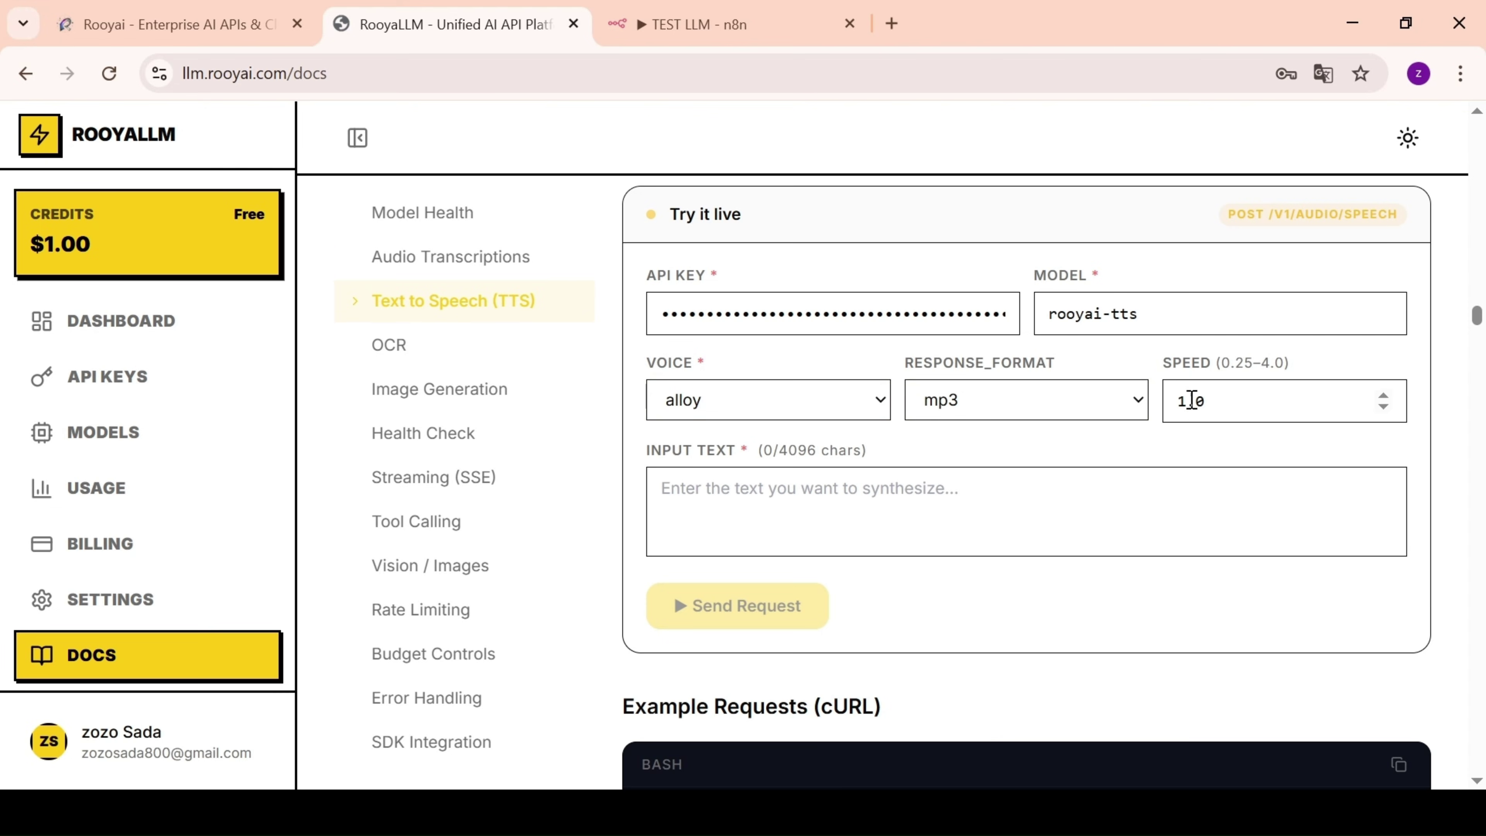
- Synthesize the text "السلام عليكم" with the Text to Speech tester and play the resulting audio
{"action": "left_click", "coordinate": [824, 495]}
{"action": "type", "text": "الس"}
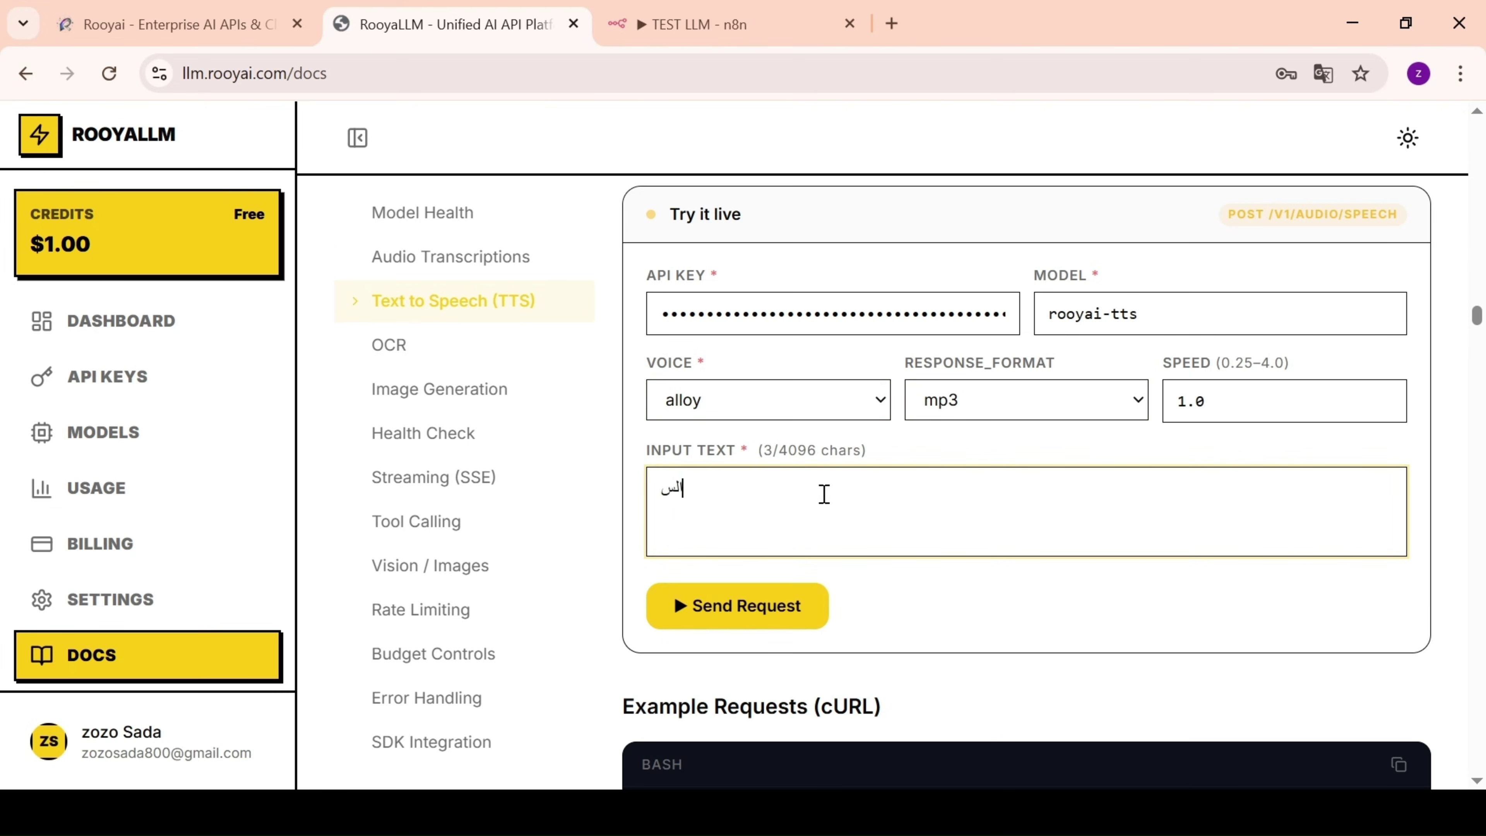
{"action": "type", "text": "لام عليكم"}
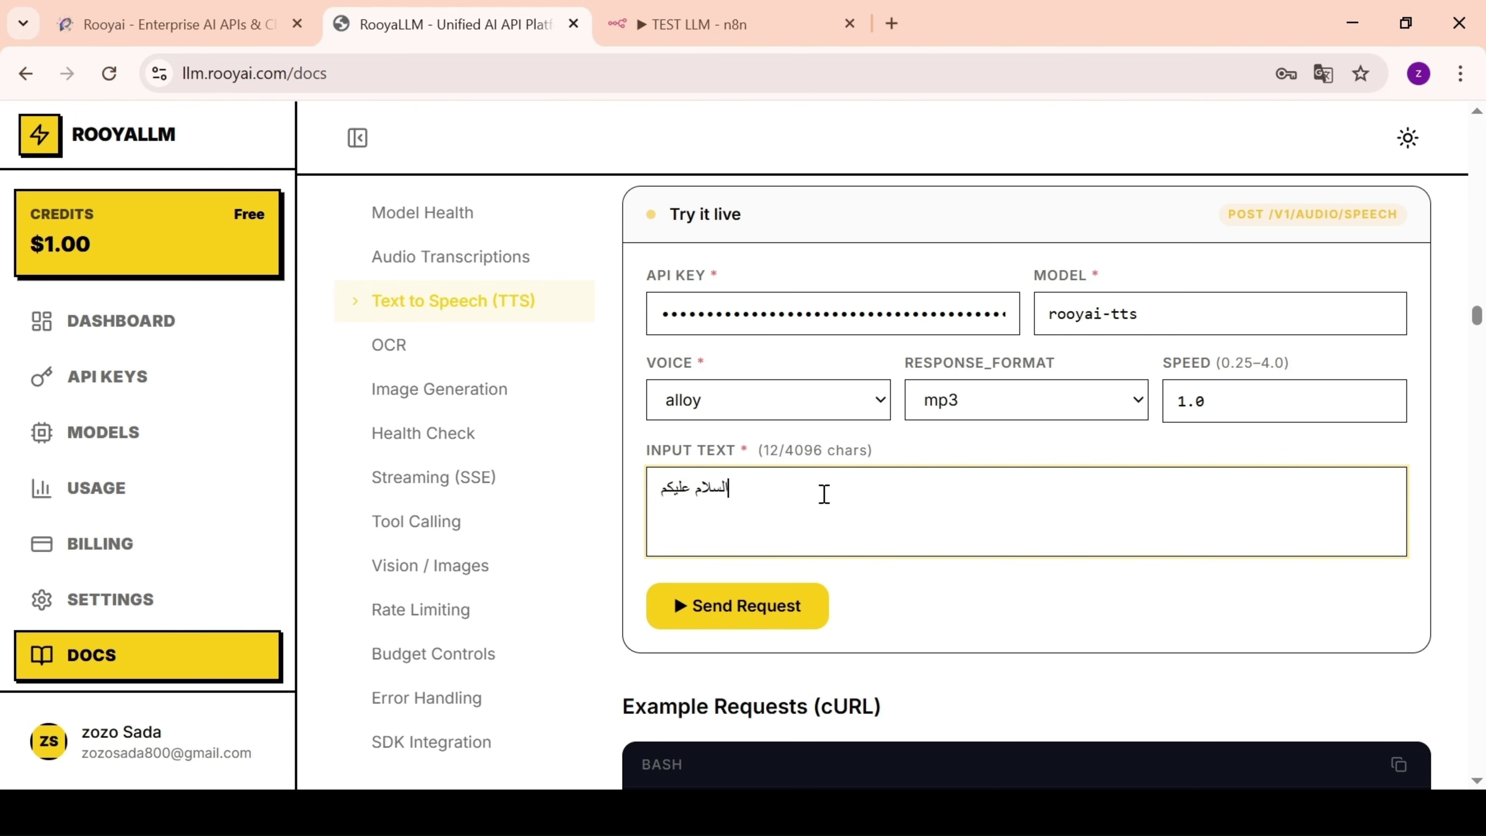
{"action": "left_click", "coordinate": [709, 608]}
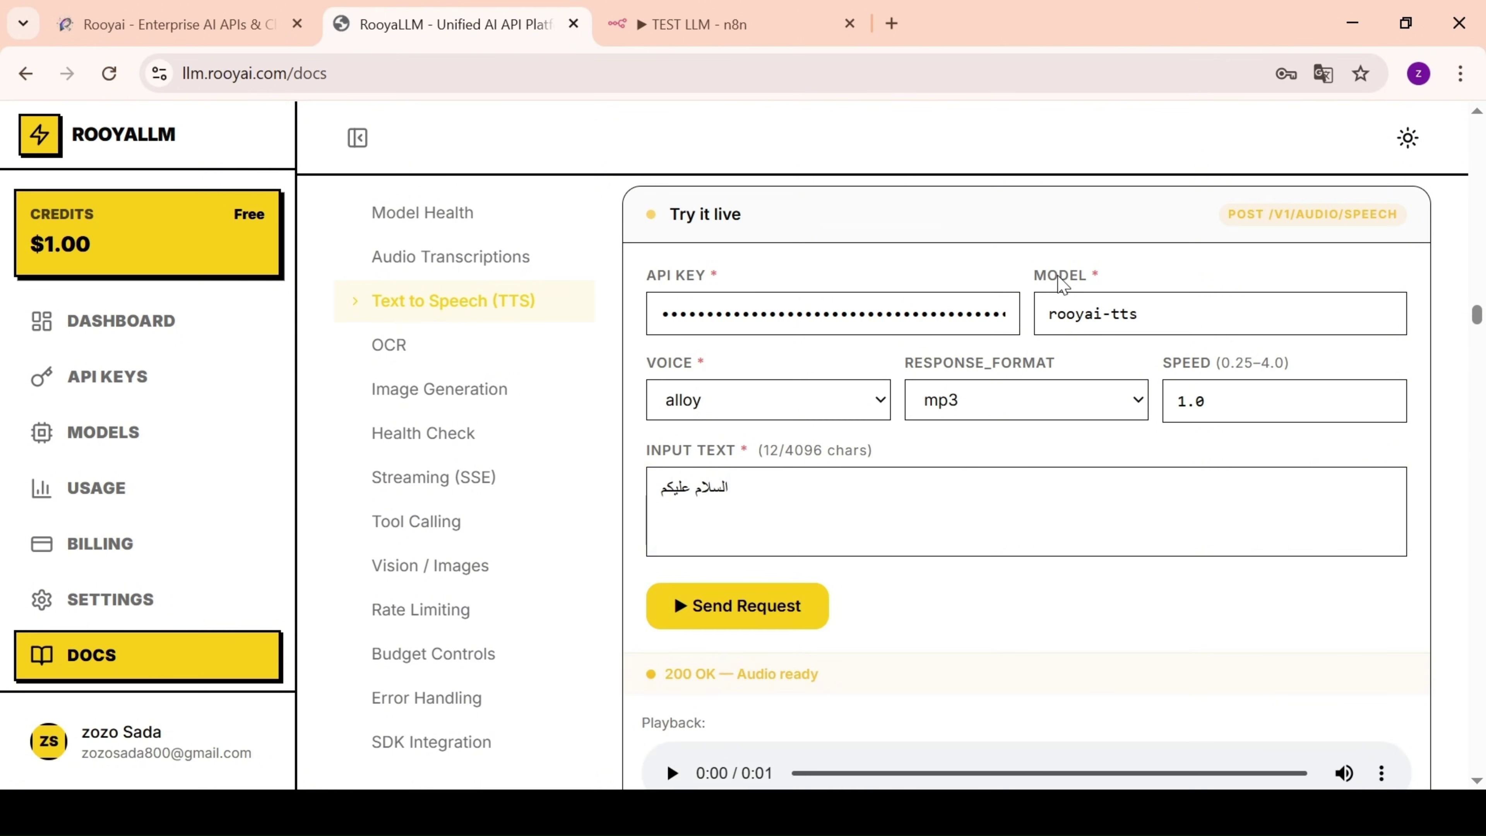
{"action": "scroll", "coordinate": [1122, 475], "scroll_direction": "down", "scroll_amount": 3}
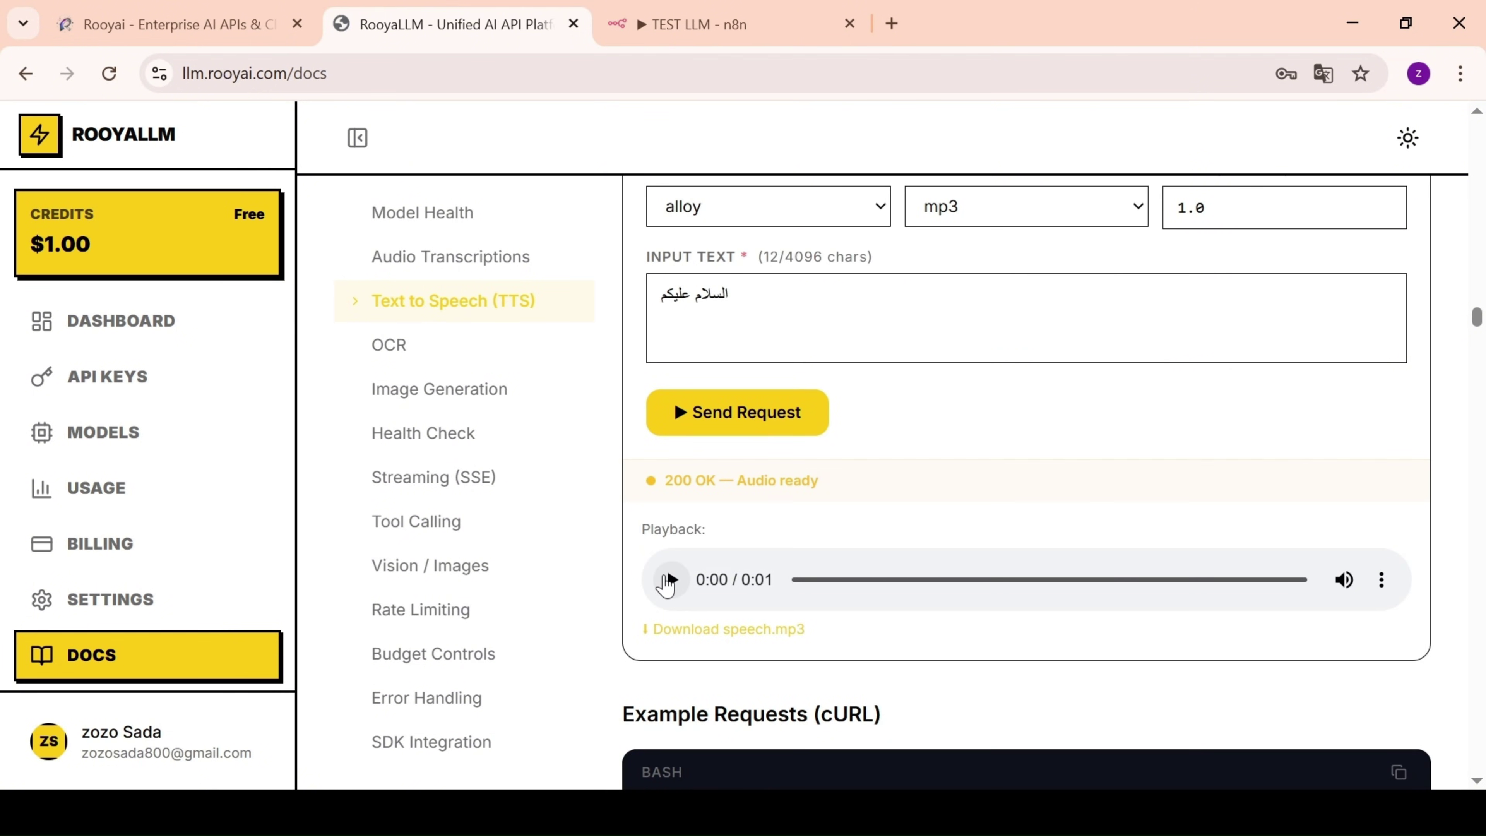
{"action": "left_click", "coordinate": [670, 580]}
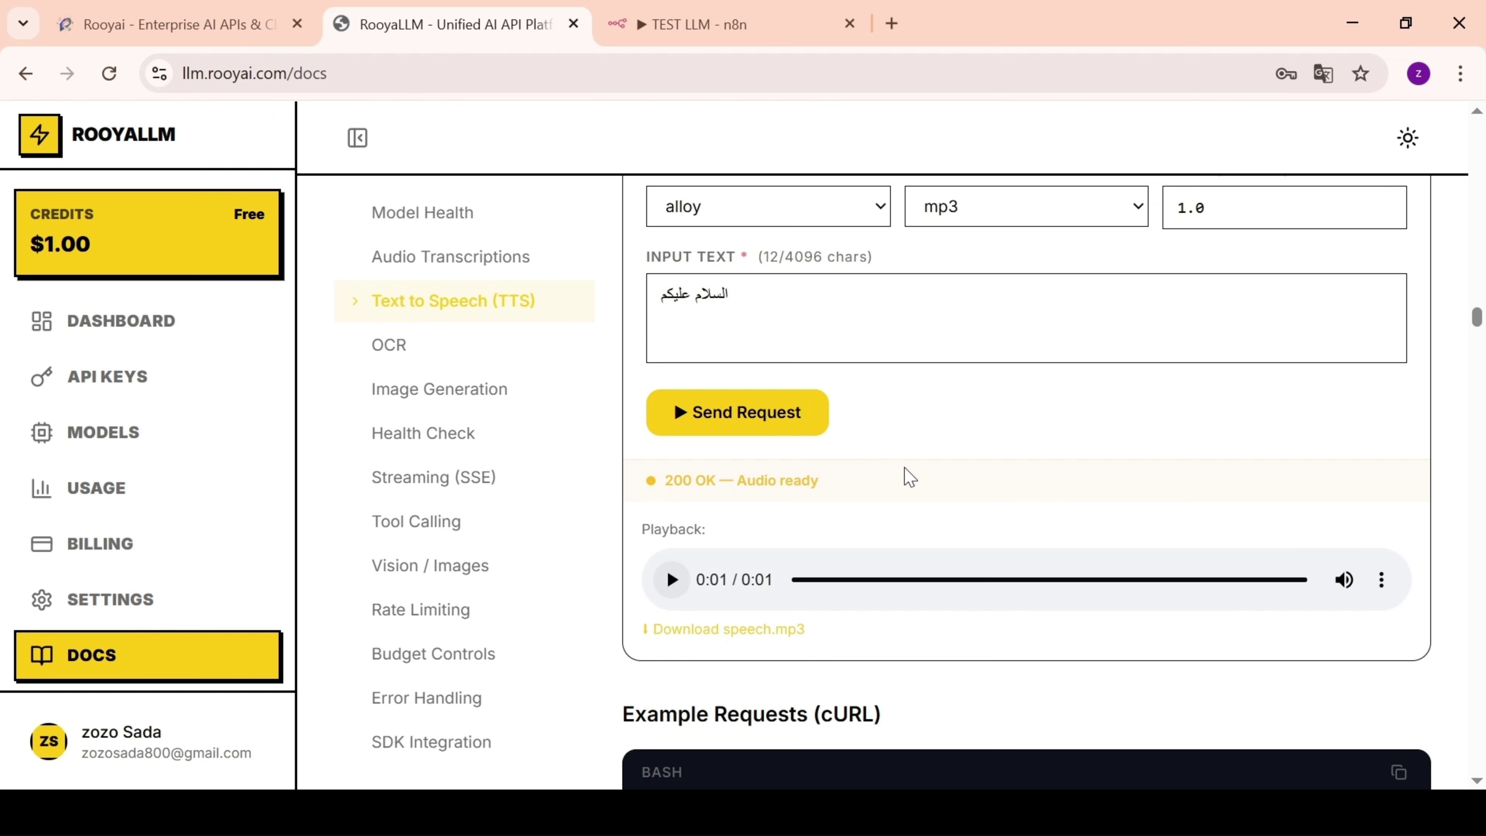
- Go to the Audio Transcriptions live endpoint tester and paste the API key into it
{"action": "scroll", "coordinate": [952, 517], "scroll_direction": "up", "scroll_amount": 5}
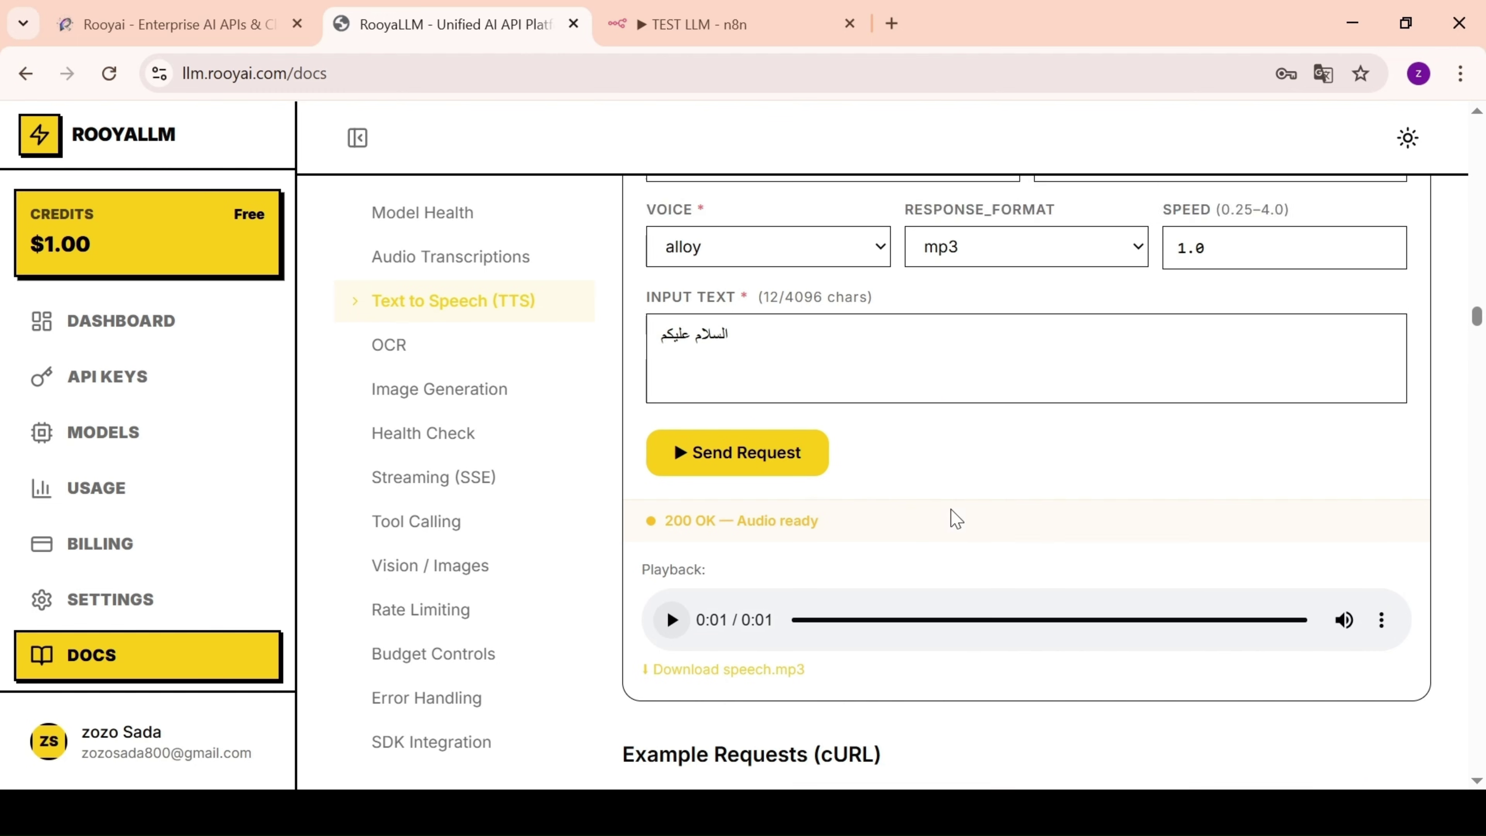
{"action": "scroll", "coordinate": [597, 442], "scroll_direction": "up", "scroll_amount": 5}
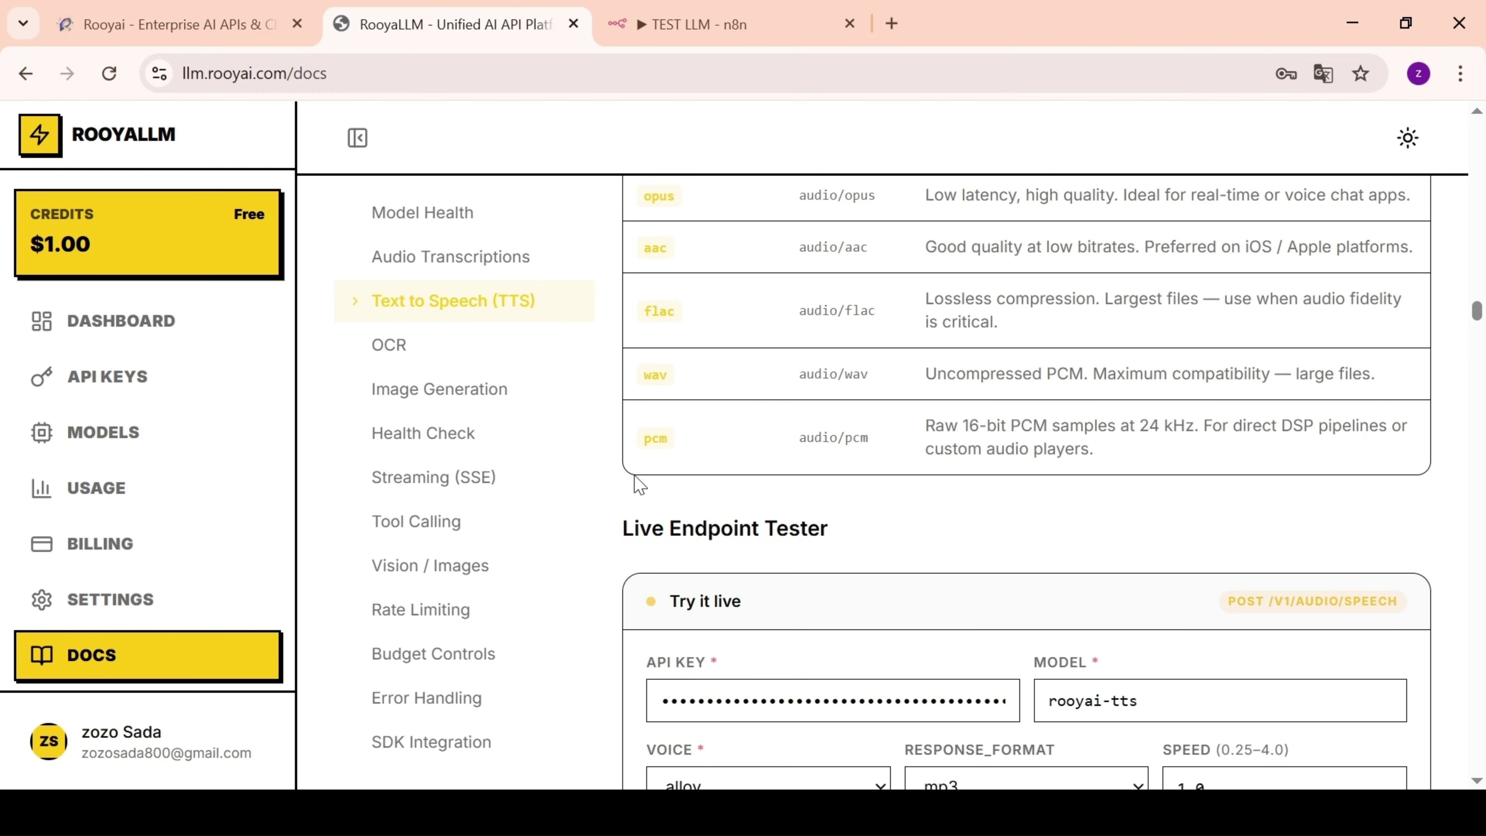
{"action": "left_click", "coordinate": [495, 280]}
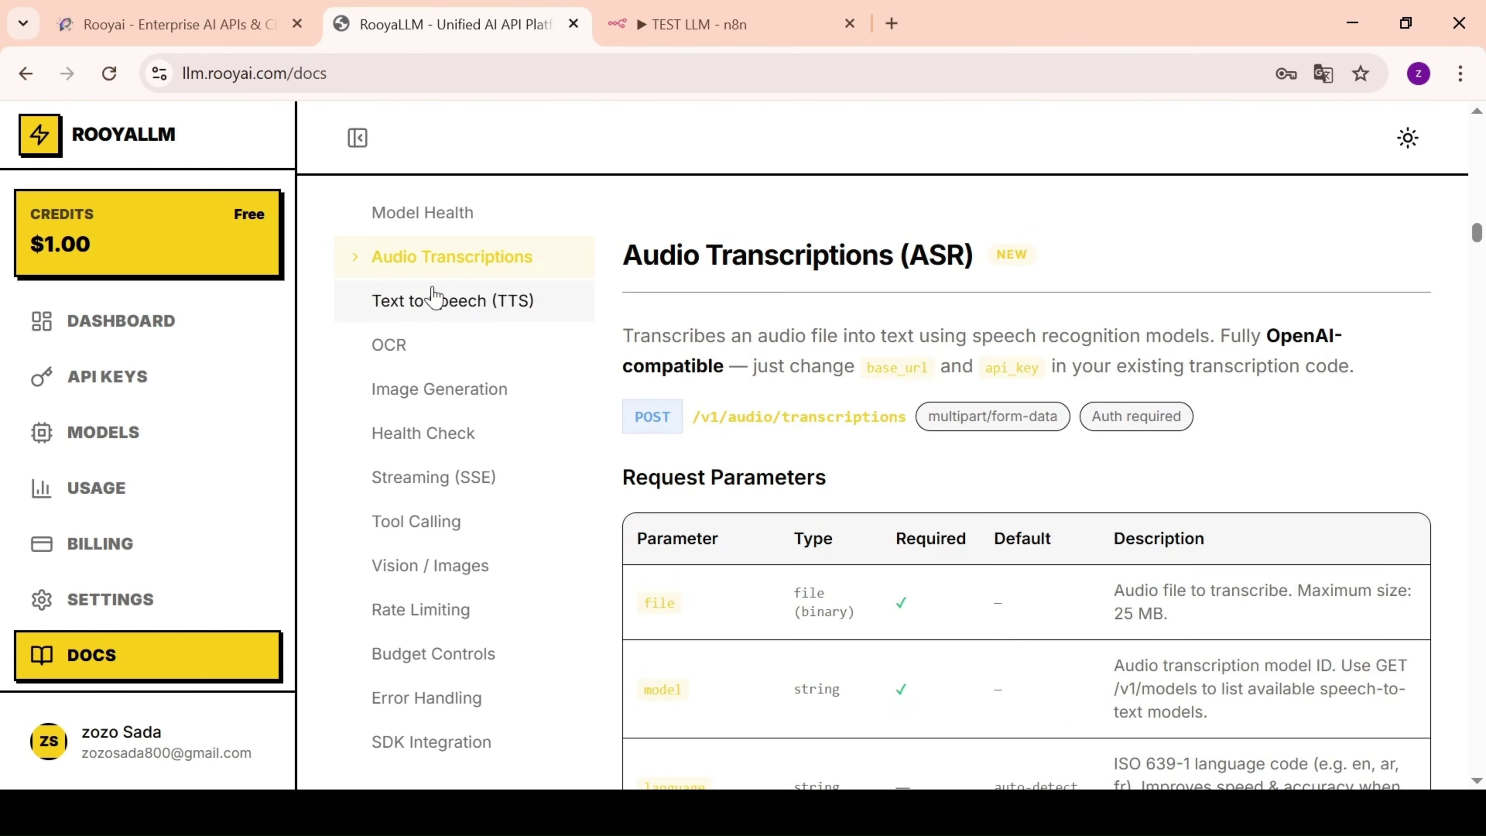
{"action": "scroll", "coordinate": [1034, 355], "scroll_direction": "down", "scroll_amount": 10}
{"action": "scroll", "coordinate": [995, 401], "scroll_direction": "down", "scroll_amount": 12}
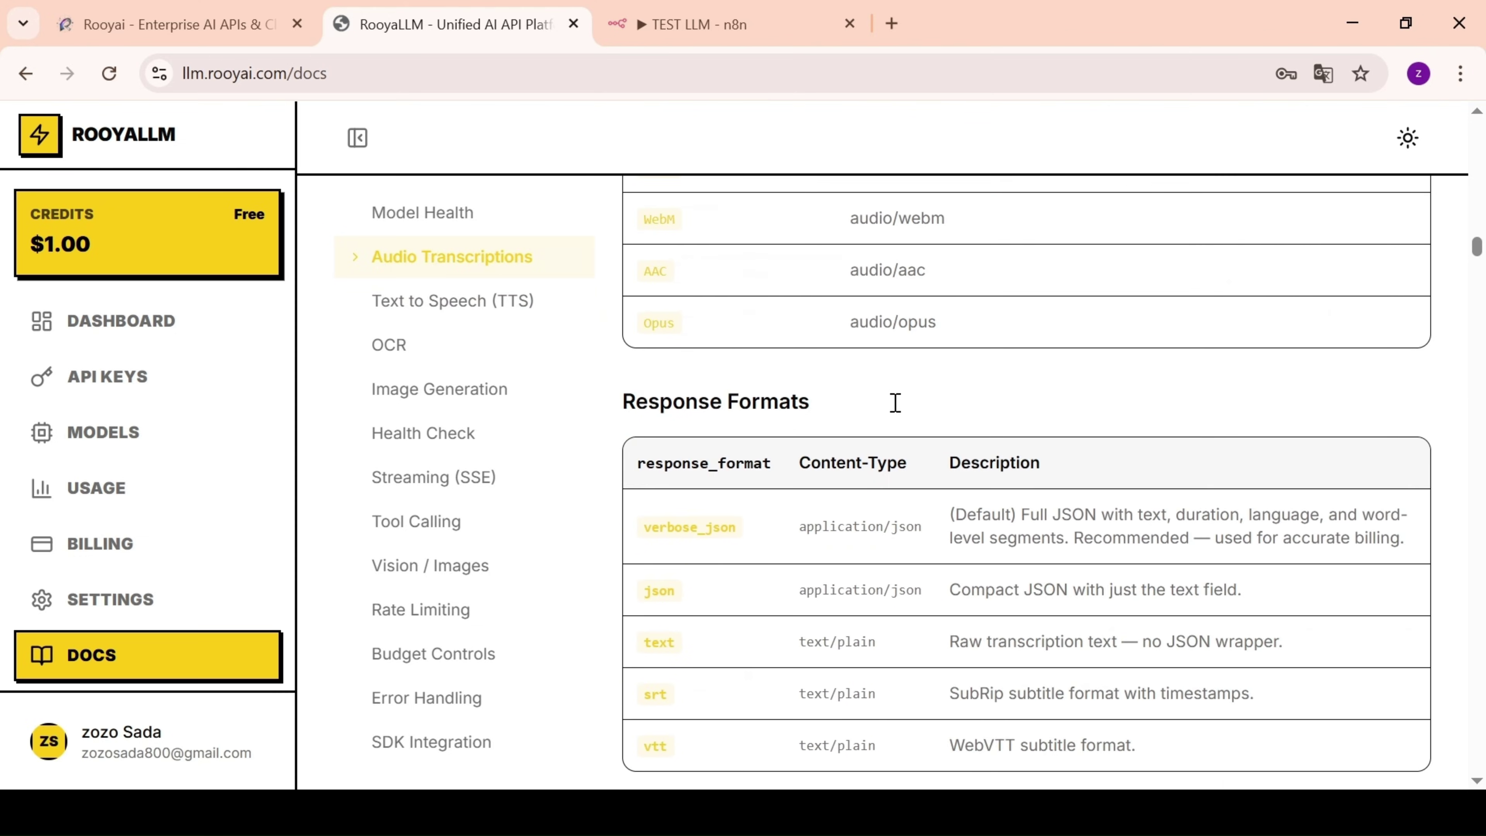
{"action": "scroll", "coordinate": [898, 410], "scroll_direction": "down", "scroll_amount": 3}
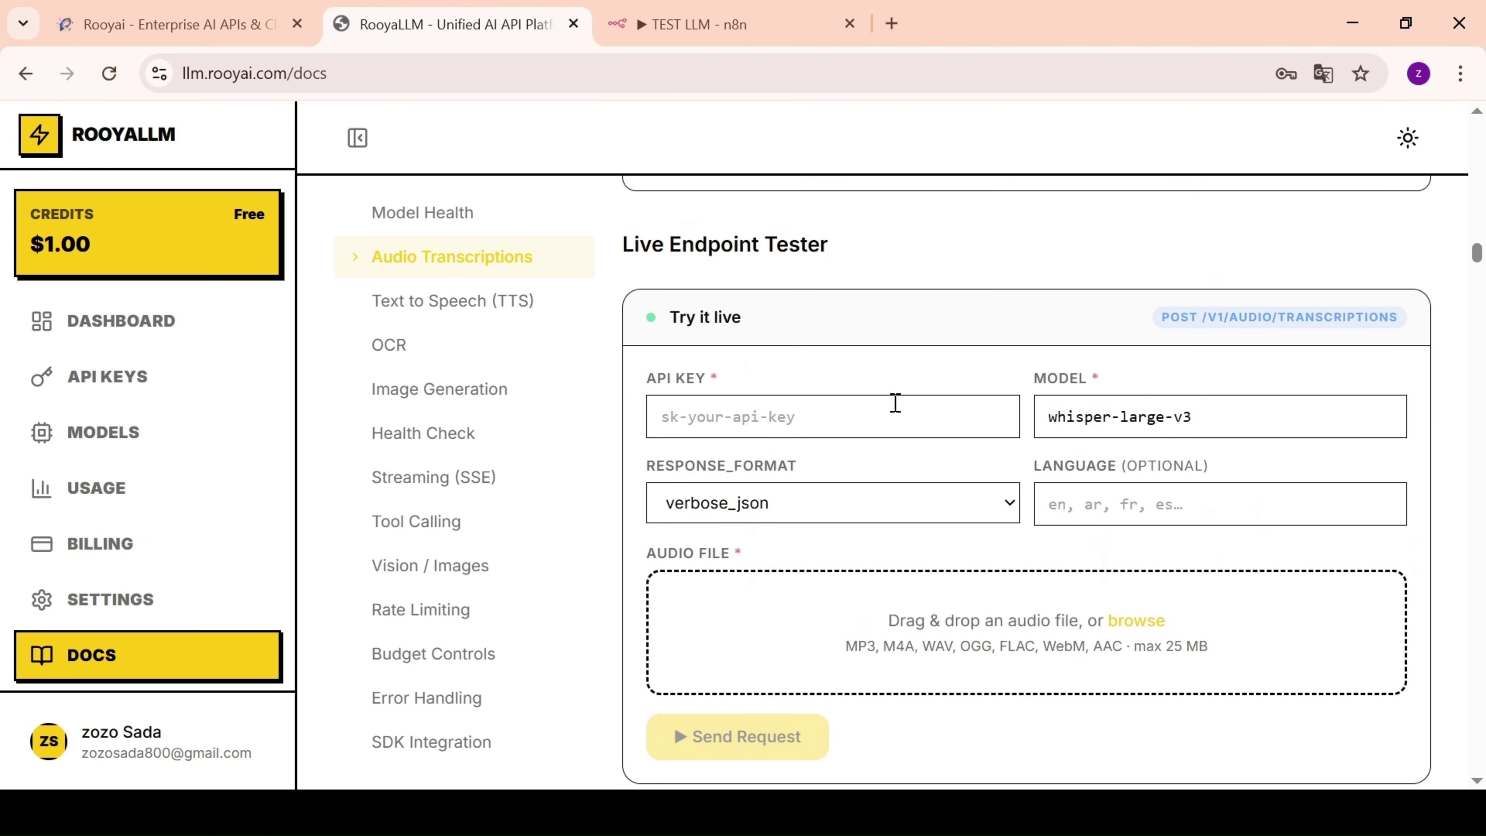
{"action": "left_click", "coordinate": [799, 409]}
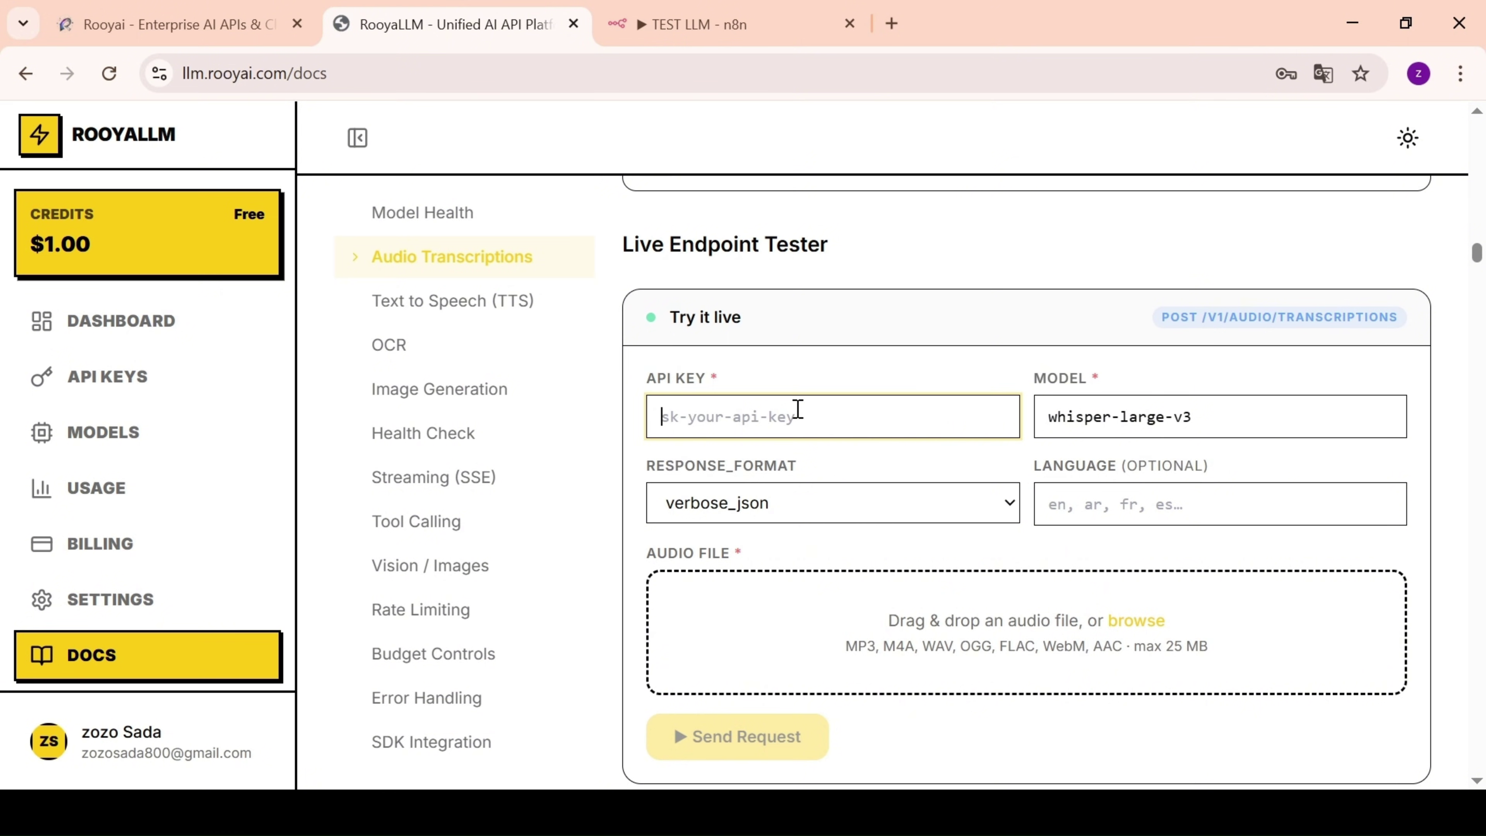
{"action": "key", "text": "ctrl+v"}
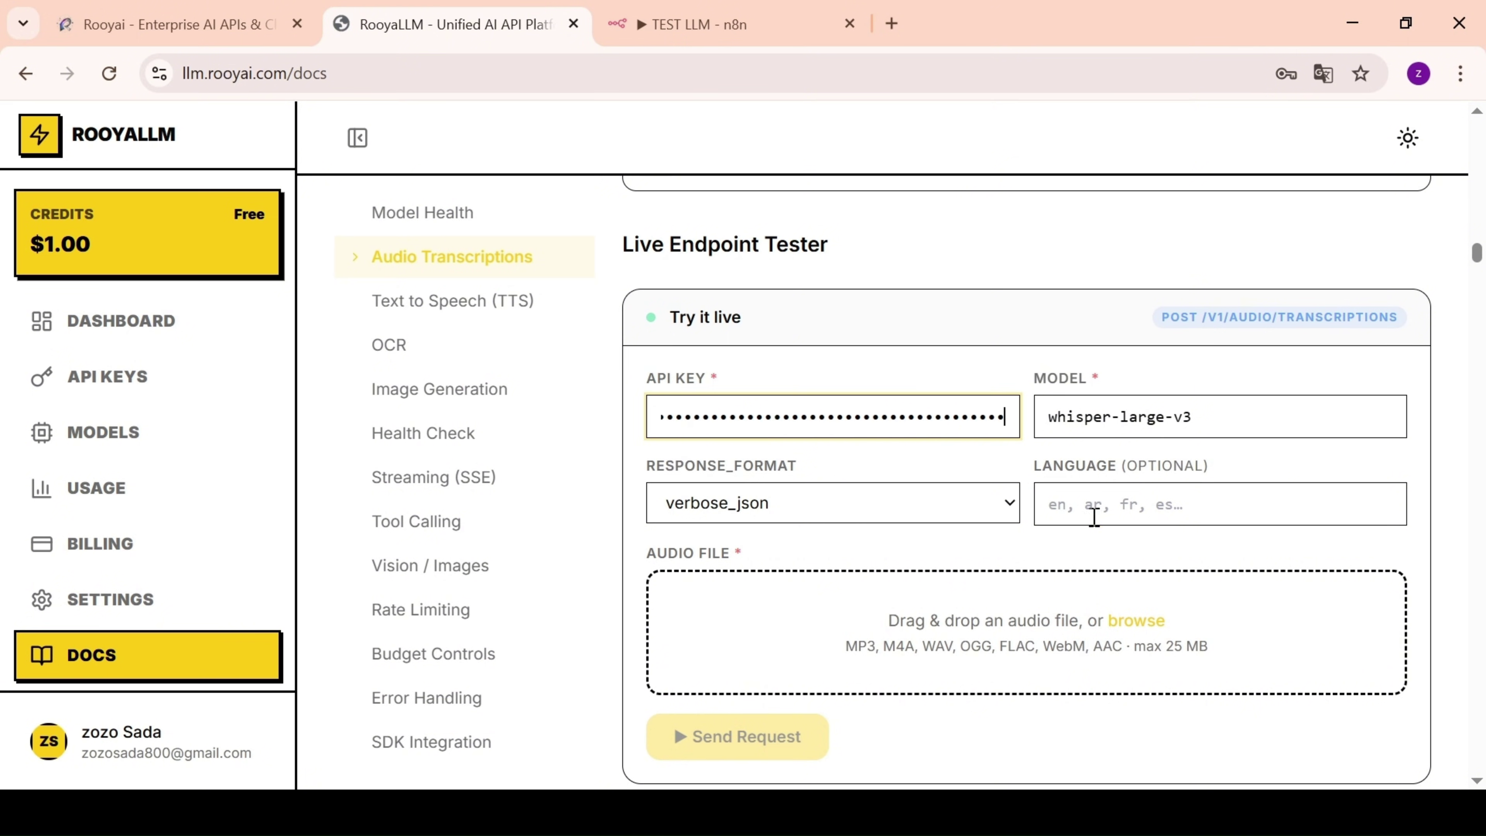
- Set the transcription request's language to ar and its response format to text
{"action": "left_click", "coordinate": [1093, 516]}
{"action": "type", "text": "شق"}
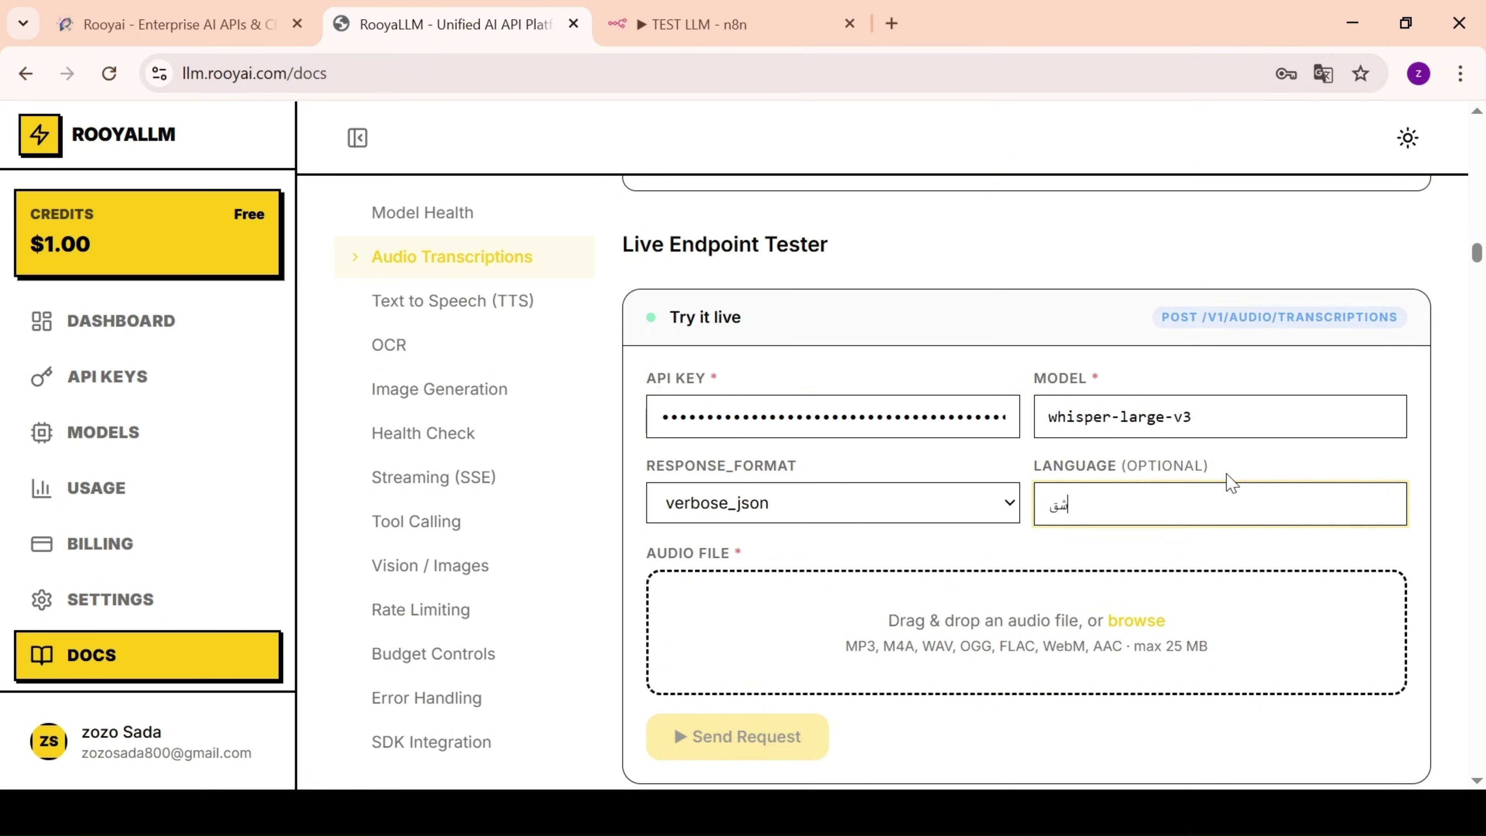
{"action": "key", "text": "BackSpace"}
{"action": "type", "text": "ar"}
{"action": "left_click", "coordinate": [996, 305]}
{"action": "scroll", "coordinate": [793, 341], "scroll_direction": "down", "scroll_amount": 3}
{"action": "scroll", "coordinate": [687, 332], "scroll_direction": "up", "scroll_amount": 3}
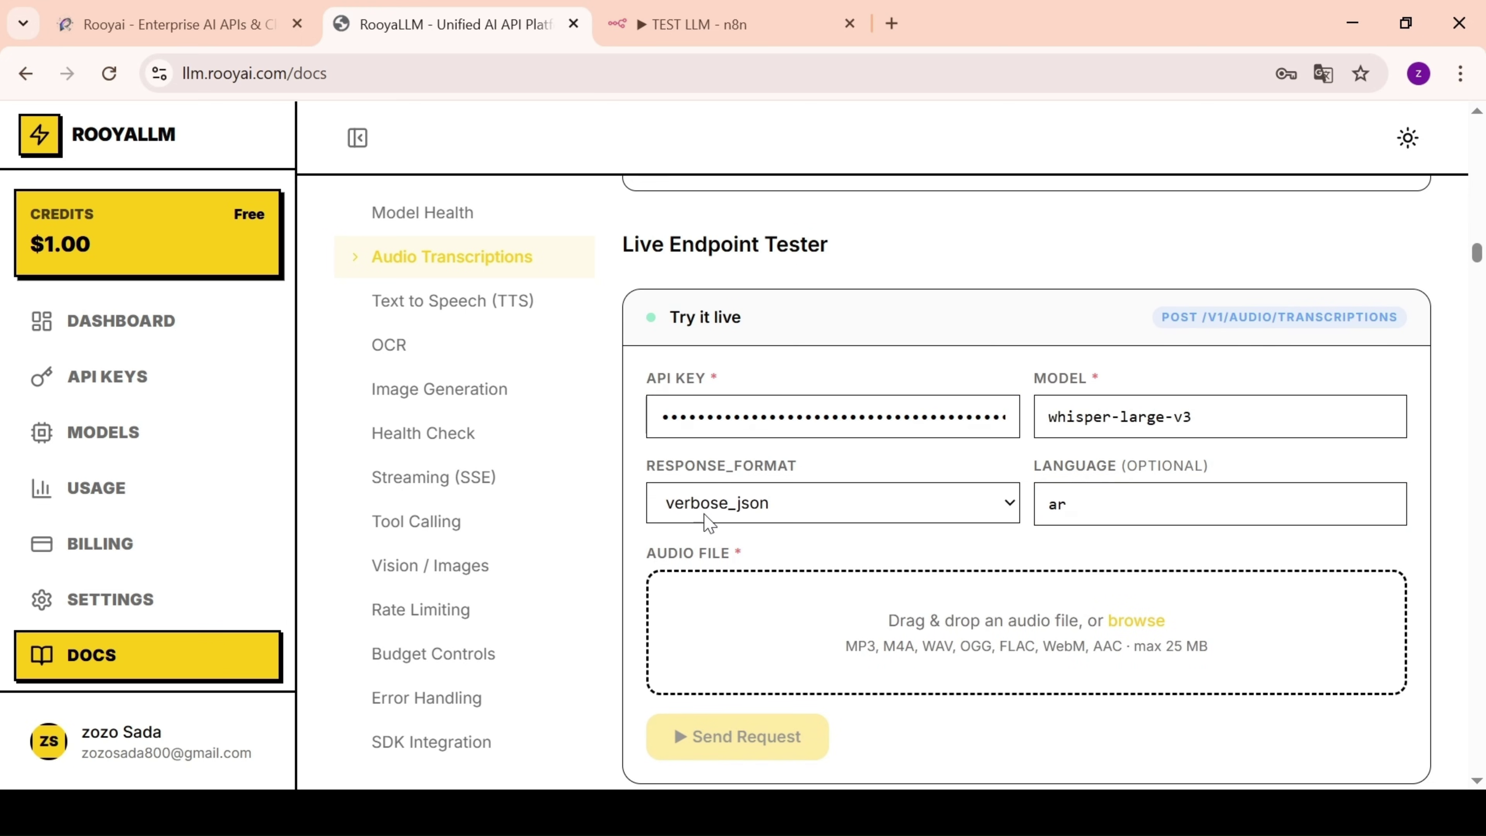
{"action": "left_click", "coordinate": [763, 601]}
- Upload the audio file أبرز_الأخبار_العربية_والعالمية_لهذا_اليوم_.mp3 and send the transcription request
{"action": "left_click", "coordinate": [1003, 617]}
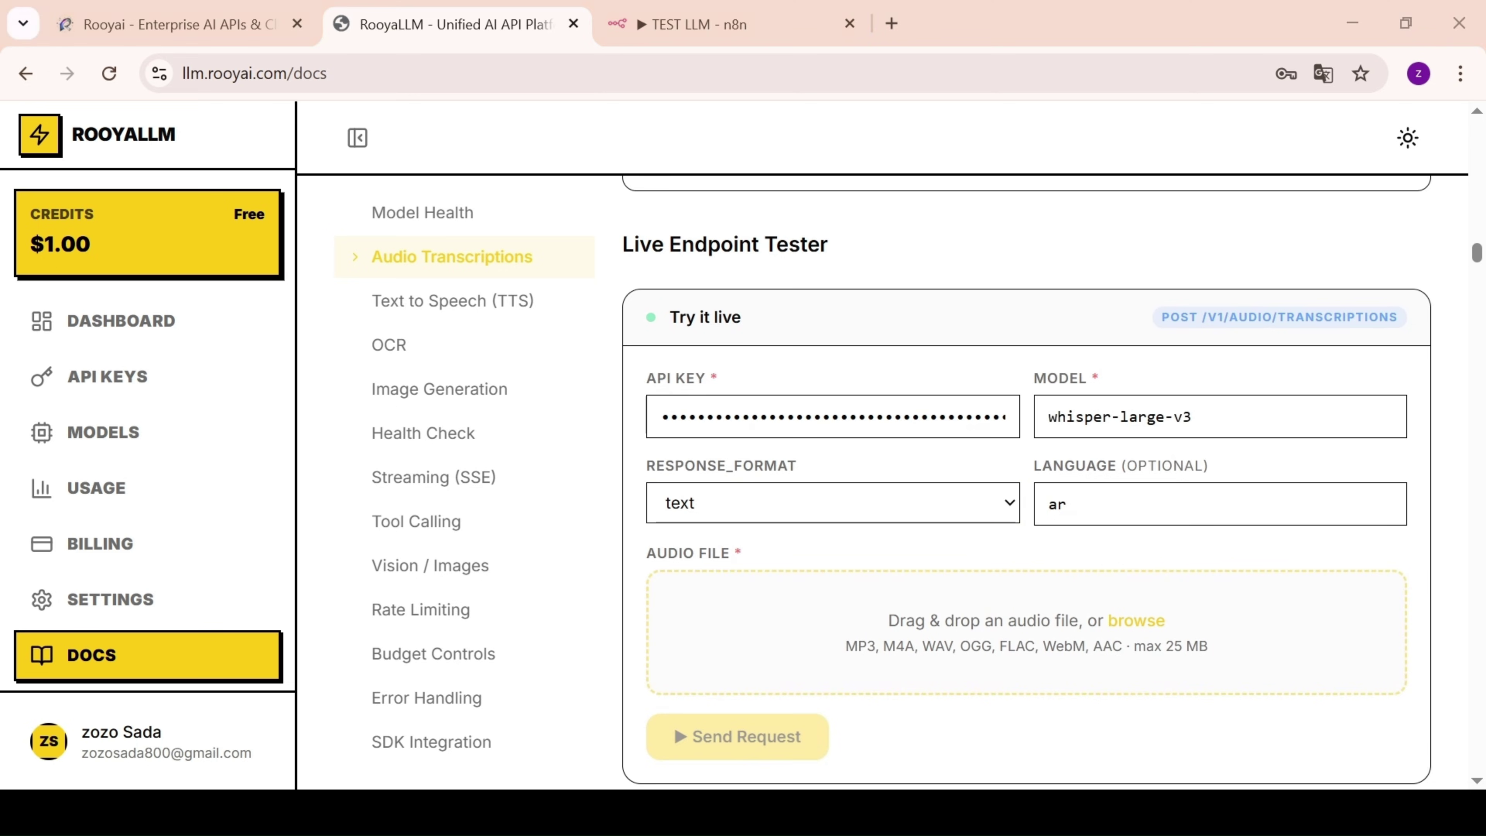
{"action": "double_click", "coordinate": [265, 225]}
{"action": "scroll", "coordinate": [283, 227], "scroll_direction": "down", "scroll_amount": 3}
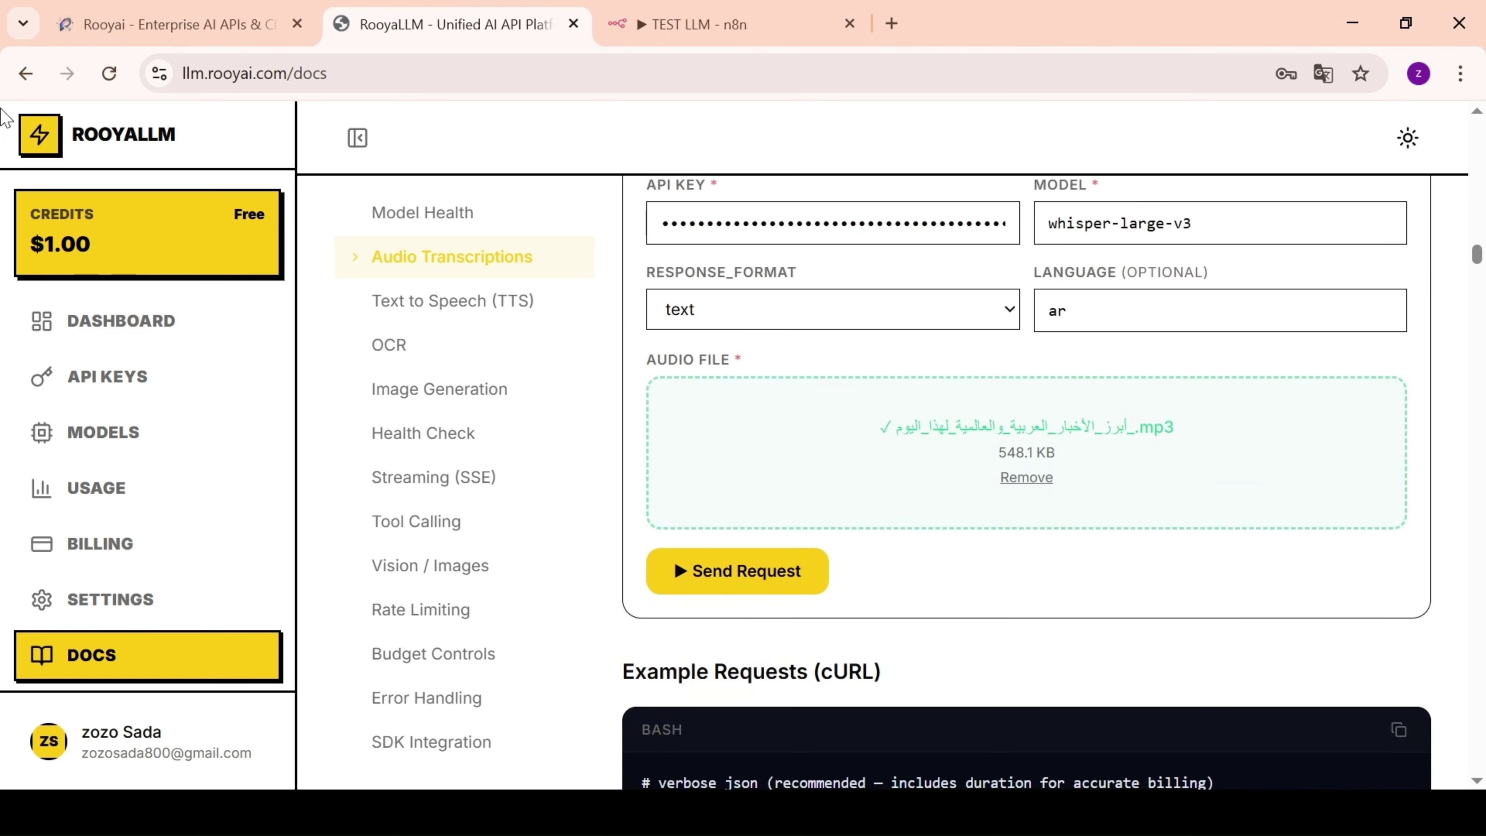
{"action": "left_click", "coordinate": [759, 577]}
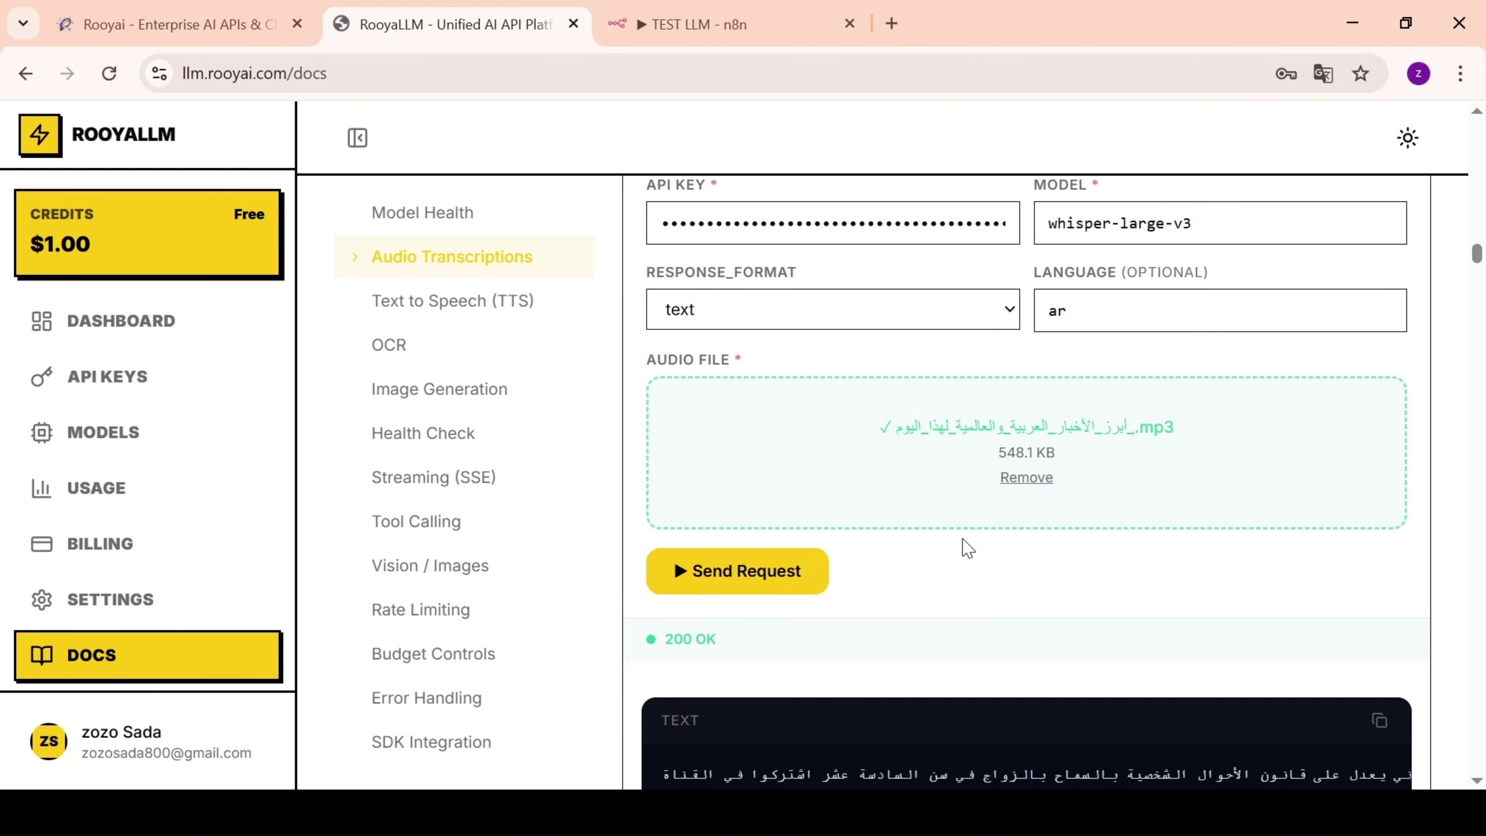
- Read the returned Arabic transcript from its beginning, and return to the start of the Audio Transcriptions section
{"action": "scroll", "coordinate": [967, 547], "scroll_direction": "down", "scroll_amount": 3}
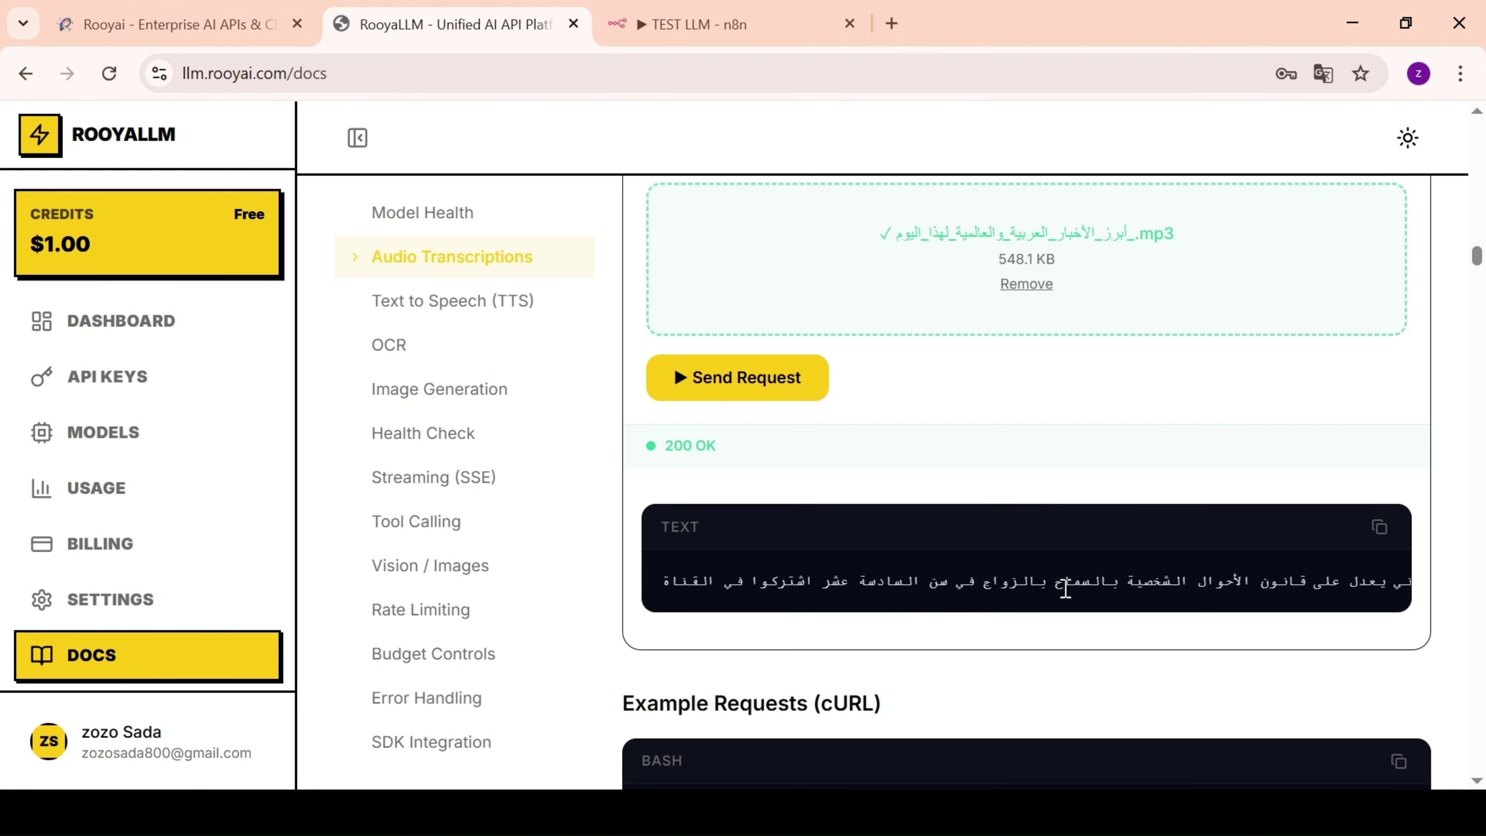
{"action": "scroll", "coordinate": [1119, 588], "scroll_direction": "right", "scroll_amount": 15}
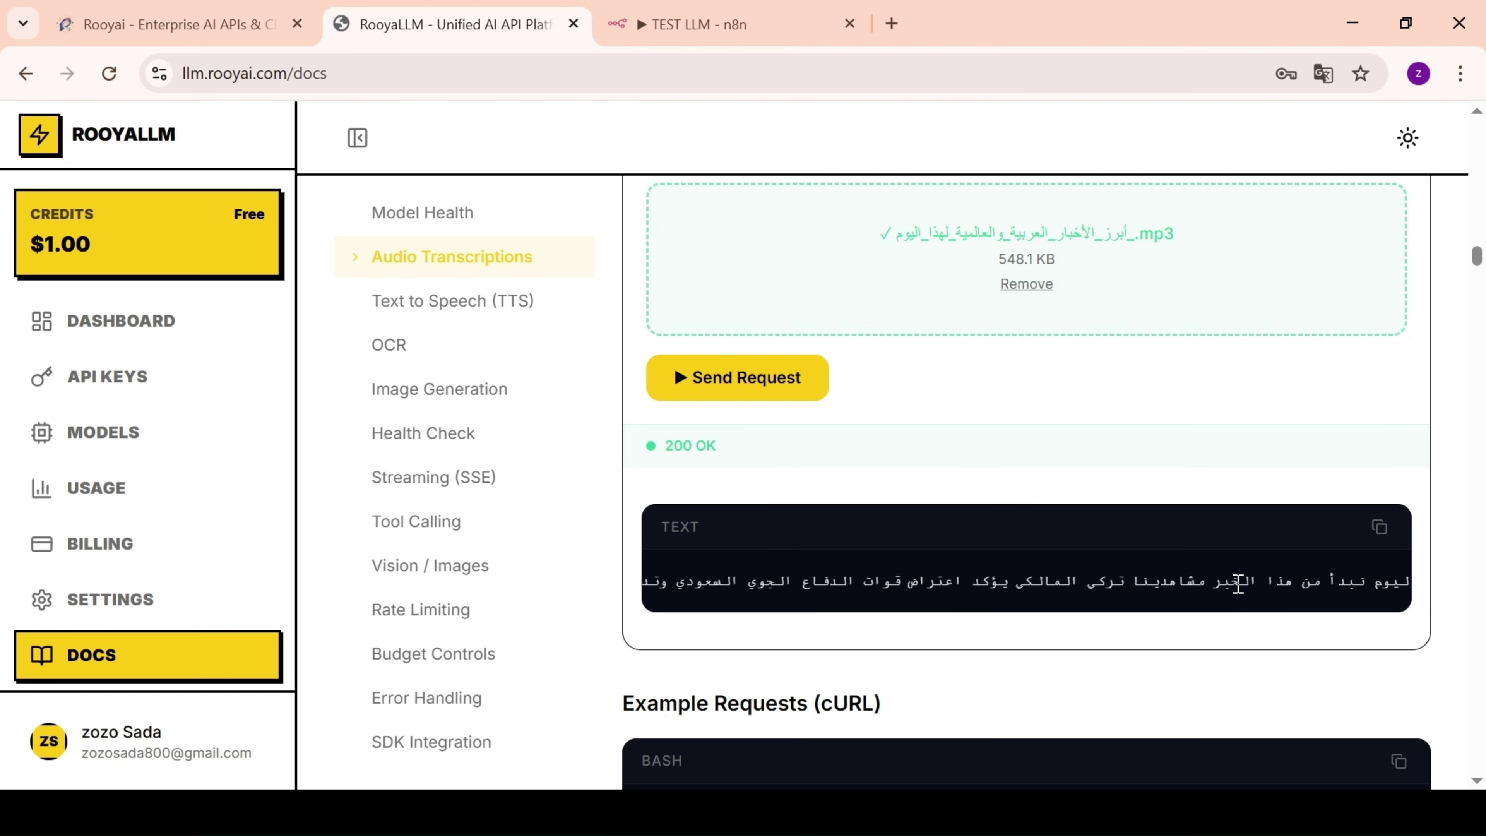
{"action": "scroll", "coordinate": [1239, 585], "scroll_direction": "right", "scroll_amount": 10}
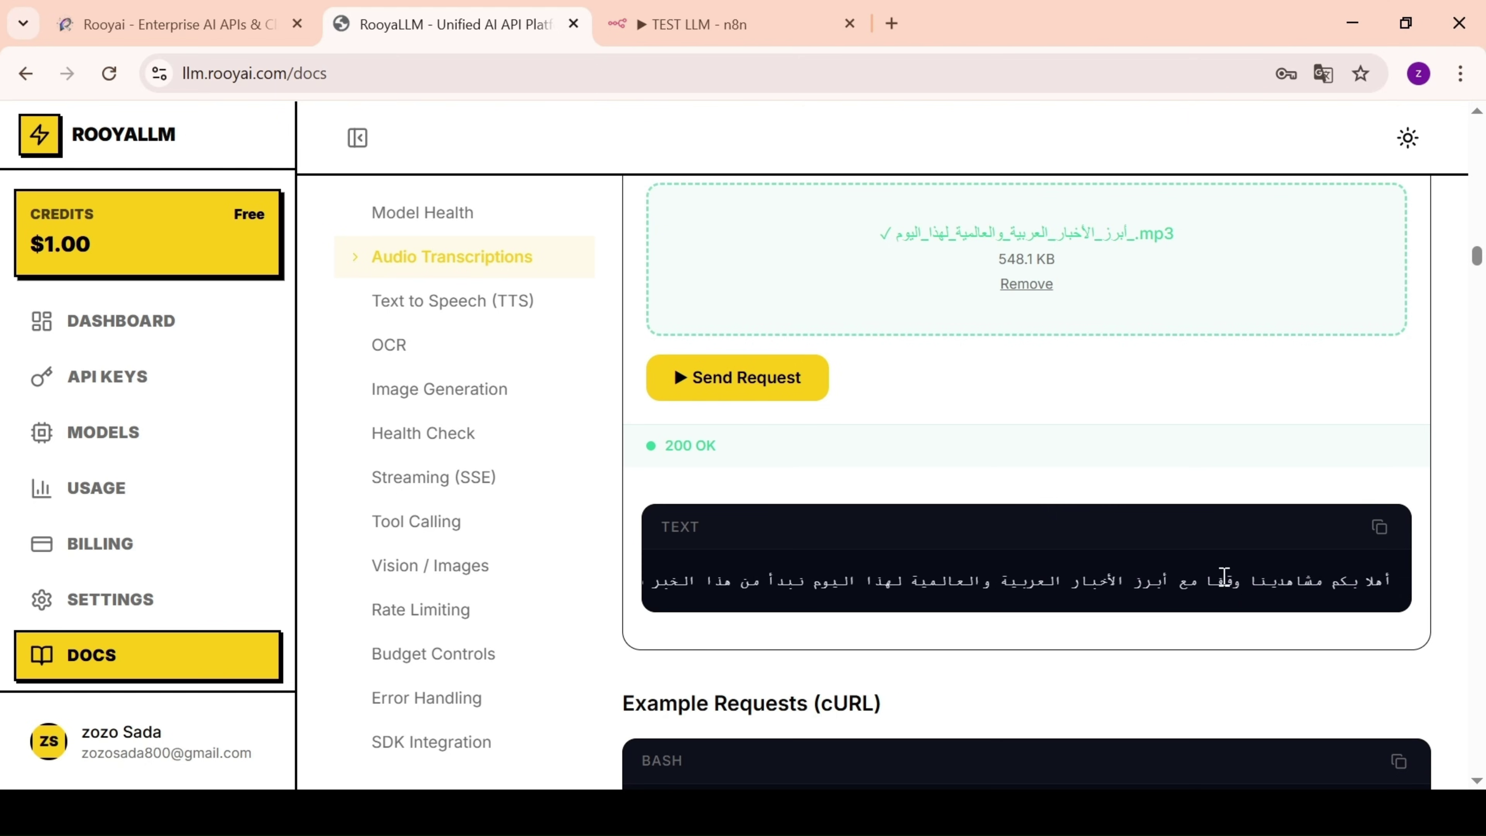
{"action": "left_click_drag", "start_coordinate": [1224, 577], "coordinate": [948, 574]}
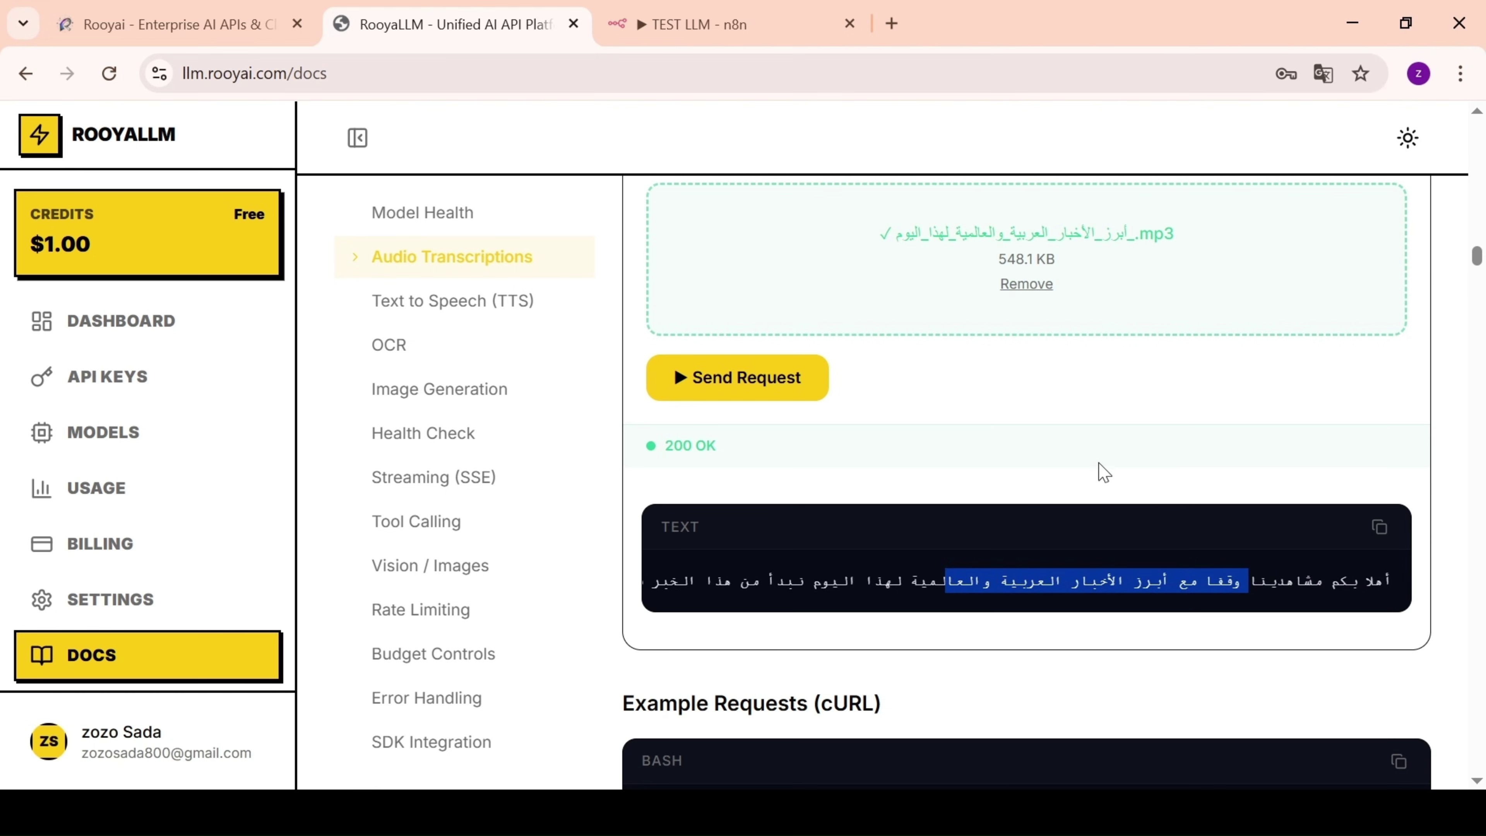
{"action": "scroll", "coordinate": [1056, 507], "scroll_direction": "up", "scroll_amount": 10}
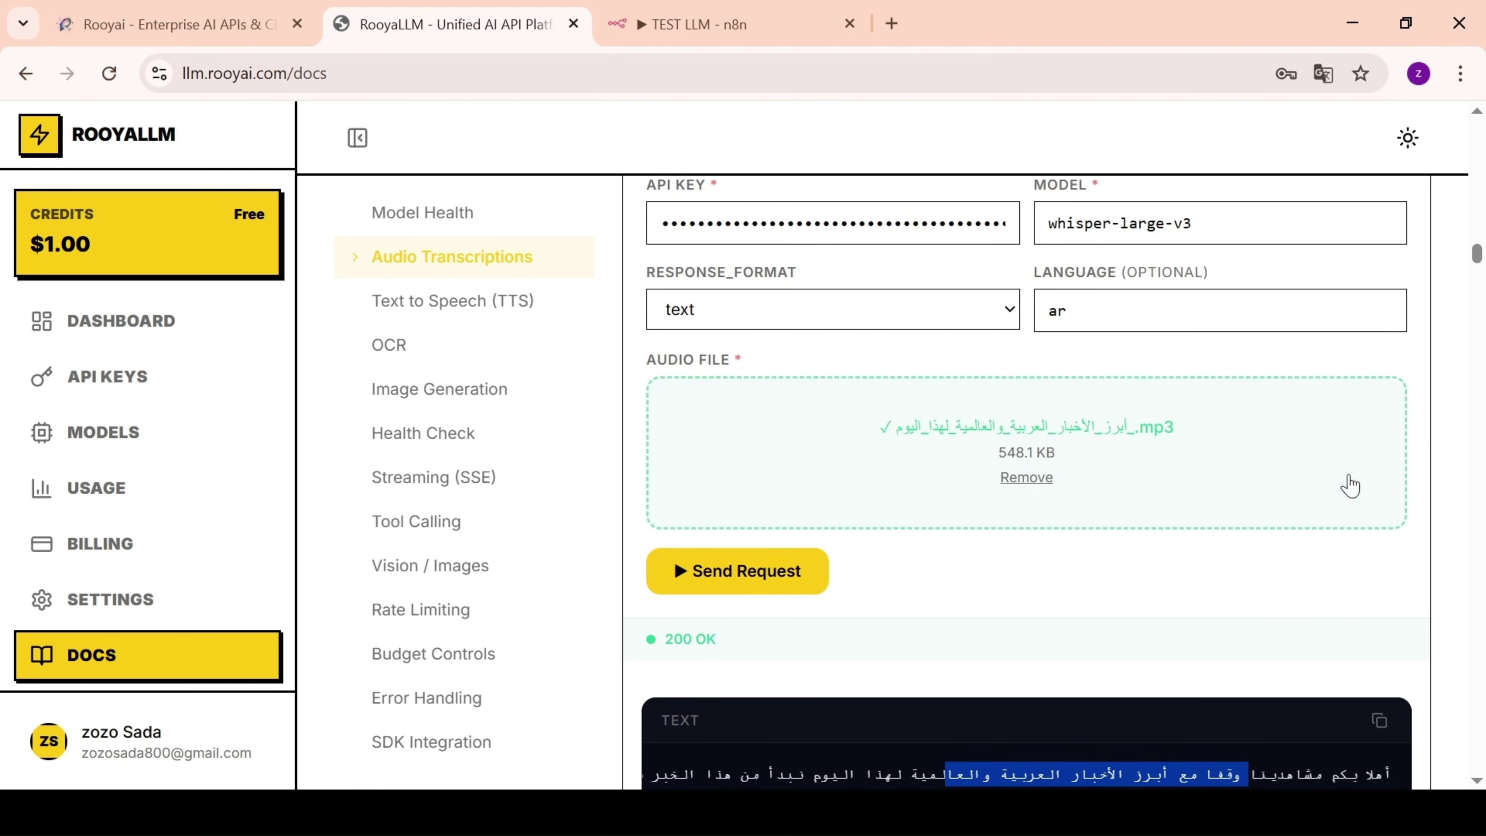
{"action": "scroll", "coordinate": [771, 541], "scroll_direction": "up", "scroll_amount": 10}
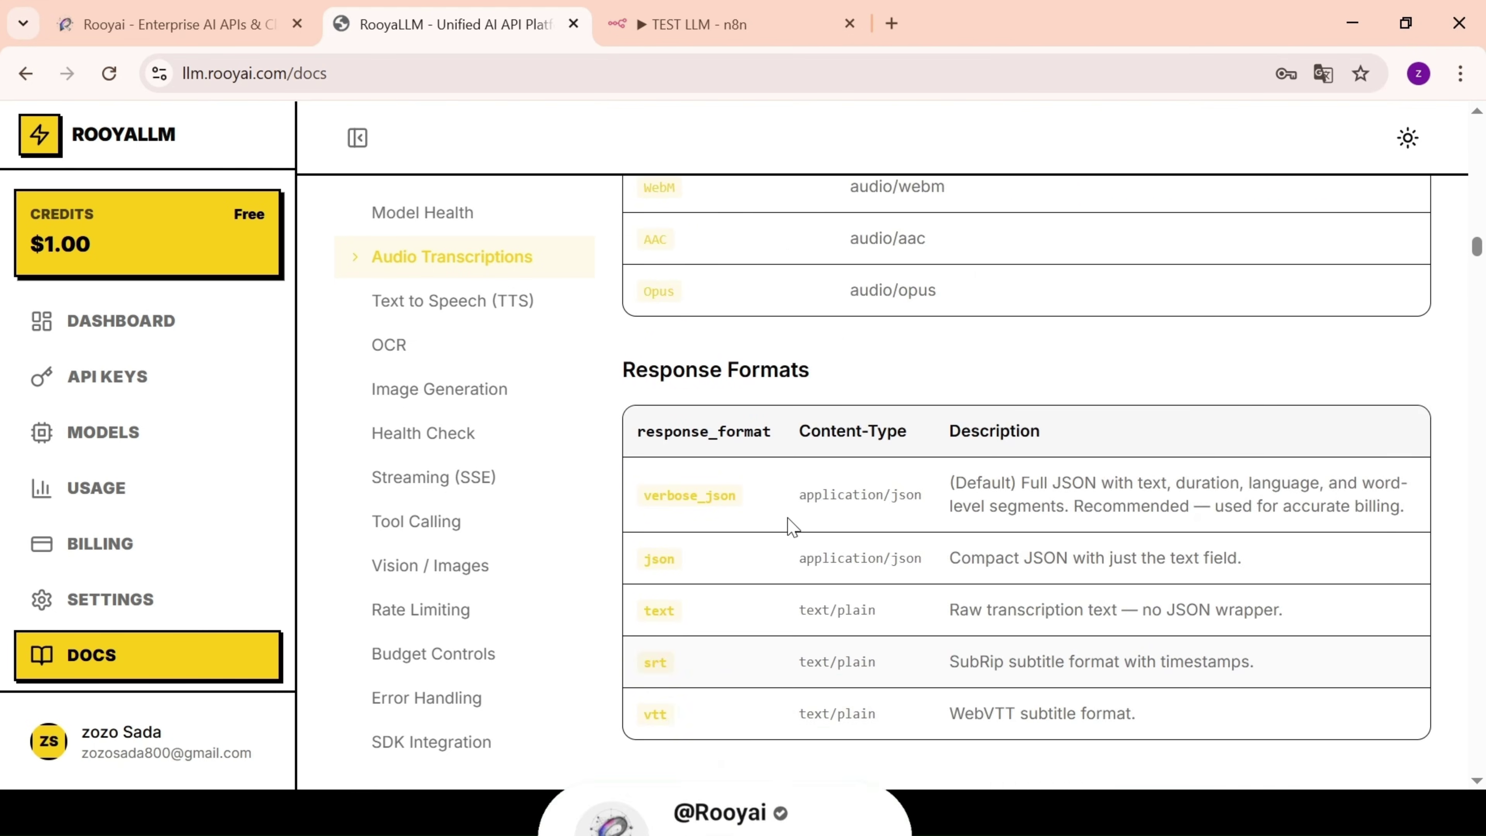
{"action": "scroll", "coordinate": [793, 526], "scroll_direction": "up", "scroll_amount": 10}
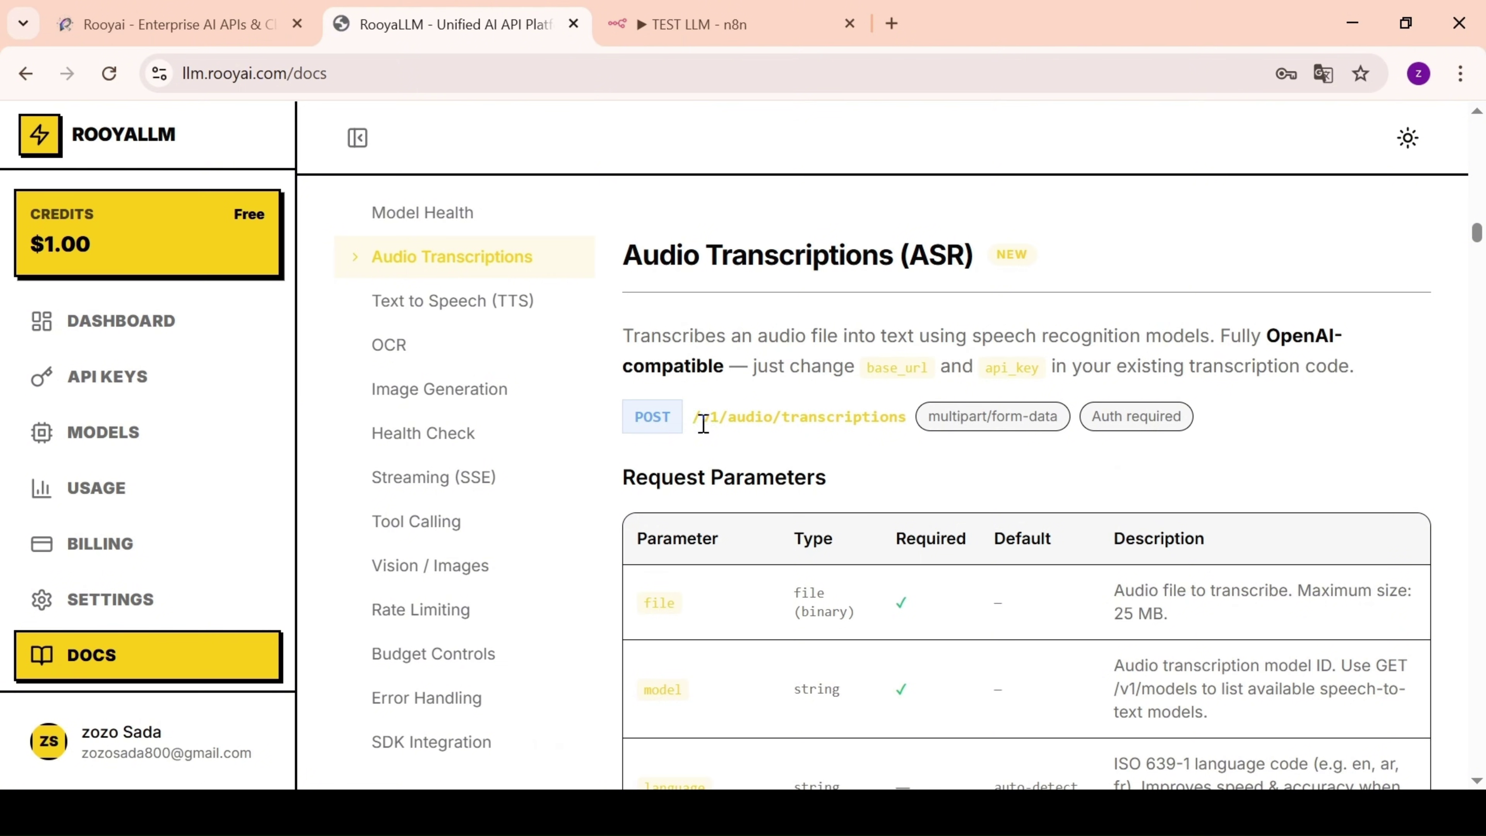
- Examine the /v1/audio/transcriptions endpoint path, the cURL request examples and the verbose_json example response in the Audio Transcriptions section
{"action": "left_click_drag", "start_coordinate": [719, 426], "coordinate": [825, 419]}
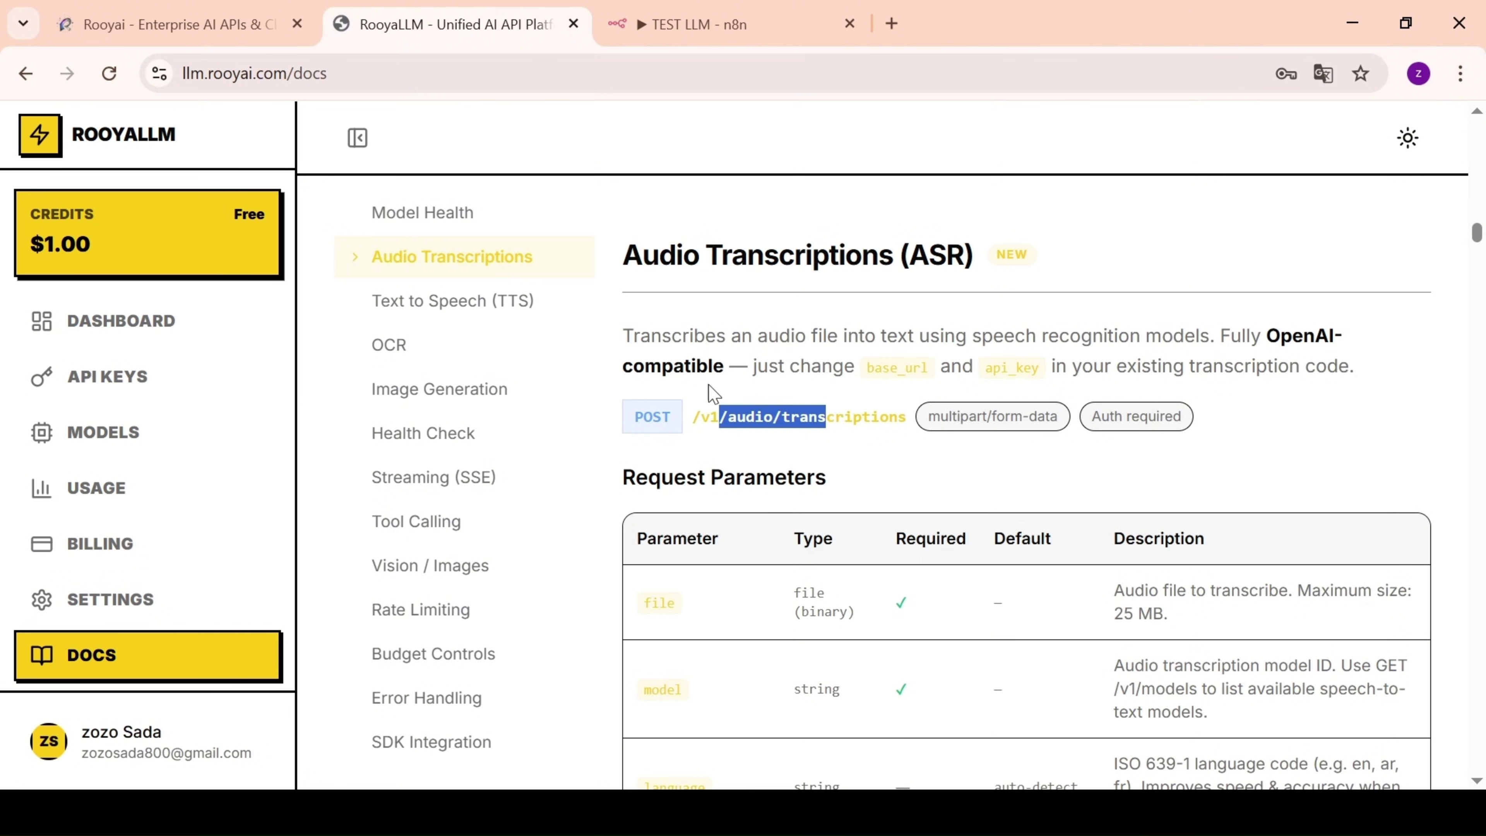
{"action": "left_click", "coordinate": [738, 414]}
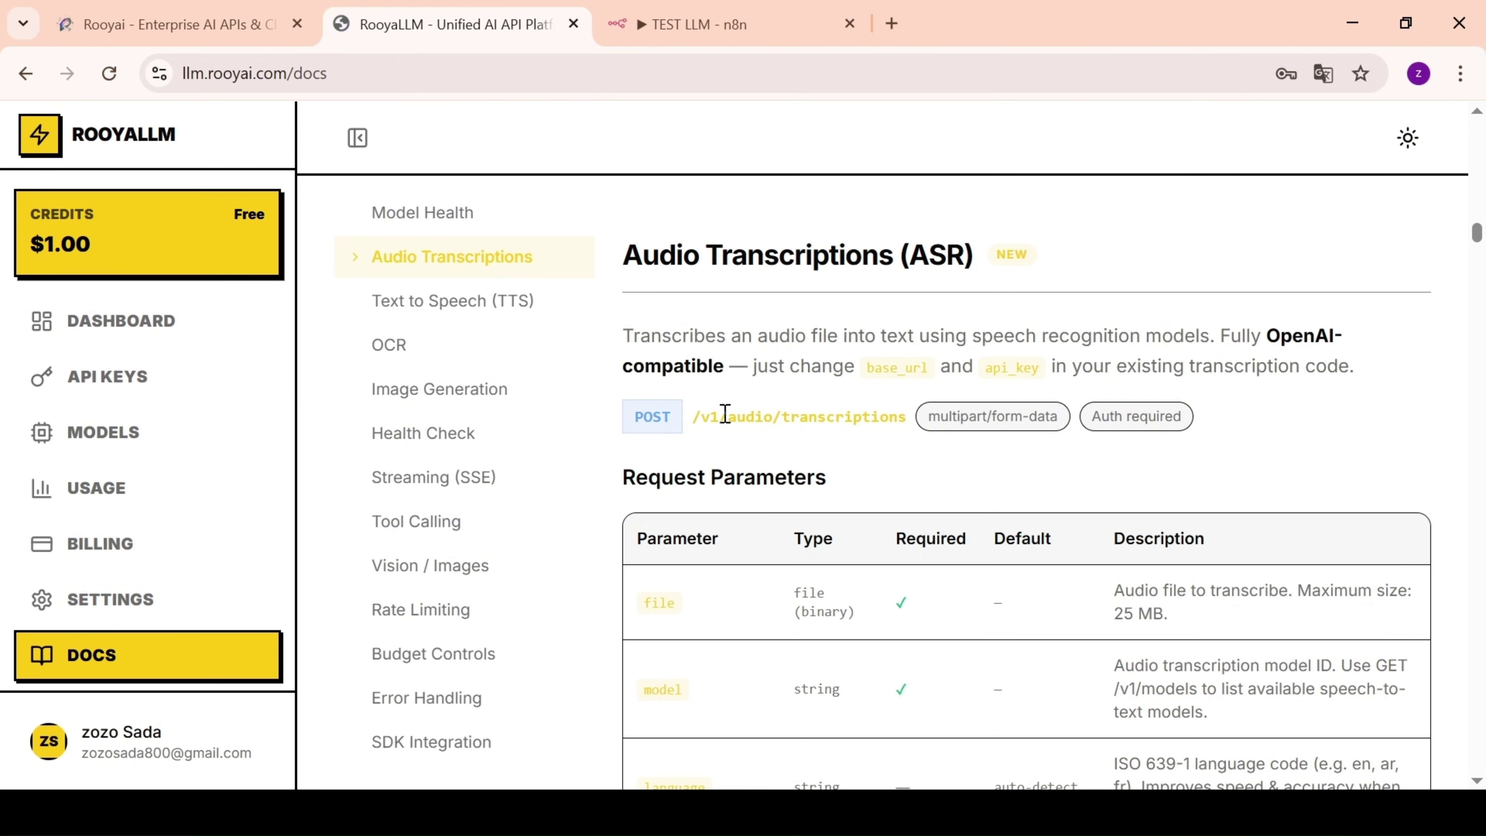
{"action": "left_click_drag", "start_coordinate": [726, 414], "coordinate": [959, 418]}
{"action": "left_click", "coordinate": [901, 463]}
{"action": "scroll", "coordinate": [936, 445], "scroll_direction": "down", "scroll_amount": 15}
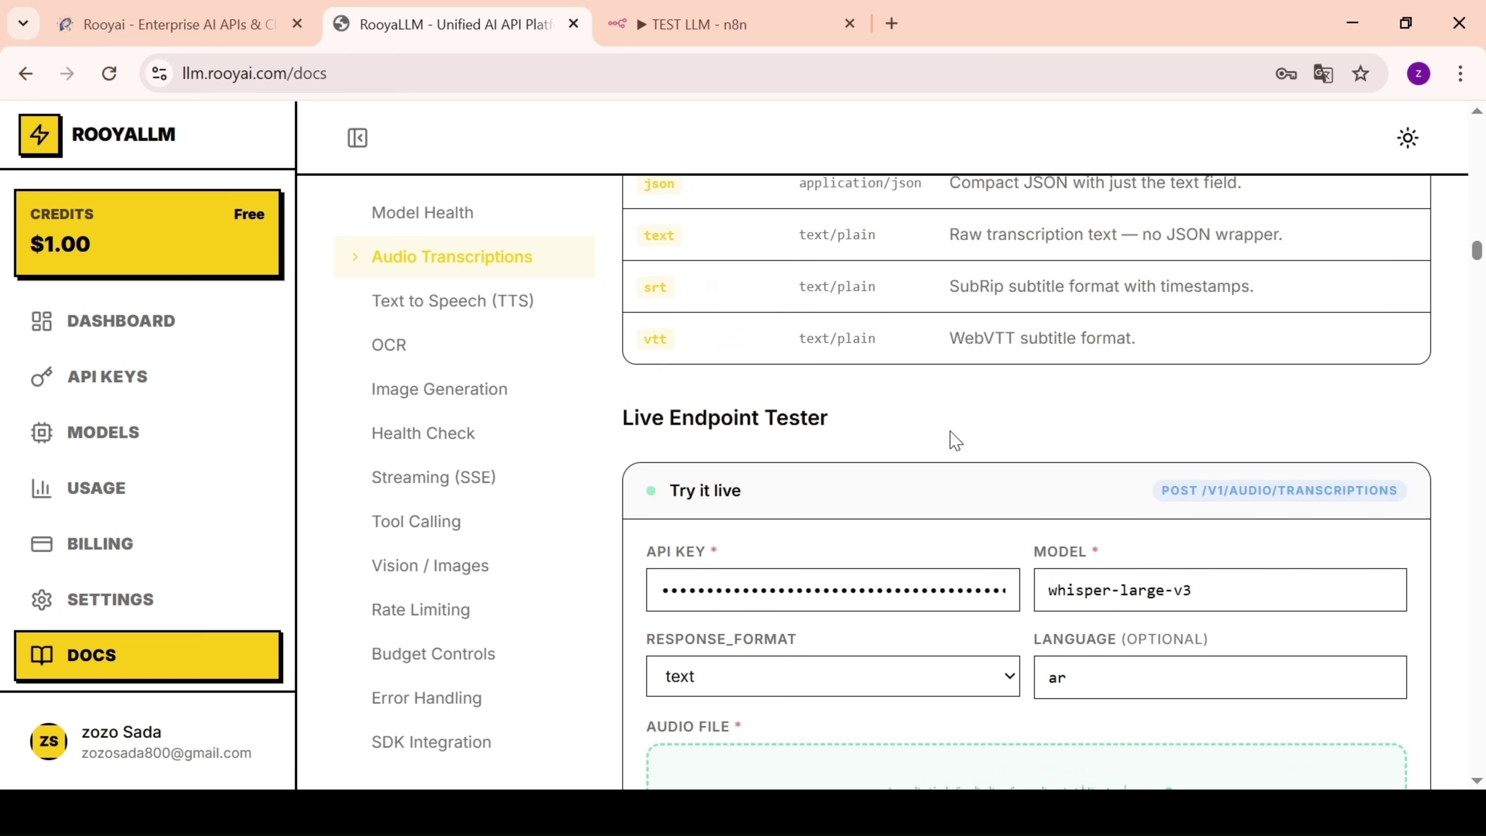
{"action": "scroll", "coordinate": [955, 440], "scroll_direction": "down", "scroll_amount": 15}
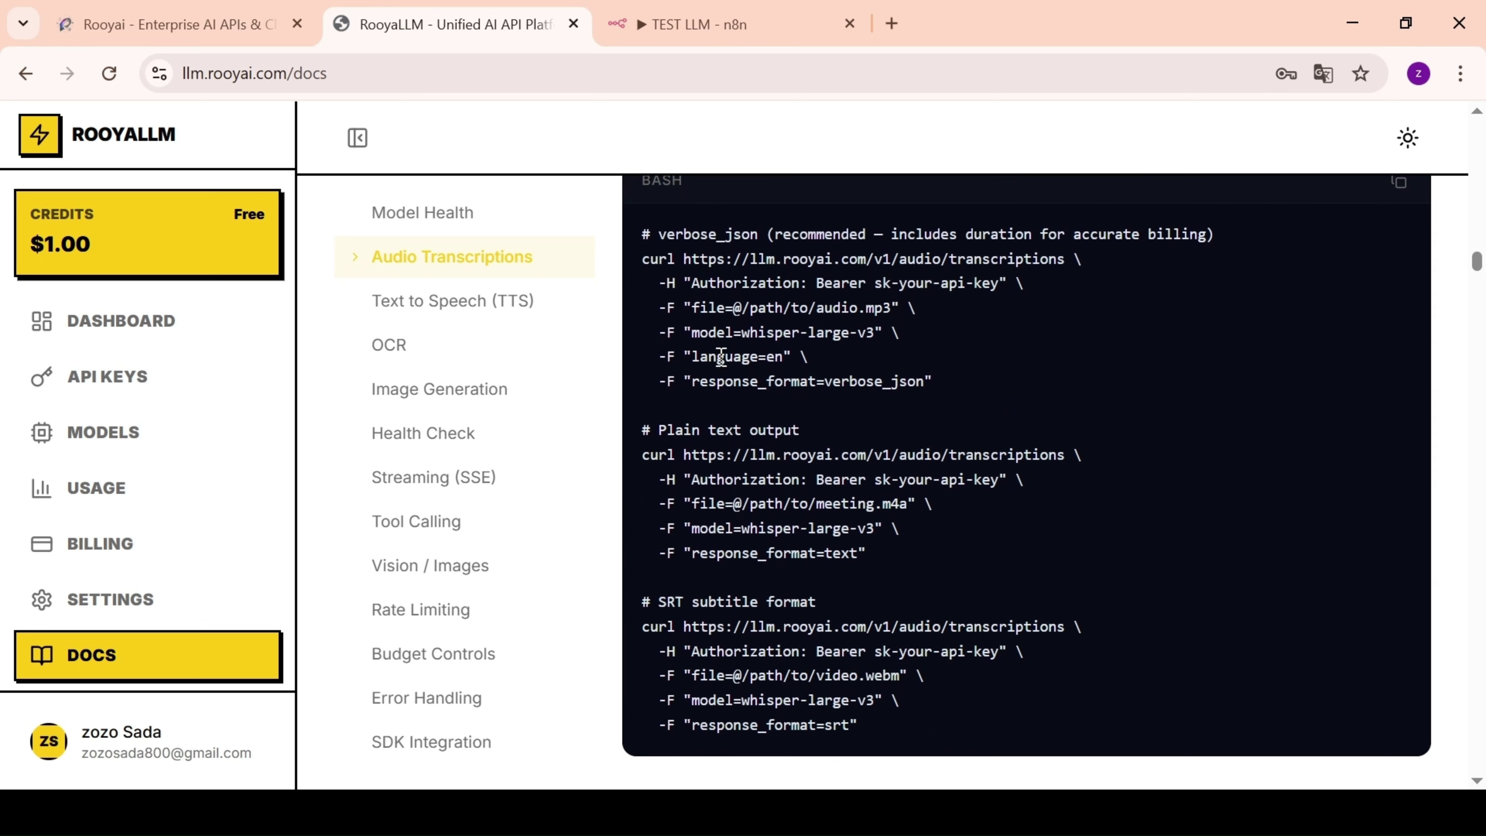
{"action": "scroll", "coordinate": [722, 357], "scroll_direction": "up", "scroll_amount": 3}
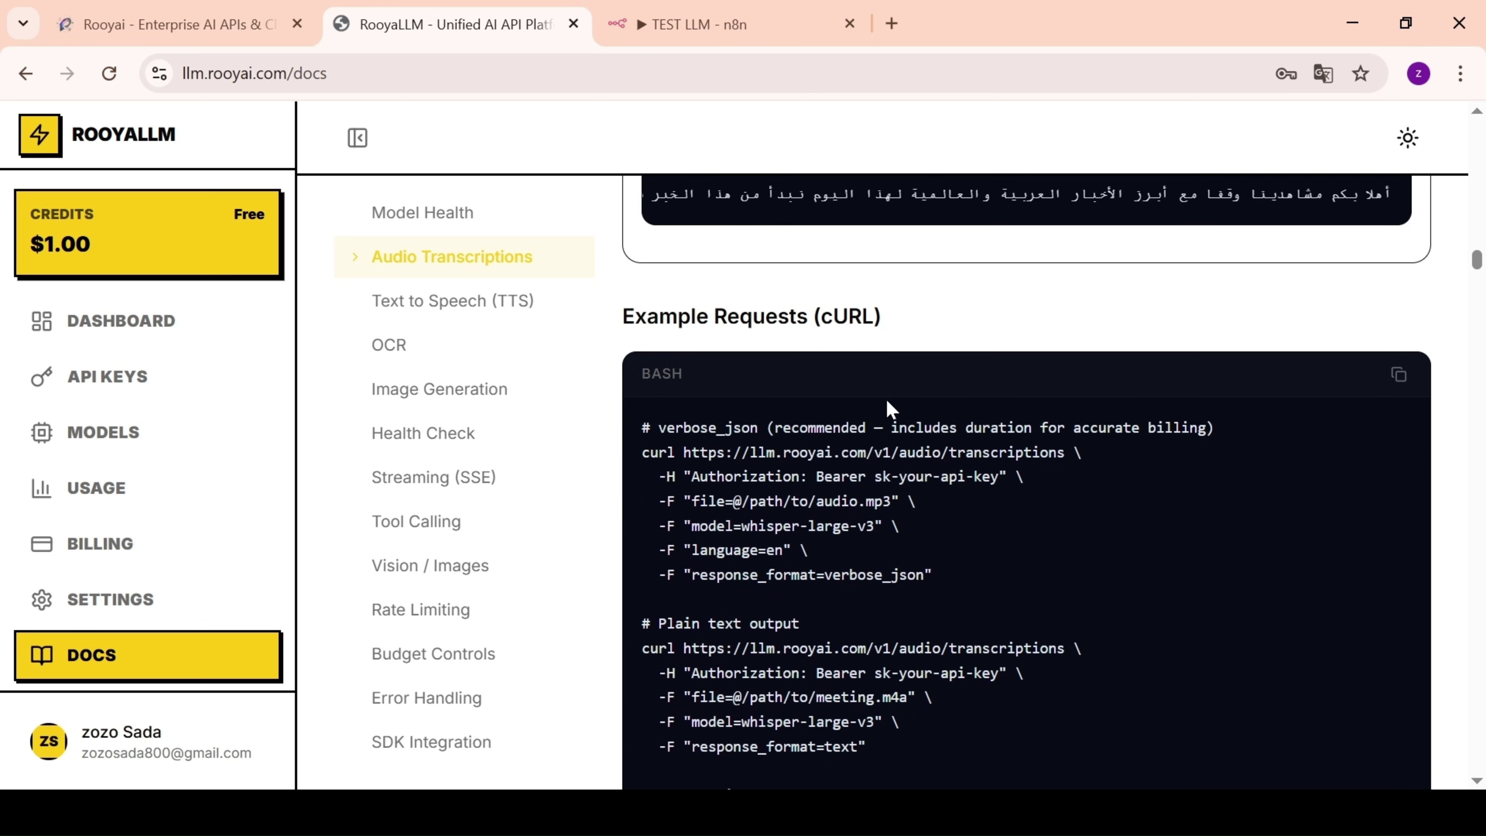
{"action": "scroll", "coordinate": [890, 407], "scroll_direction": "down", "scroll_amount": 12}
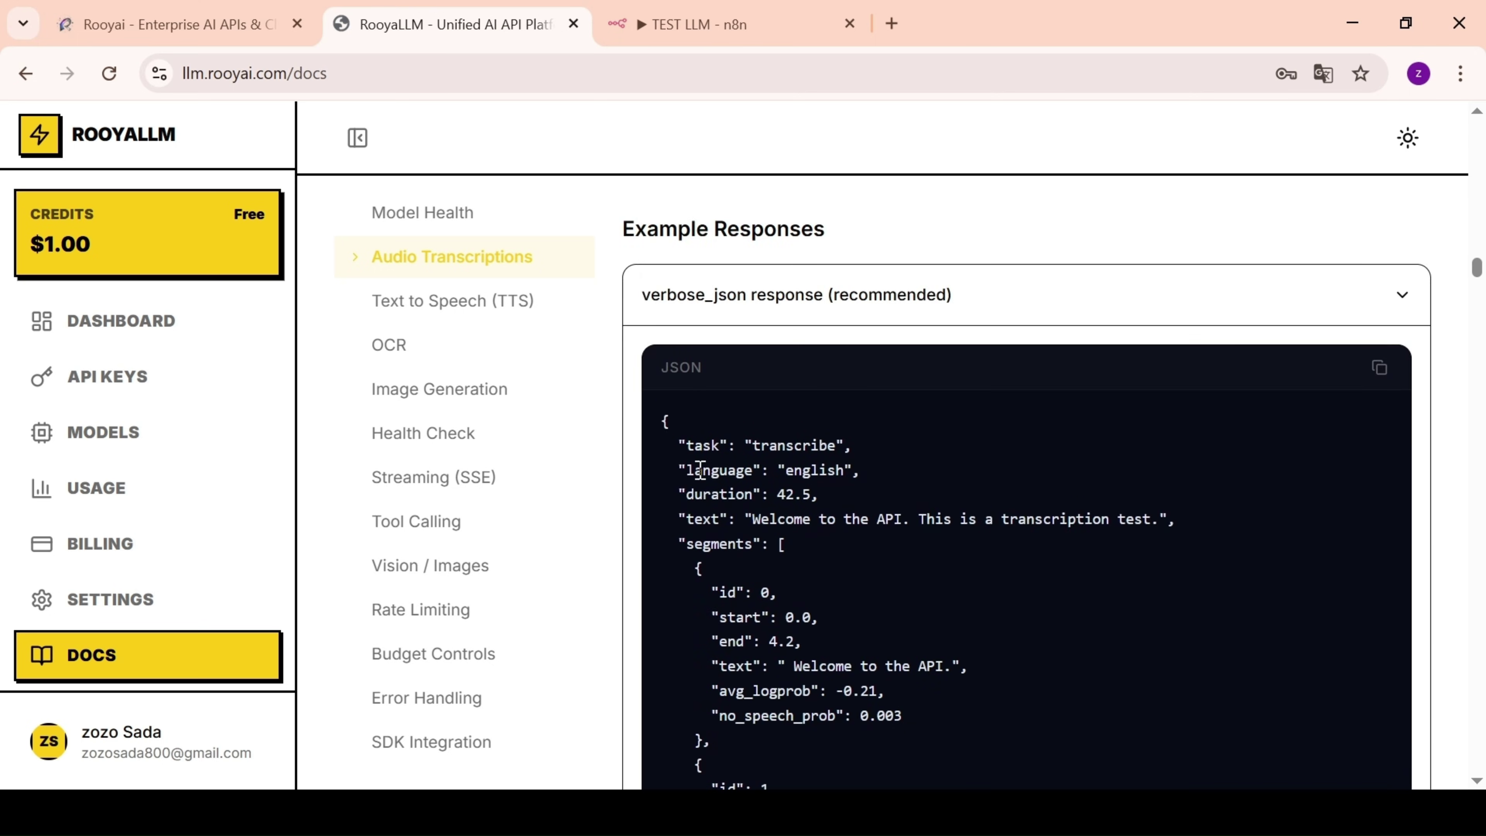
- Go to the Image Generation live endpoint tester and paste the API key into it
{"action": "left_click", "coordinate": [476, 399]}
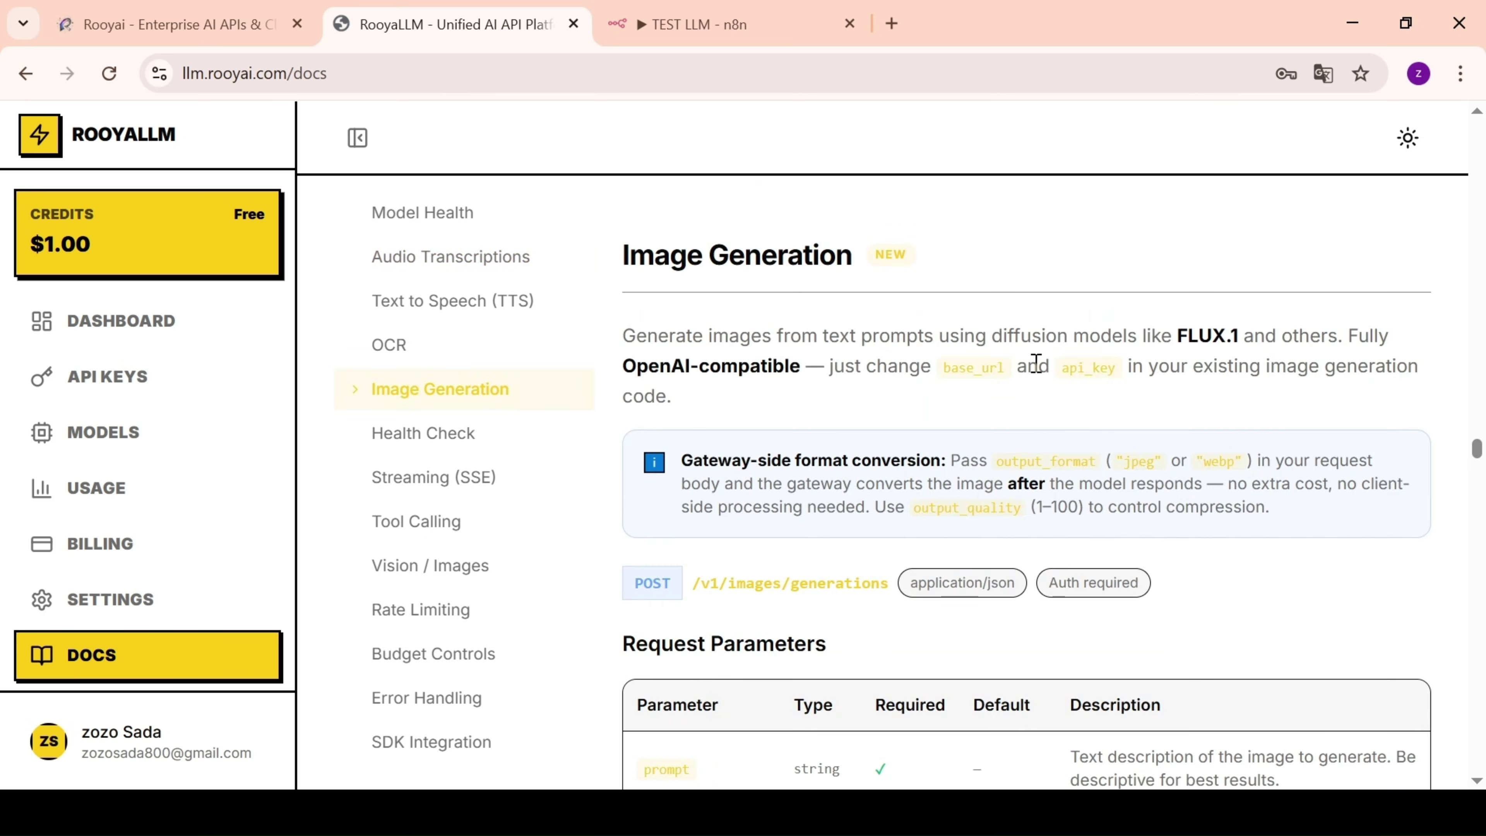
{"action": "scroll", "coordinate": [856, 415], "scroll_direction": "down", "scroll_amount": 20}
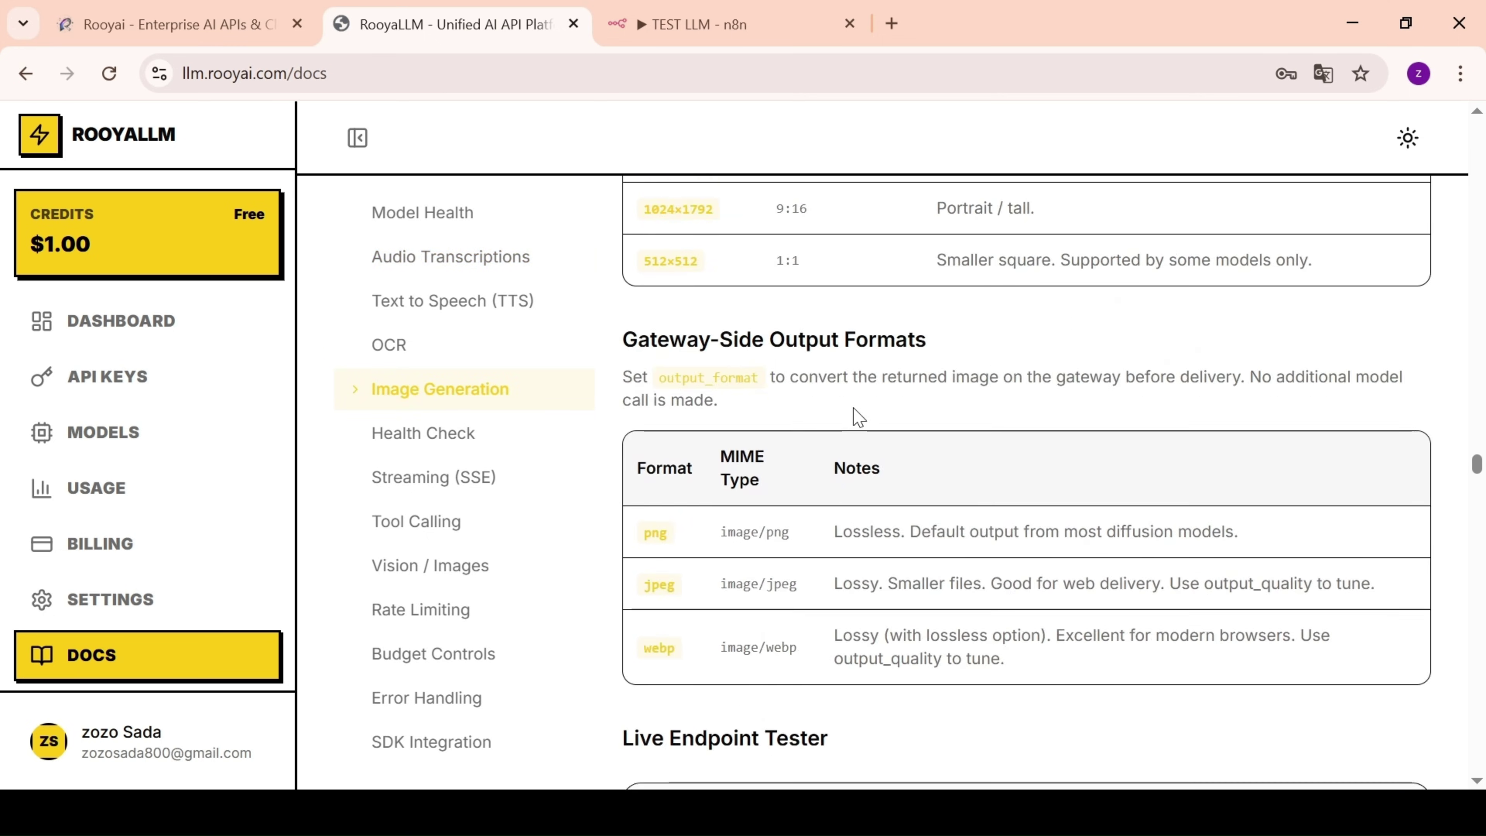
{"action": "scroll", "coordinate": [857, 419], "scroll_direction": "down", "scroll_amount": 10}
{"action": "left_click", "coordinate": [828, 343]}
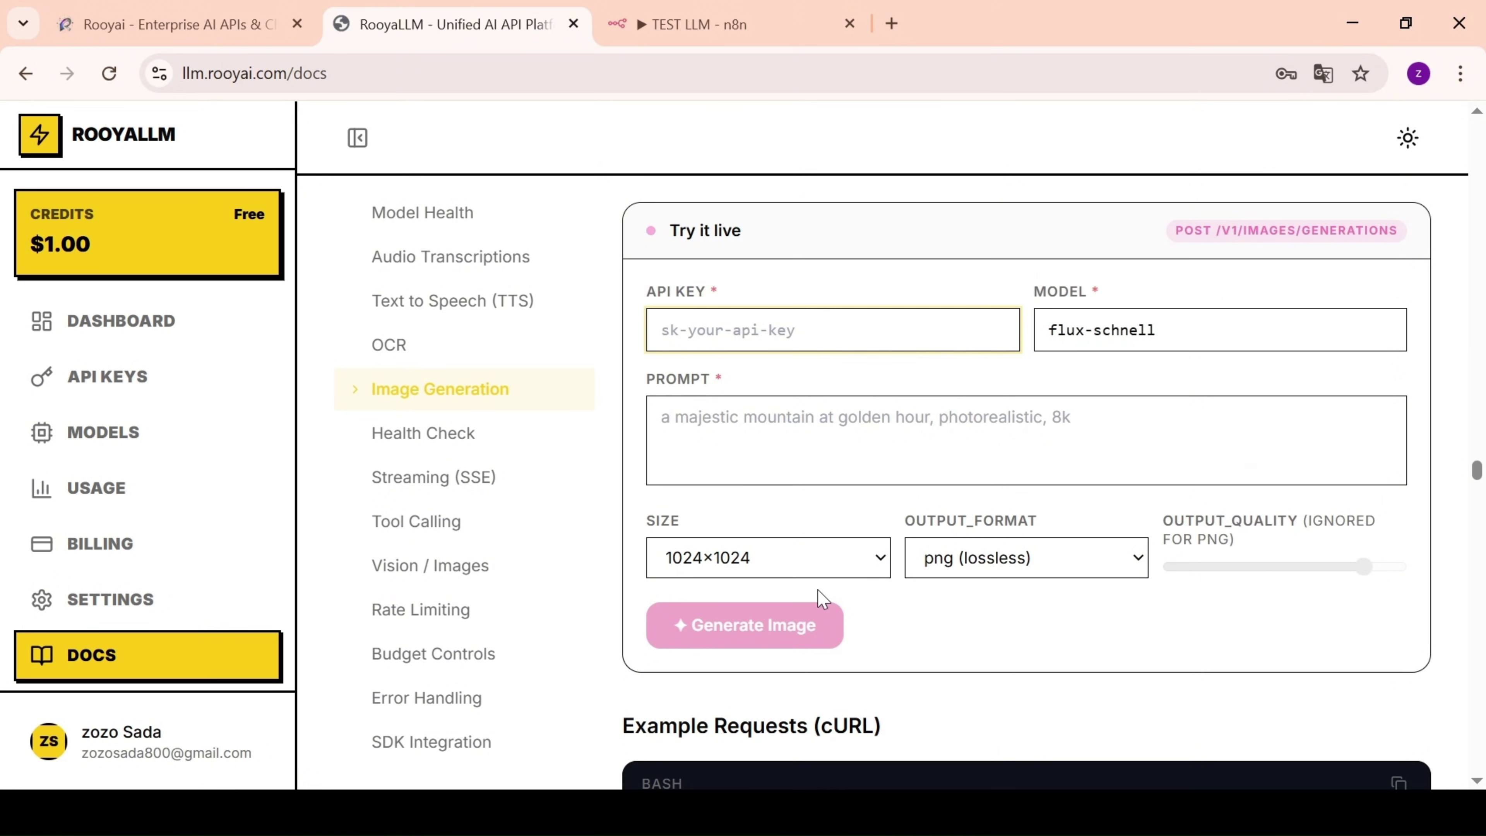
{"action": "key", "text": "ctrl+v"}
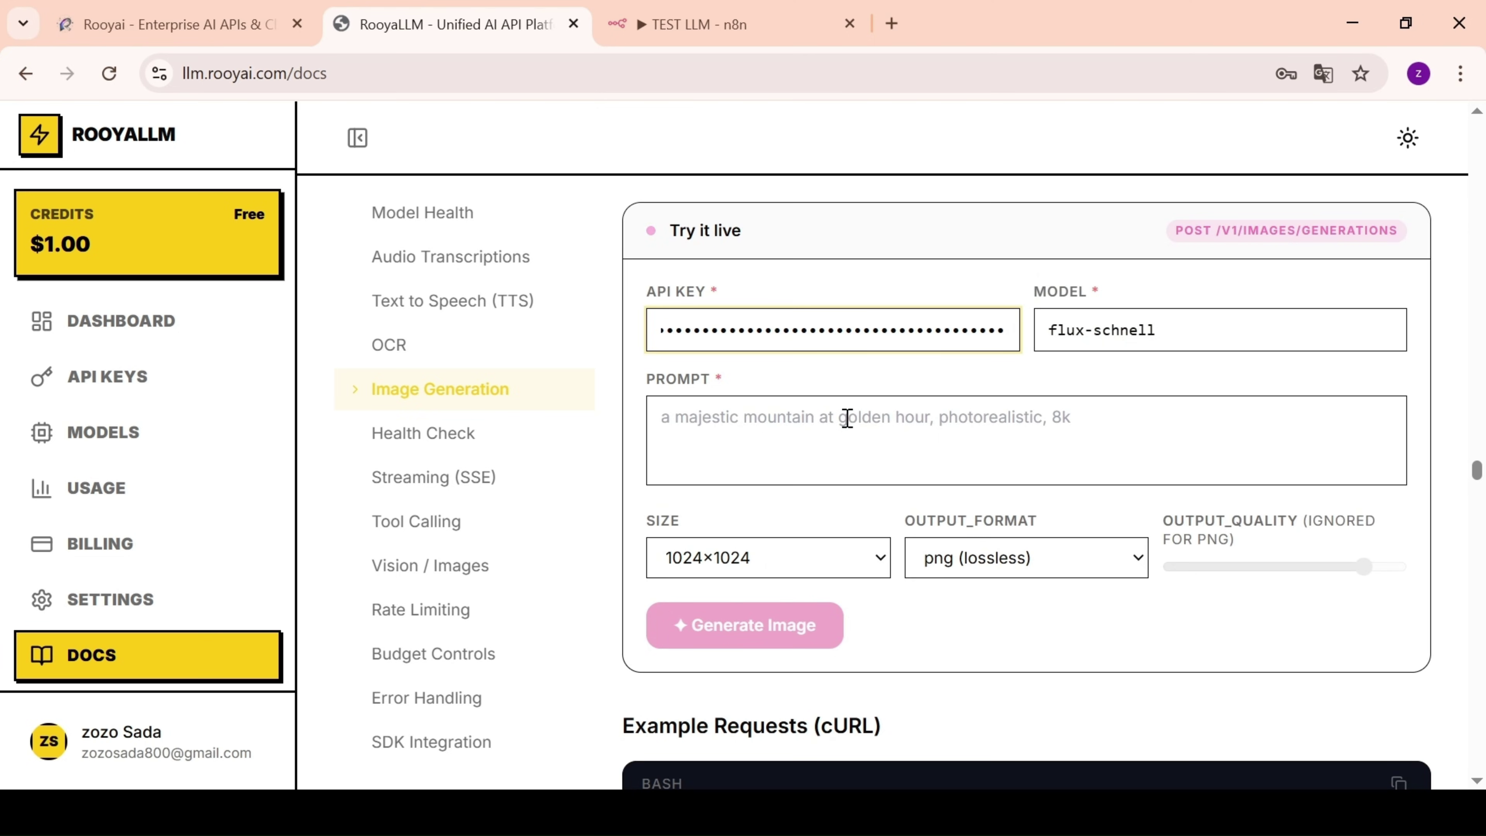
- Generate an image from the prompt "cat" and view its preview
{"action": "left_click", "coordinate": [847, 418]}
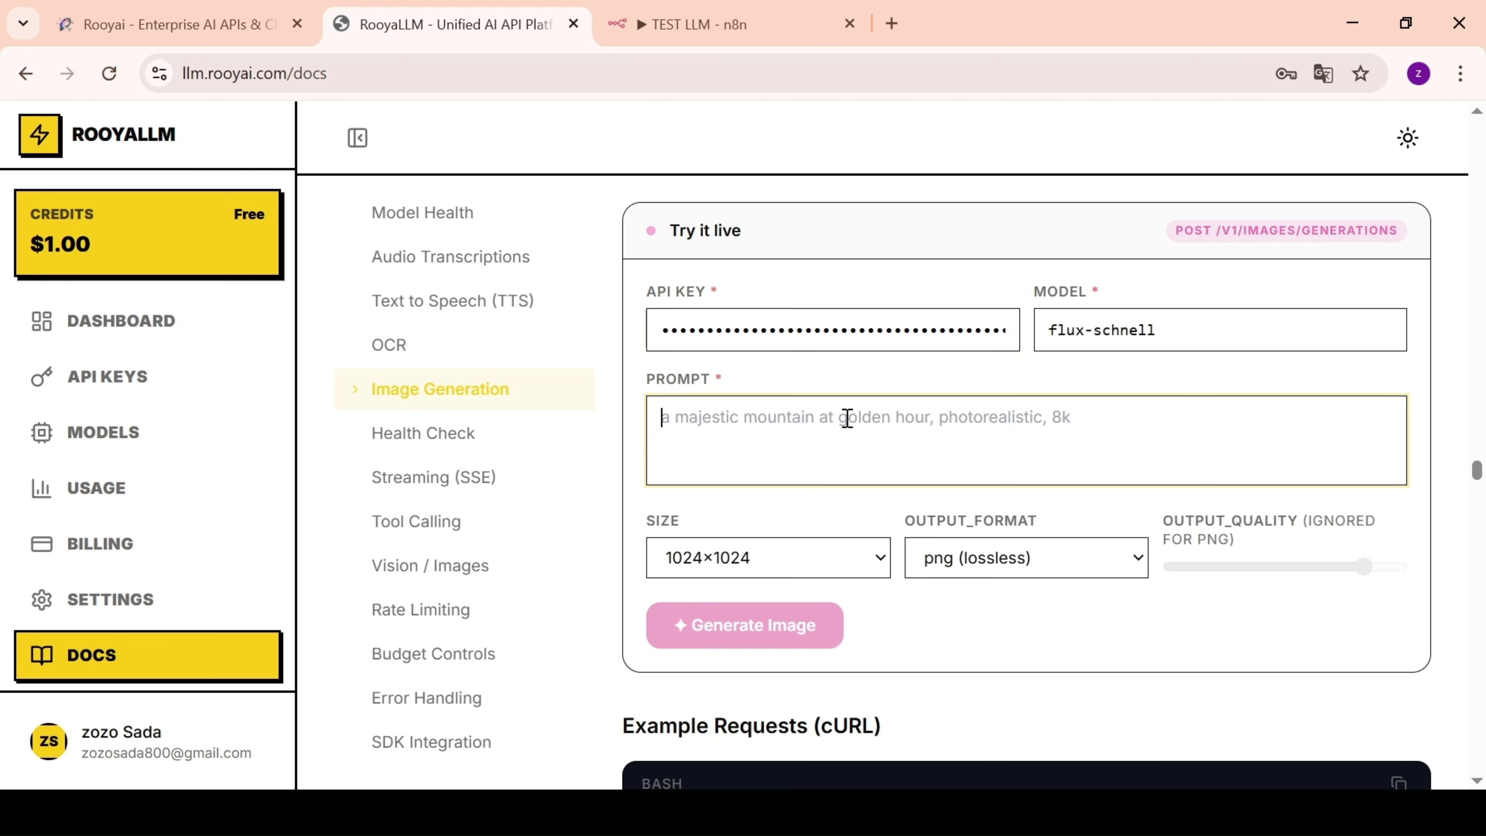
{"action": "type", "text": "cat"}
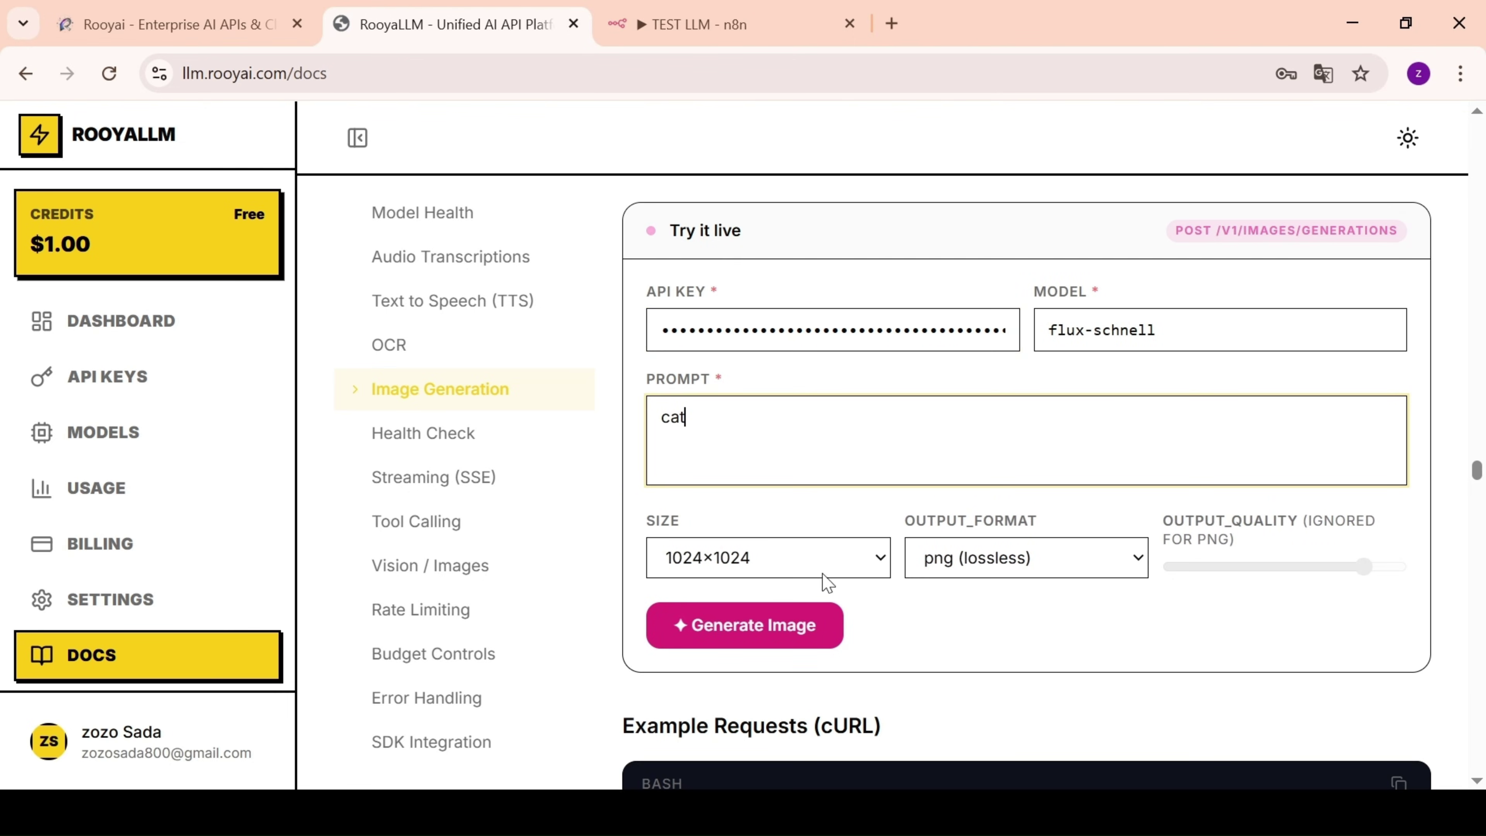
{"action": "left_click", "coordinate": [806, 626]}
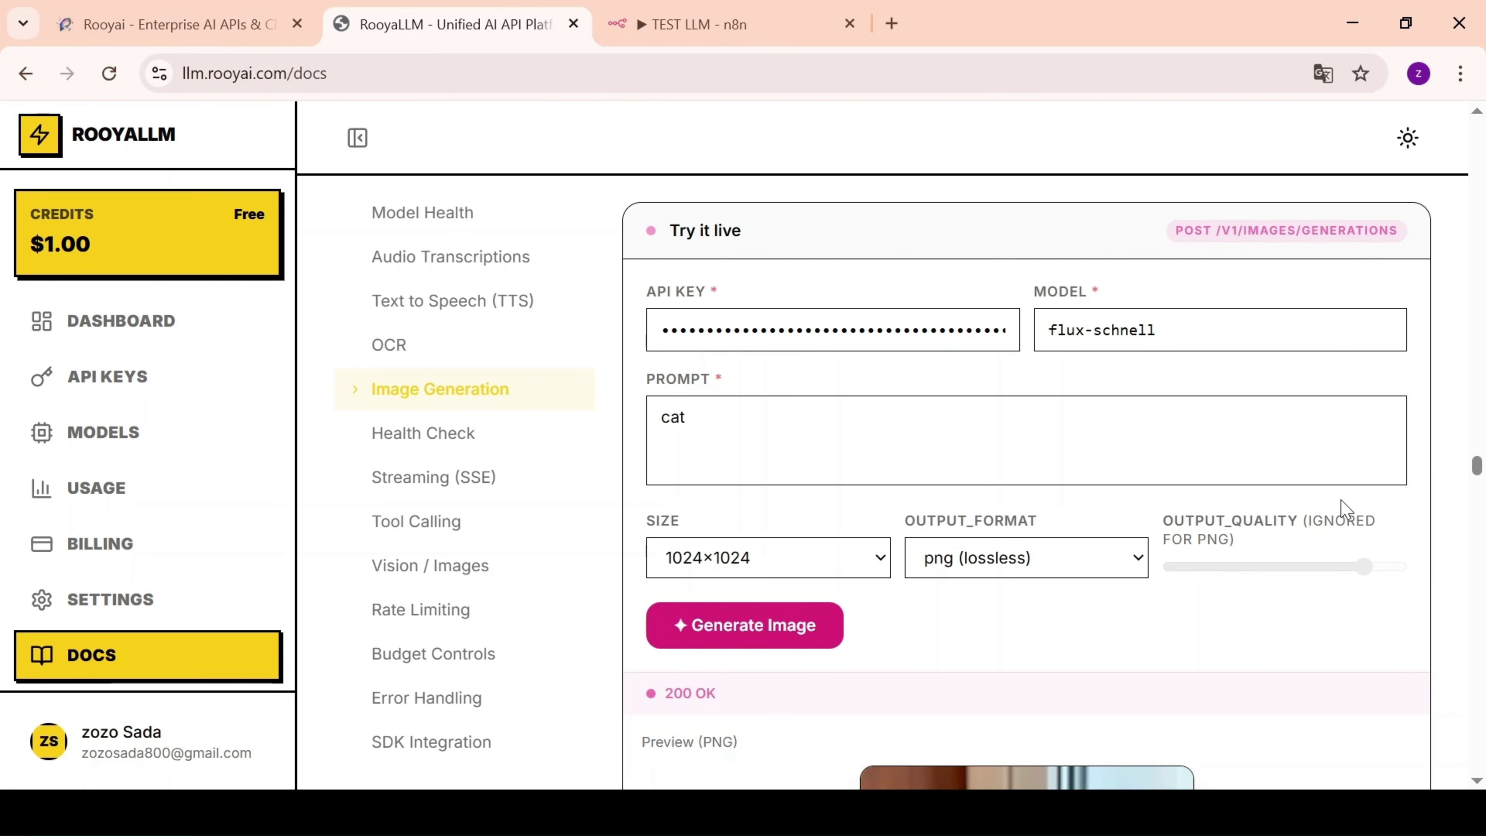
{"action": "scroll", "coordinate": [856, 488], "scroll_direction": "down", "scroll_amount": 5}
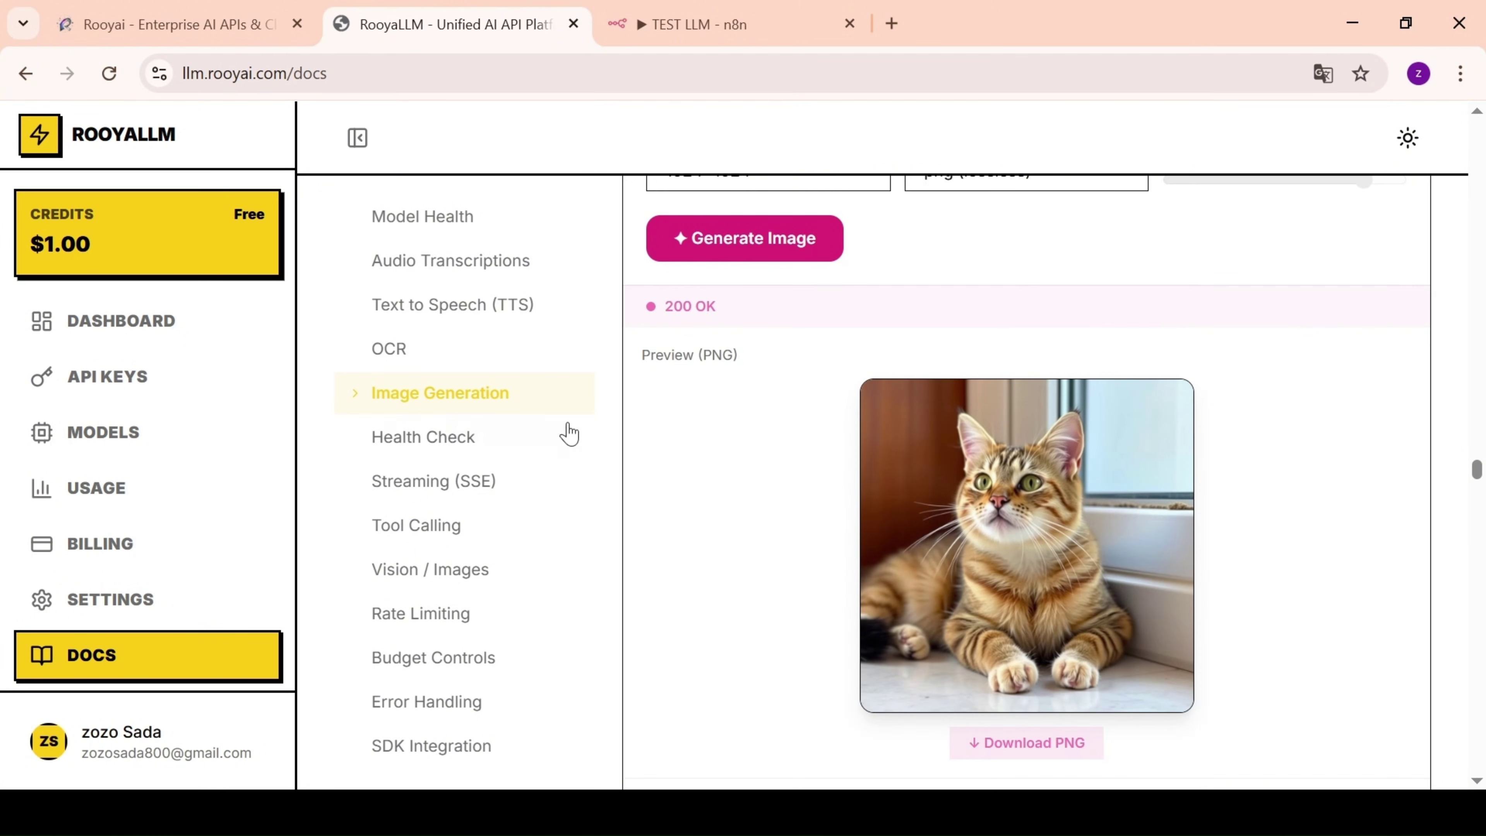
- Go to the cURL examples of the Text to Speech (TTS) section and examine the Basic MP3 request
{"action": "scroll", "coordinate": [570, 451], "scroll_direction": "up", "scroll_amount": 5}
{"action": "scroll", "coordinate": [514, 508], "scroll_direction": "down", "scroll_amount": 3}
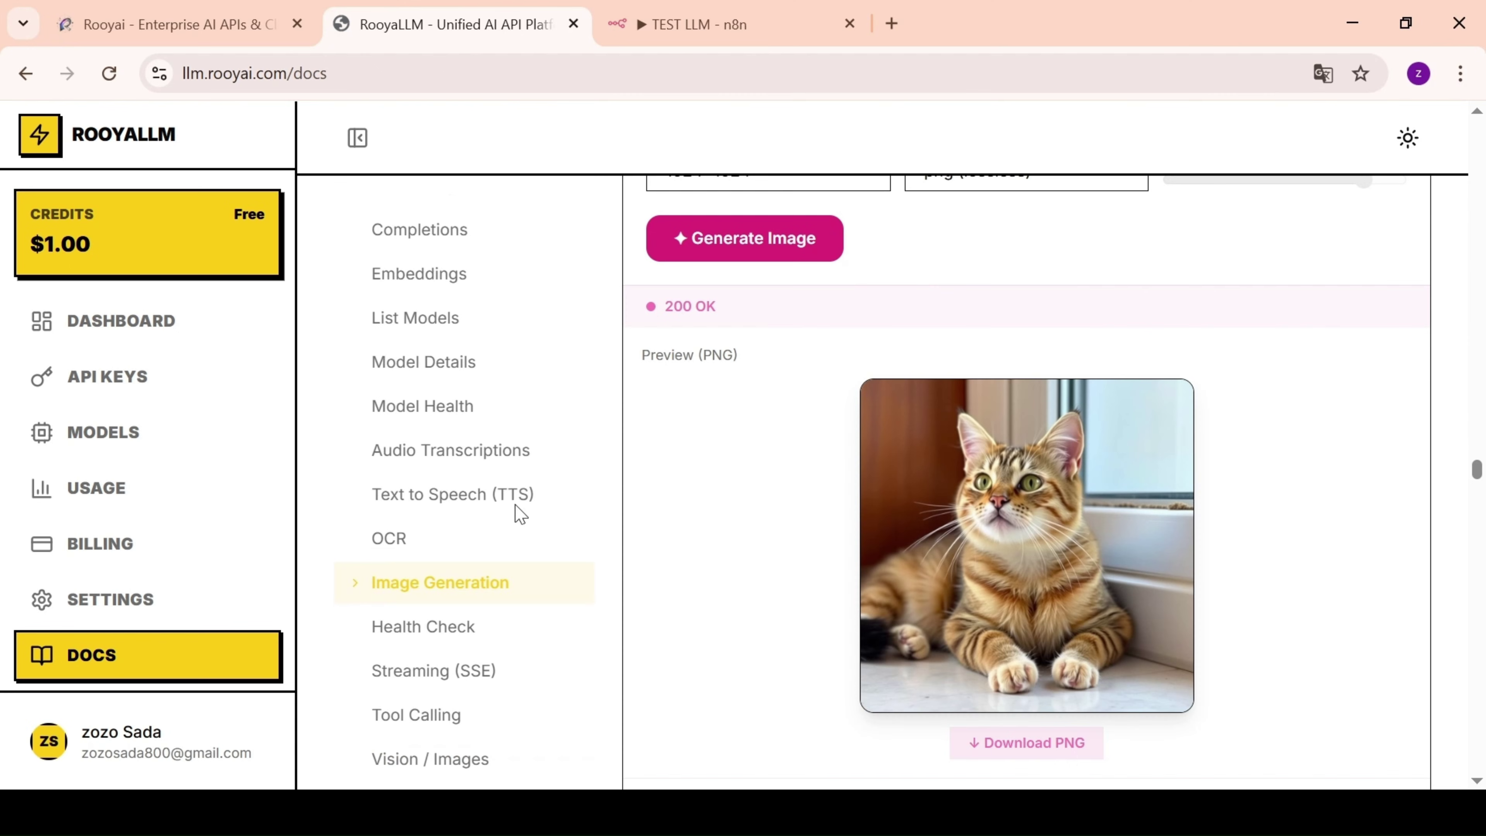
{"action": "left_click", "coordinate": [427, 497]}
{"action": "scroll", "coordinate": [865, 427], "scroll_direction": "down", "scroll_amount": 4}
{"action": "scroll", "coordinate": [879, 305], "scroll_direction": "down", "scroll_amount": 6}
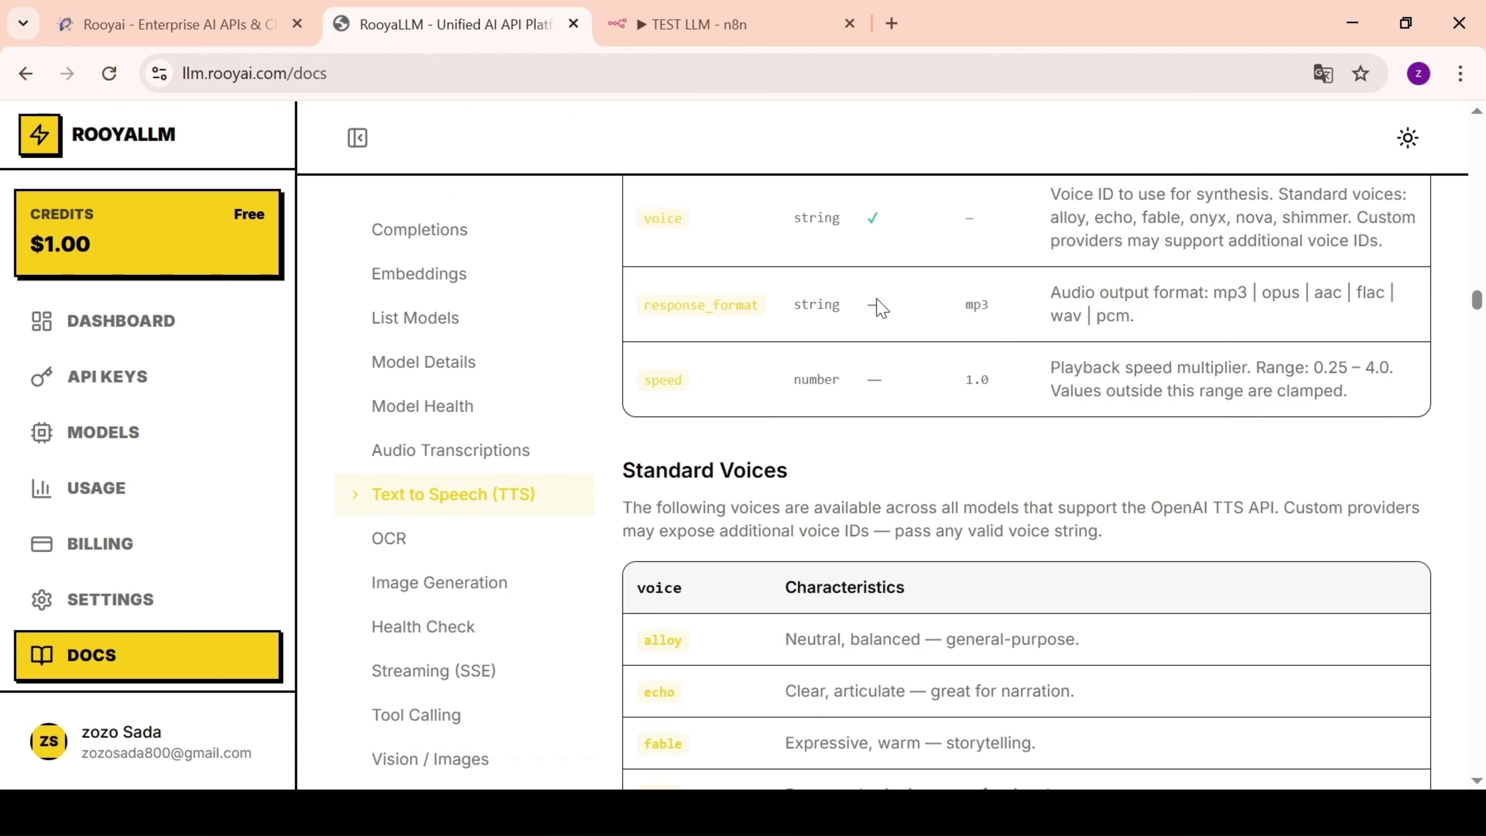
{"action": "scroll", "coordinate": [802, 527], "scroll_direction": "down", "scroll_amount": 4}
{"action": "scroll", "coordinate": [801, 527], "scroll_direction": "down", "scroll_amount": 20}
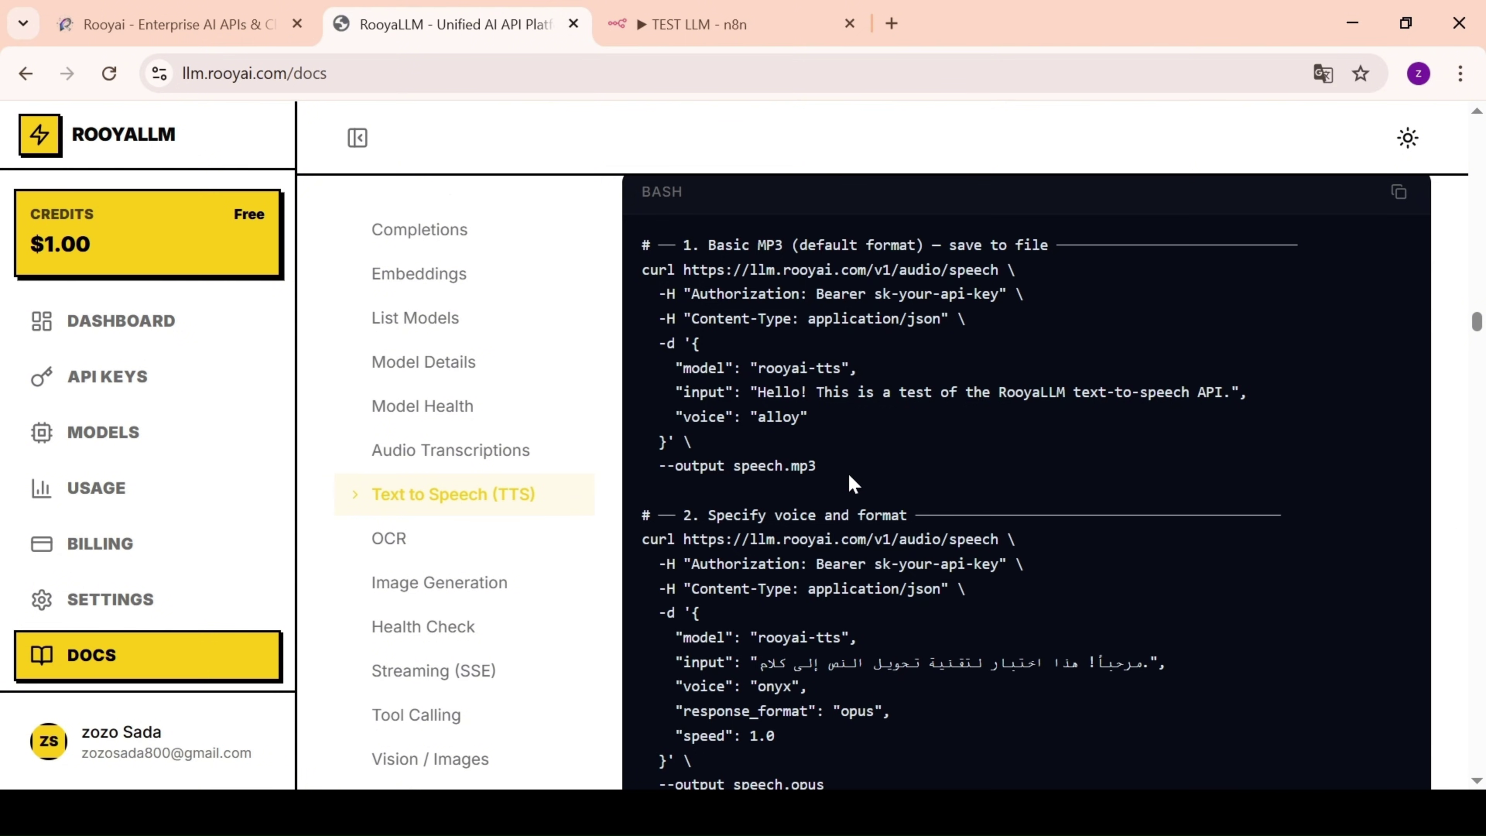
{"action": "left_click_drag", "start_coordinate": [819, 467], "coordinate": [645, 265]}
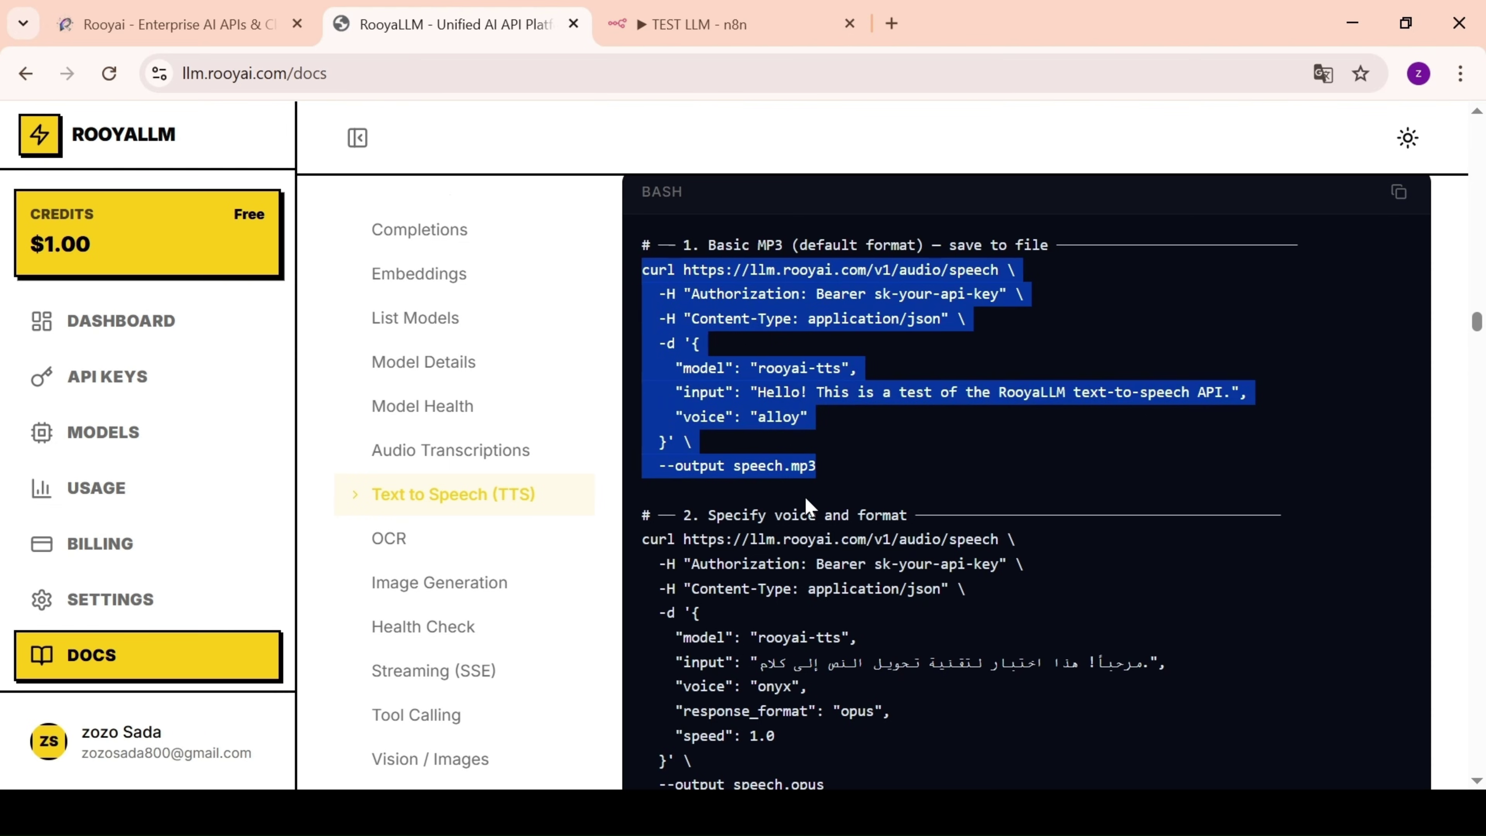
{"action": "left_click", "coordinate": [750, 412]}
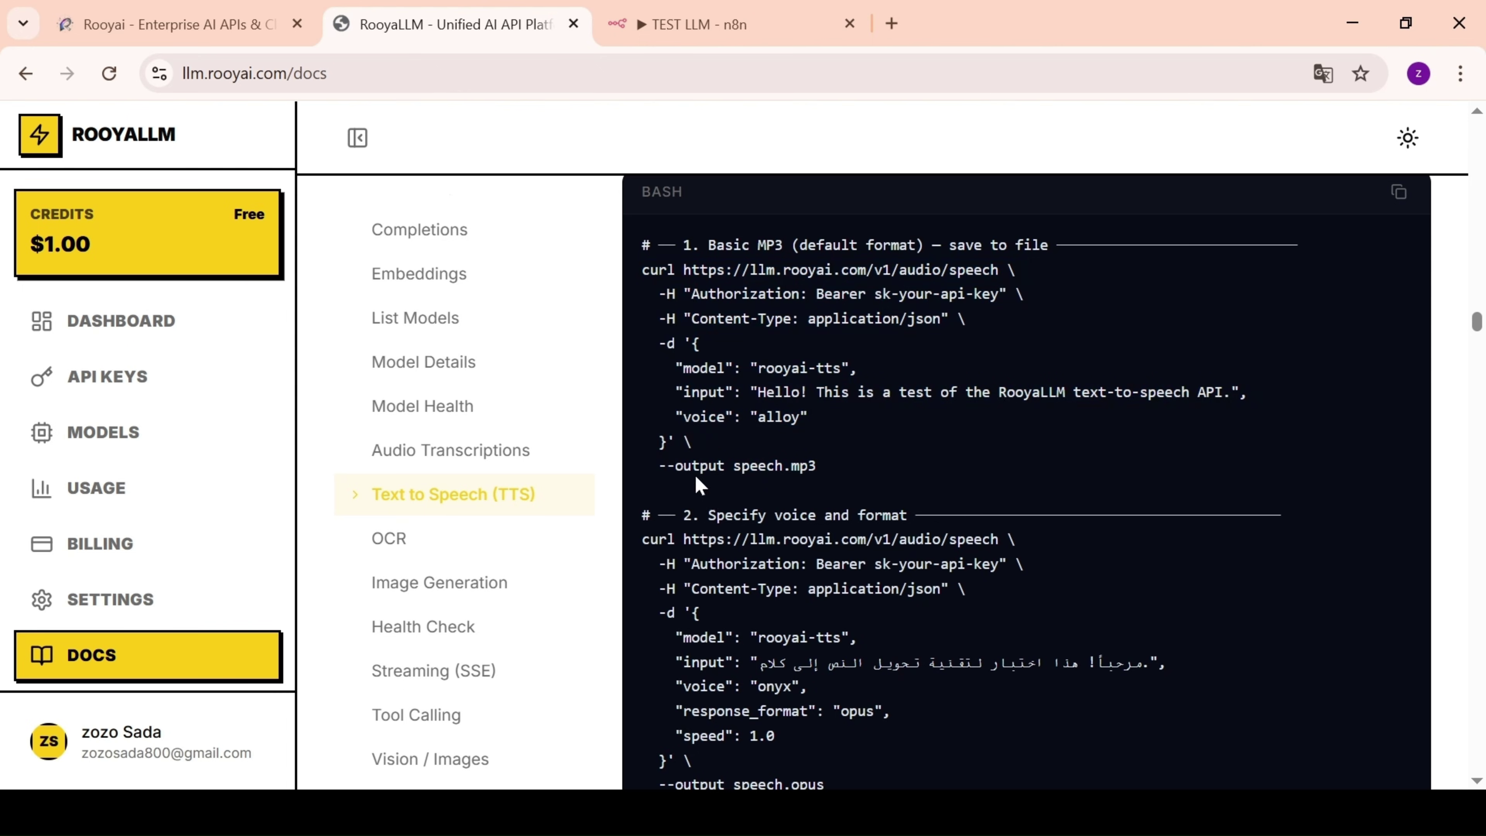
- Copy the whole cURL command of the "Specify voice and format" text-to-speech example
{"action": "scroll", "coordinate": [822, 603], "scroll_direction": "down", "scroll_amount": 3}
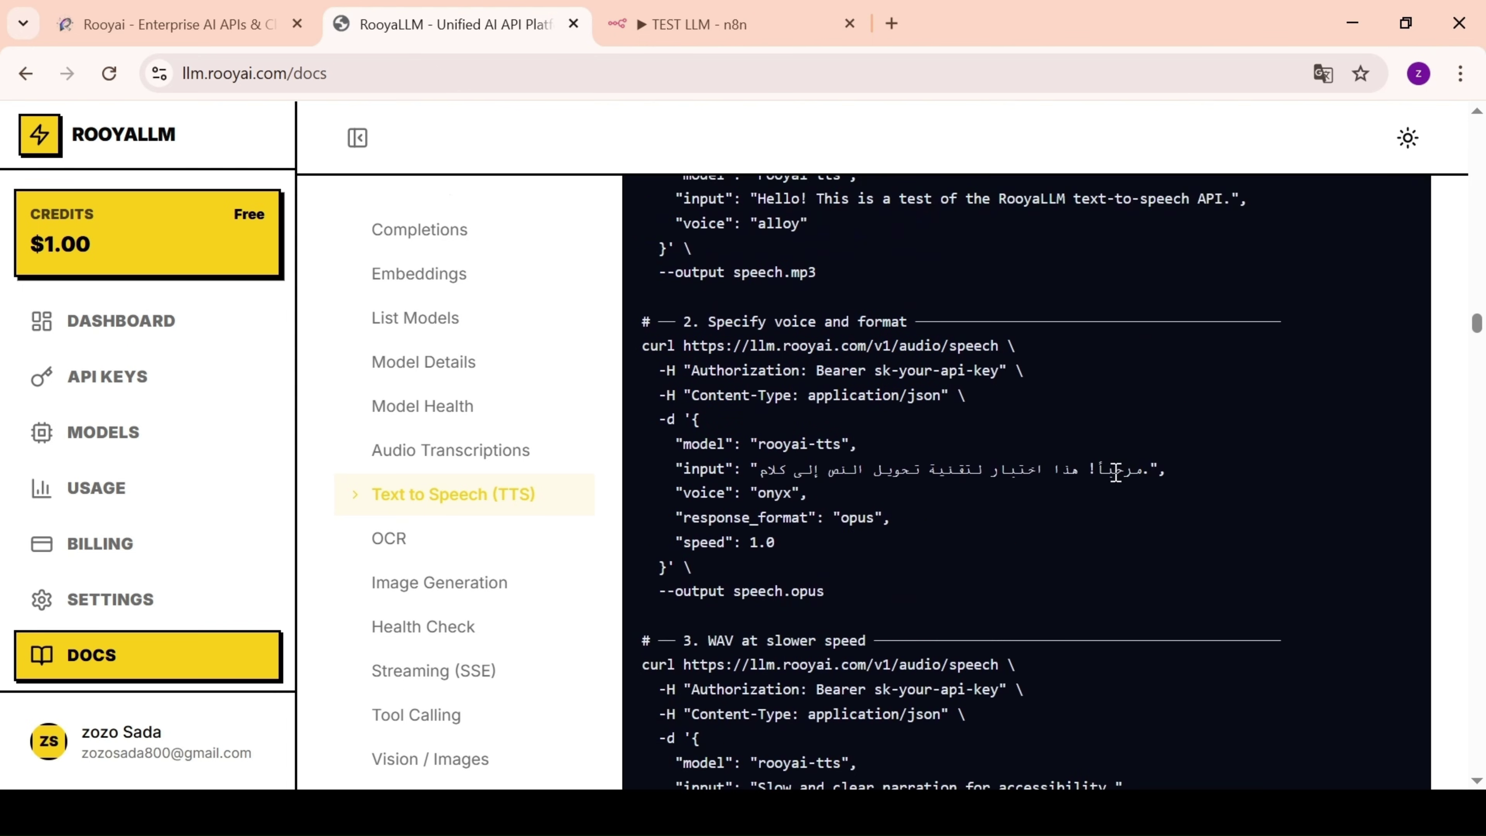
{"action": "left_click_drag", "start_coordinate": [1116, 473], "coordinate": [900, 472]}
{"action": "left_click_drag", "start_coordinate": [800, 607], "coordinate": [644, 350]}
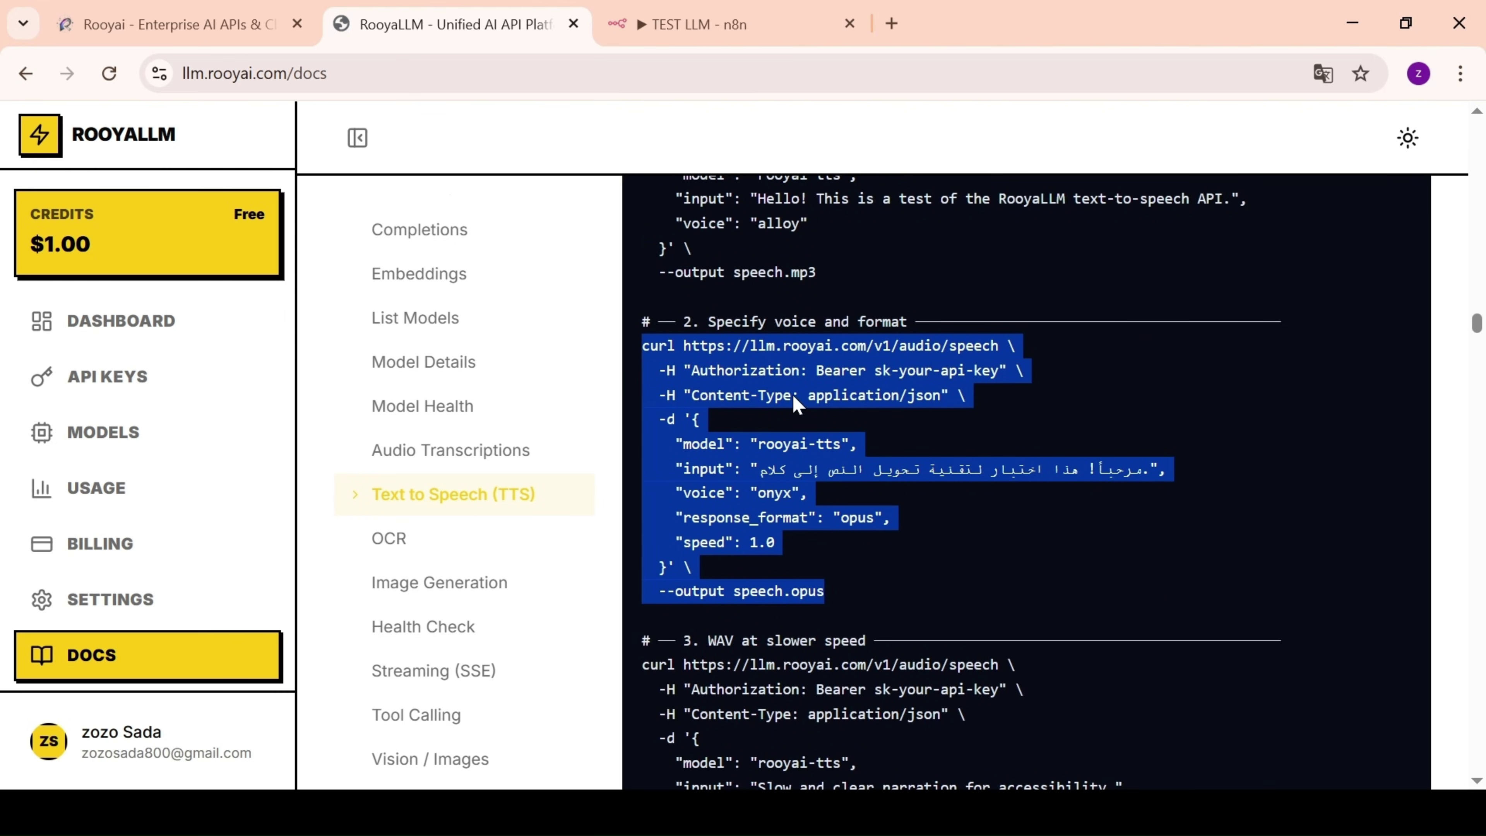
- Switch to the TEST LLM workflow in n8n and add an HTTP Request node
{"action": "left_click", "coordinate": [699, 24]}
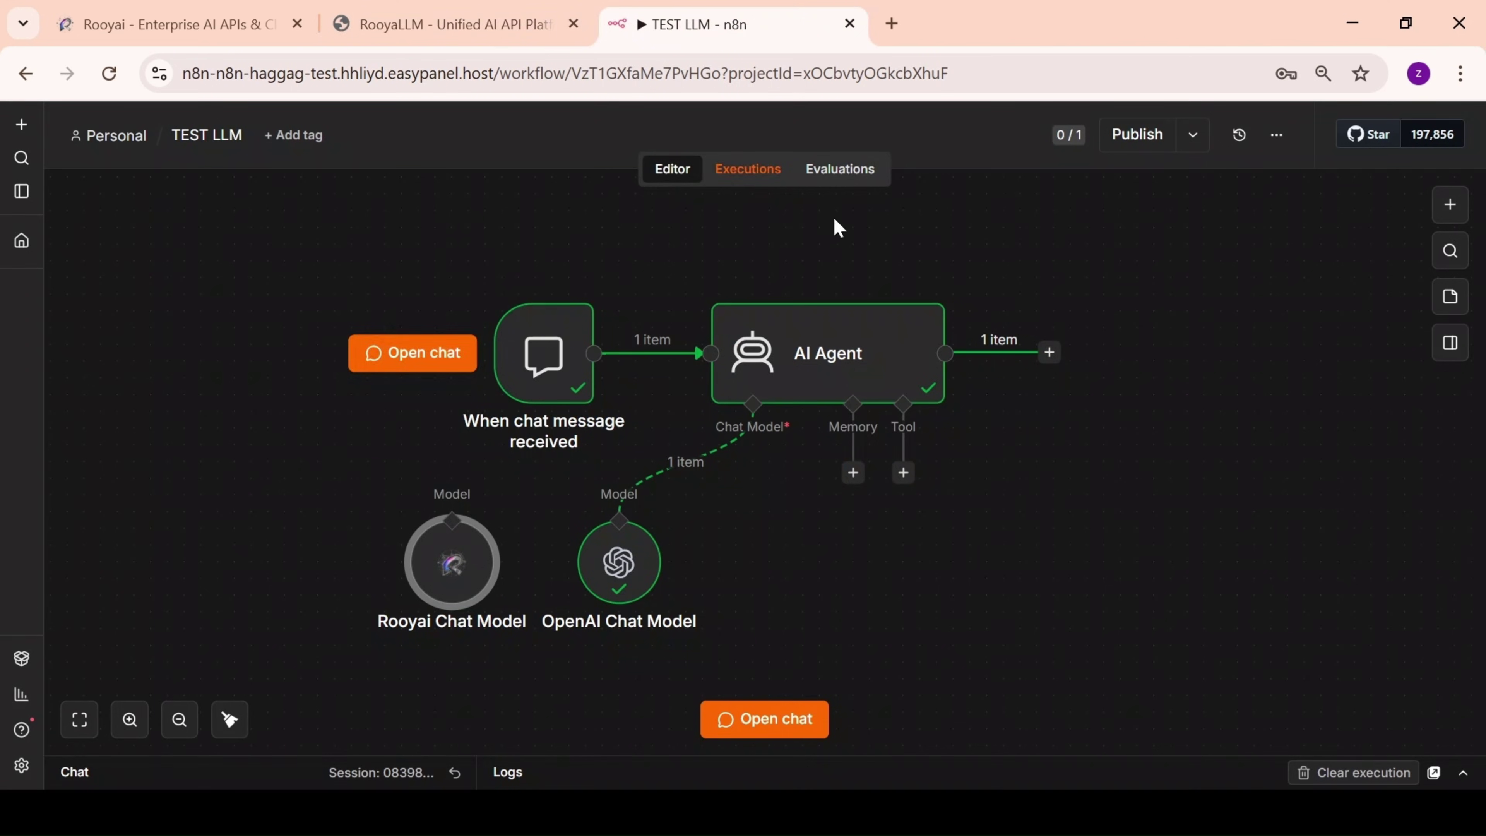
{"action": "left_click", "coordinate": [1457, 211]}
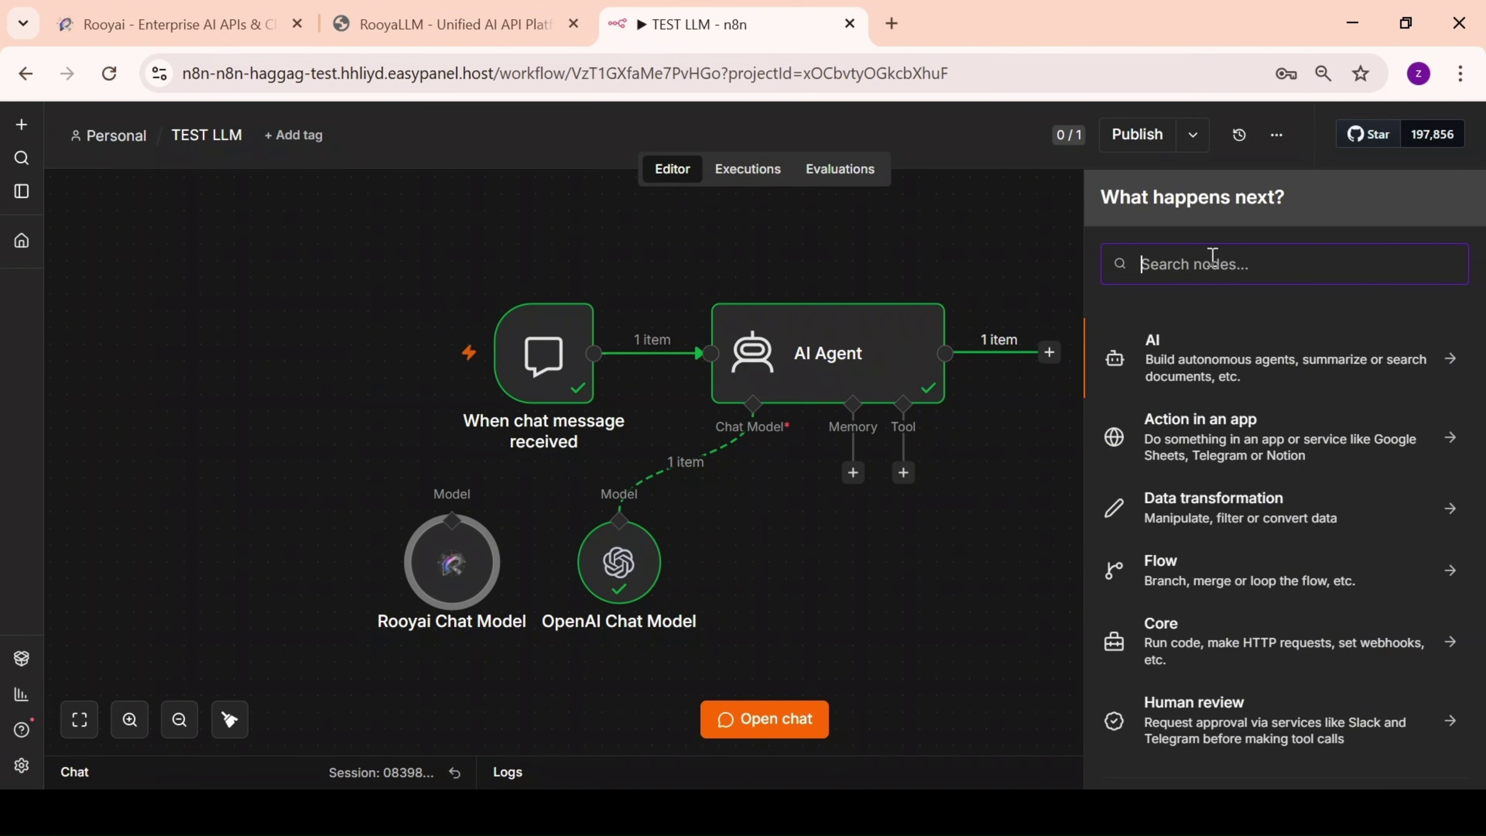
{"action": "type", "text": "htp"}
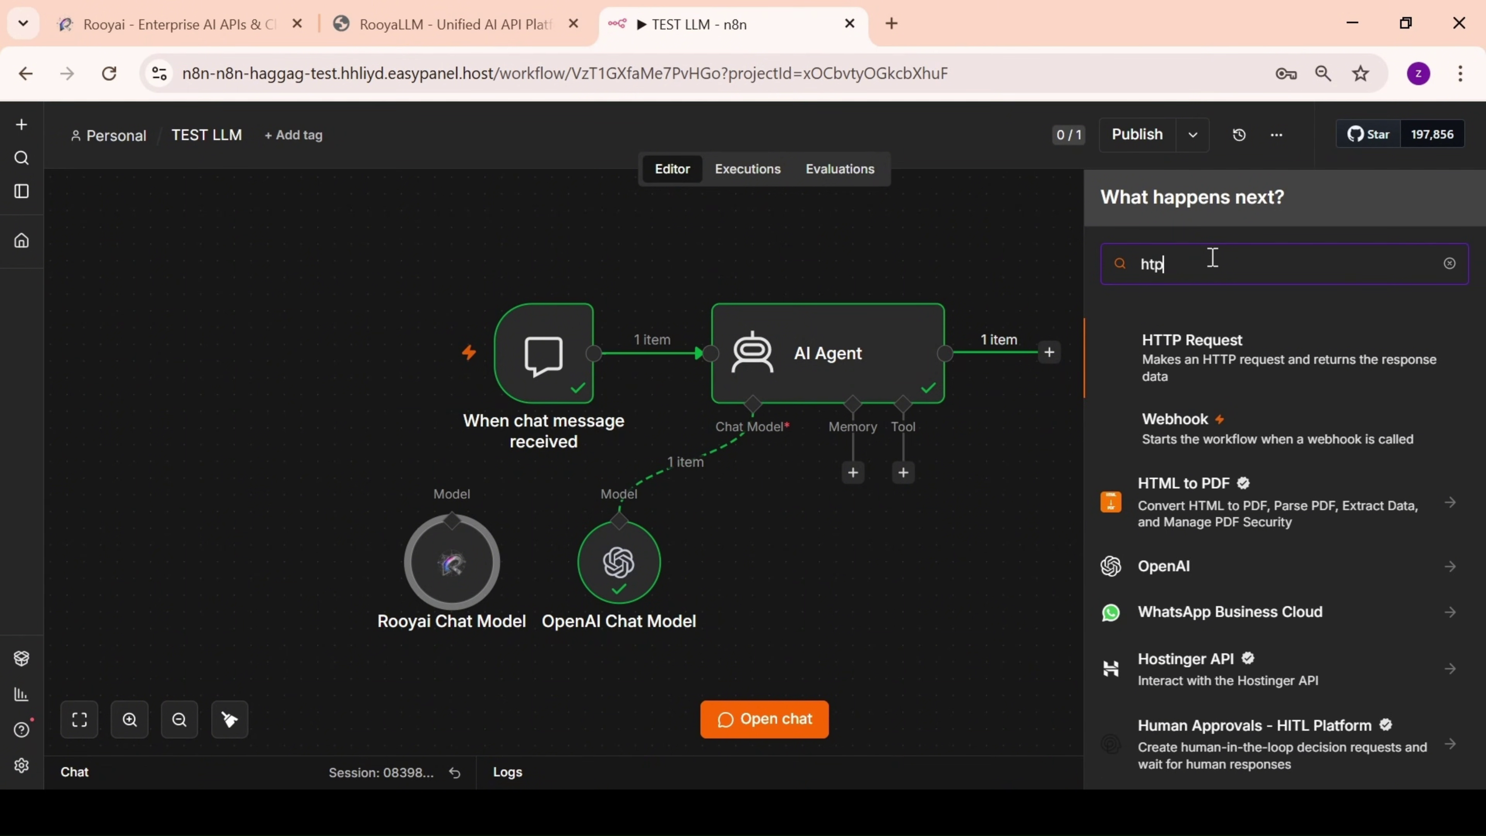
{"action": "key", "text": "BackSpace"}
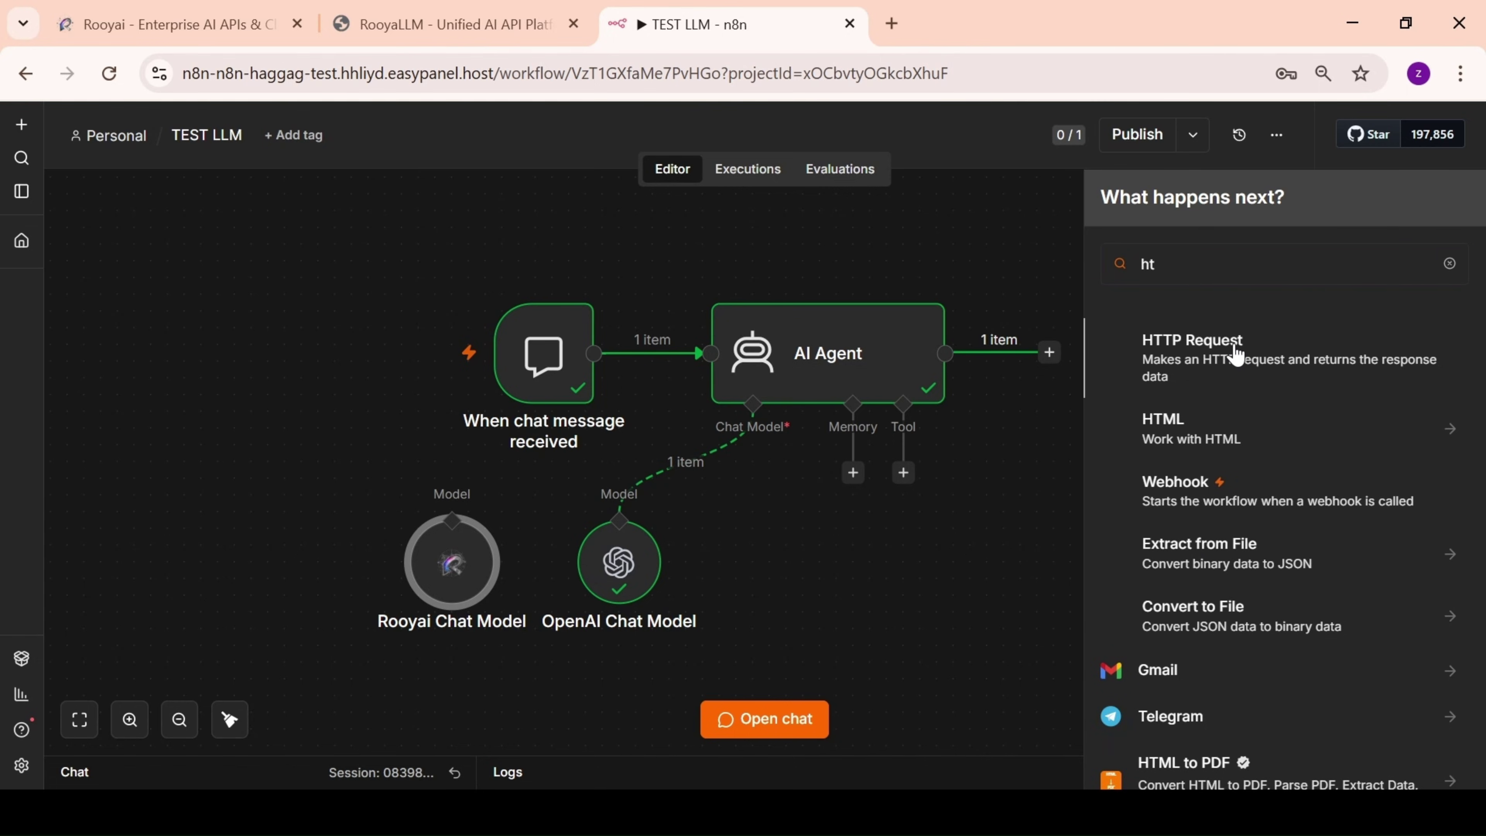
{"action": "left_click", "coordinate": [1236, 351]}
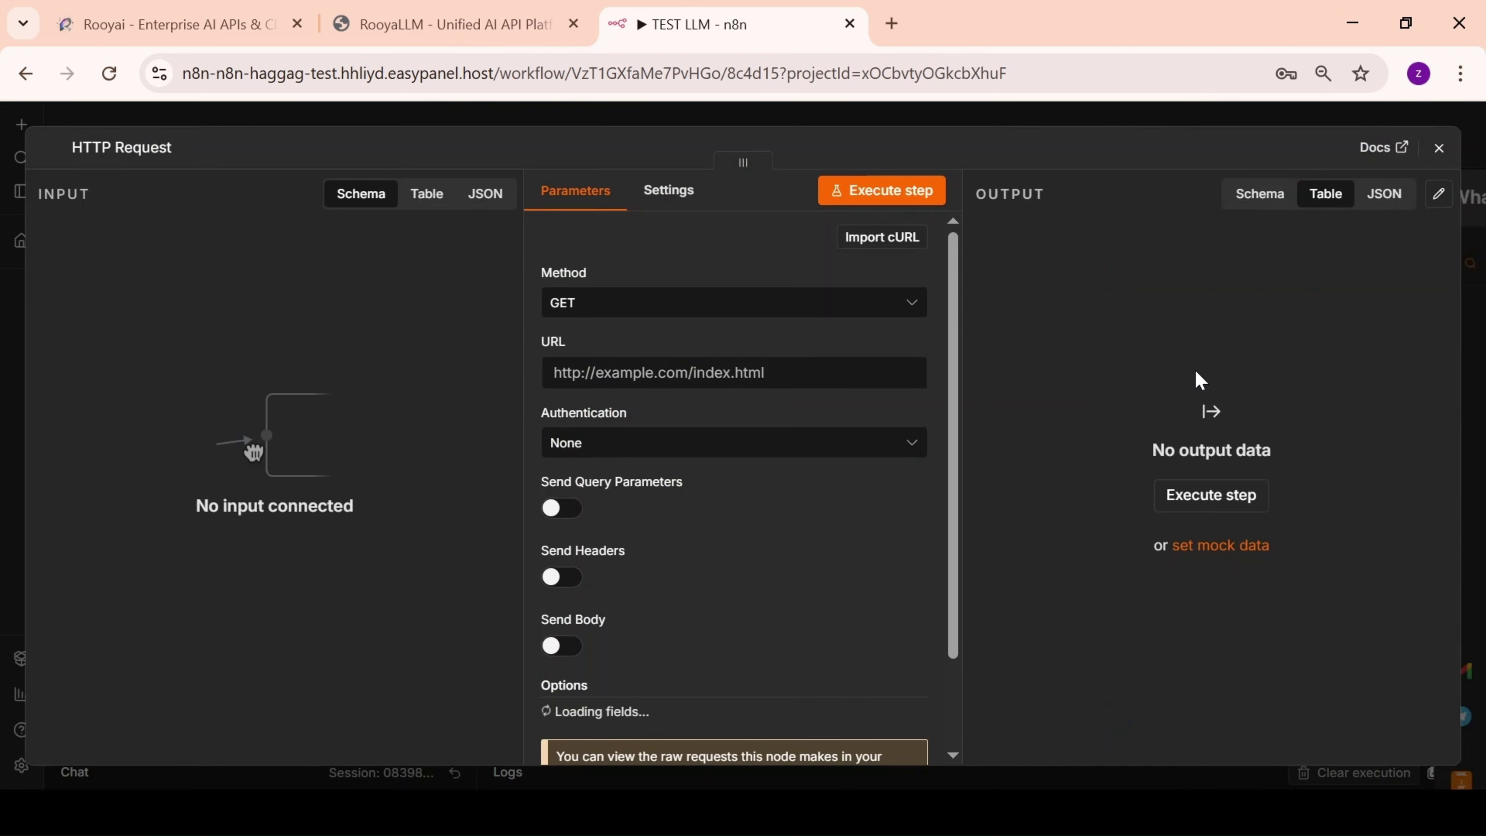
- Import the copied text-to-speech cURL command into the HTTP Request node
{"action": "left_click", "coordinate": [874, 241]}
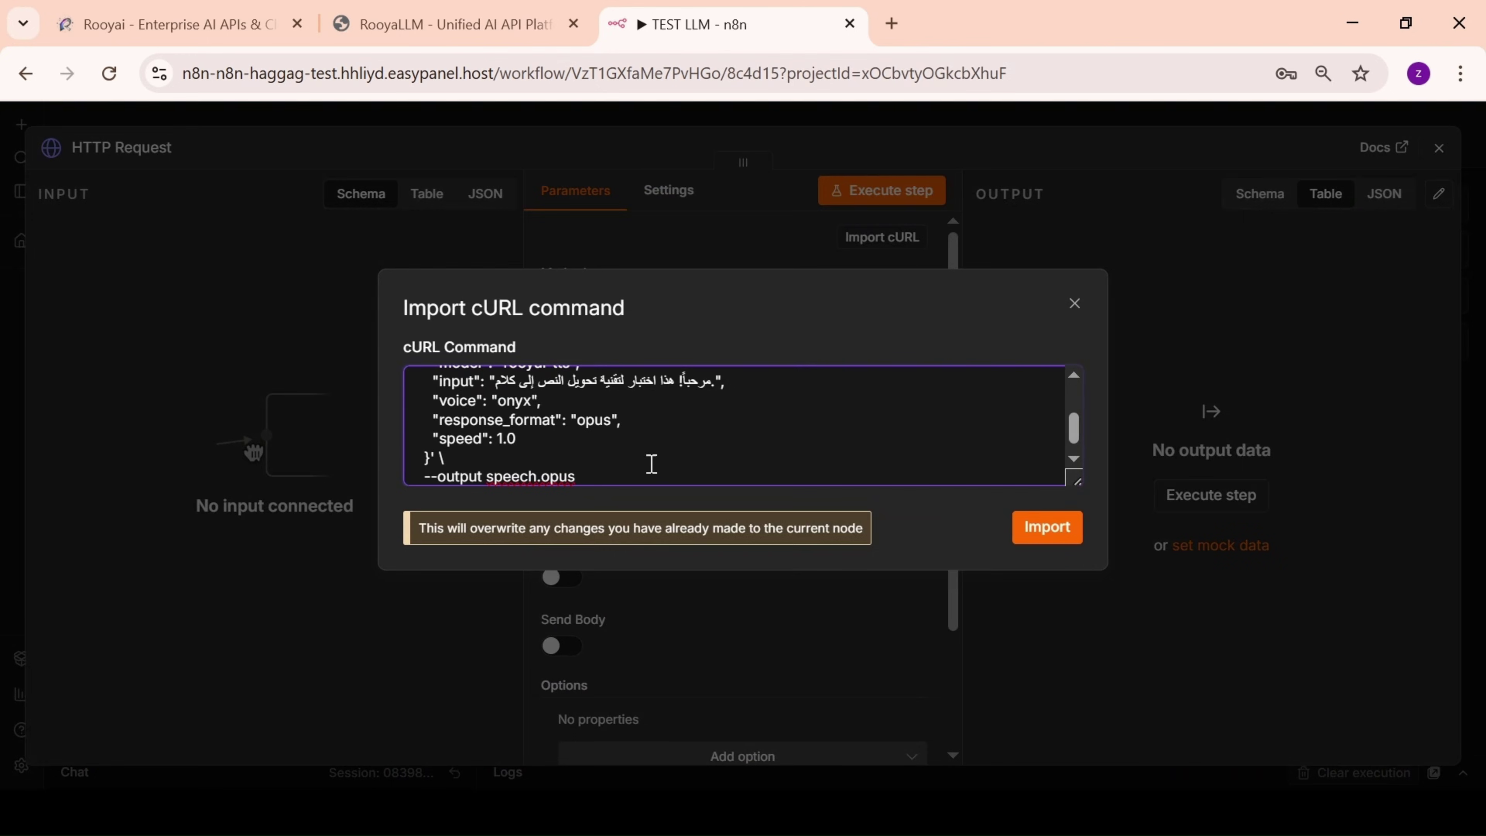
{"action": "scroll", "coordinate": [651, 464], "scroll_direction": "up", "scroll_amount": 3}
{"action": "scroll", "coordinate": [729, 428], "scroll_direction": "down", "scroll_amount": 3}
{"action": "left_click", "coordinate": [1063, 535]}
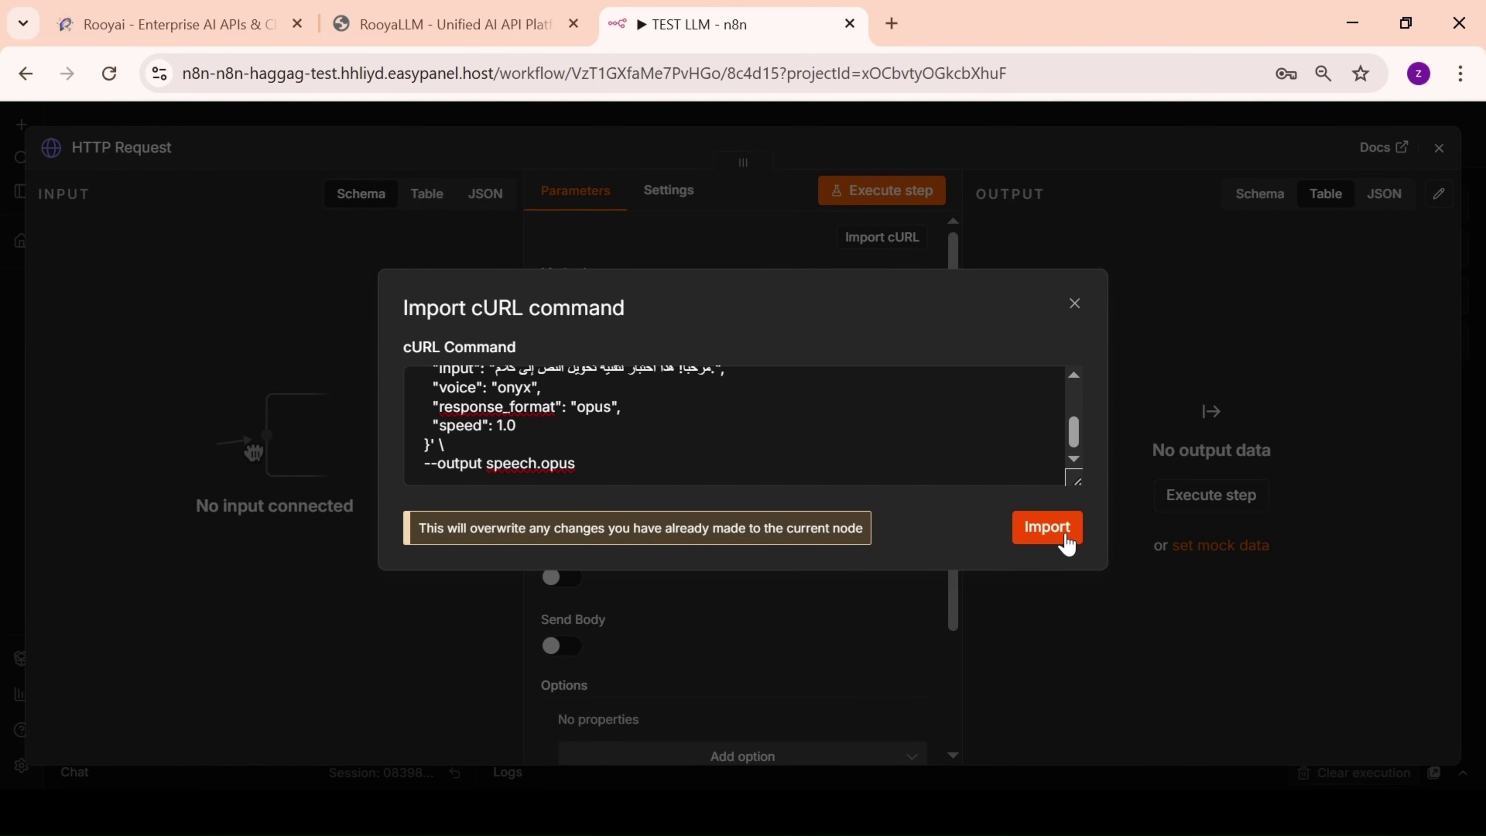
{"action": "left_click", "coordinate": [1065, 542]}
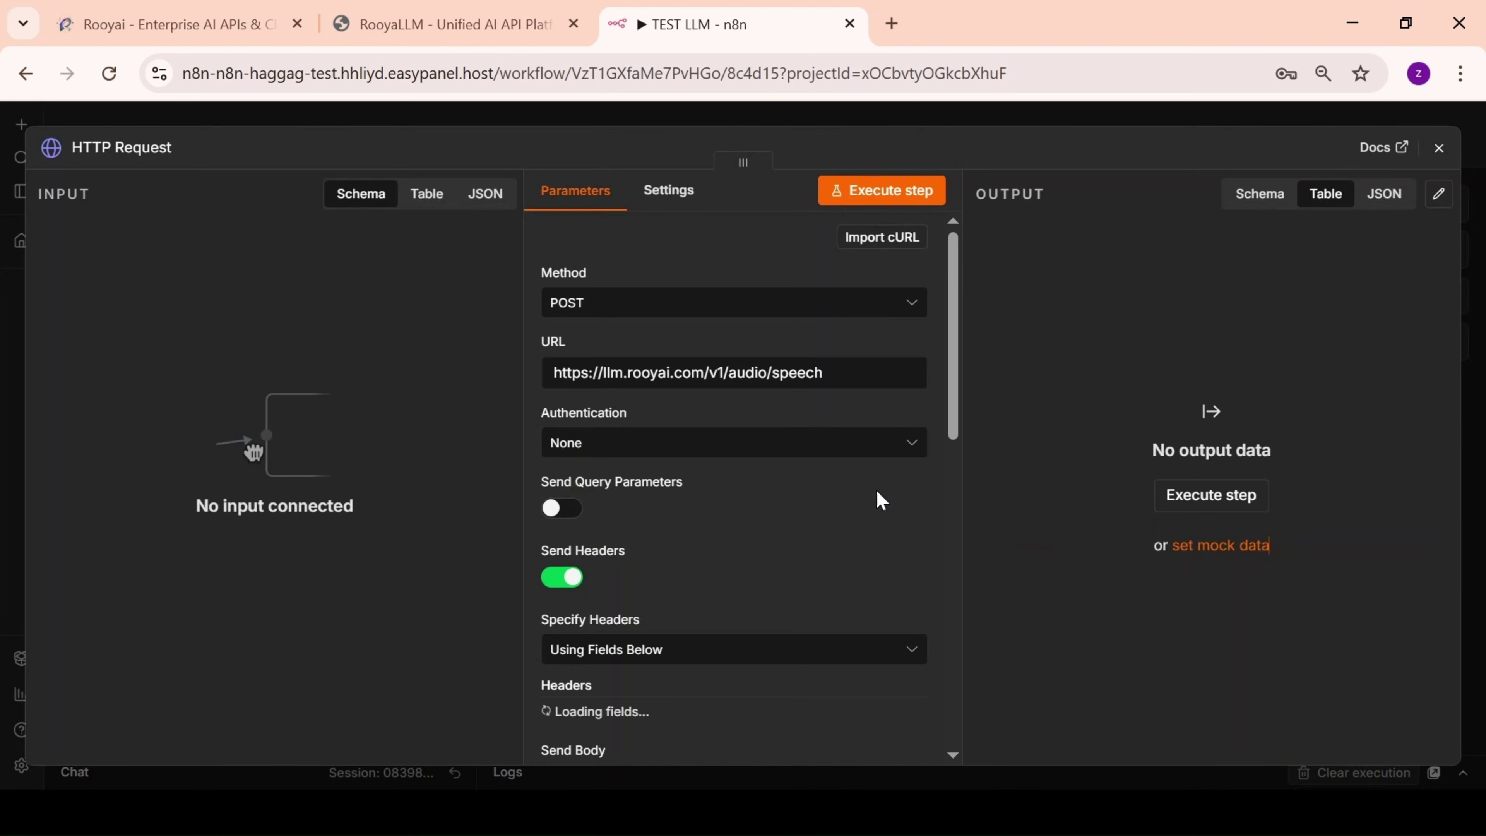
- Check the HTTP Request node's imported headers and body parameters, including the Arabic input text
{"action": "scroll", "coordinate": [690, 510], "scroll_direction": "down", "scroll_amount": 12}
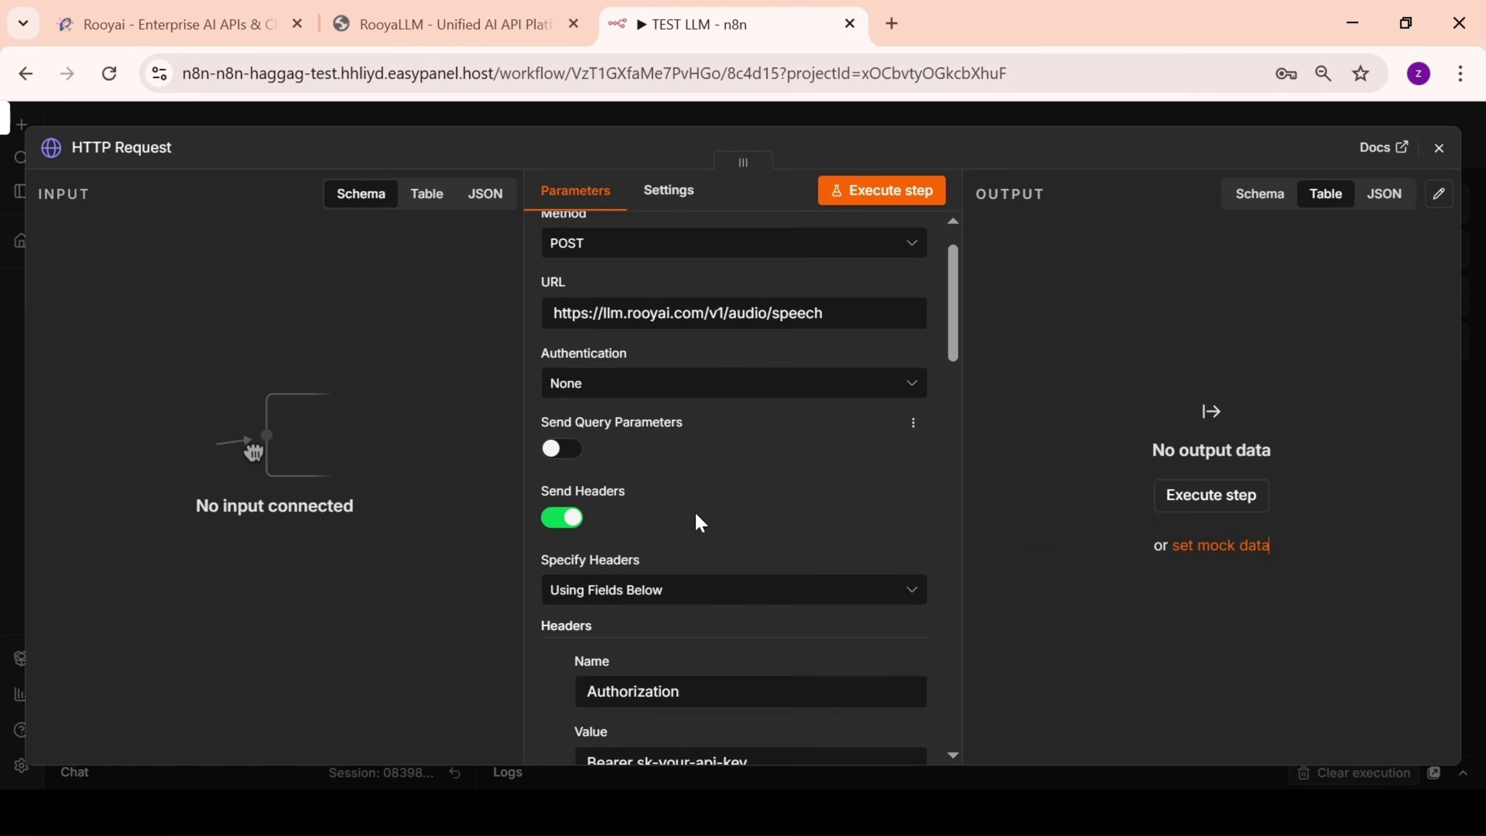
{"action": "scroll", "coordinate": [739, 510], "scroll_direction": "down", "scroll_amount": 10}
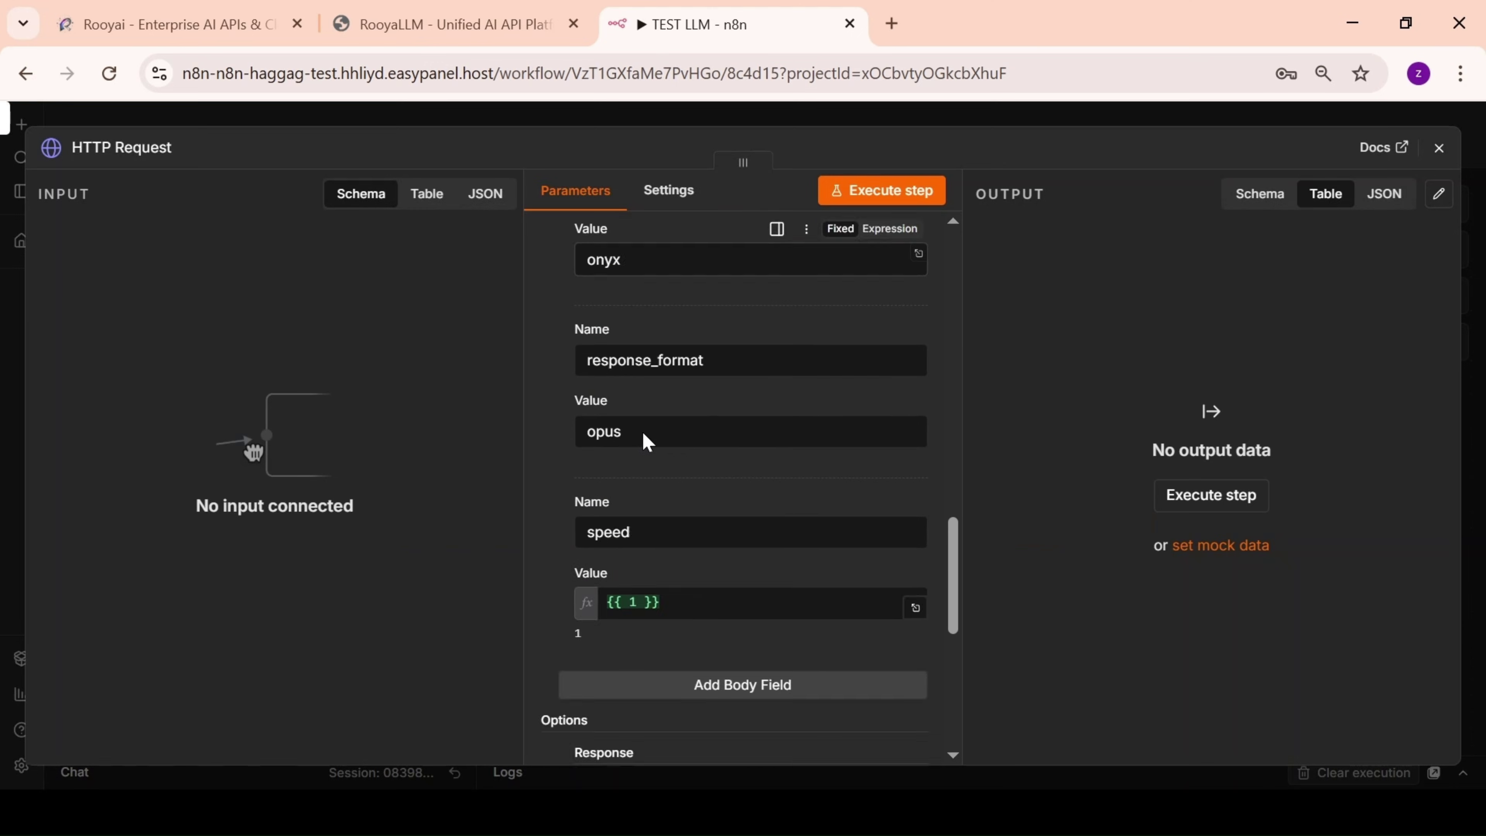
{"action": "scroll", "coordinate": [676, 410], "scroll_direction": "down", "scroll_amount": 4}
{"action": "scroll", "coordinate": [706, 451], "scroll_direction": "up", "scroll_amount": 15}
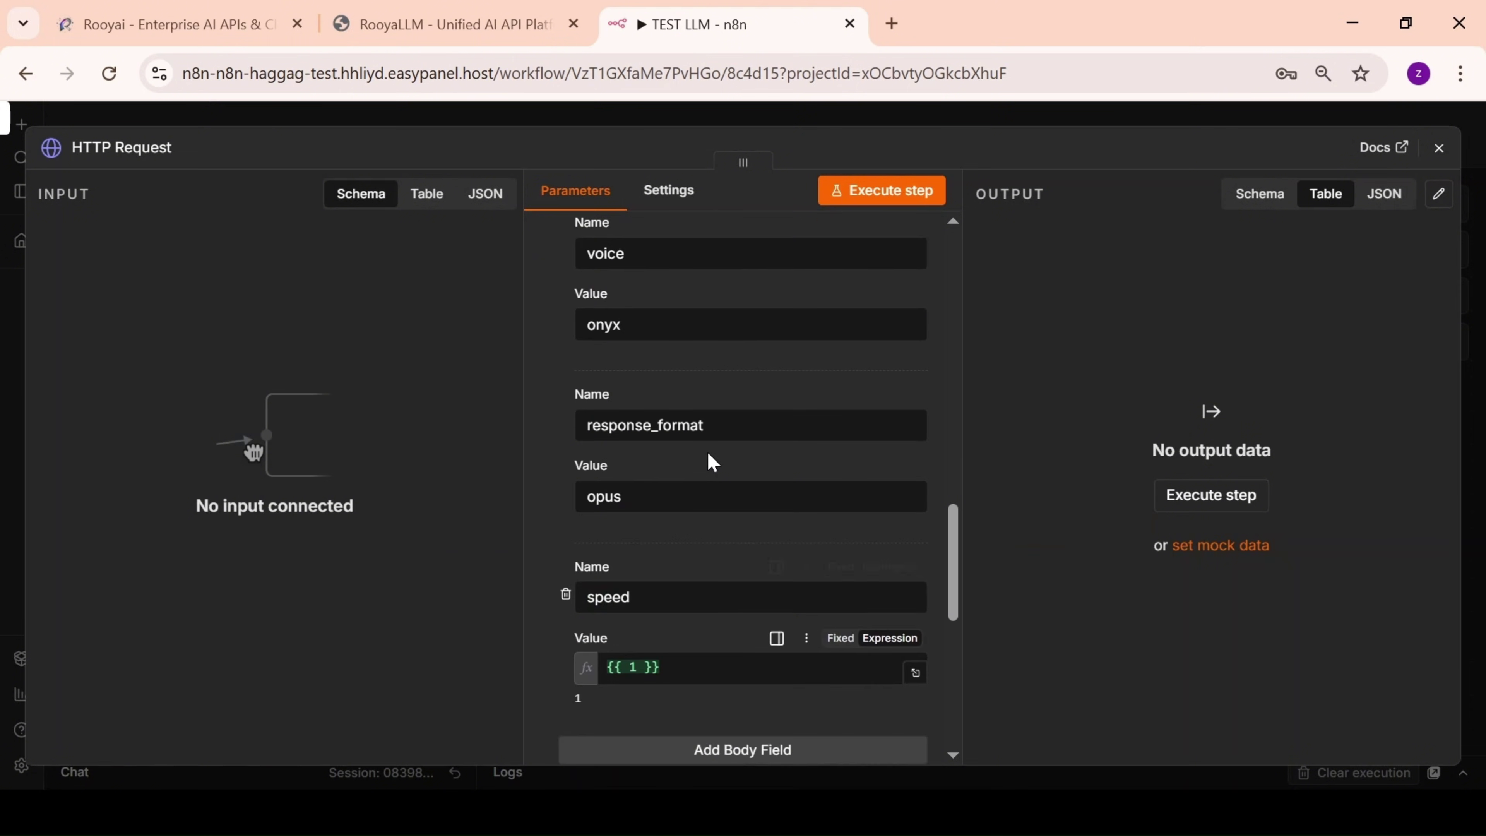
{"action": "left_click_drag", "start_coordinate": [767, 539], "coordinate": [611, 530]}
{"action": "left_click", "coordinate": [729, 567]}
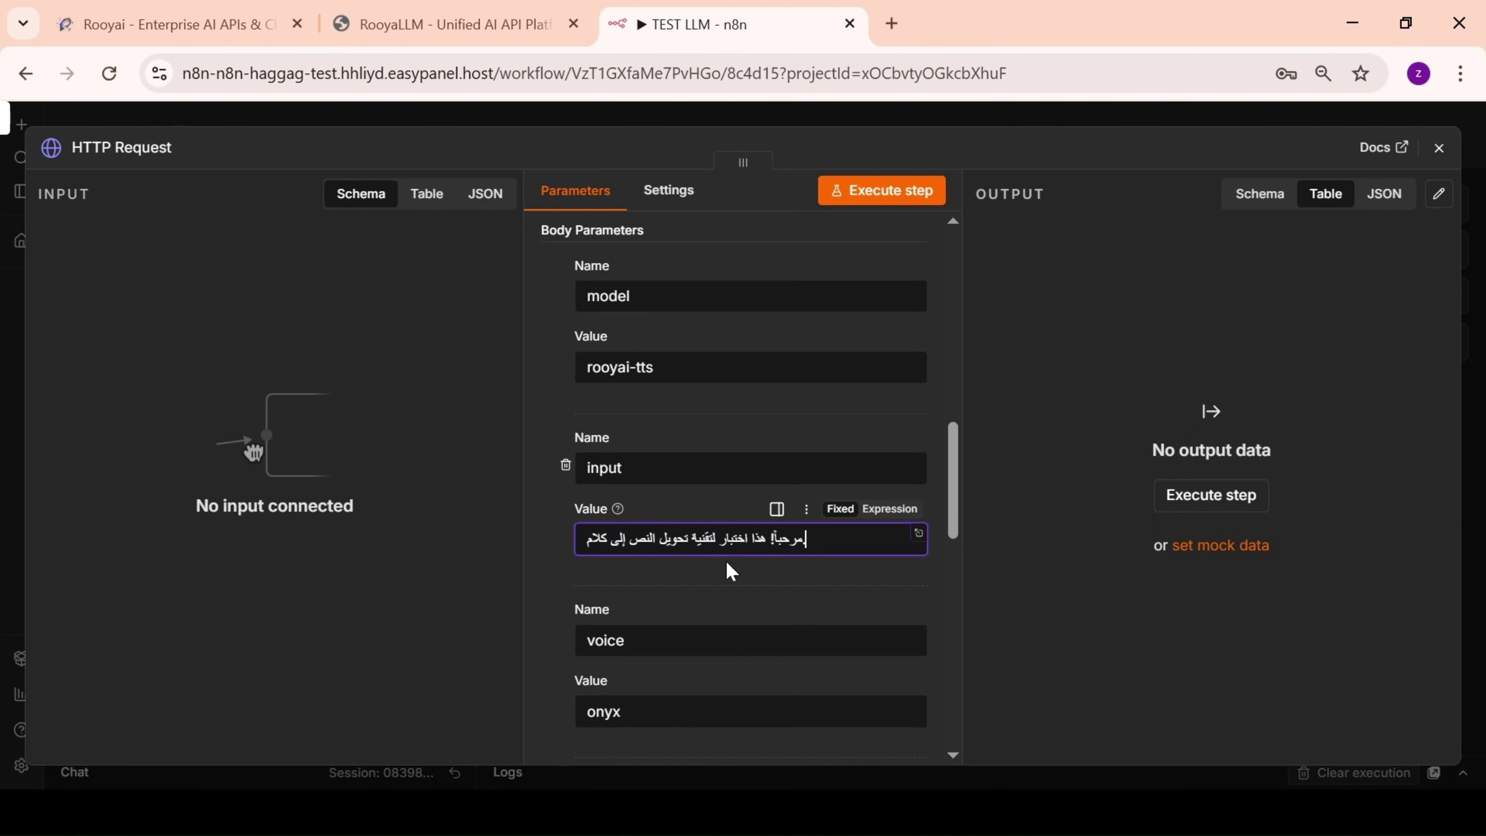
- Replace the placeholder key in the HTTP Request node's Authorization header with the real API key, keeping the Bearer prefix
{"action": "scroll", "coordinate": [644, 570], "scroll_direction": "up", "scroll_amount": 8}
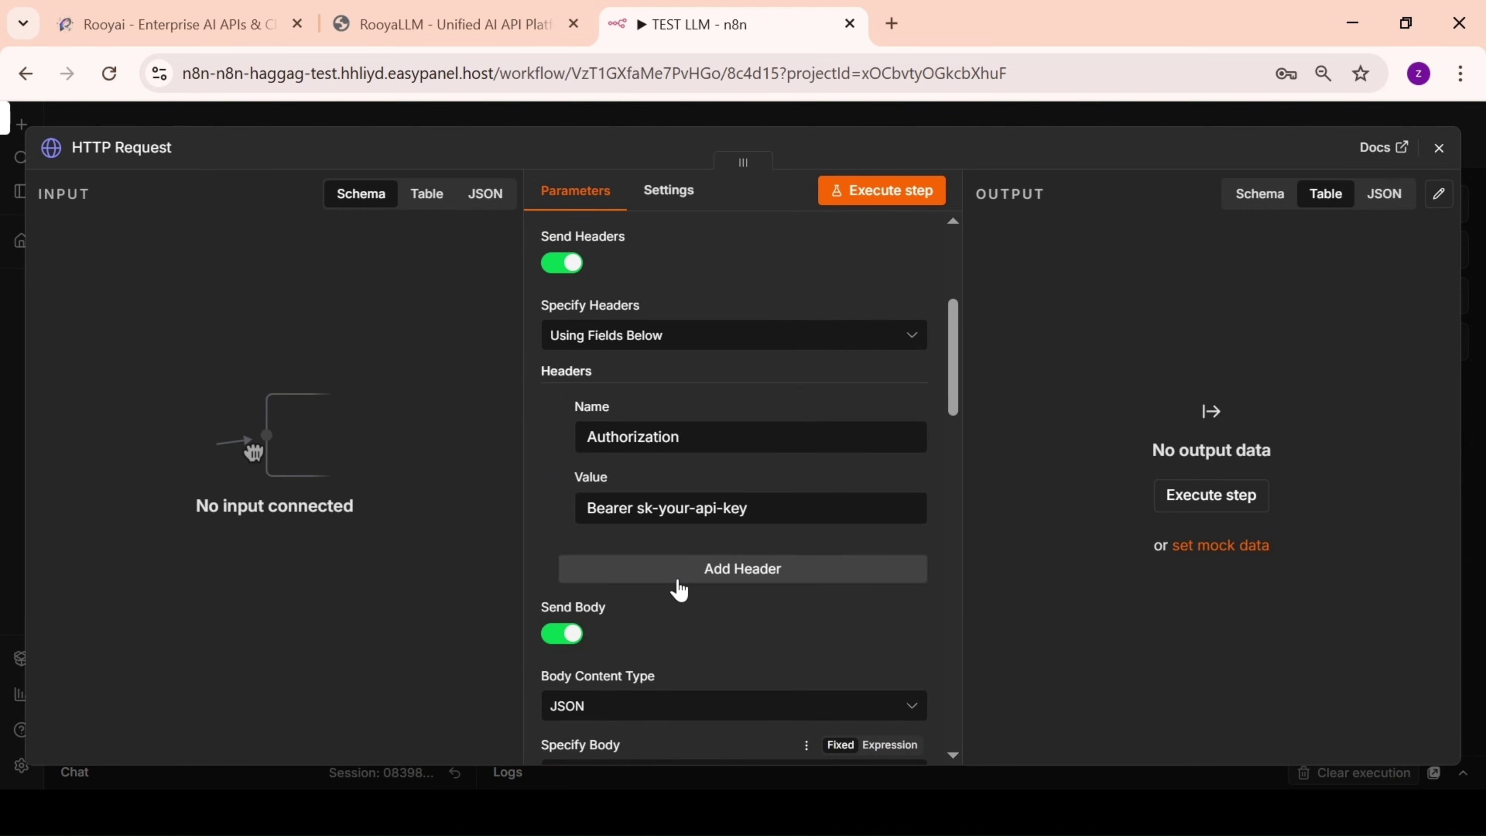
{"action": "left_click_drag", "start_coordinate": [756, 511], "coordinate": [651, 508]}
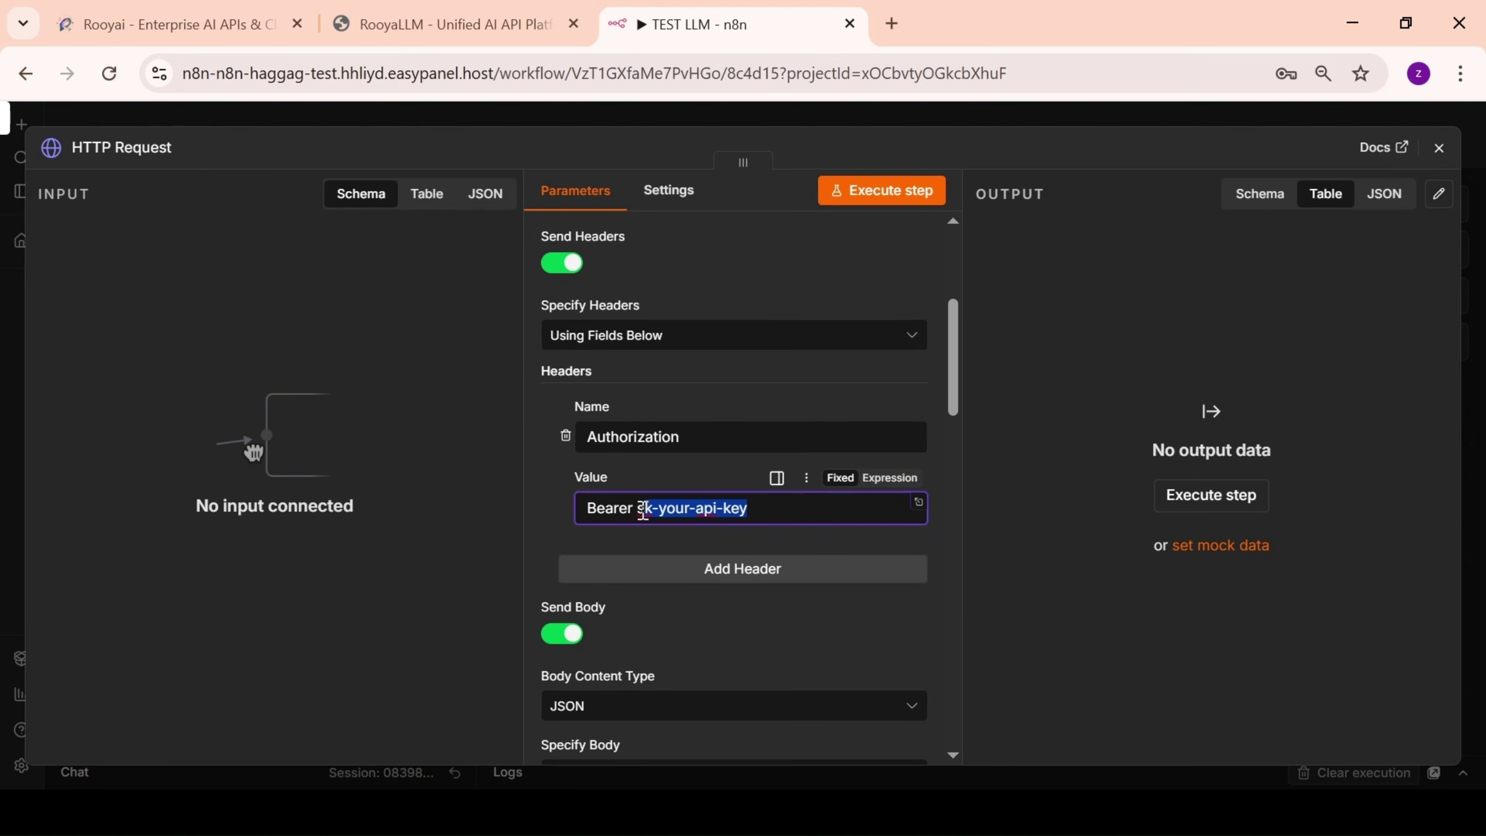
{"action": "scroll", "coordinate": [644, 507], "scroll_direction": "up", "scroll_amount": 5}
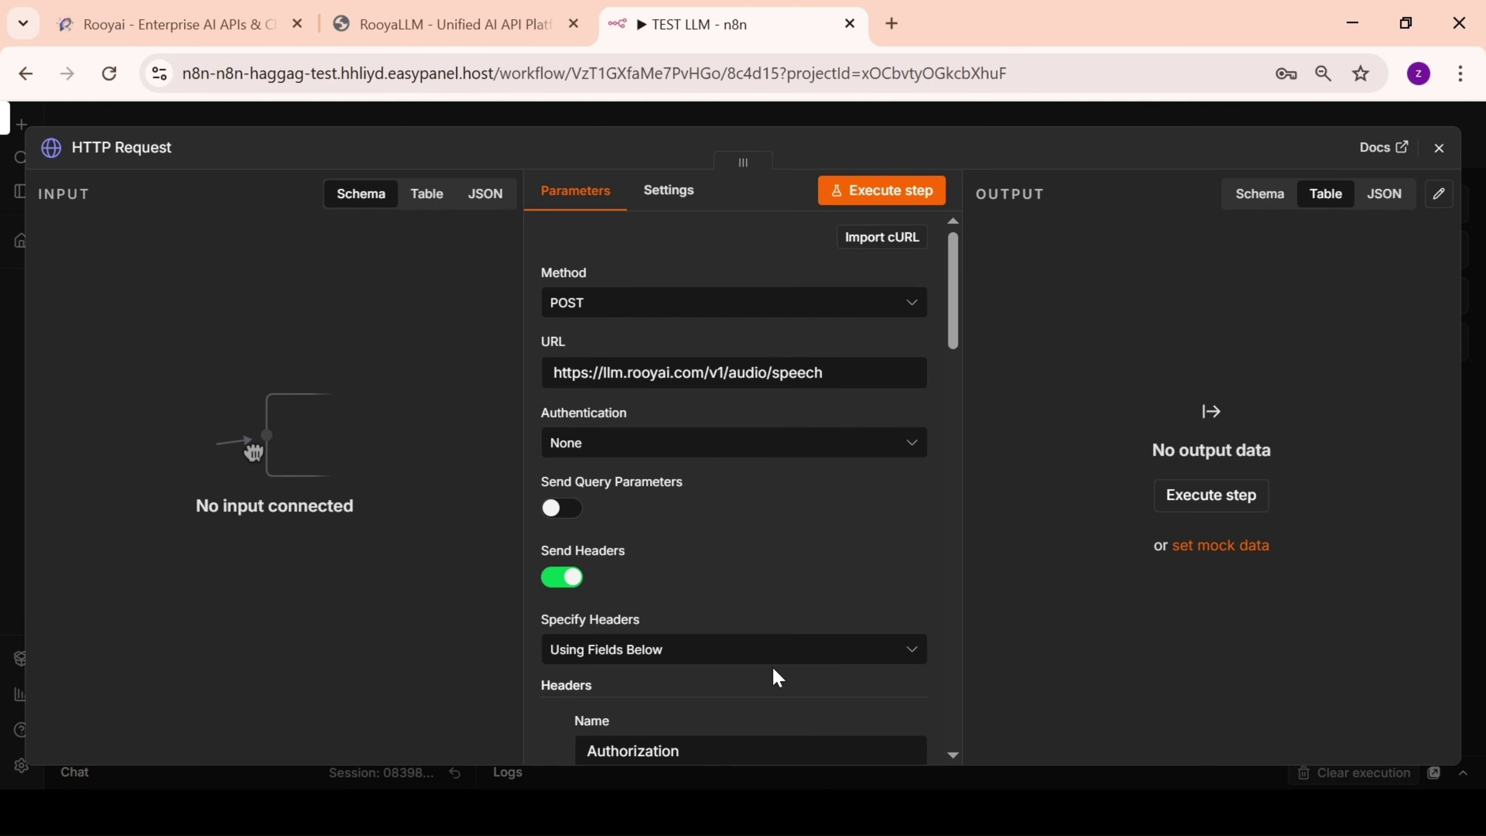
- Execute the HTTP Request step and play the speech audio it returns
{"action": "scroll", "coordinate": [813, 581], "scroll_direction": "down", "scroll_amount": 1}
{"action": "scroll", "coordinate": [801, 464], "scroll_direction": "up", "scroll_amount": 1}
{"action": "left_click", "coordinate": [911, 199]}
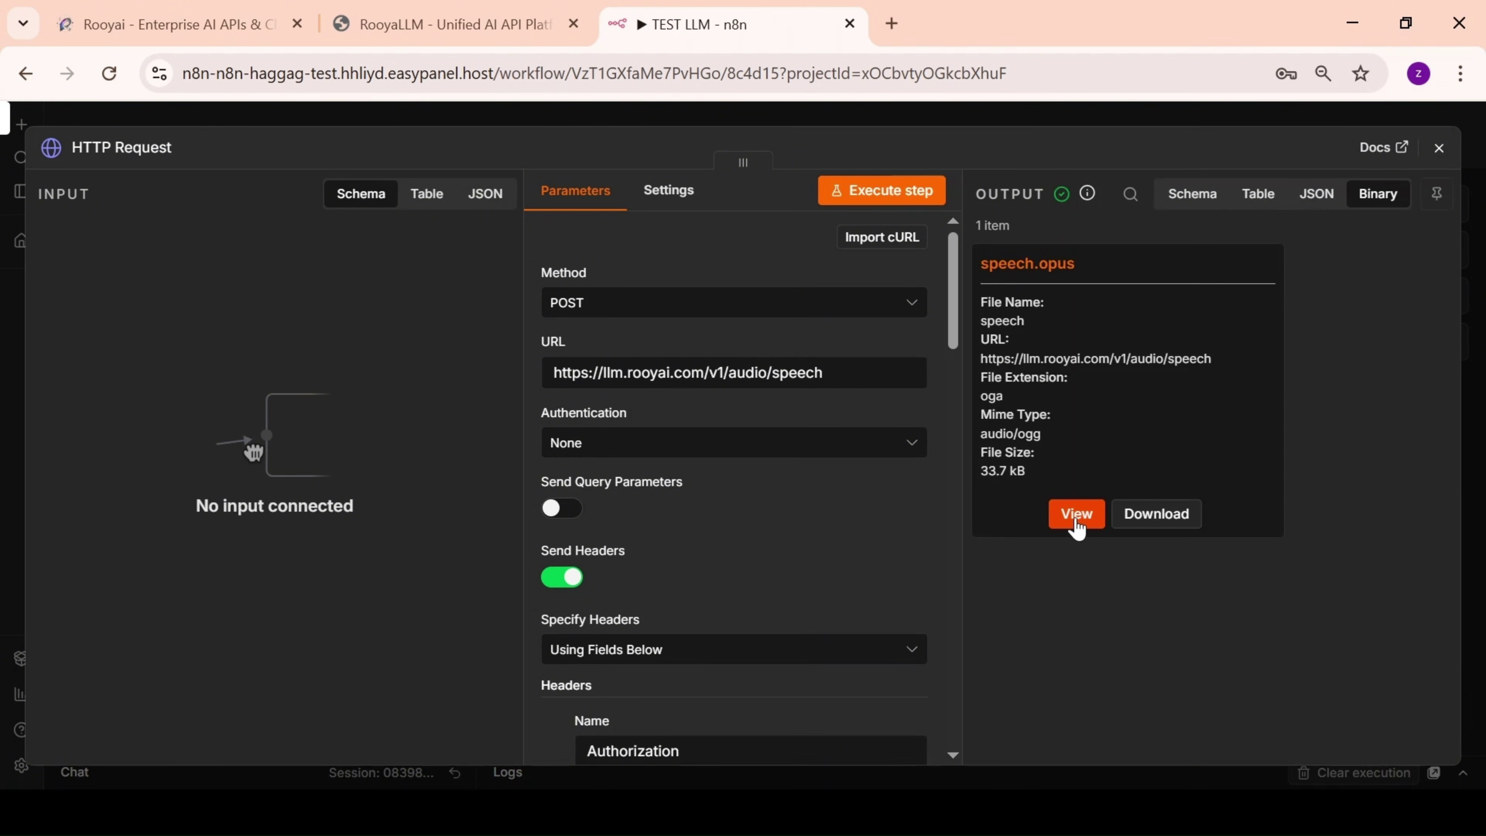
{"action": "left_click", "coordinate": [1077, 513]}
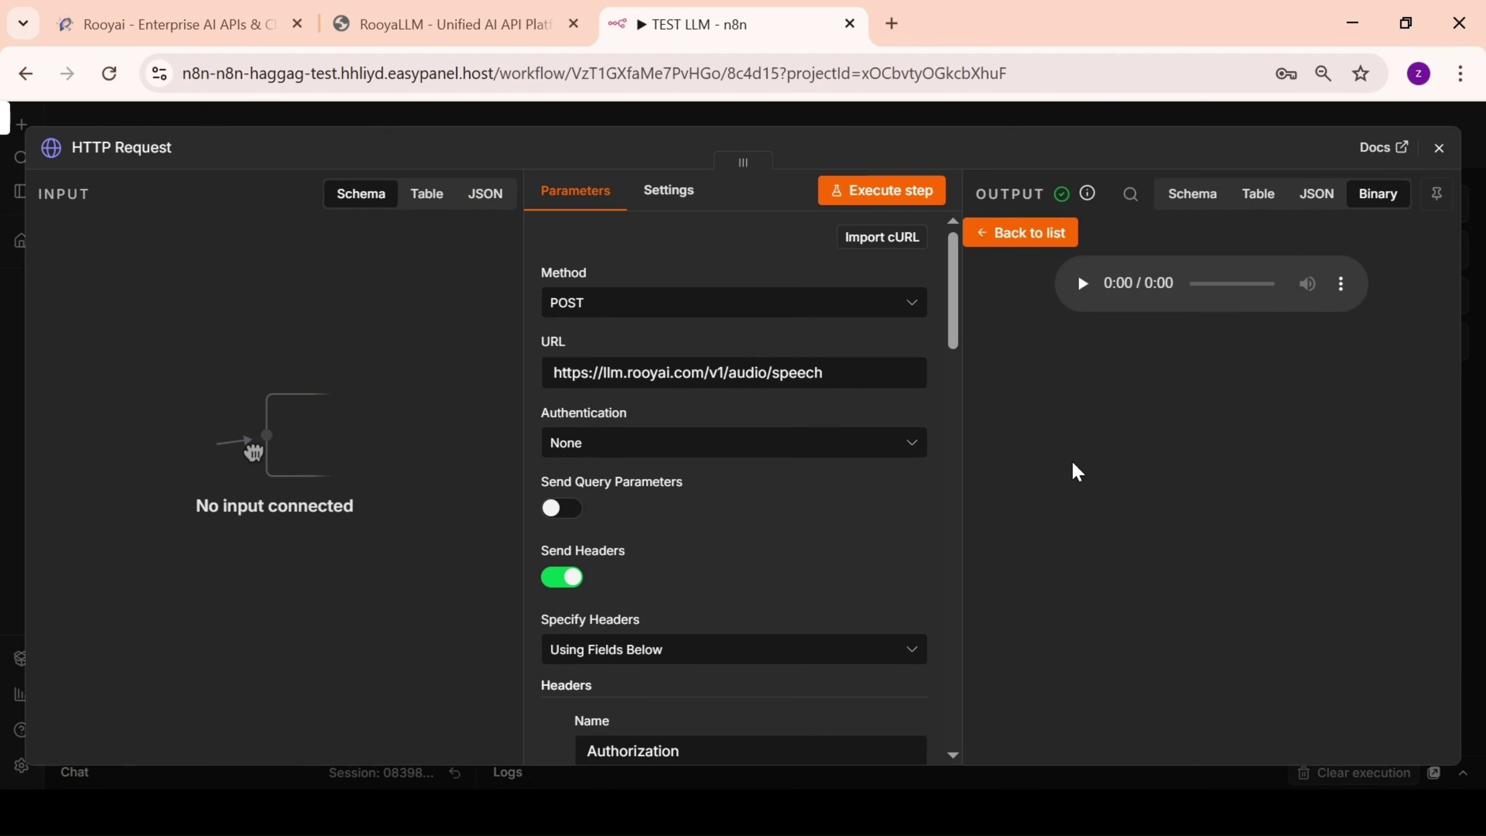
{"action": "left_click", "coordinate": [1091, 289]}
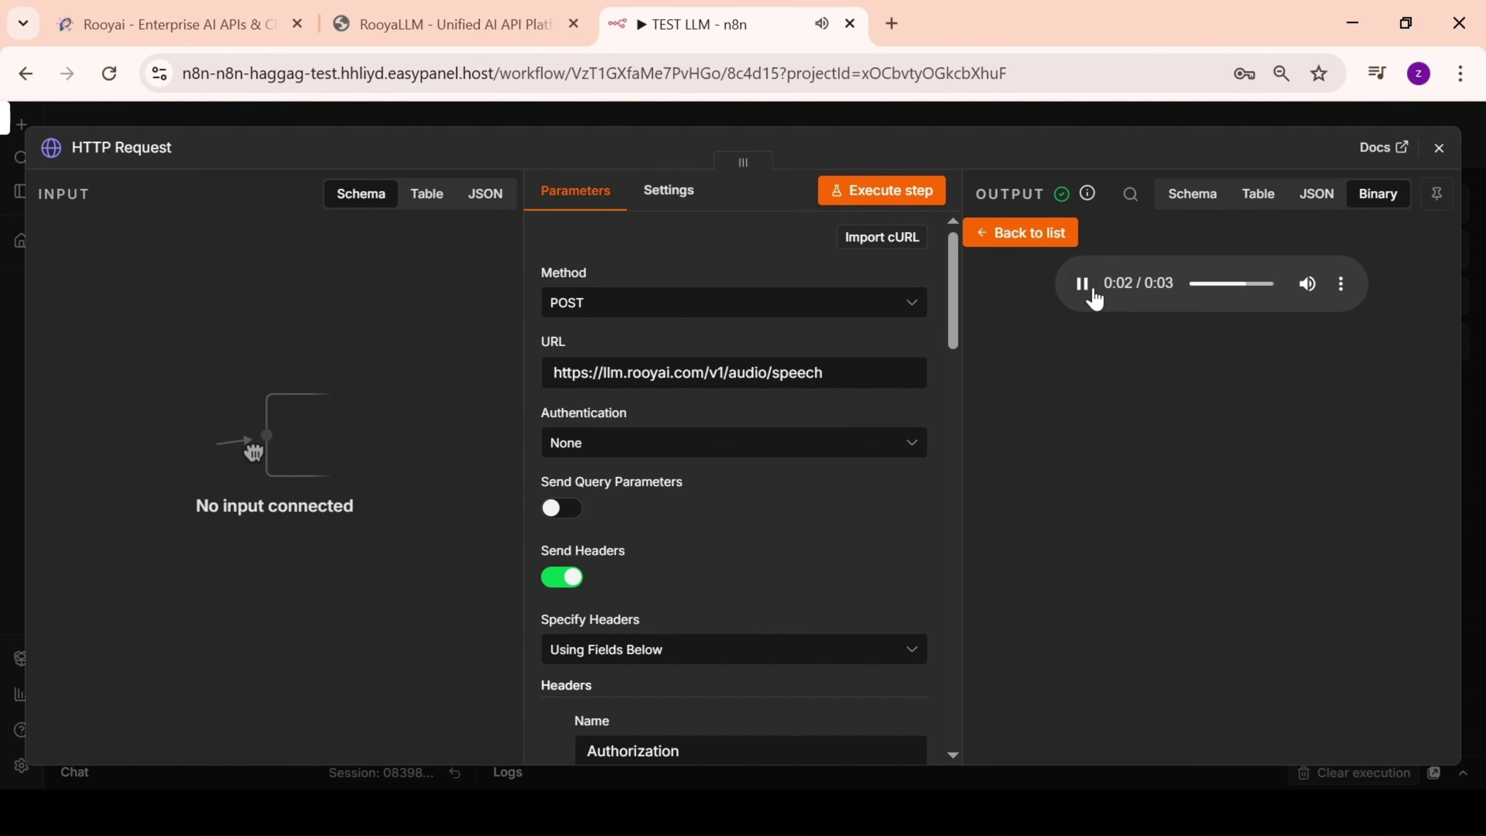
- Close the HTTP Request node's settings and place the node beside the AI Agent node on the canvas
{"action": "scroll", "coordinate": [878, 492], "scroll_direction": "down", "scroll_amount": 6}
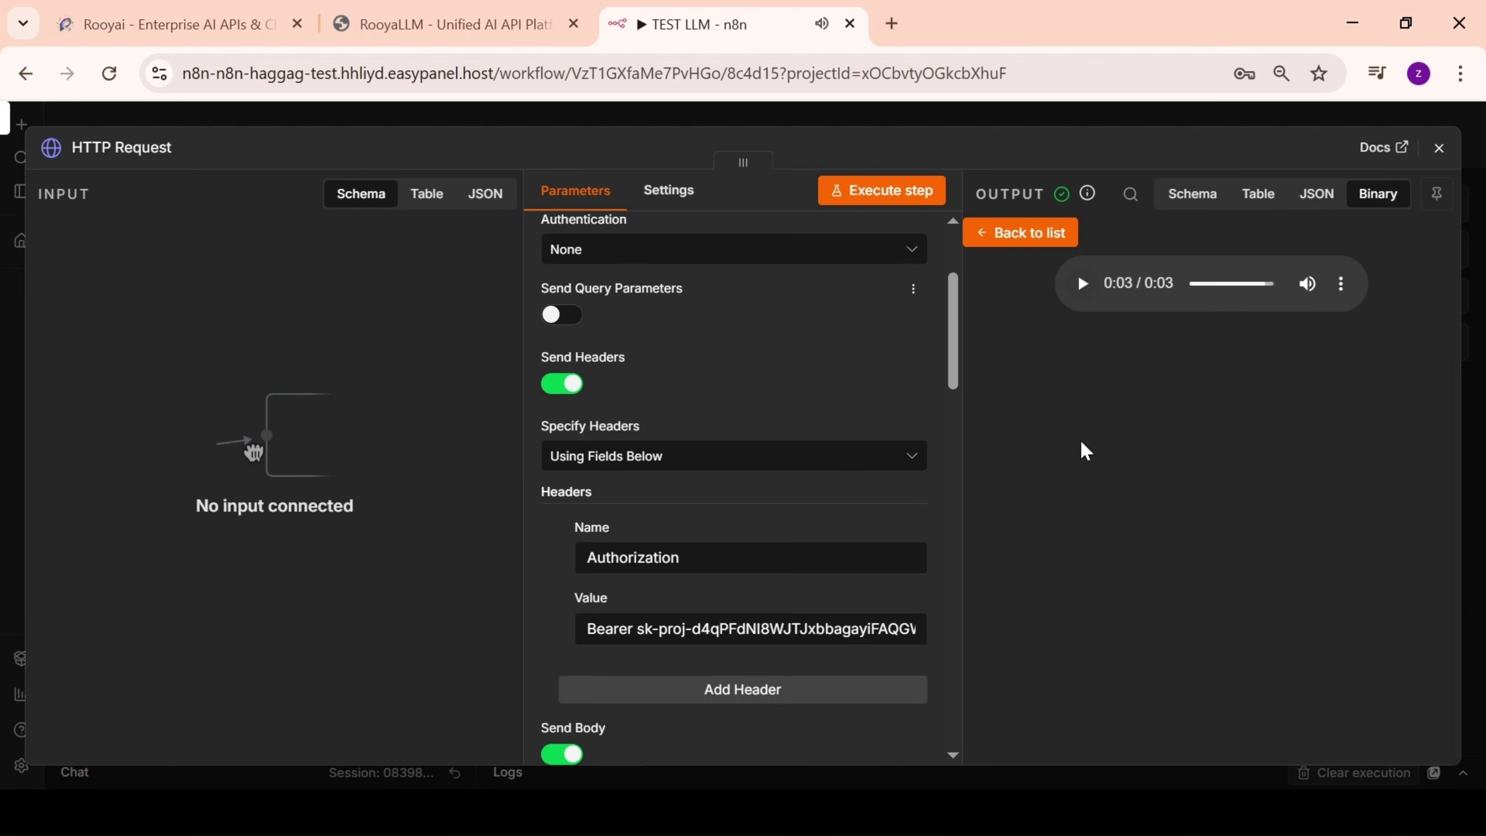
{"action": "scroll", "coordinate": [731, 515], "scroll_direction": "down", "scroll_amount": 15}
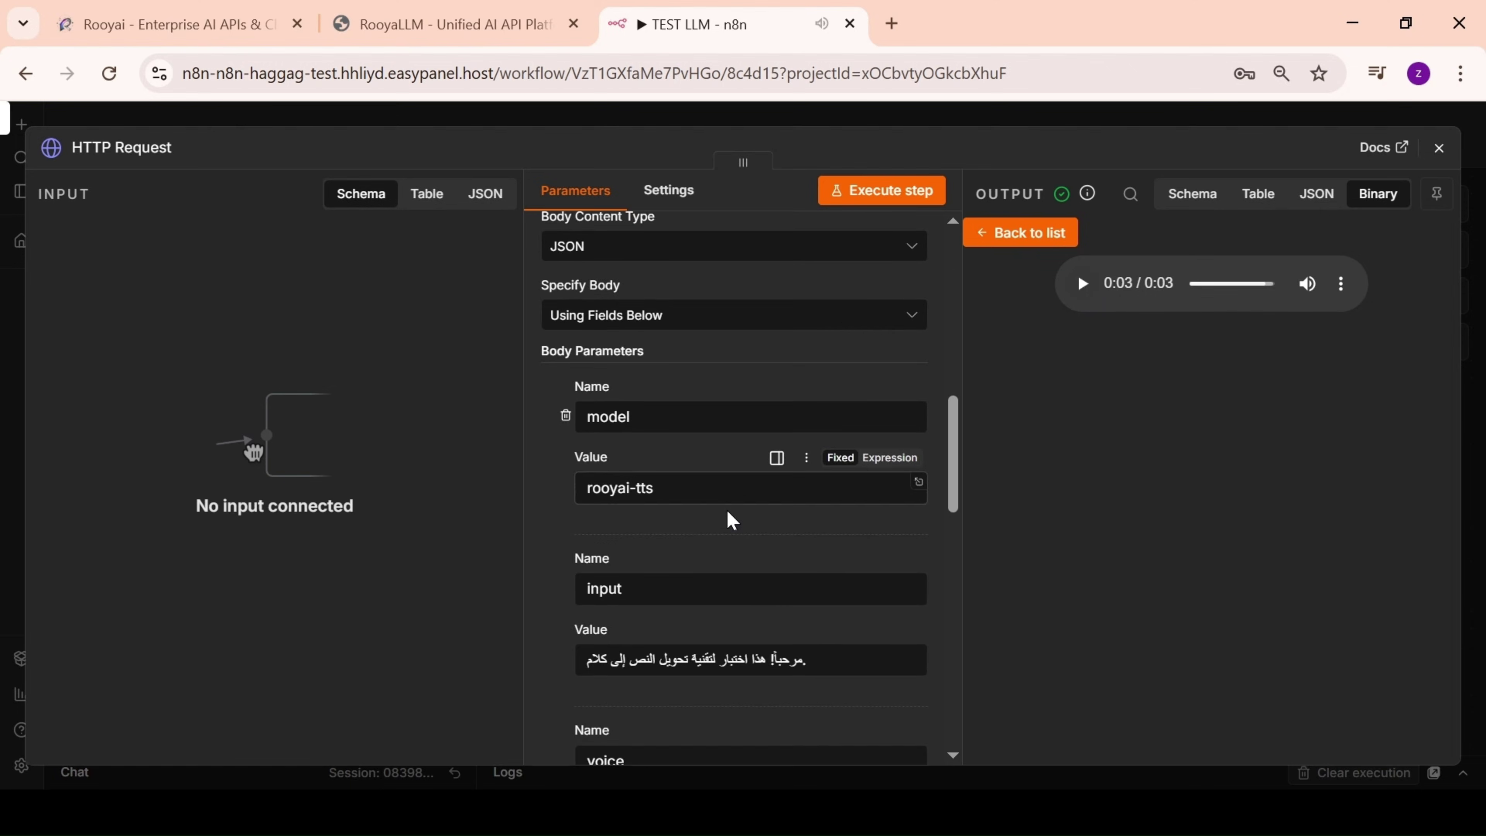
{"action": "scroll", "coordinate": [761, 509], "scroll_direction": "up", "scroll_amount": 6}
{"action": "scroll", "coordinate": [766, 498], "scroll_direction": "up", "scroll_amount": 10}
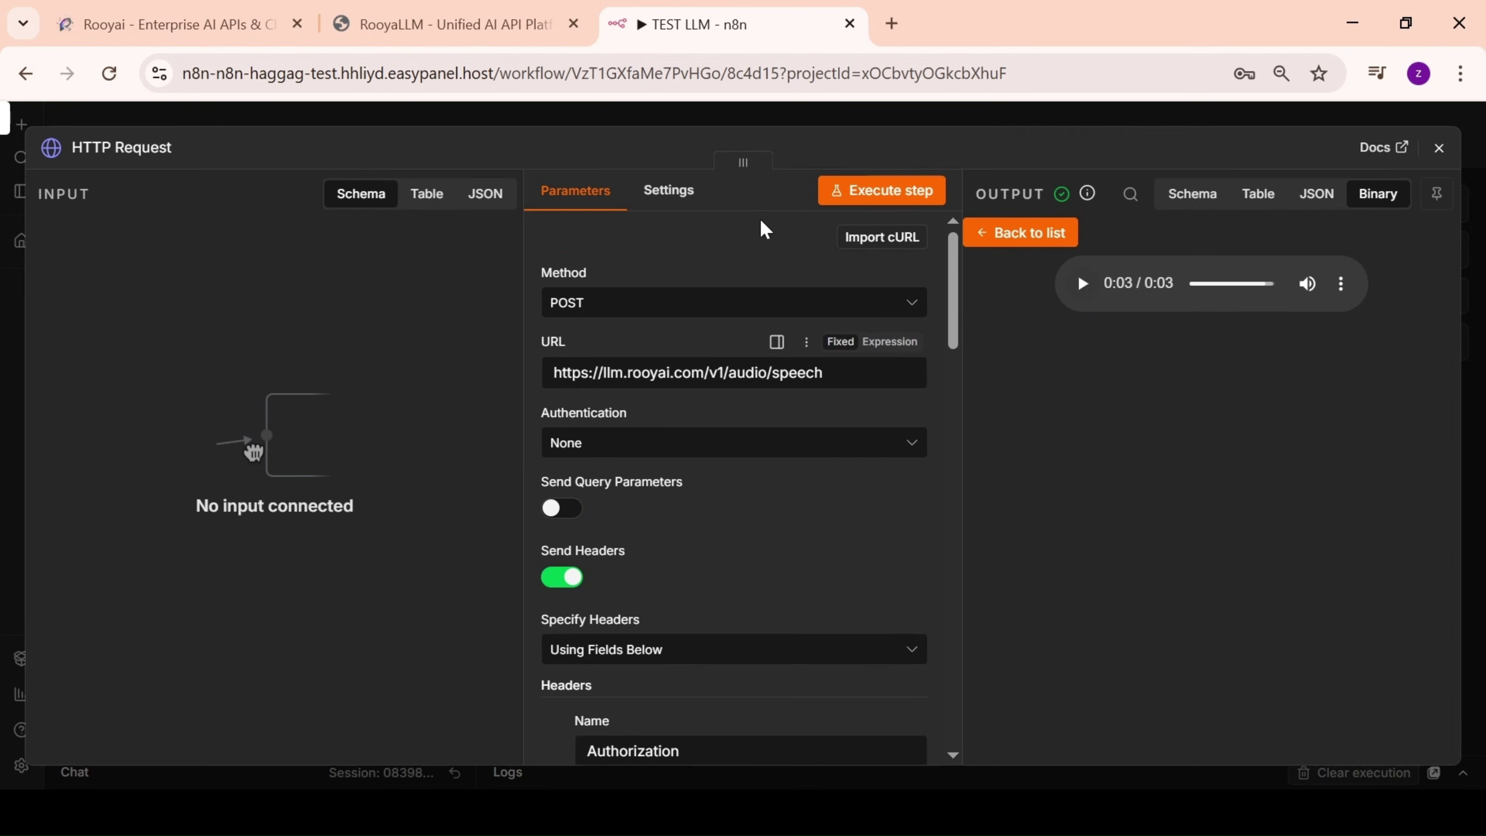
{"action": "left_click", "coordinate": [886, 125]}
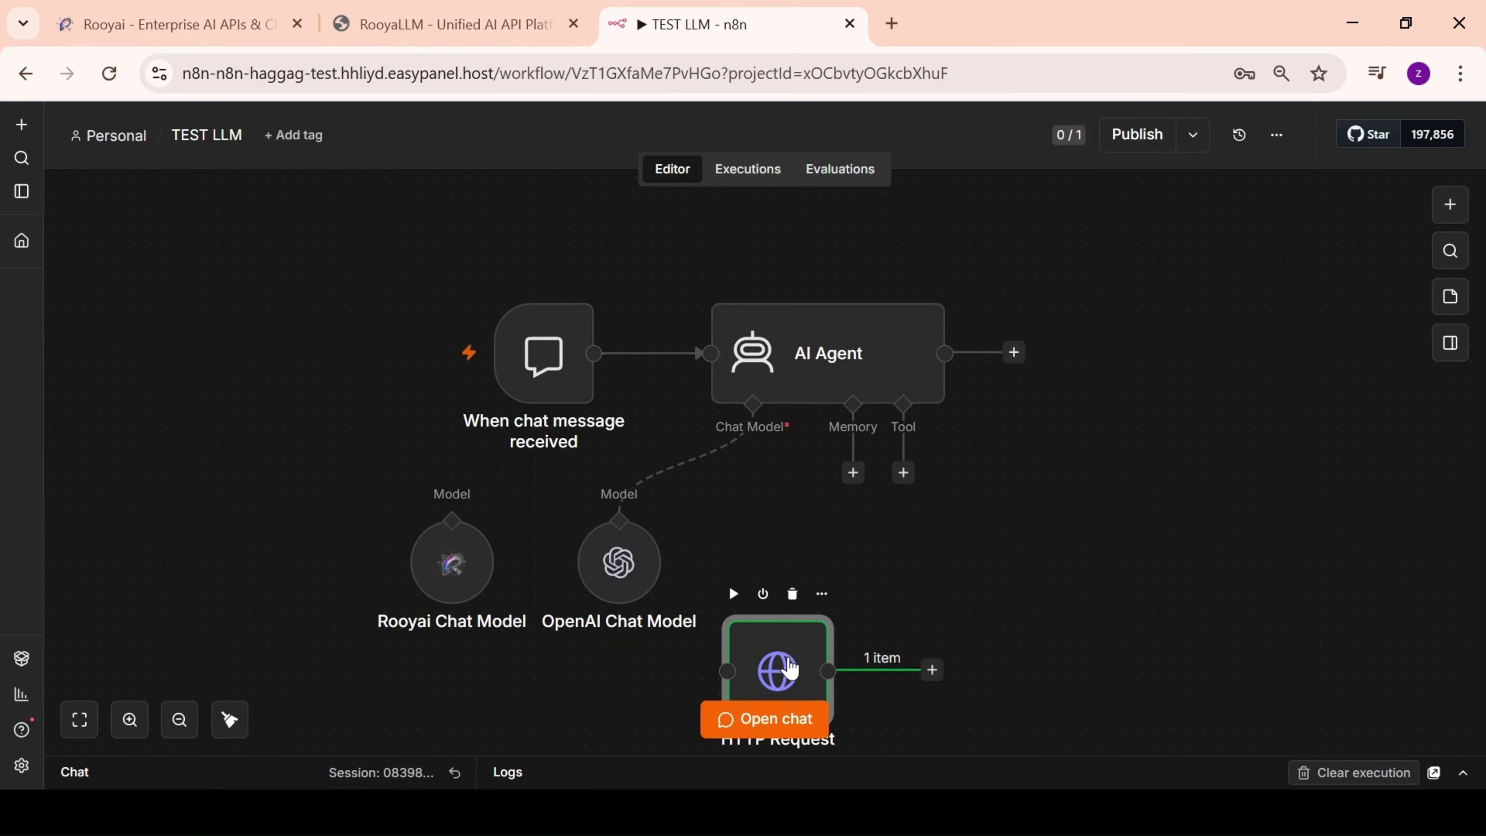
{"action": "left_click_drag", "start_coordinate": [790, 667], "coordinate": [1147, 374]}
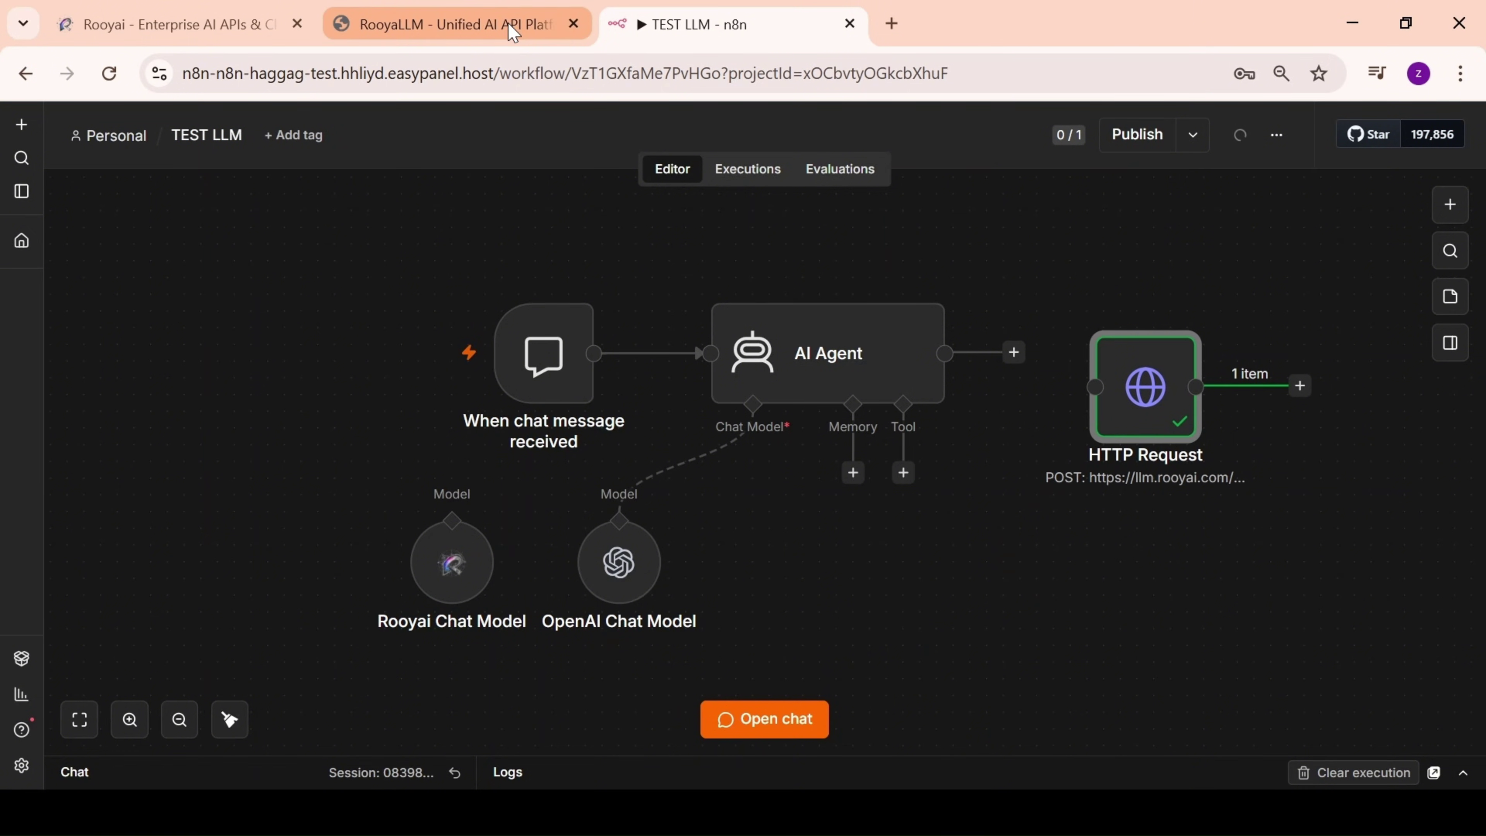
{"action": "left_click_drag", "start_coordinate": [1110, 426], "coordinate": [1094, 394]}
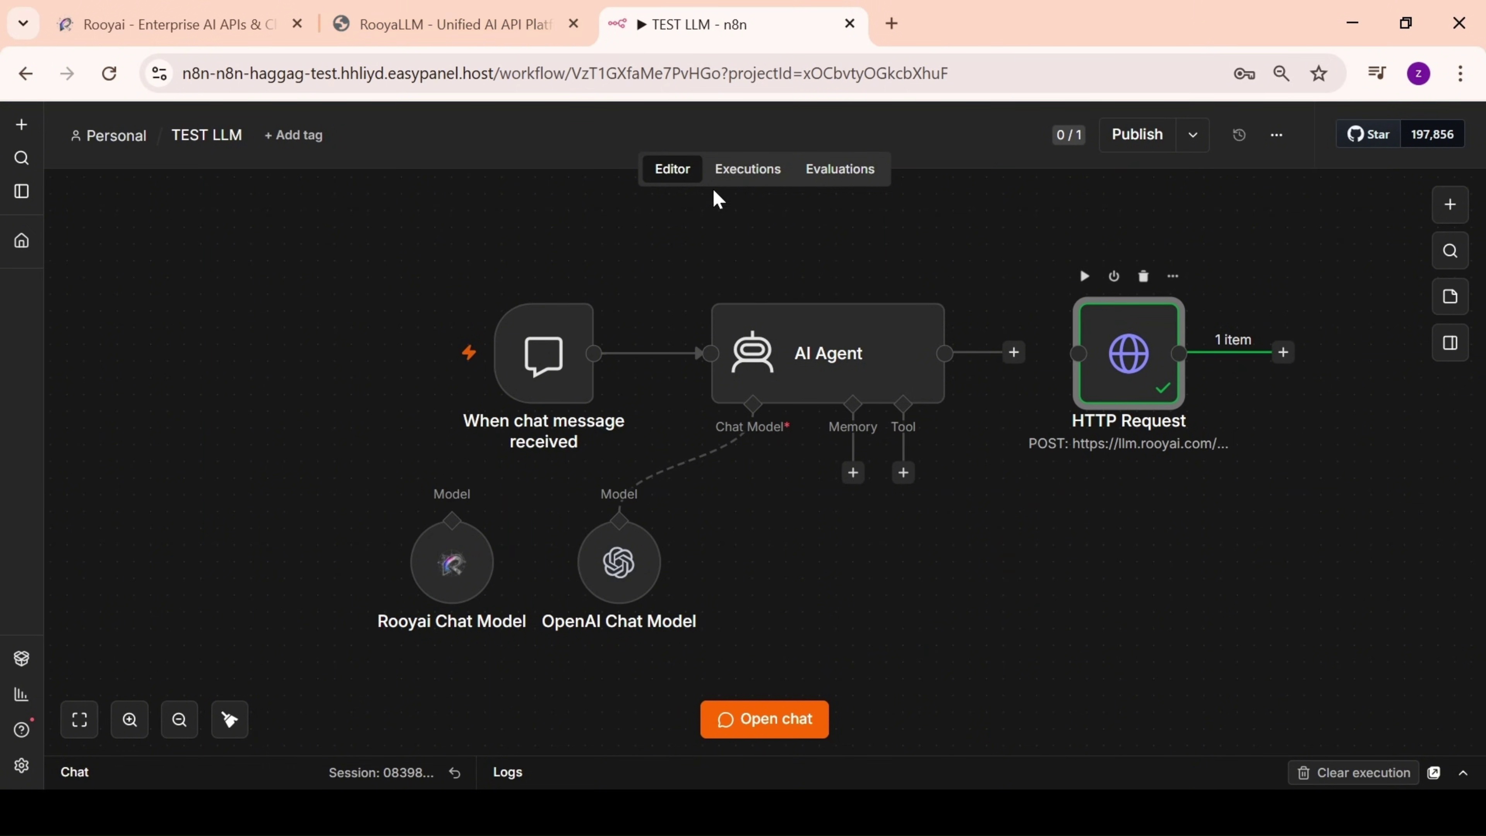
- Switch to the RooyaLLM docs and examine the Image Generation section's request parameters
{"action": "left_click", "coordinate": [486, 25]}
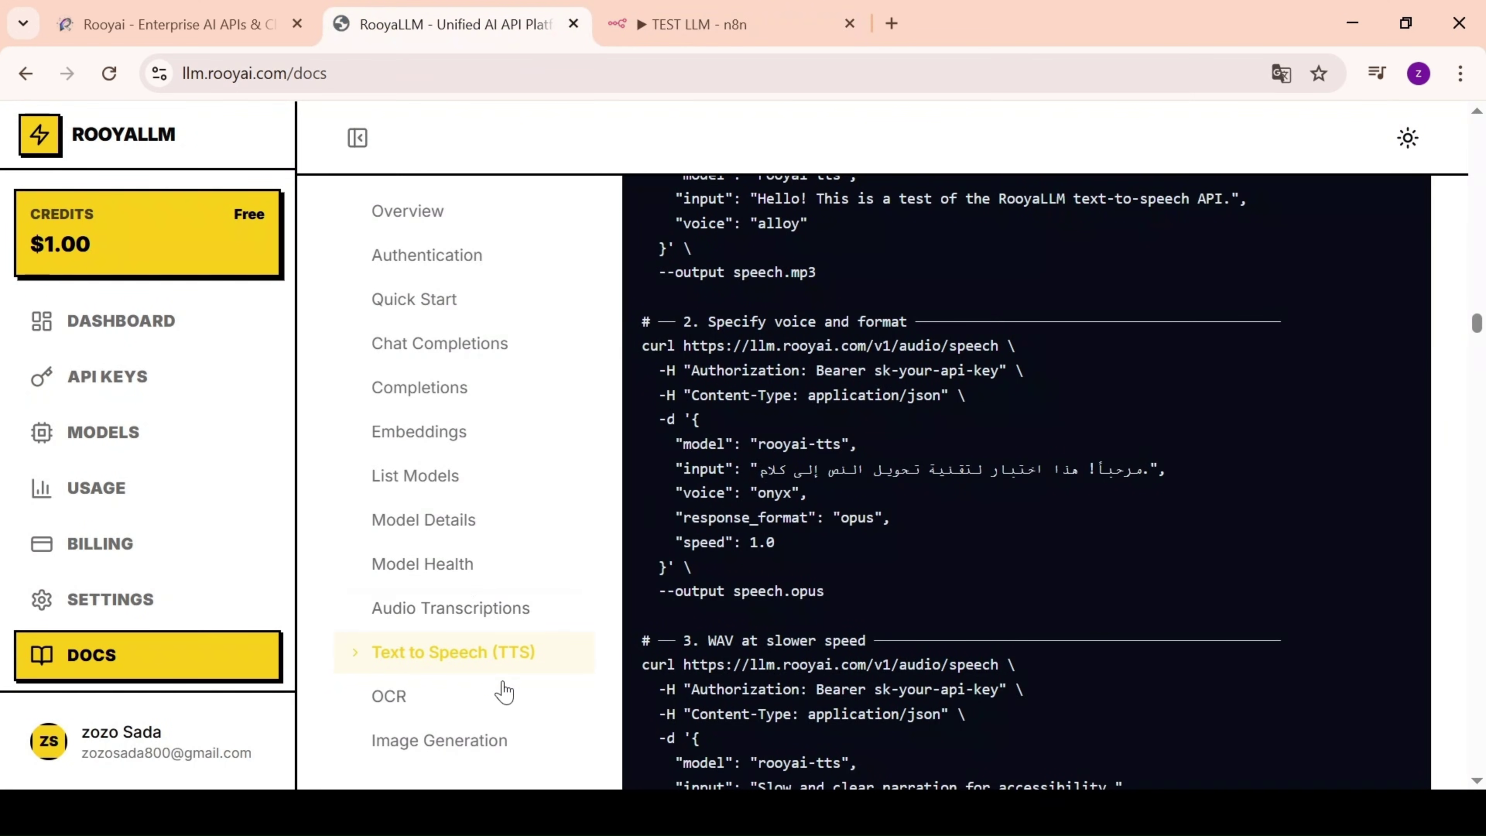
{"action": "scroll", "coordinate": [500, 690], "scroll_direction": "down", "scroll_amount": 3}
{"action": "left_click", "coordinate": [438, 546]}
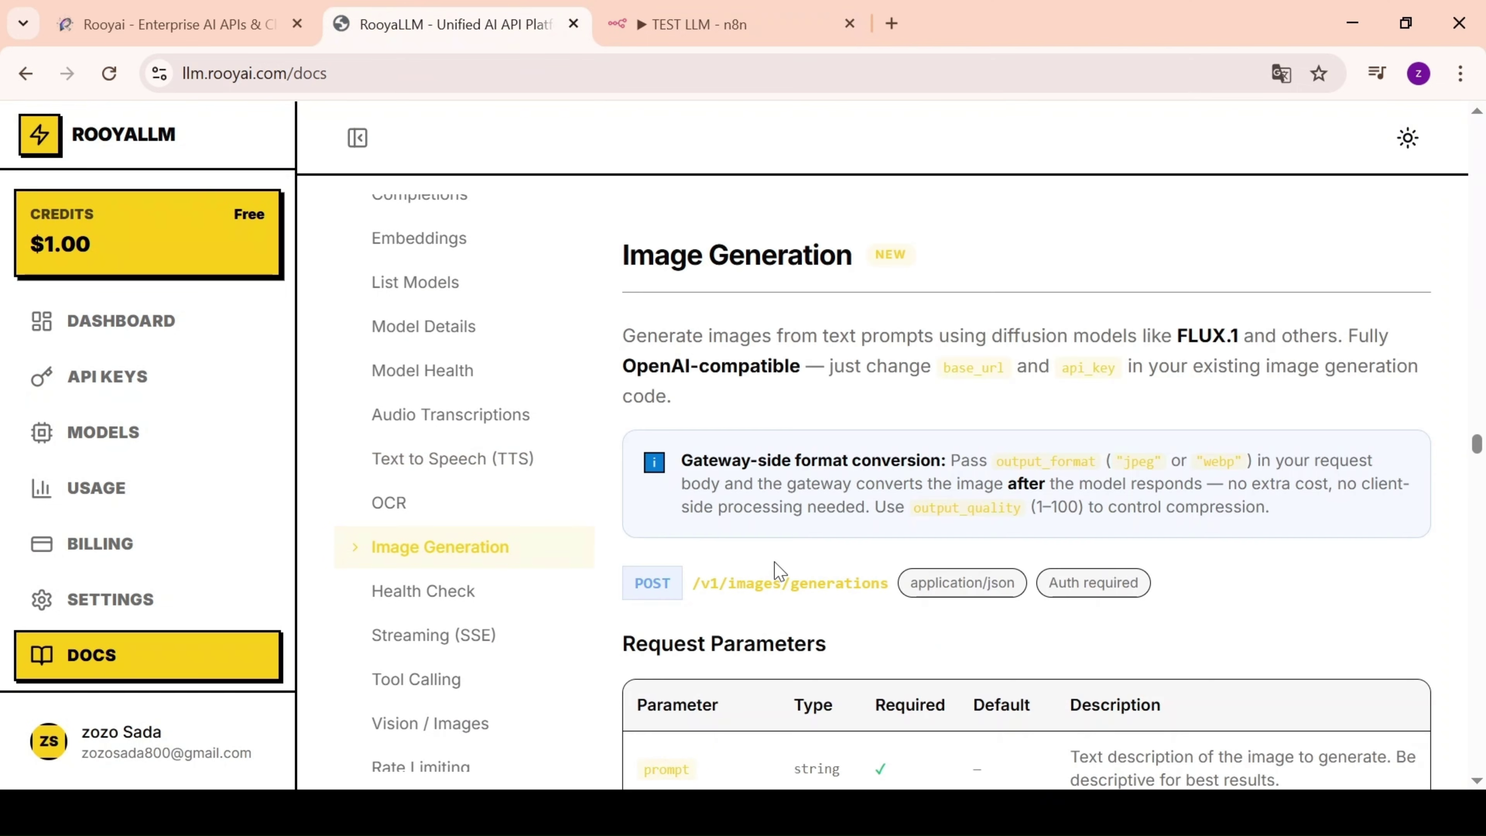
{"action": "scroll", "coordinate": [779, 571], "scroll_direction": "down", "scroll_amount": 12}
{"action": "scroll", "coordinate": [524, 647], "scroll_direction": "down", "scroll_amount": 3}
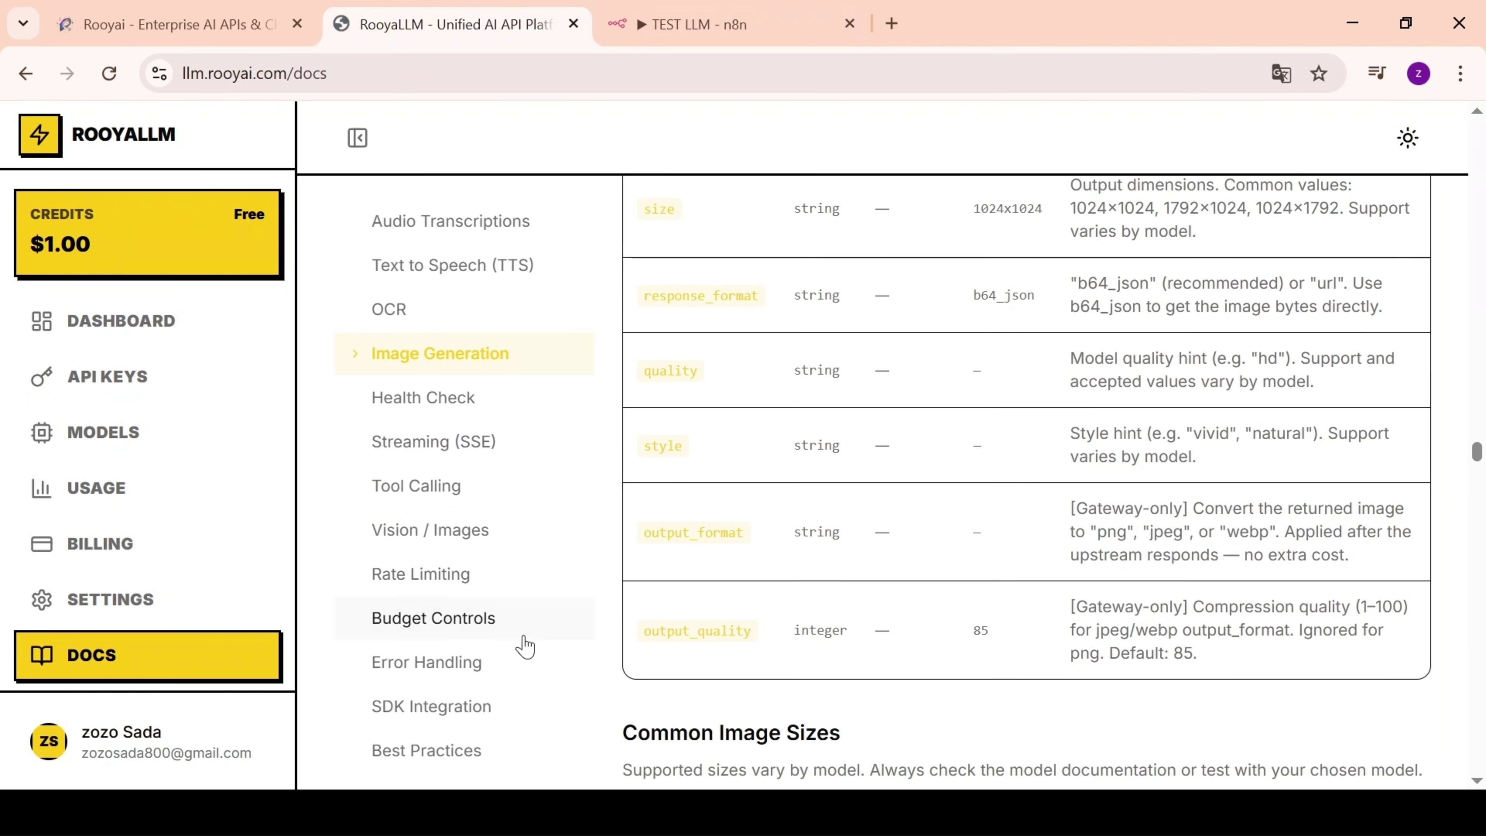
- Examine the Text to Speech section's voices, live tester and cURL examples, and return to the docs Overview
{"action": "scroll", "coordinate": [498, 441], "scroll_direction": "up", "scroll_amount": 5}
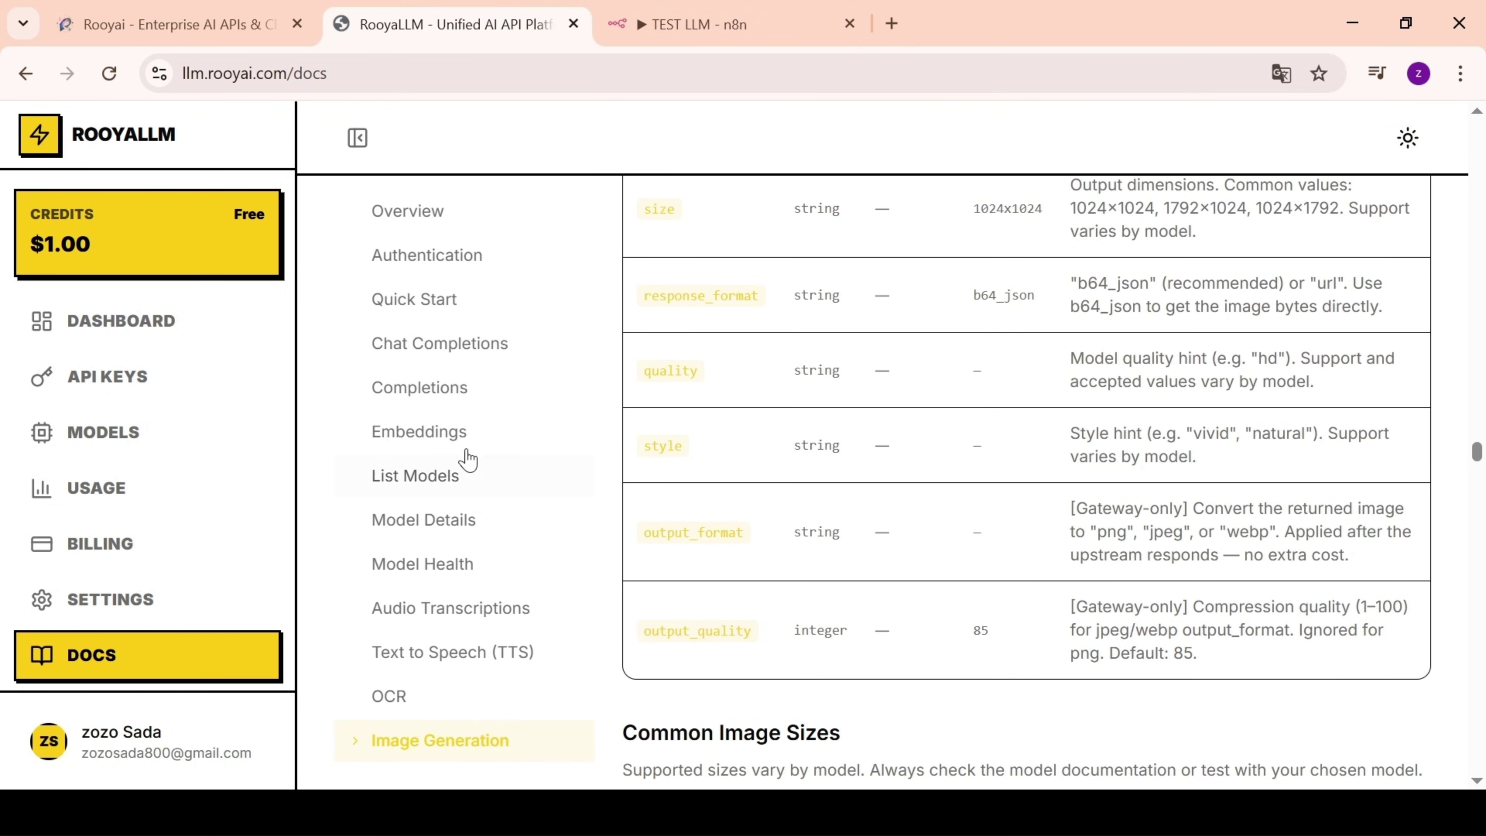
{"action": "scroll", "coordinate": [879, 498], "scroll_direction": "up", "scroll_amount": 10}
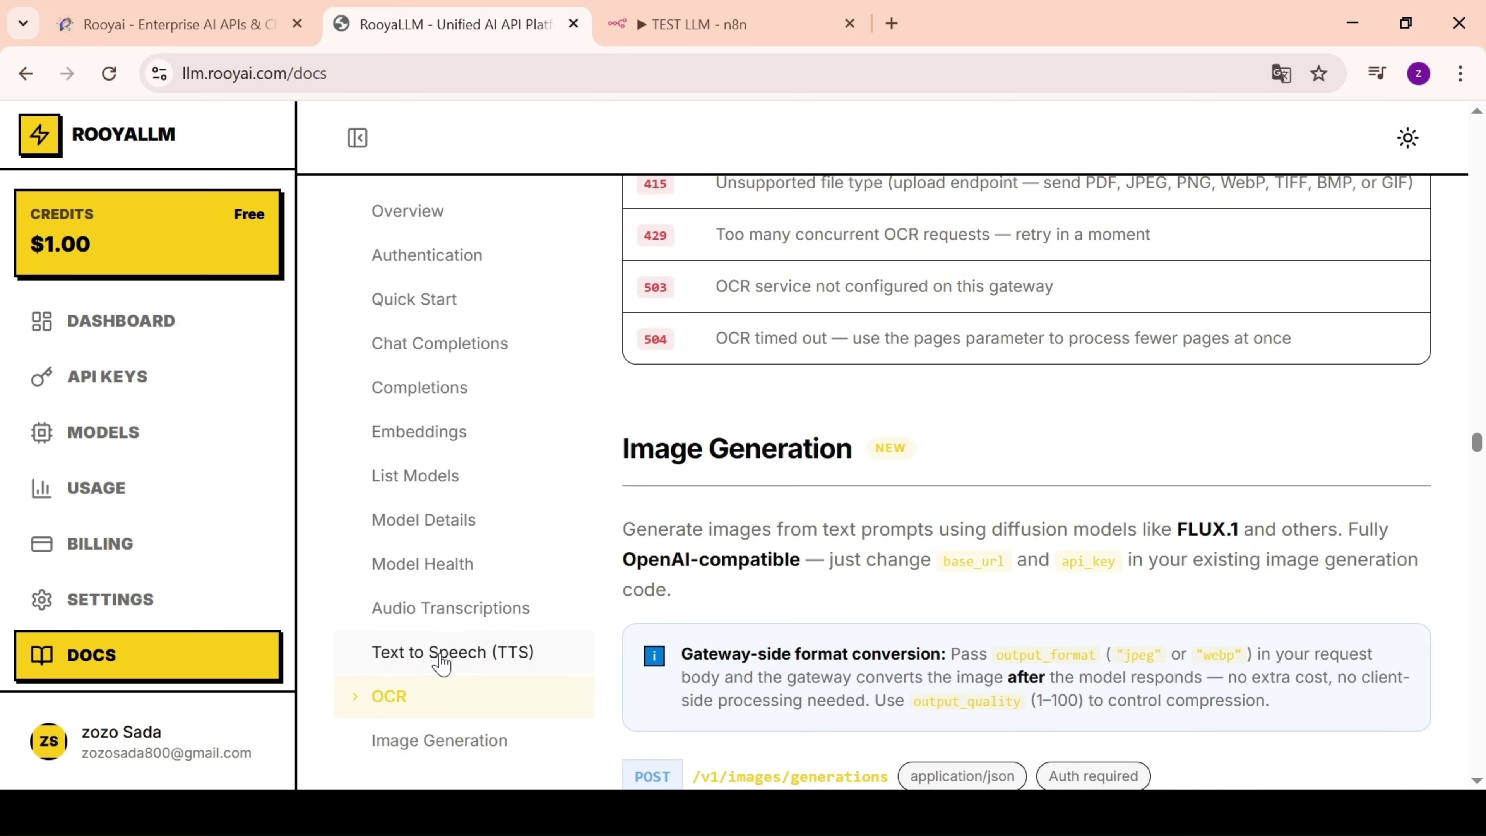
{"action": "left_click", "coordinate": [441, 655]}
{"action": "scroll", "coordinate": [884, 539], "scroll_direction": "down", "scroll_amount": 3}
{"action": "scroll", "coordinate": [906, 514], "scroll_direction": "down", "scroll_amount": 10}
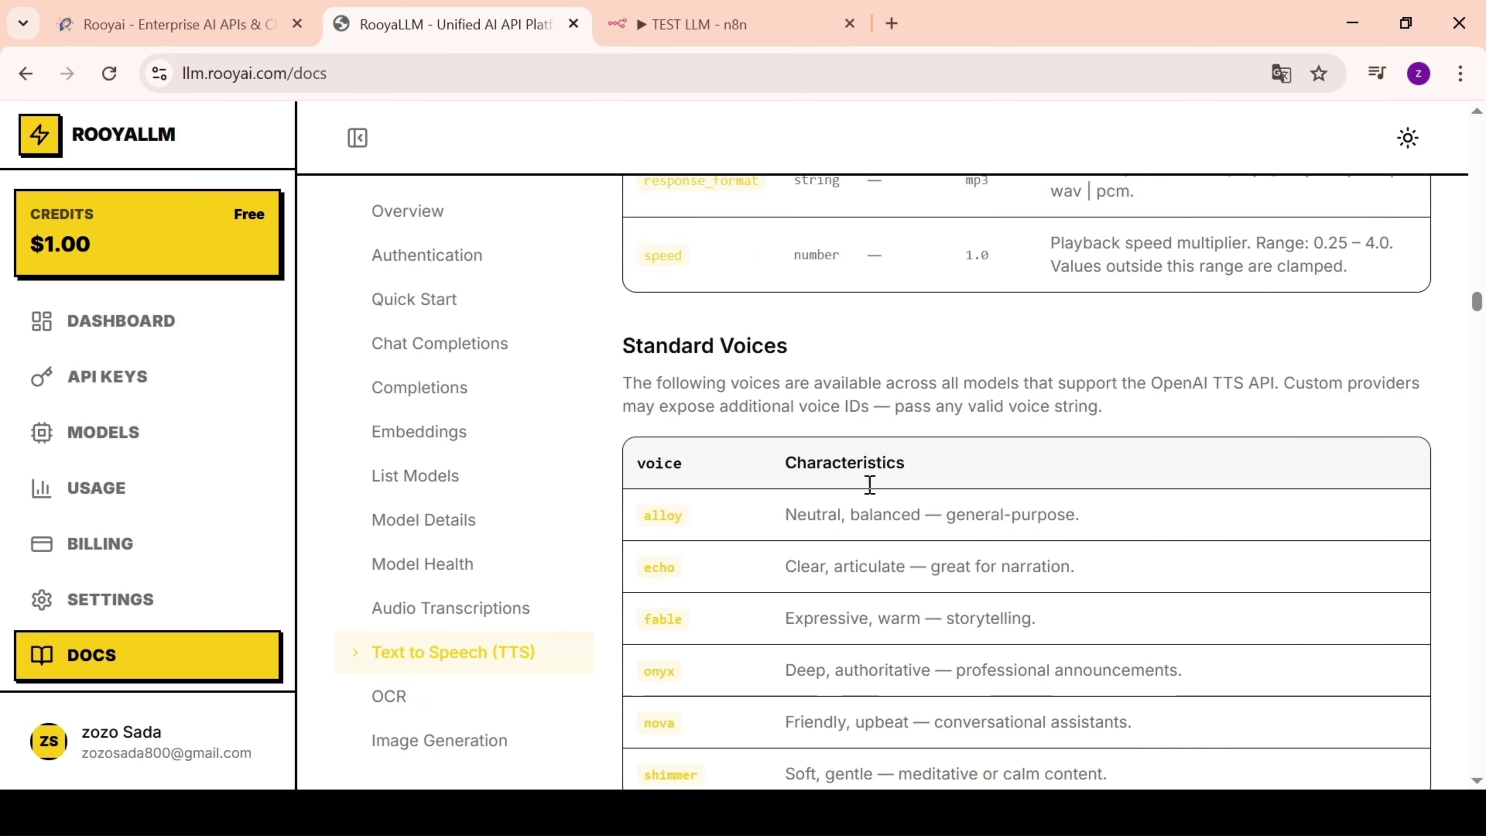
{"action": "scroll", "coordinate": [786, 591], "scroll_direction": "down", "scroll_amount": 3}
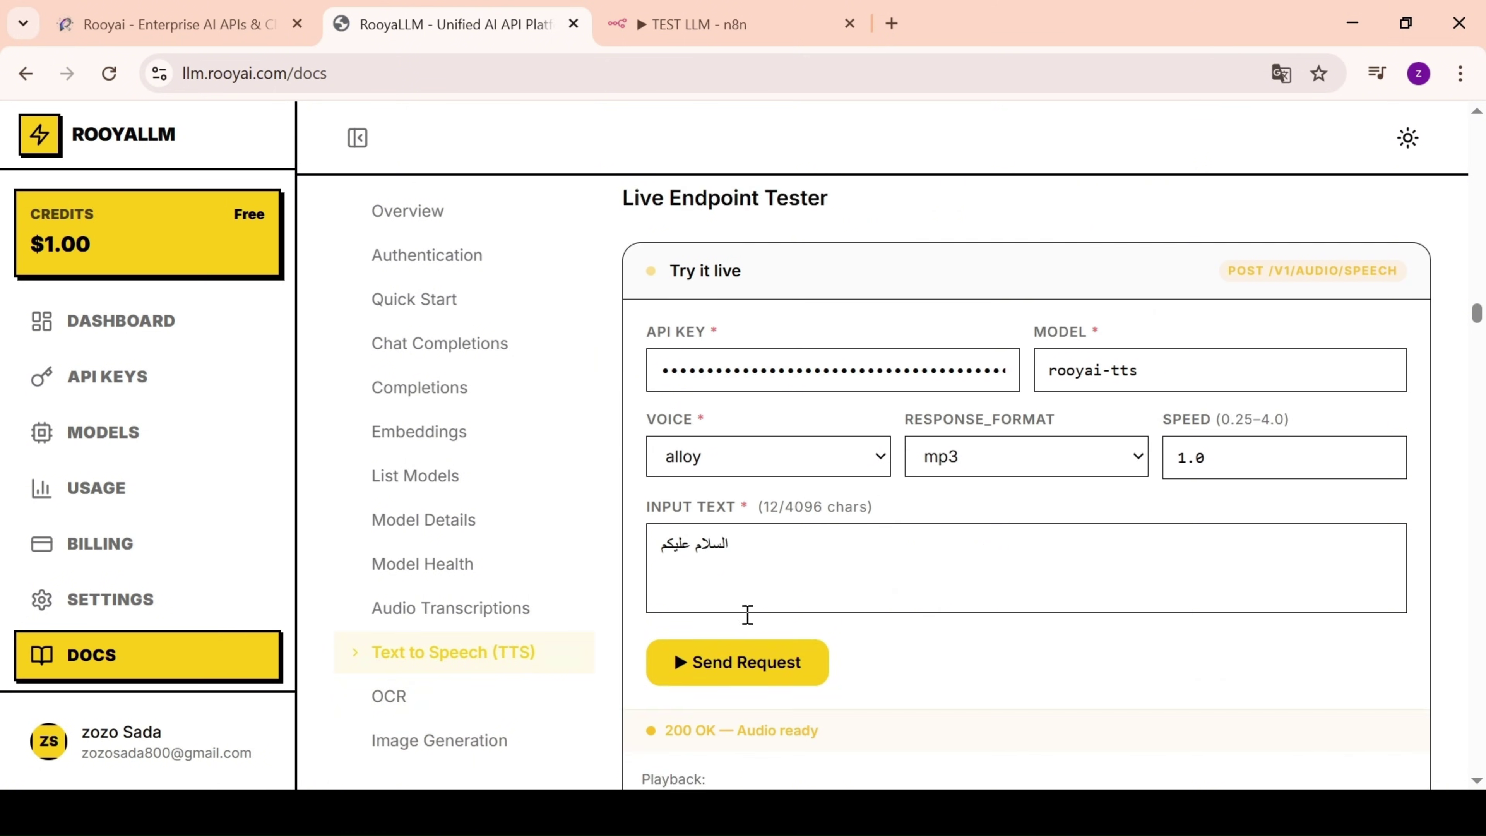
{"action": "scroll", "coordinate": [790, 526], "scroll_direction": "down", "scroll_amount": 6}
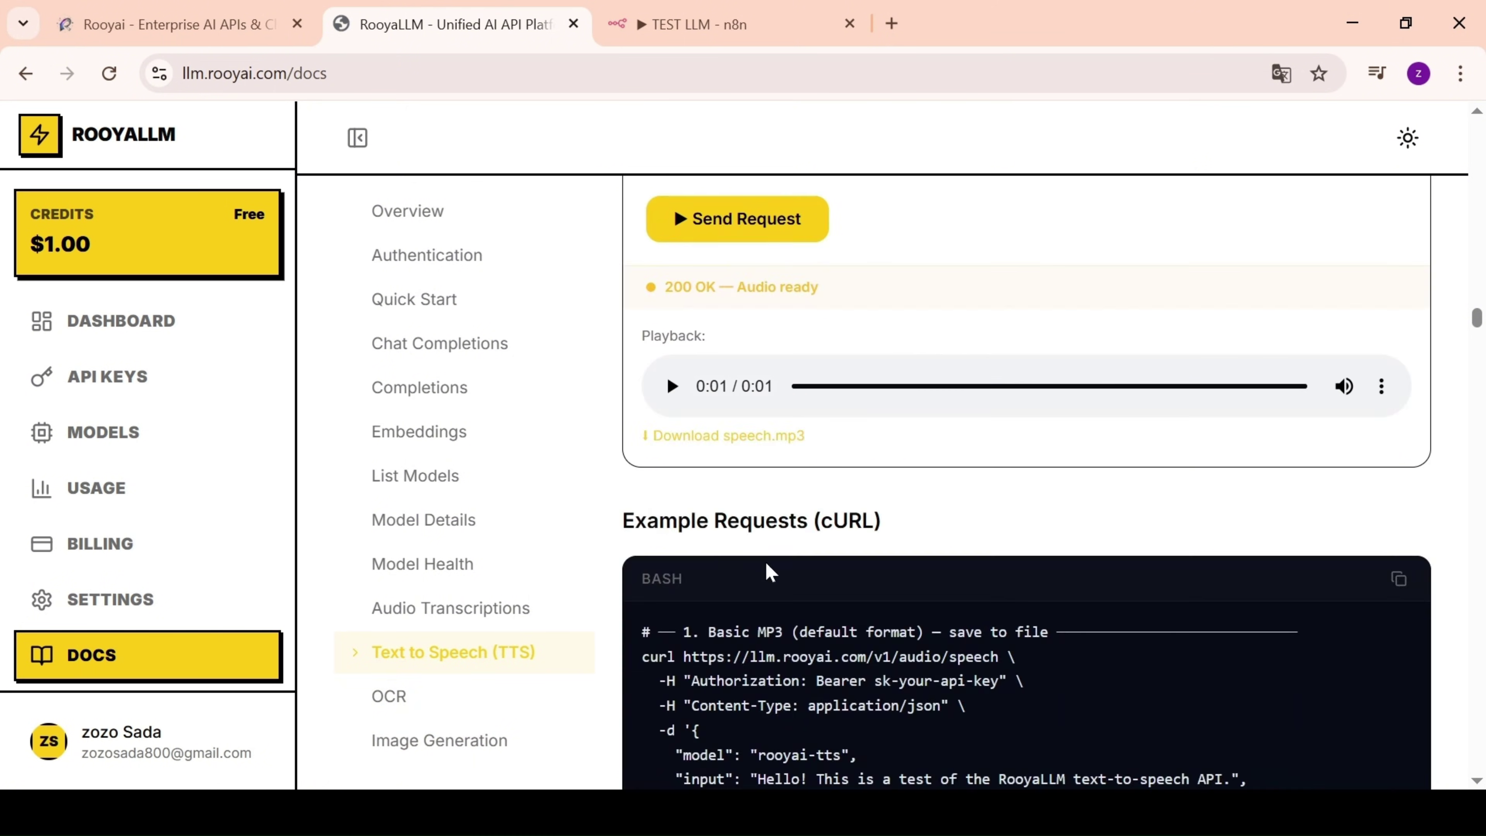
{"action": "scroll", "coordinate": [817, 432], "scroll_direction": "up", "scroll_amount": 6}
{"action": "scroll", "coordinate": [952, 481], "scroll_direction": "down", "scroll_amount": 11}
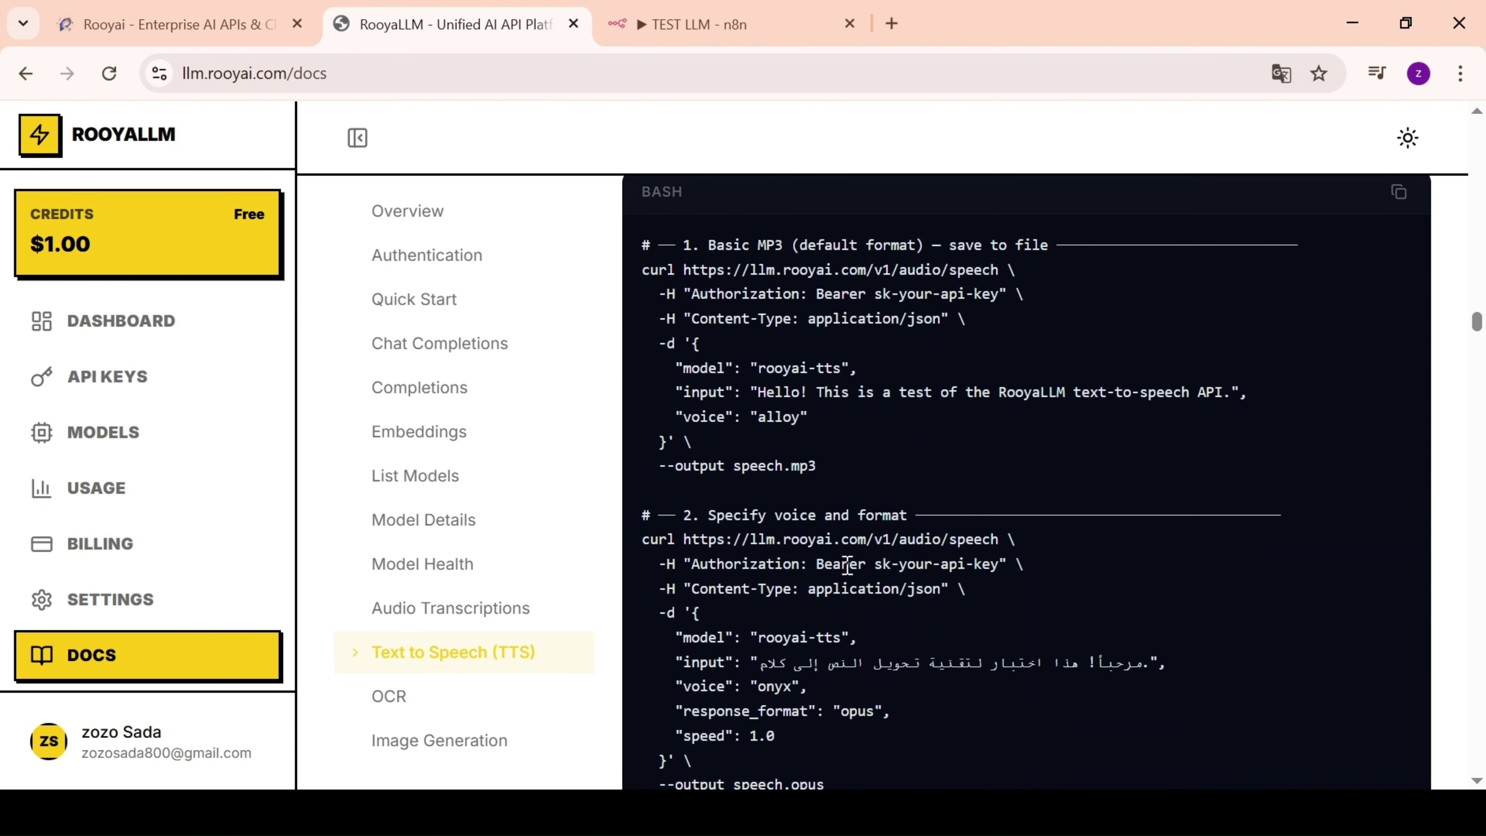
{"action": "scroll", "coordinate": [846, 565], "scroll_direction": "down", "scroll_amount": 6}
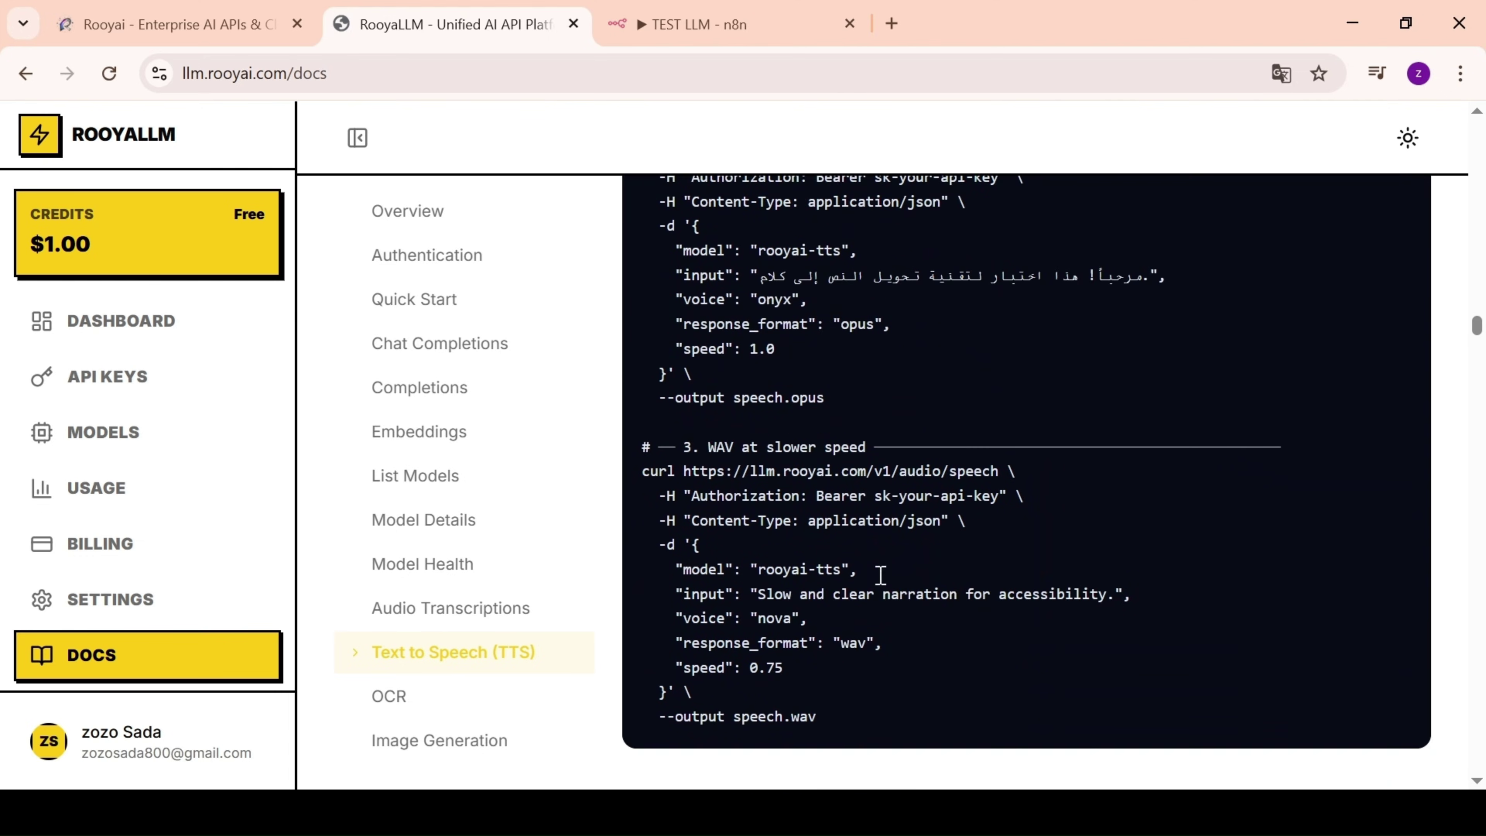
{"action": "scroll", "coordinate": [880, 575], "scroll_direction": "up", "scroll_amount": 15}
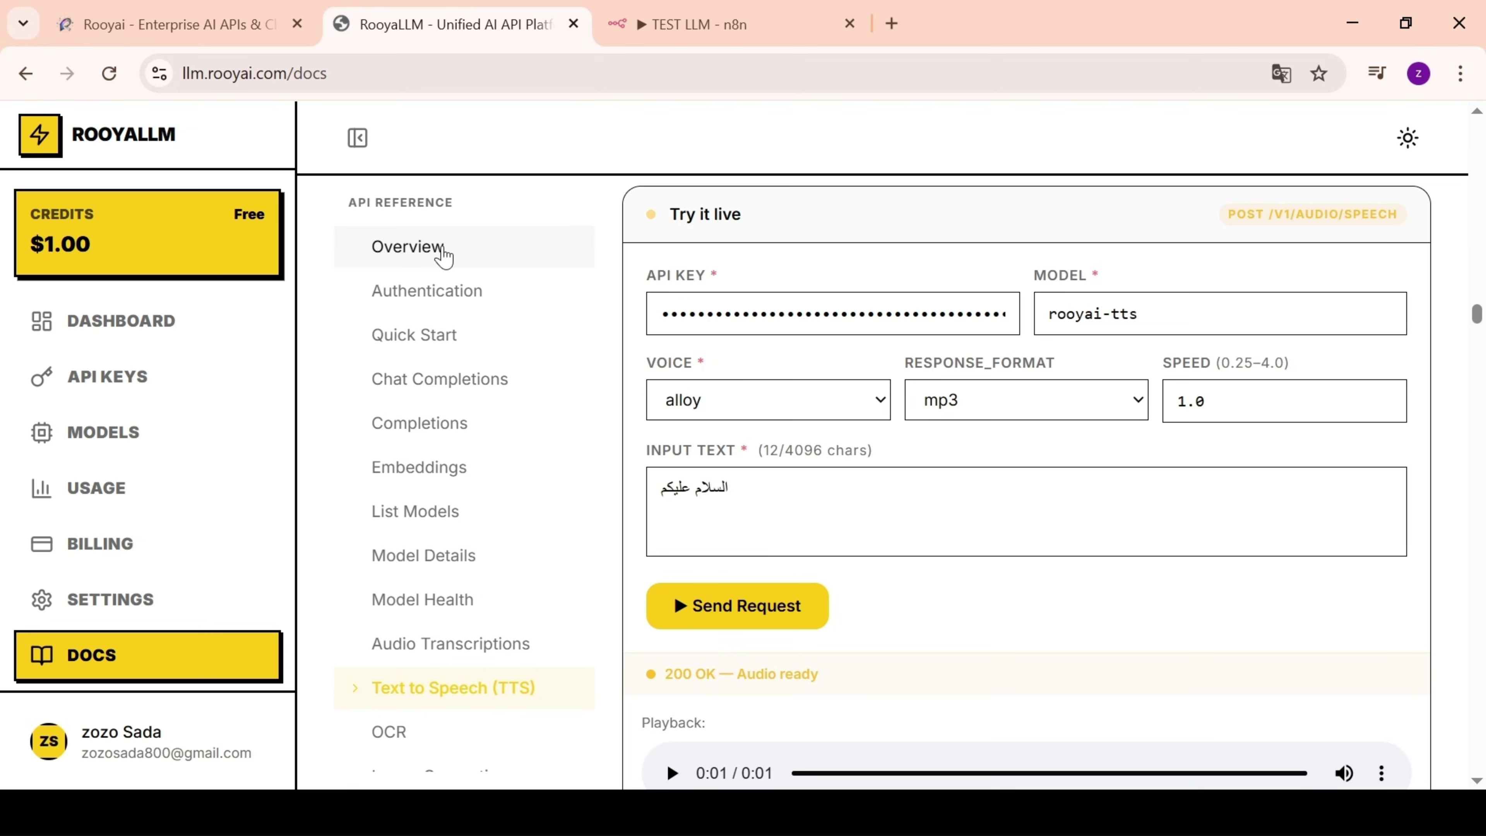
{"action": "left_click", "coordinate": [443, 253]}
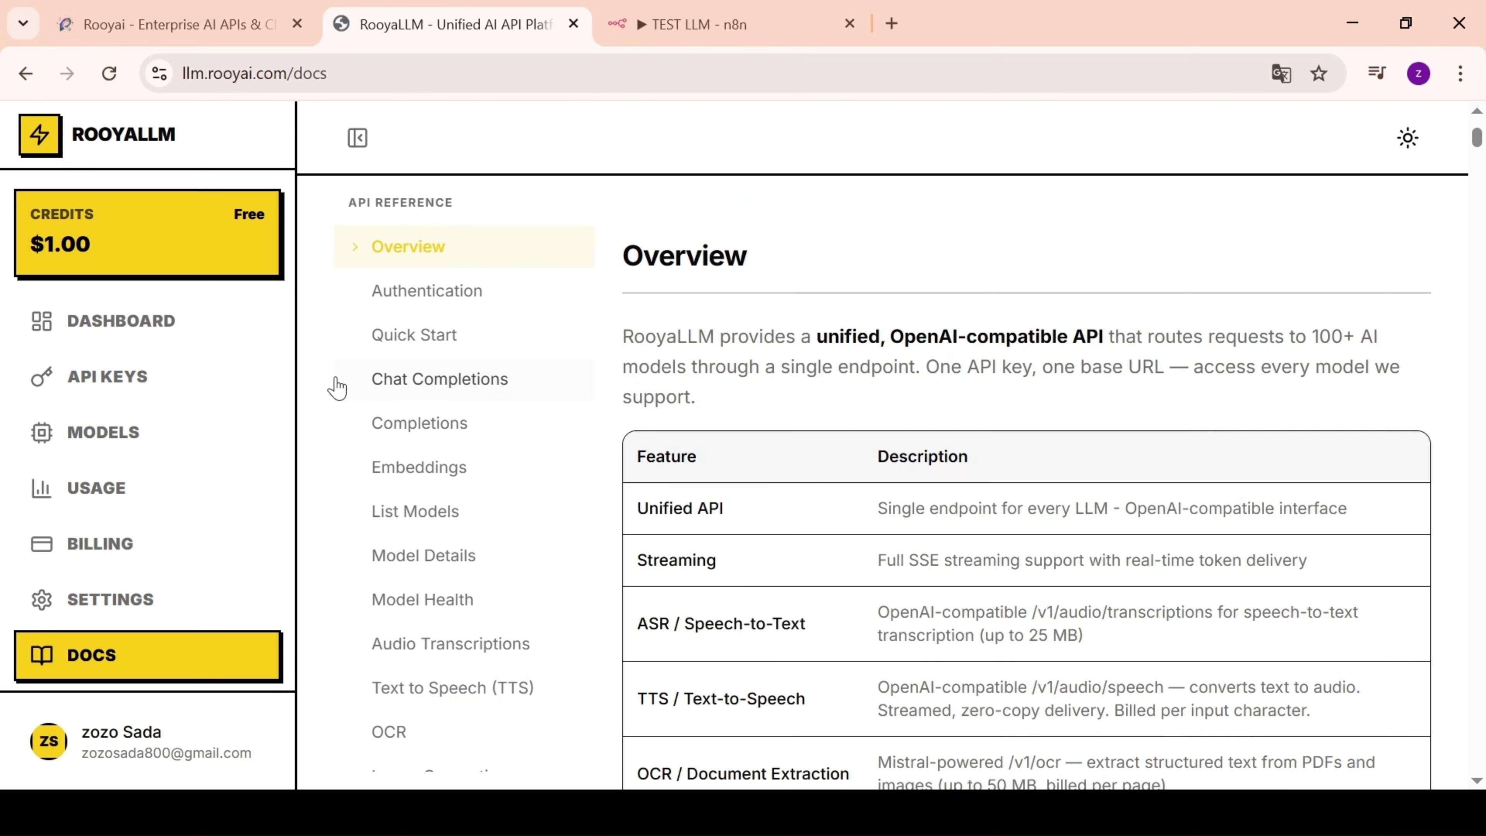
- Open the Usage Analytics page and examine the cost breakdown by model and the request logs
{"action": "left_click", "coordinate": [127, 492]}
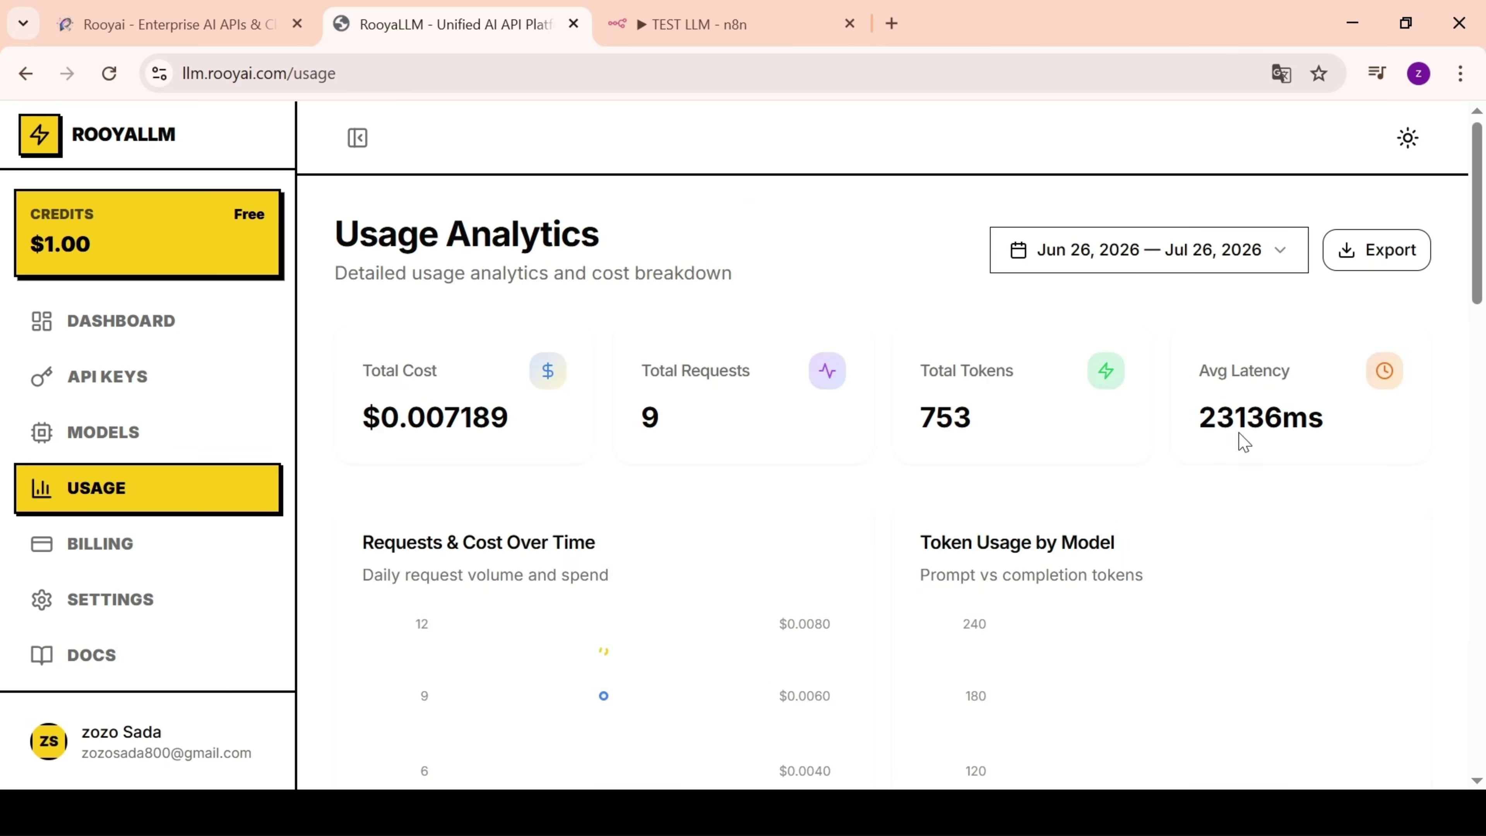
{"action": "scroll", "coordinate": [564, 415], "scroll_direction": "down", "scroll_amount": 15}
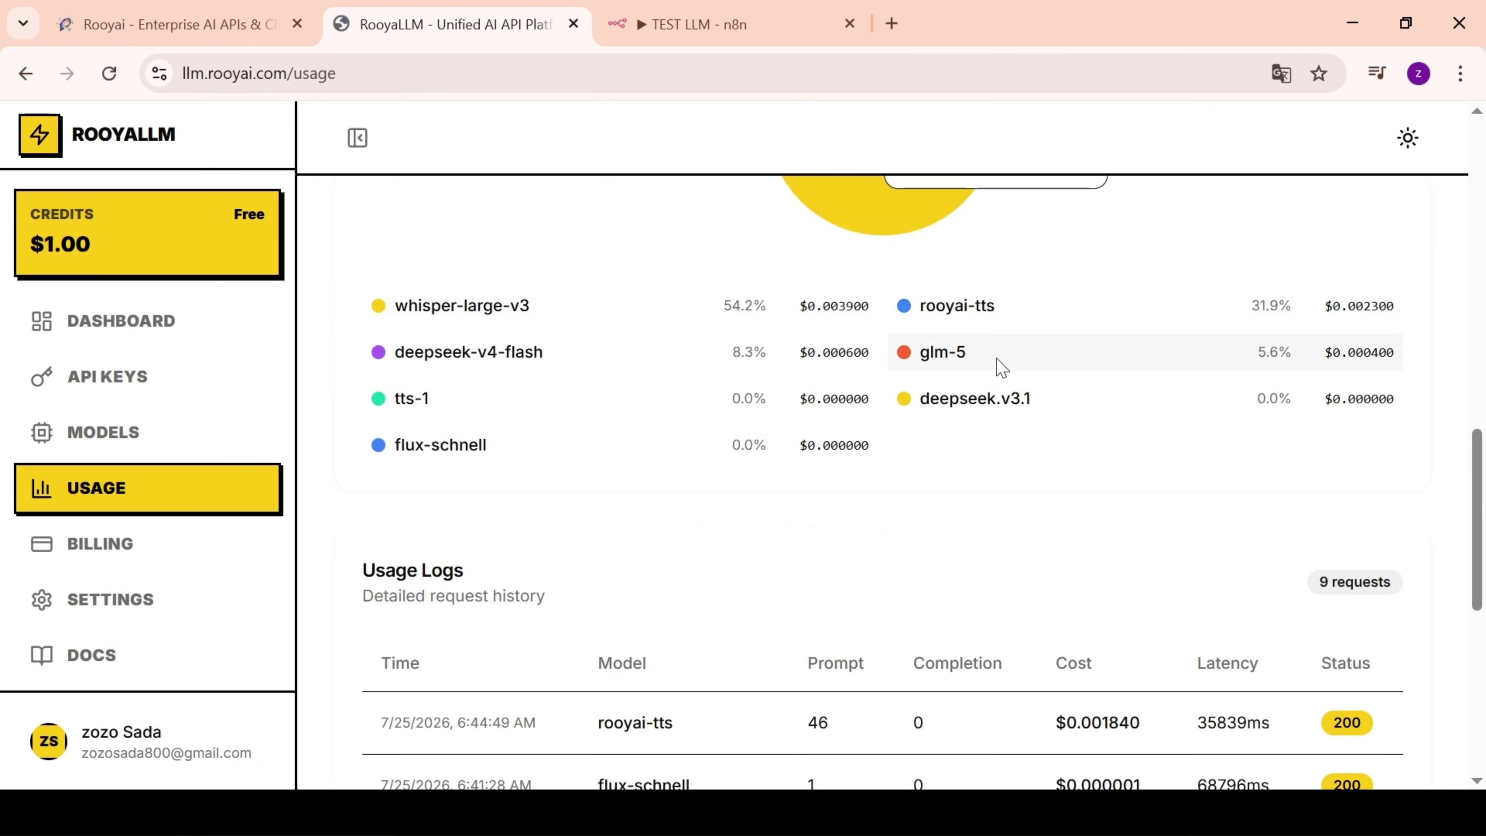
{"action": "scroll", "coordinate": [994, 431], "scroll_direction": "down", "scroll_amount": 8}
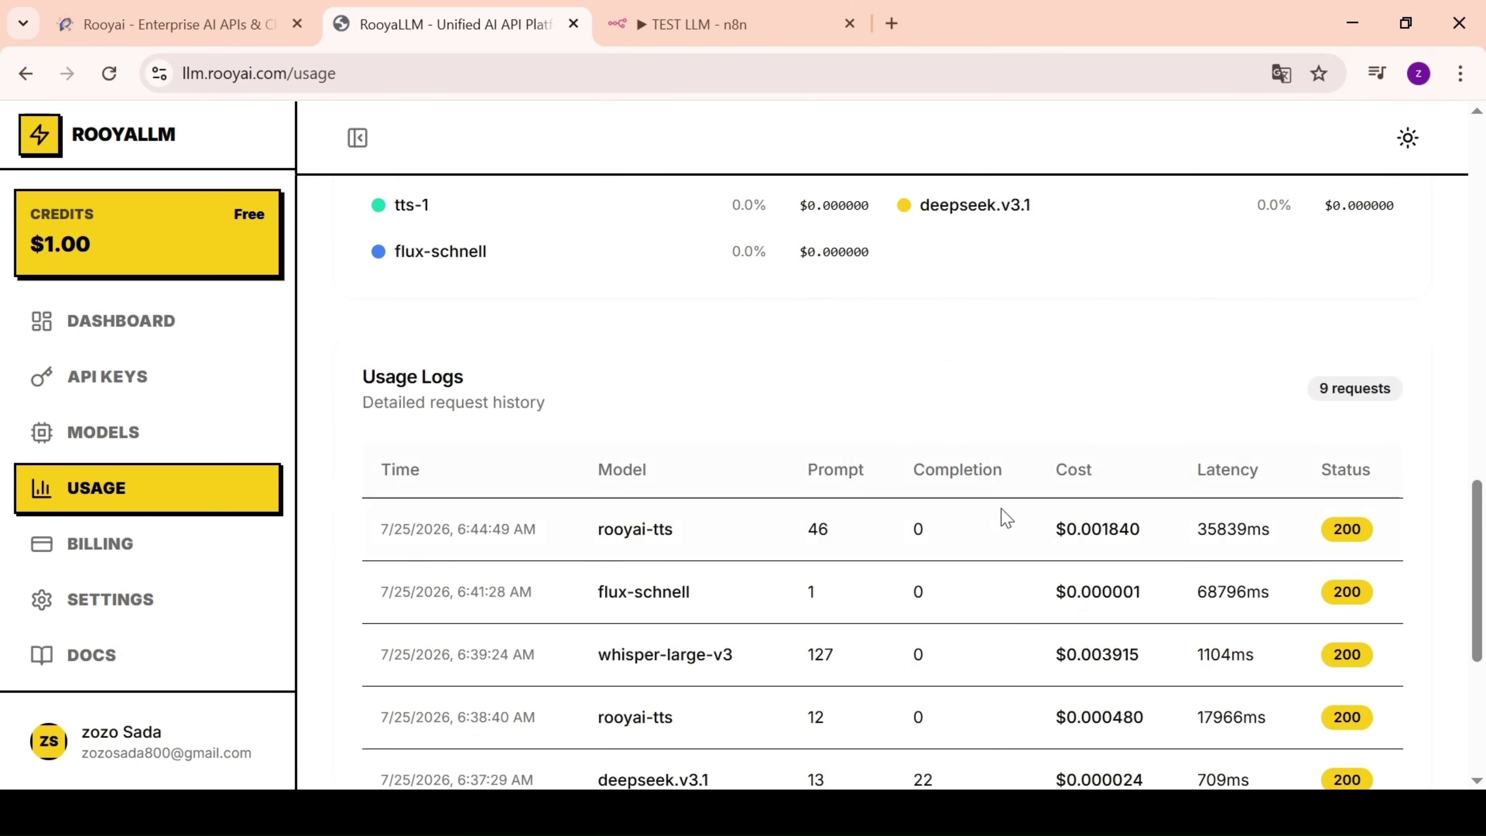
{"action": "scroll", "coordinate": [803, 372], "scroll_direction": "up", "scroll_amount": 10}
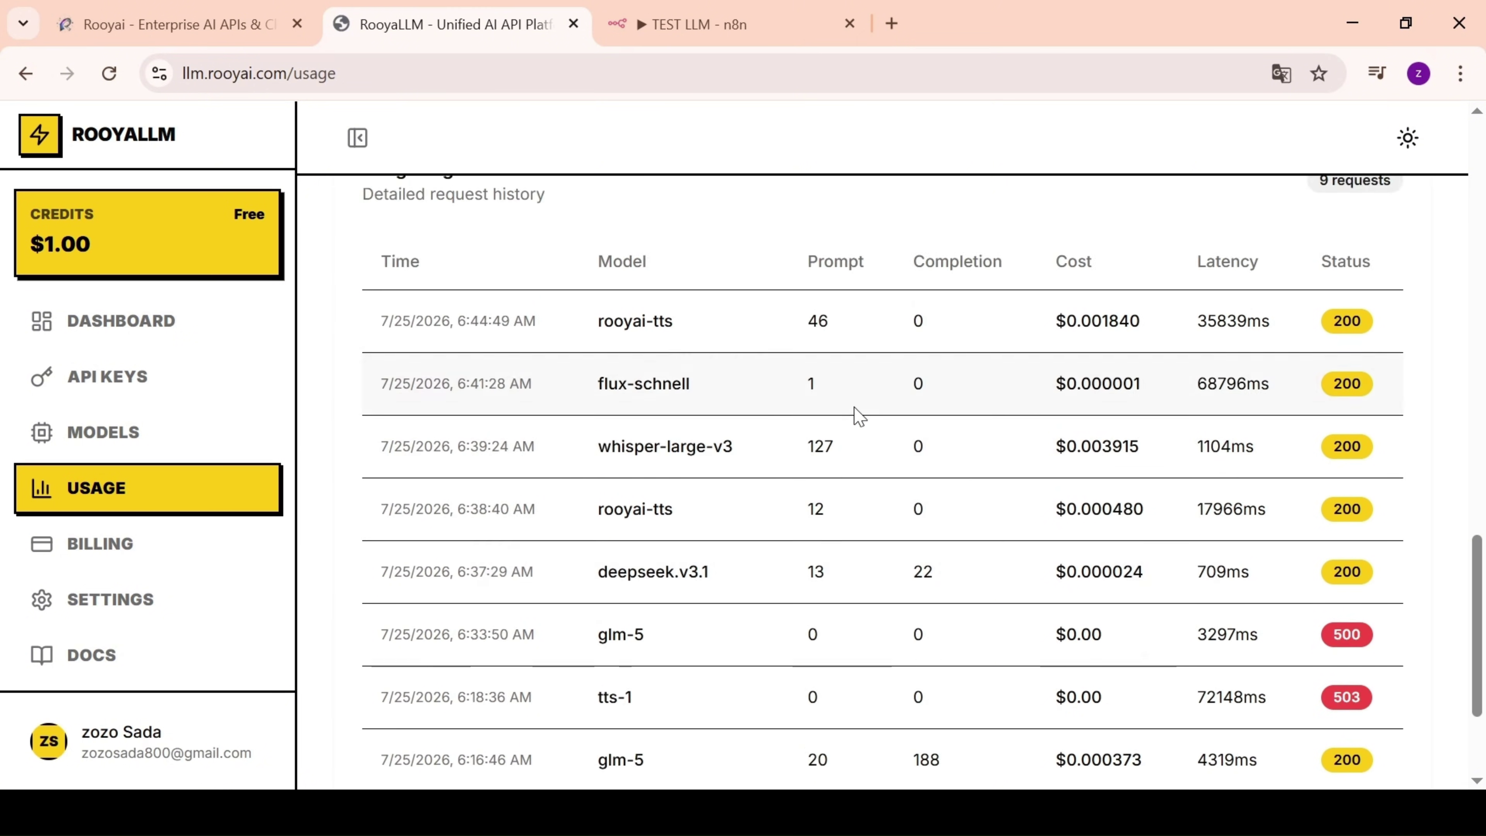
{"action": "scroll", "coordinate": [526, 418], "scroll_direction": "up", "scroll_amount": 3}
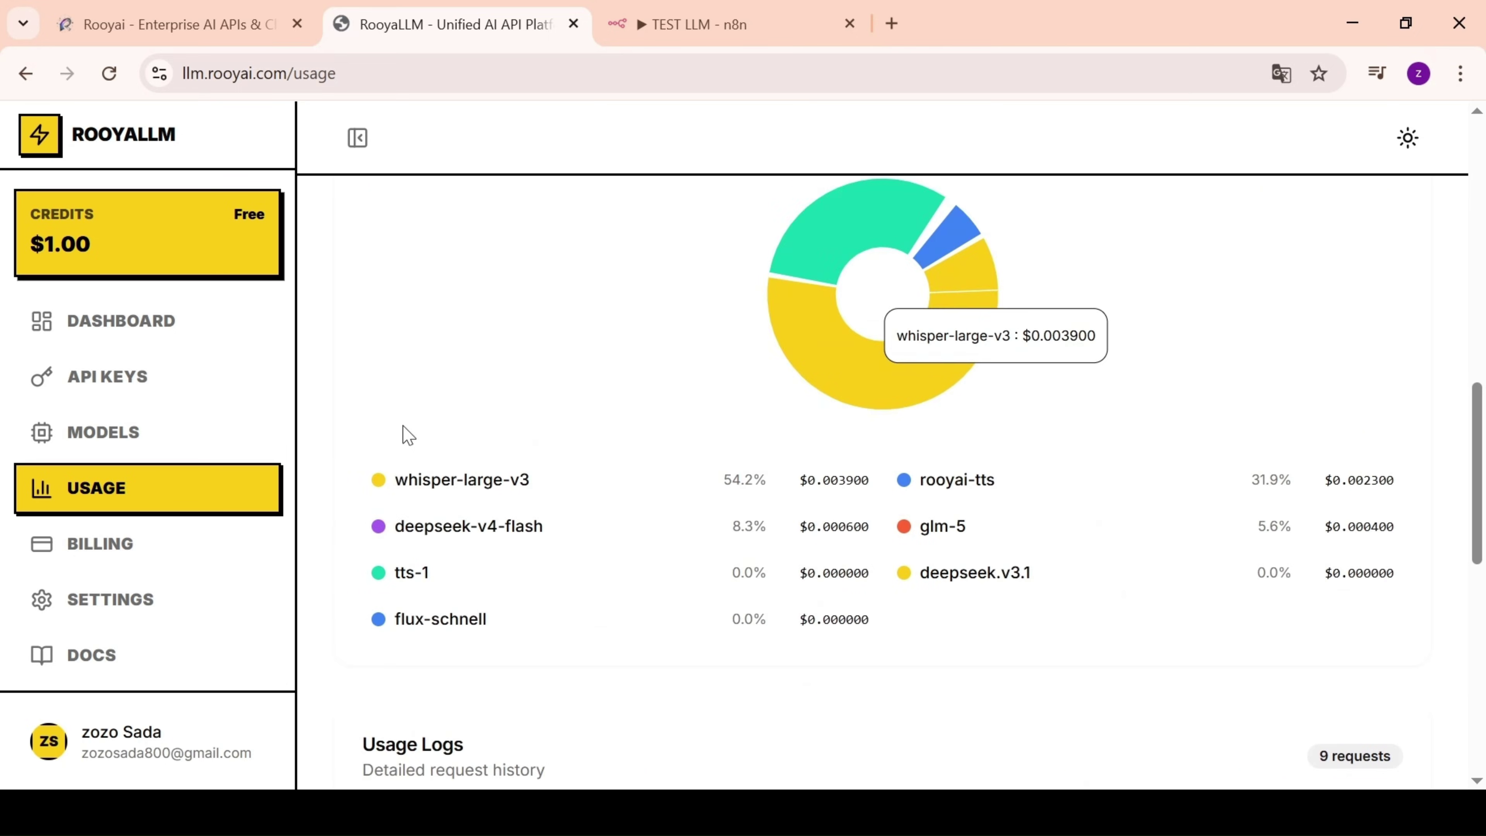
- Open the Billing page and set the credit purchase amount to 5 USD
{"action": "left_click", "coordinate": [140, 550]}
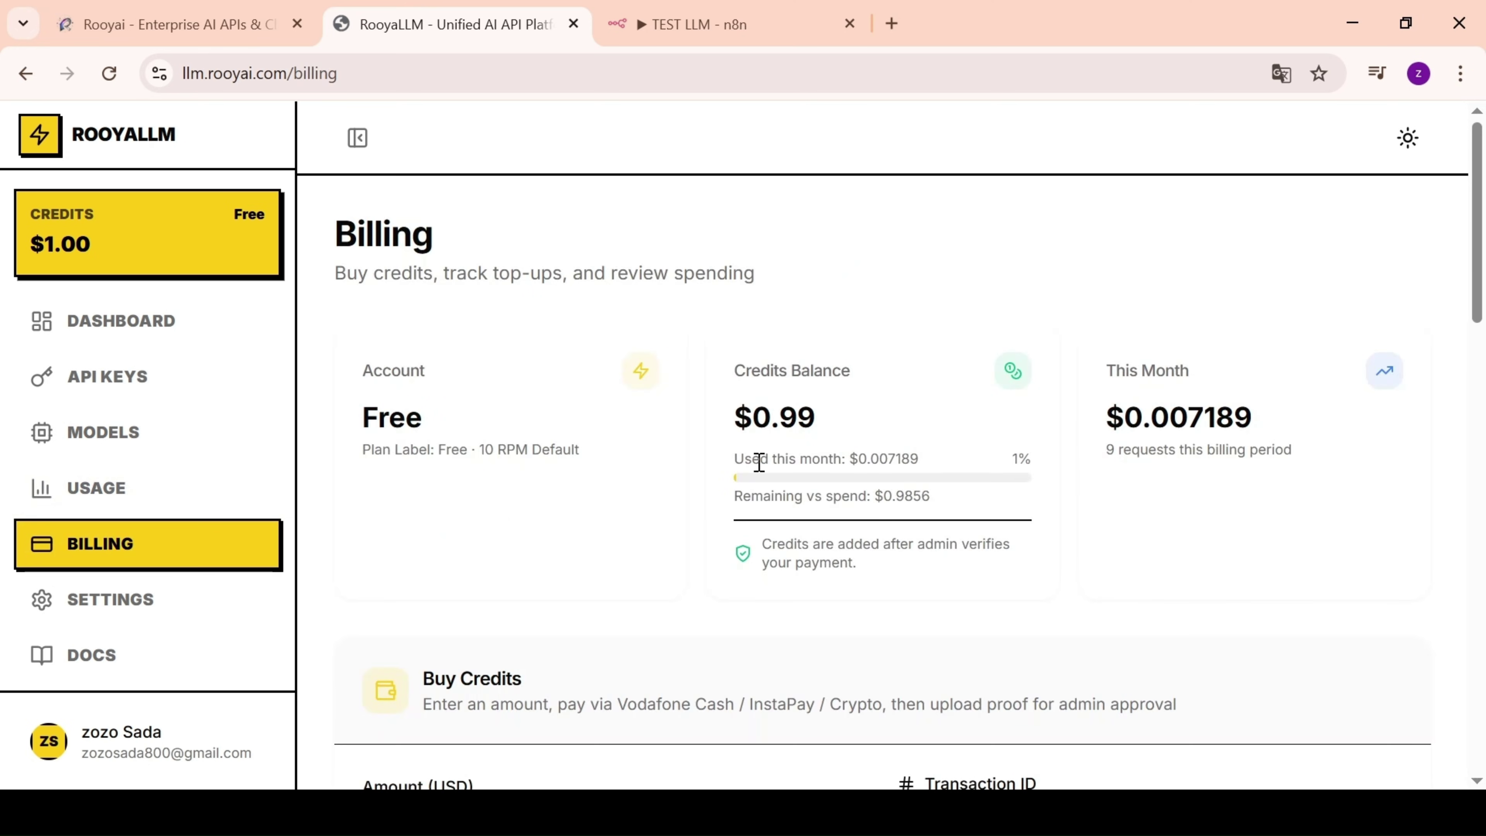
{"action": "scroll", "coordinate": [603, 461], "scroll_direction": "down", "scroll_amount": 7}
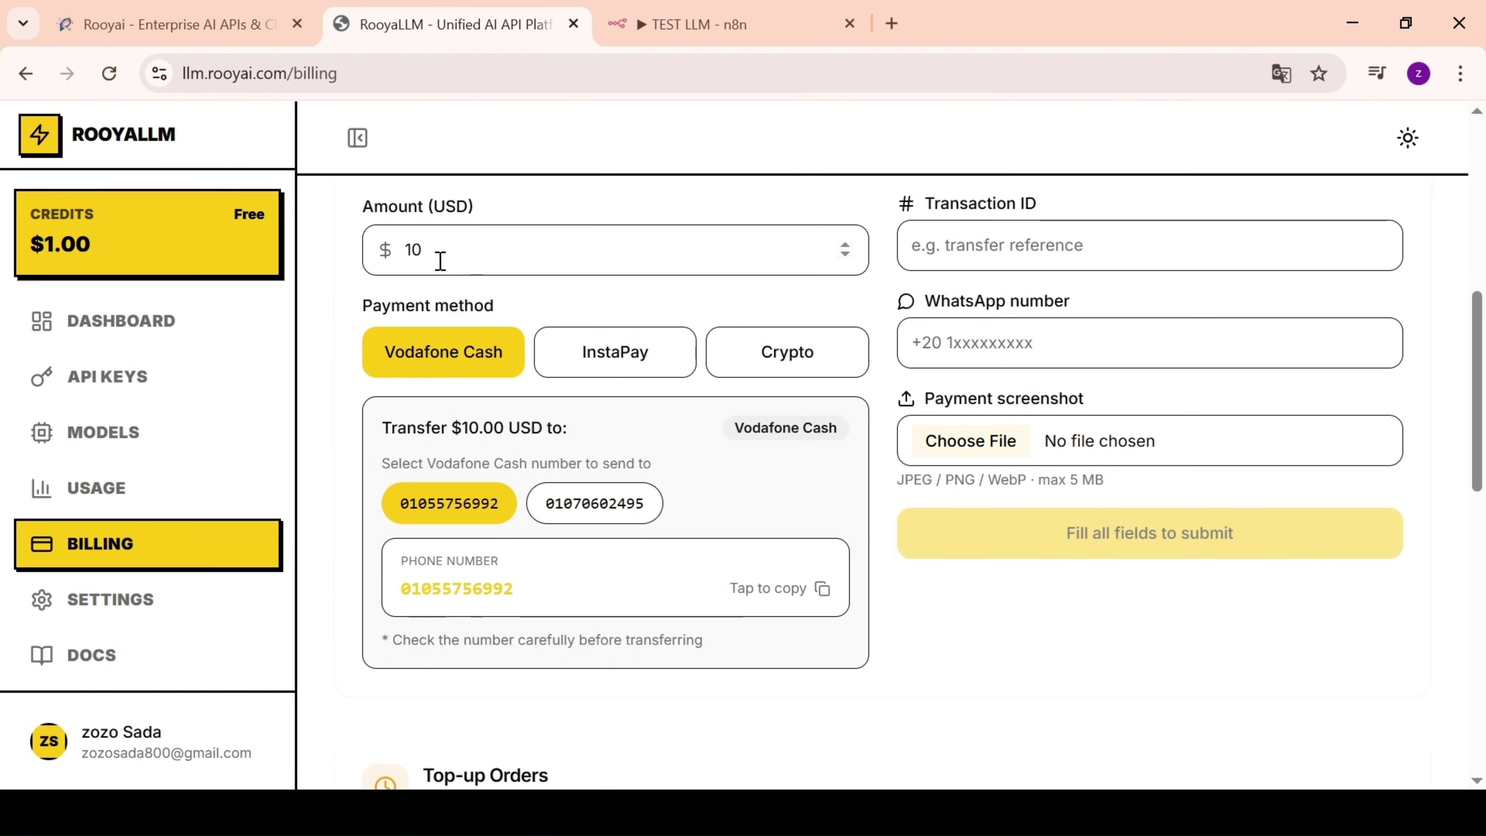
{"action": "left_click_drag", "start_coordinate": [440, 261], "coordinate": [386, 263]}
{"action": "type", "text": "5"}
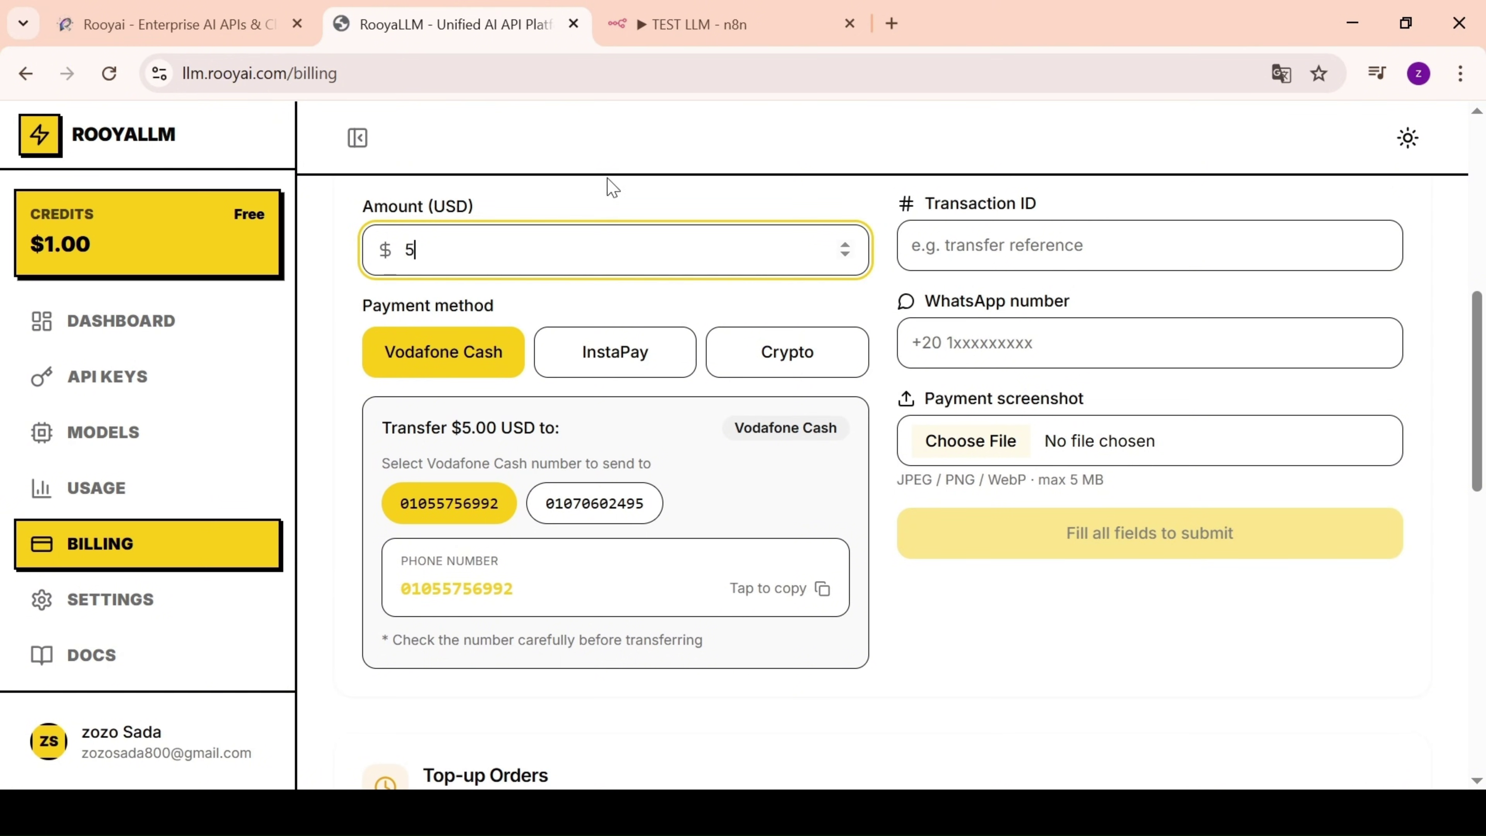
{"action": "left_click", "coordinate": [608, 188]}
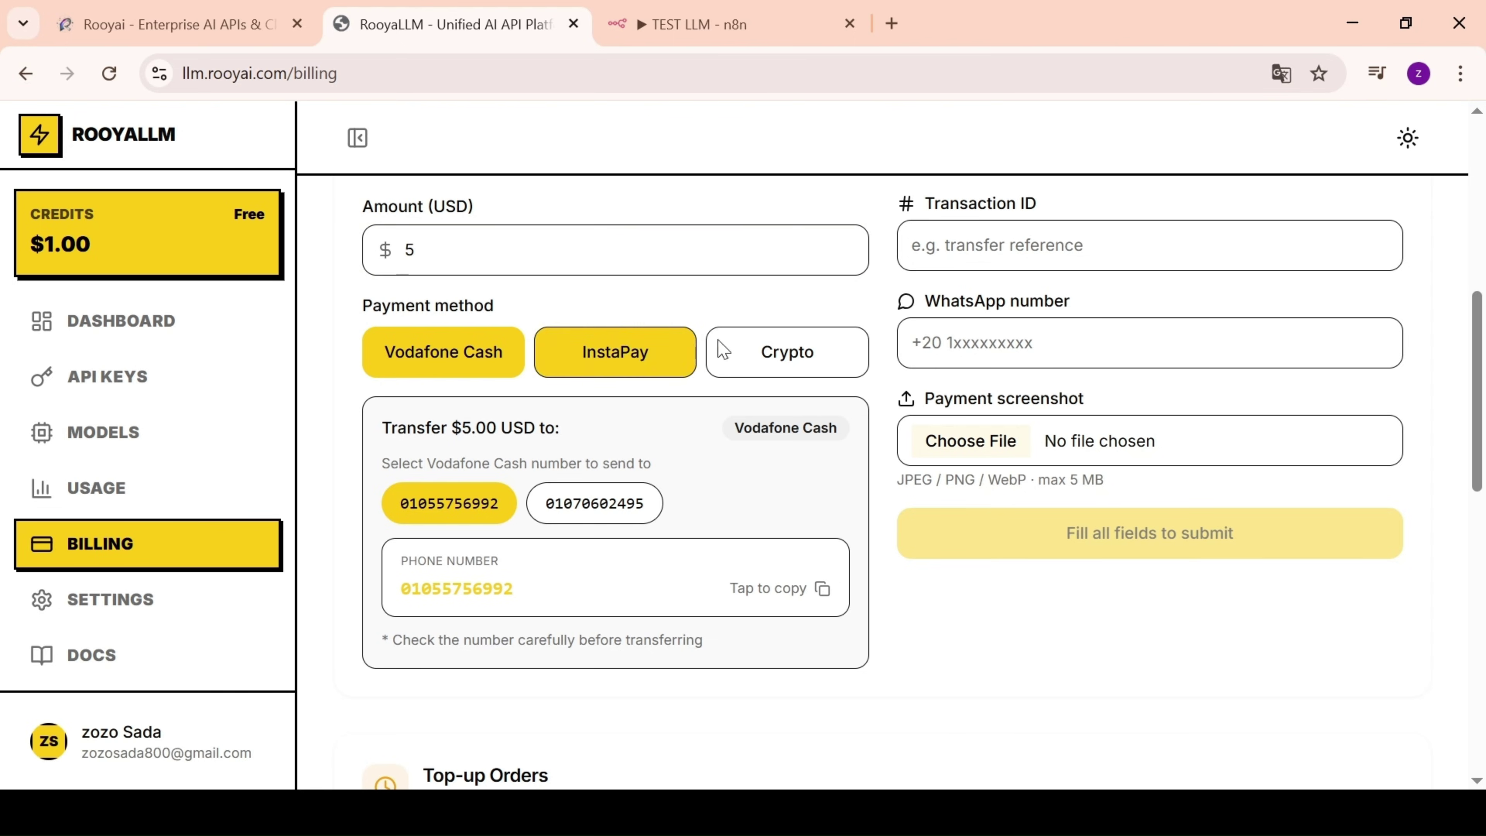
- Compare the transfer details for the InstaPay, Crypto and Vodafone Cash payment methods, finishing with InstaPay selected
{"action": "left_click", "coordinate": [665, 364]}
{"action": "left_click", "coordinate": [753, 354]}
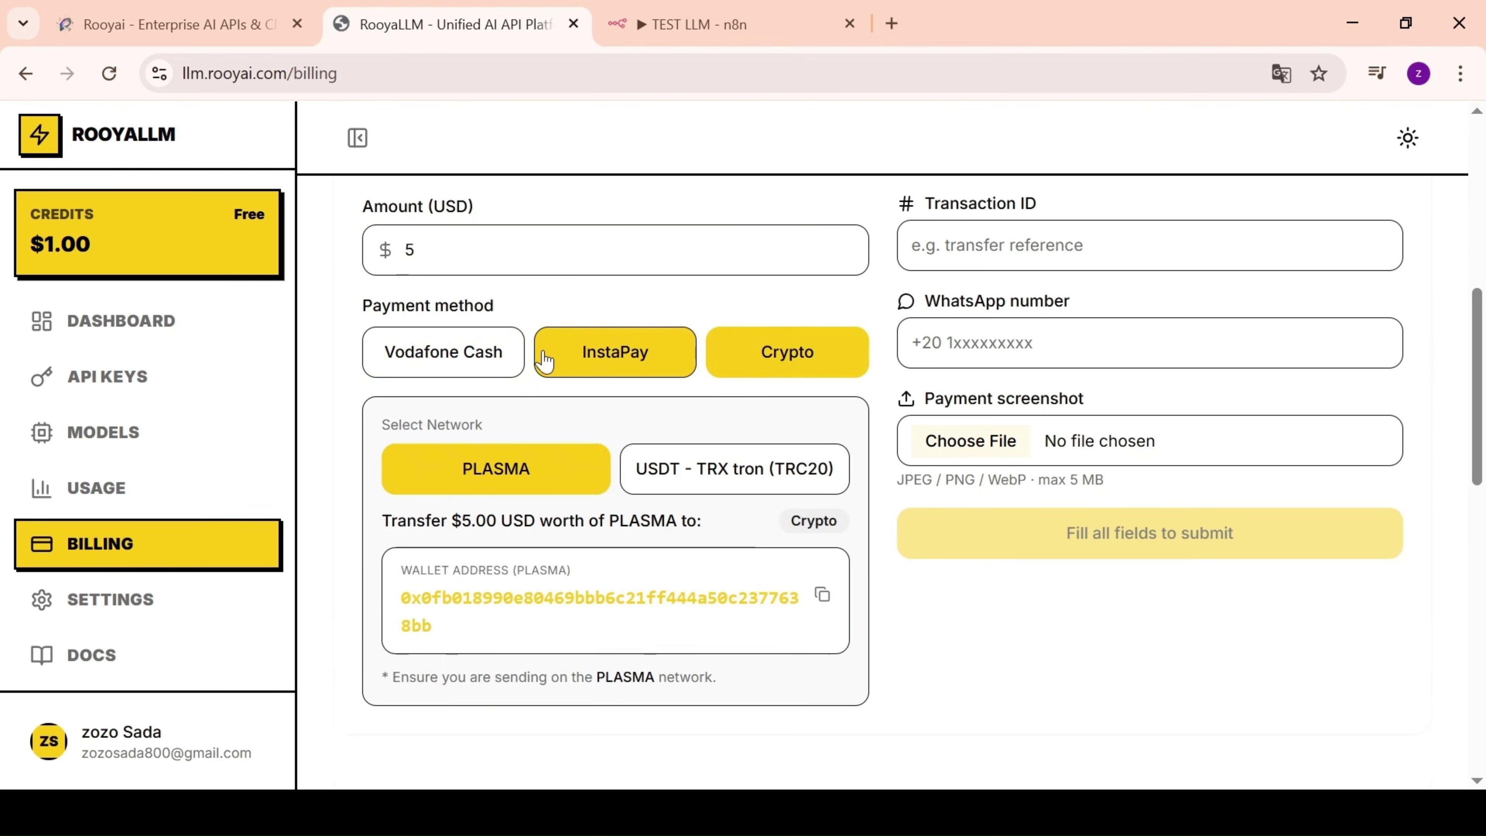
{"action": "left_click", "coordinate": [454, 354]}
{"action": "left_click", "coordinate": [614, 354]}
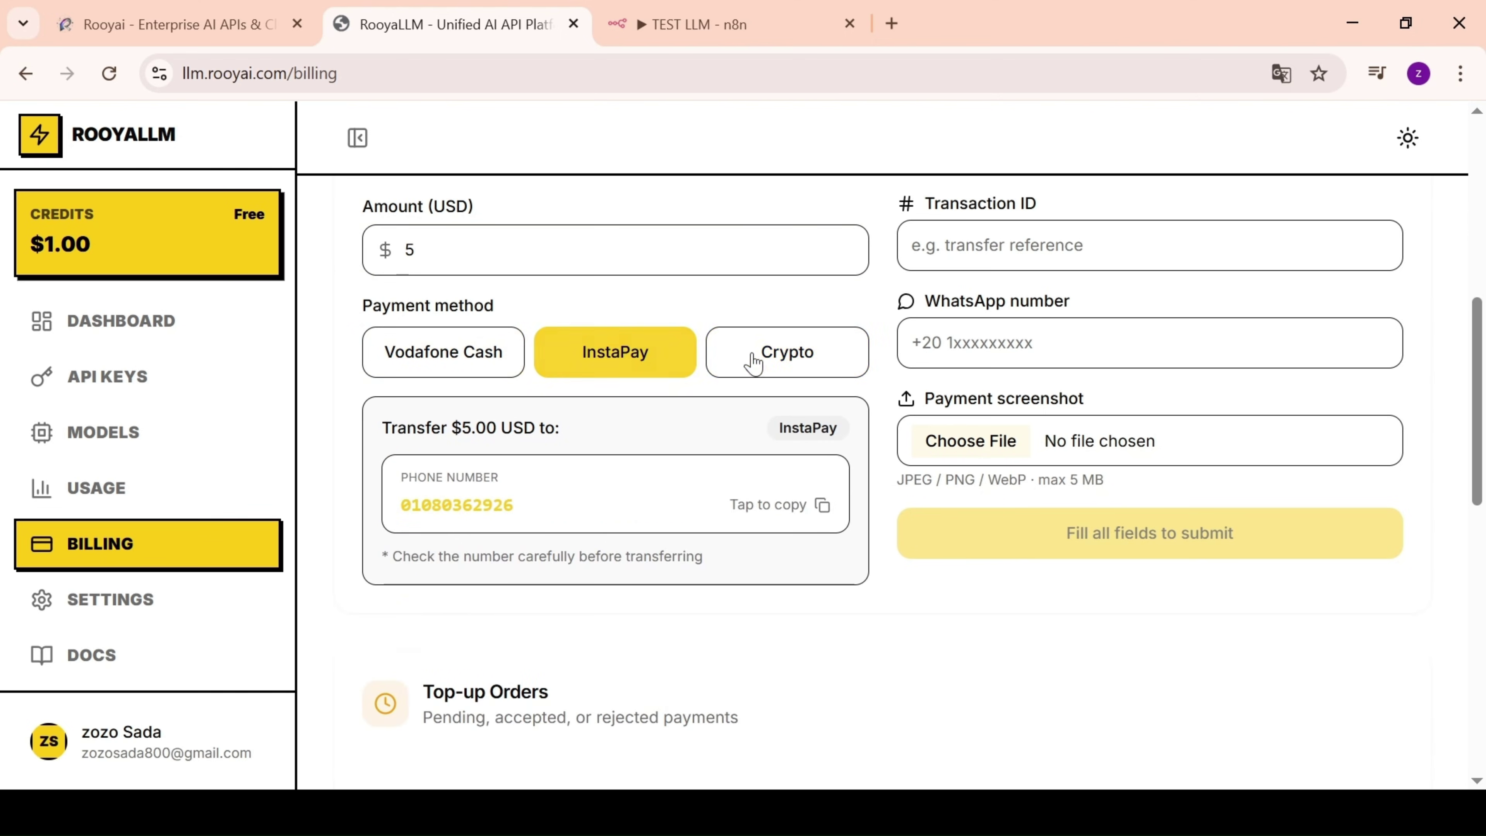
- Choose Vodafone Cash as the payment method for the 5 USD purchase and copy its first transfer phone number
{"action": "left_click", "coordinate": [504, 348]}
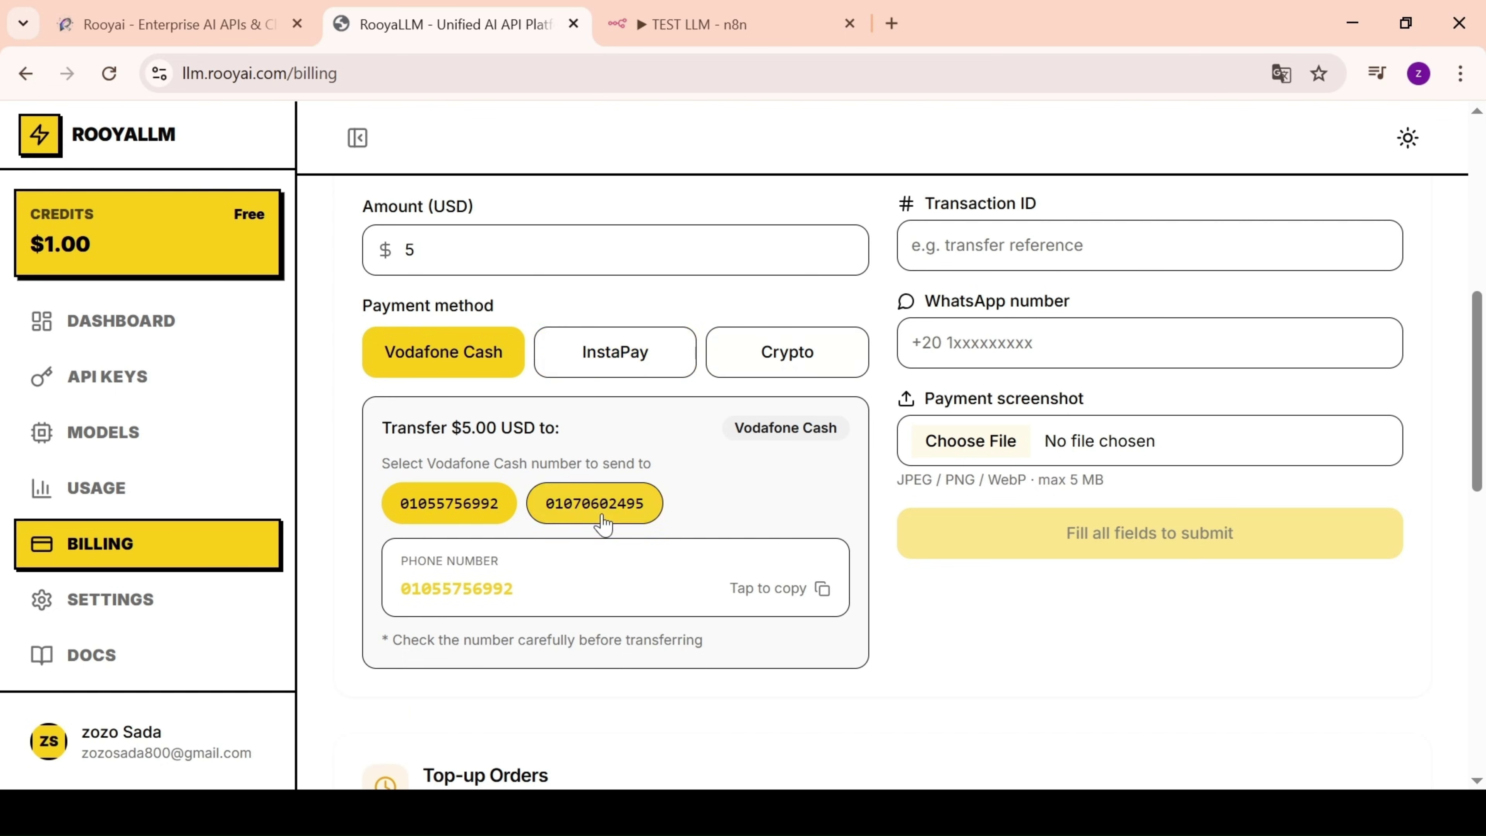
{"action": "scroll", "coordinate": [603, 524], "scroll_direction": "down", "scroll_amount": 5}
{"action": "scroll", "coordinate": [606, 522], "scroll_direction": "up", "scroll_amount": 5}
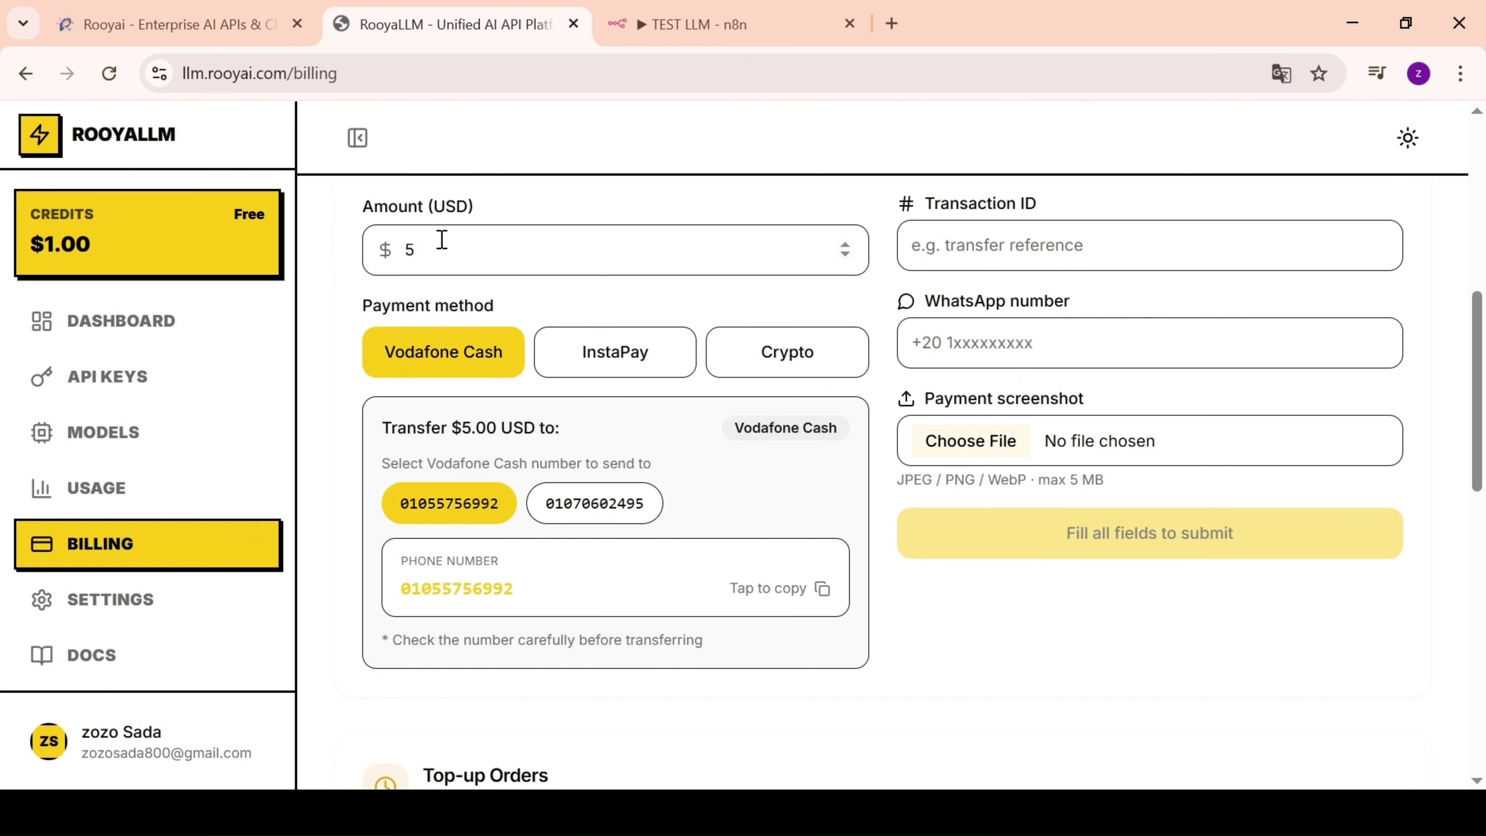
{"action": "double_click", "coordinate": [395, 252]}
{"action": "left_click", "coordinate": [566, 340]}
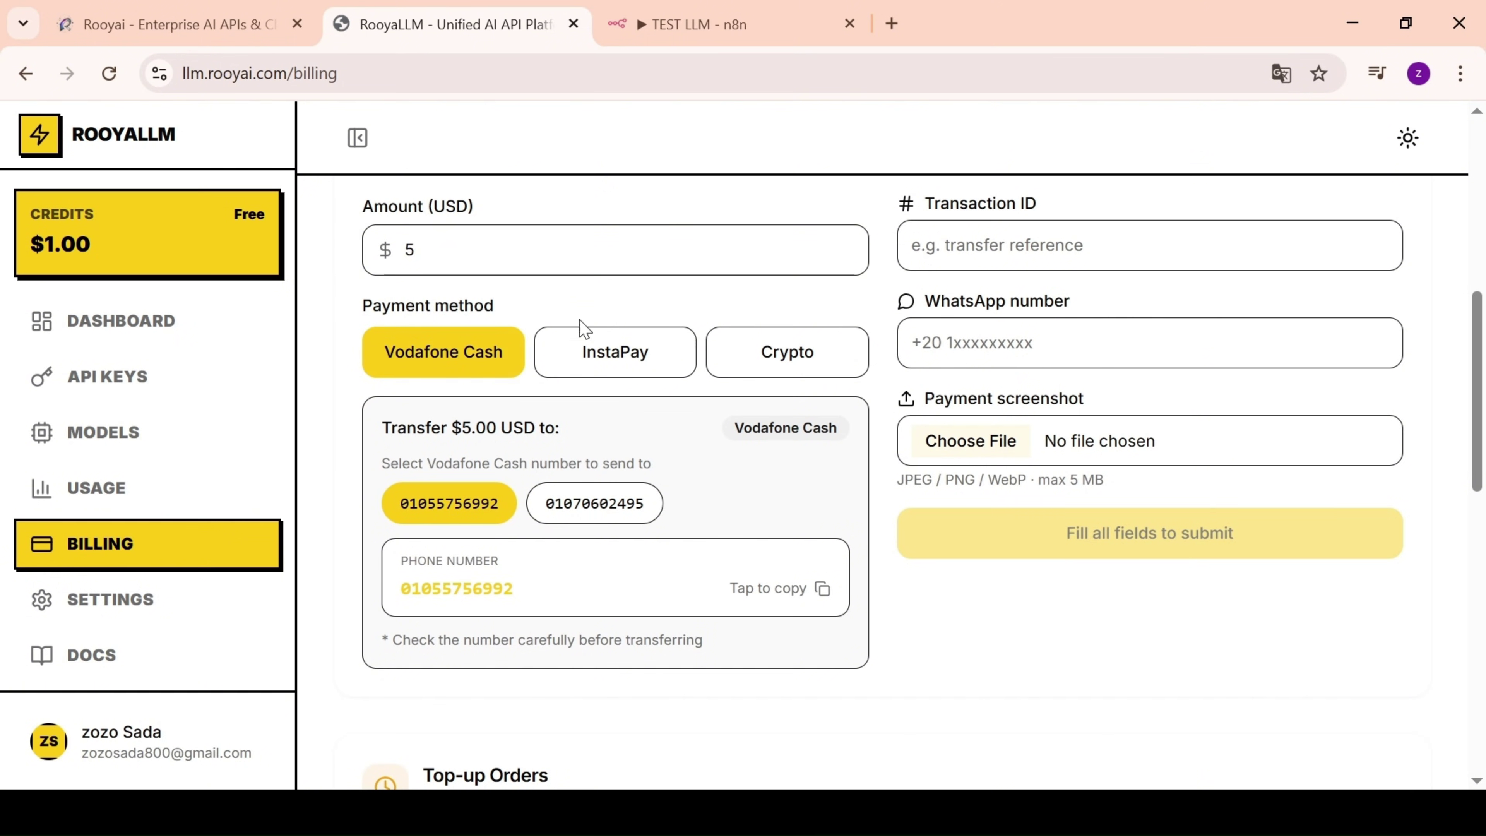
{"action": "left_click", "coordinate": [431, 355]}
{"action": "left_click", "coordinate": [822, 589]}
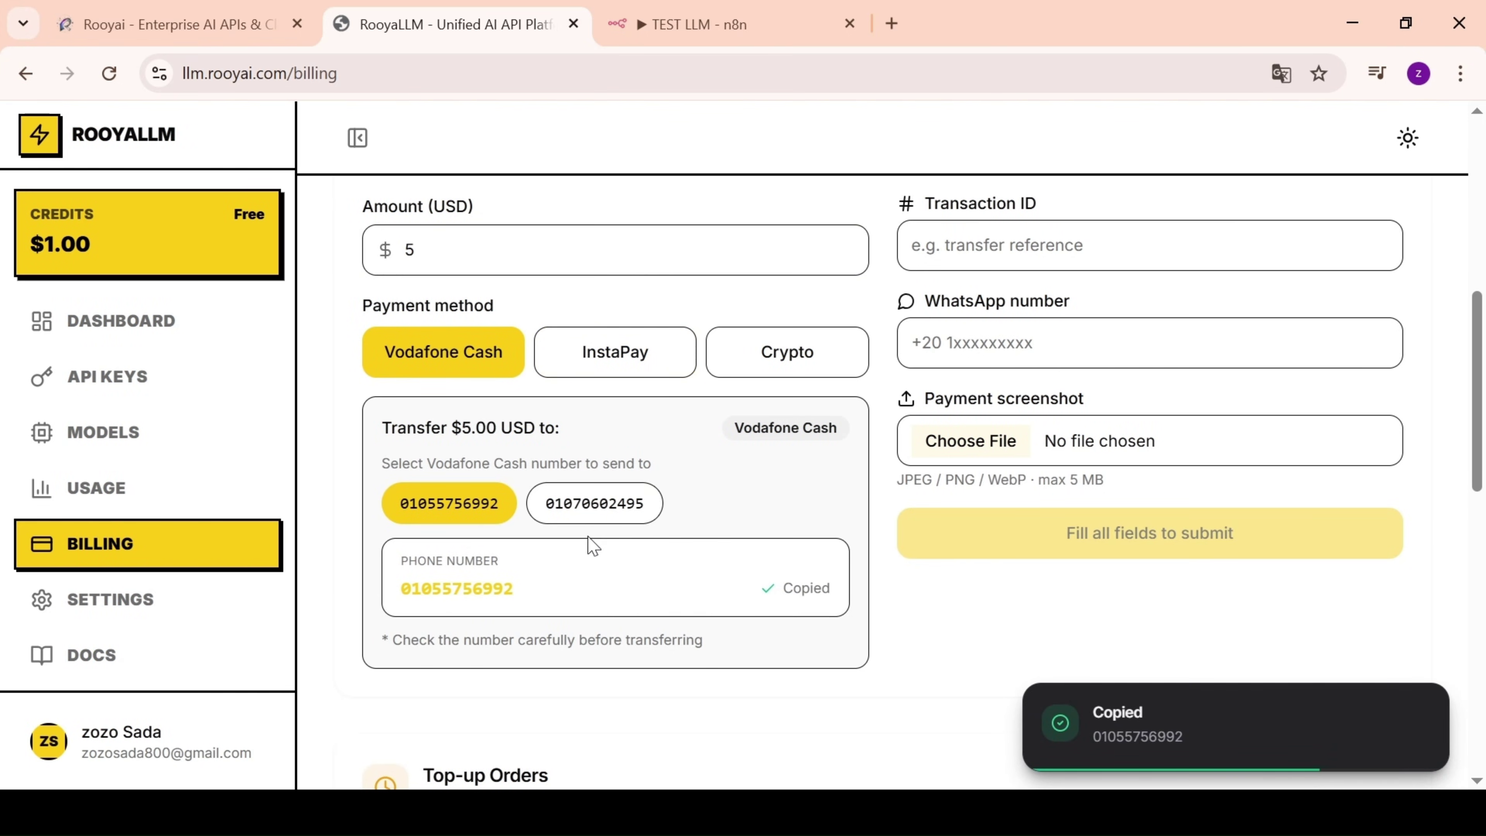
{"action": "scroll", "coordinate": [714, 468], "scroll_direction": "up", "scroll_amount": 2}
{"action": "scroll", "coordinate": [947, 404], "scroll_direction": "down", "scroll_amount": 2}
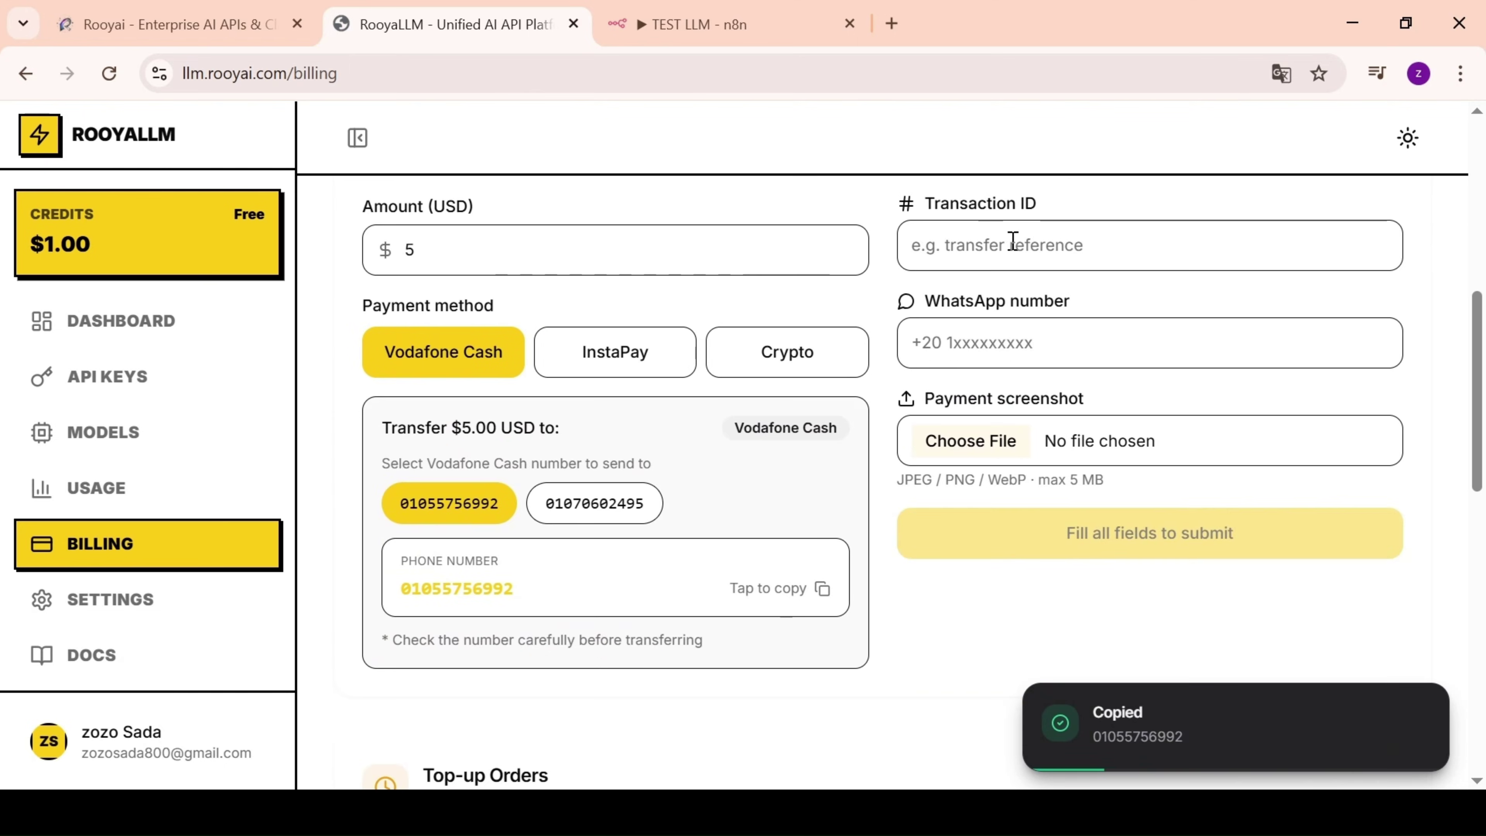
- Go to the payment proof fields of the credit purchase form and start entering the WhatsApp number
{"action": "left_click", "coordinate": [1006, 260]}
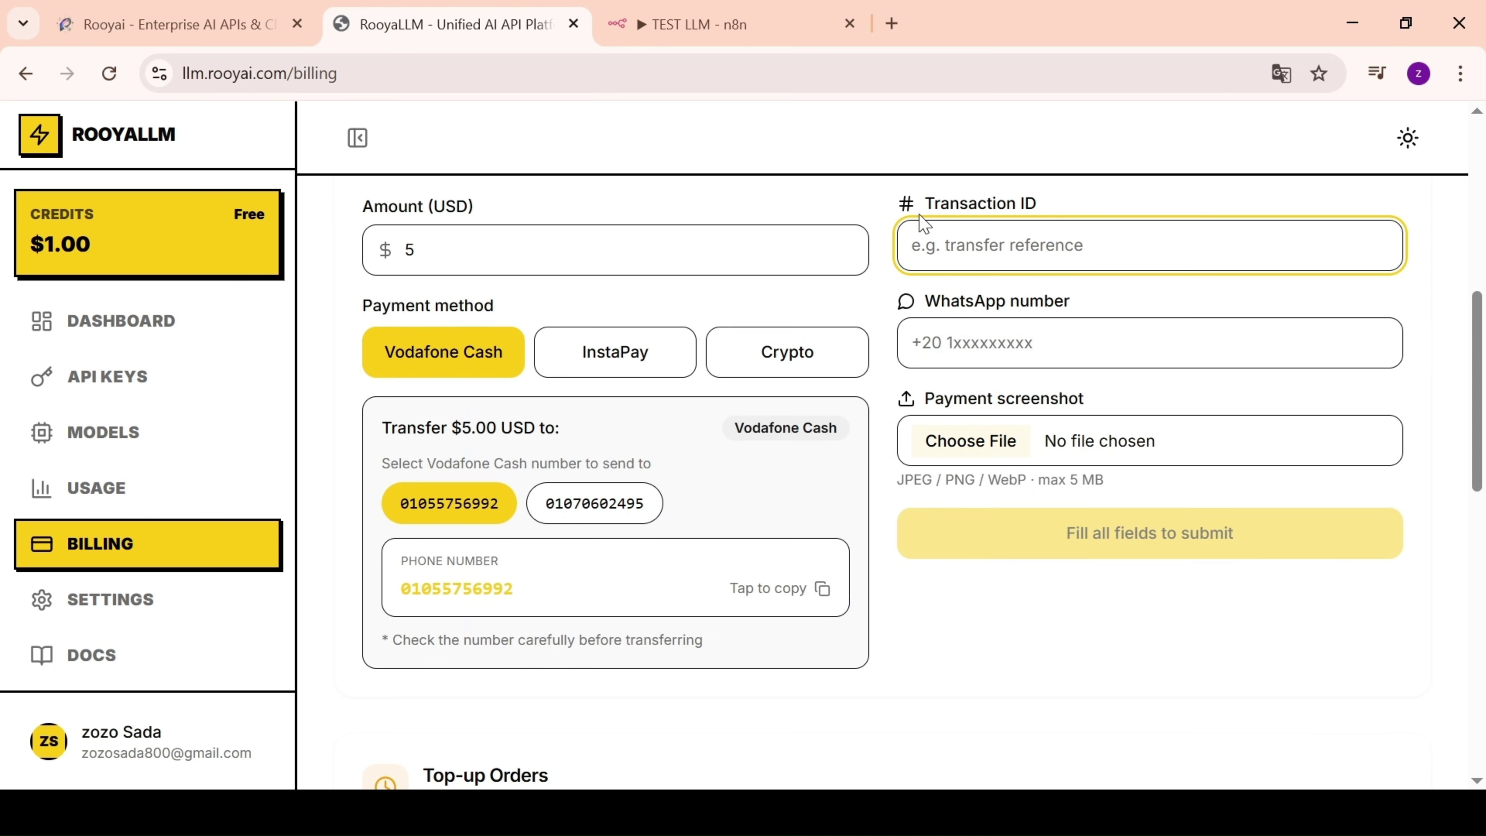
{"action": "left_click", "coordinate": [998, 343]}
{"action": "type", "text": "0"}
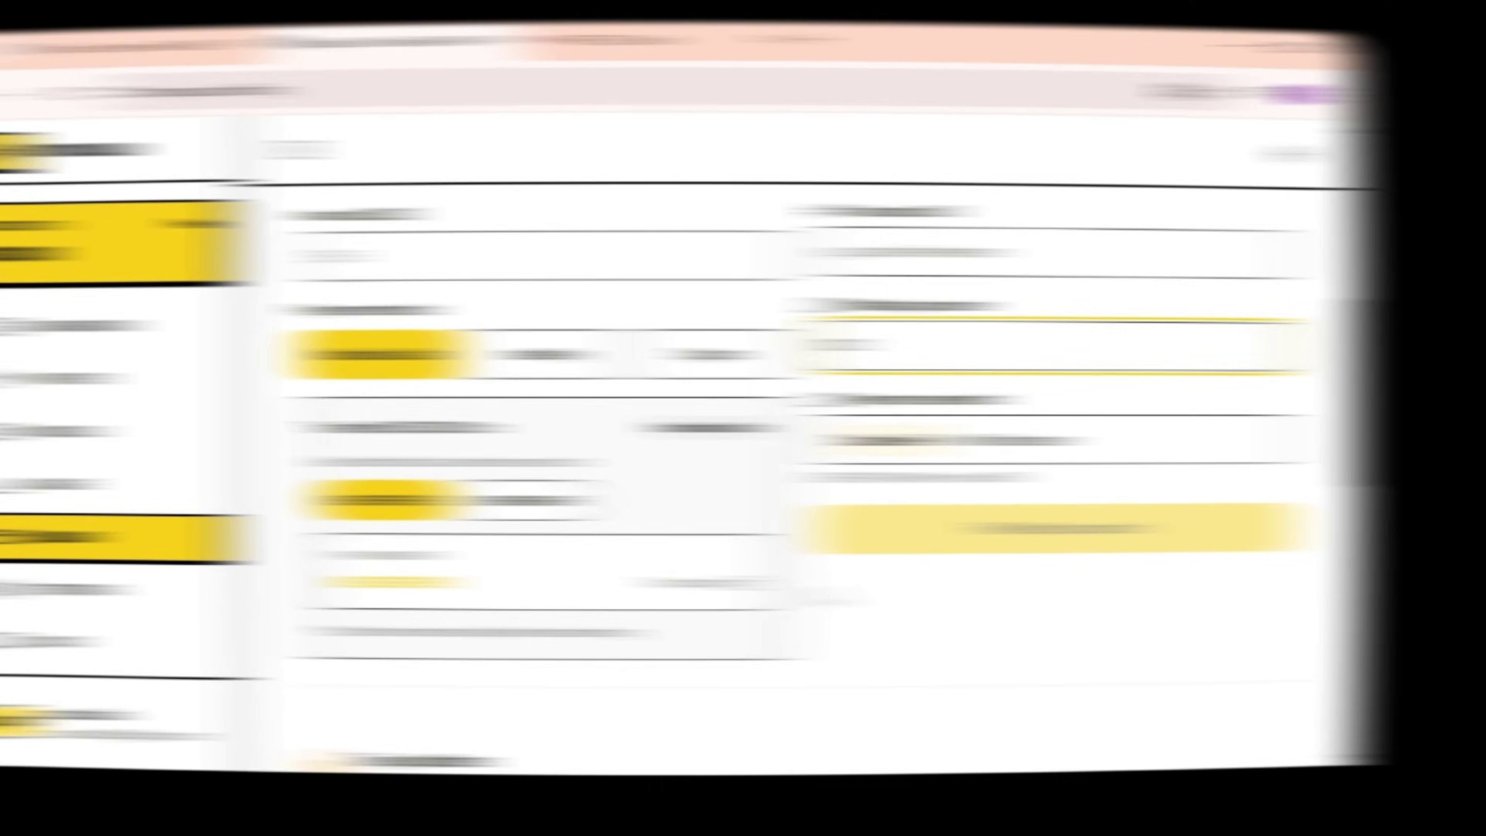
- Review the Buy Credits form and the submitted payment's entry under Top-up Orders
{"action": "scroll", "coordinate": [898, 491], "scroll_direction": "up", "scroll_amount": 3}
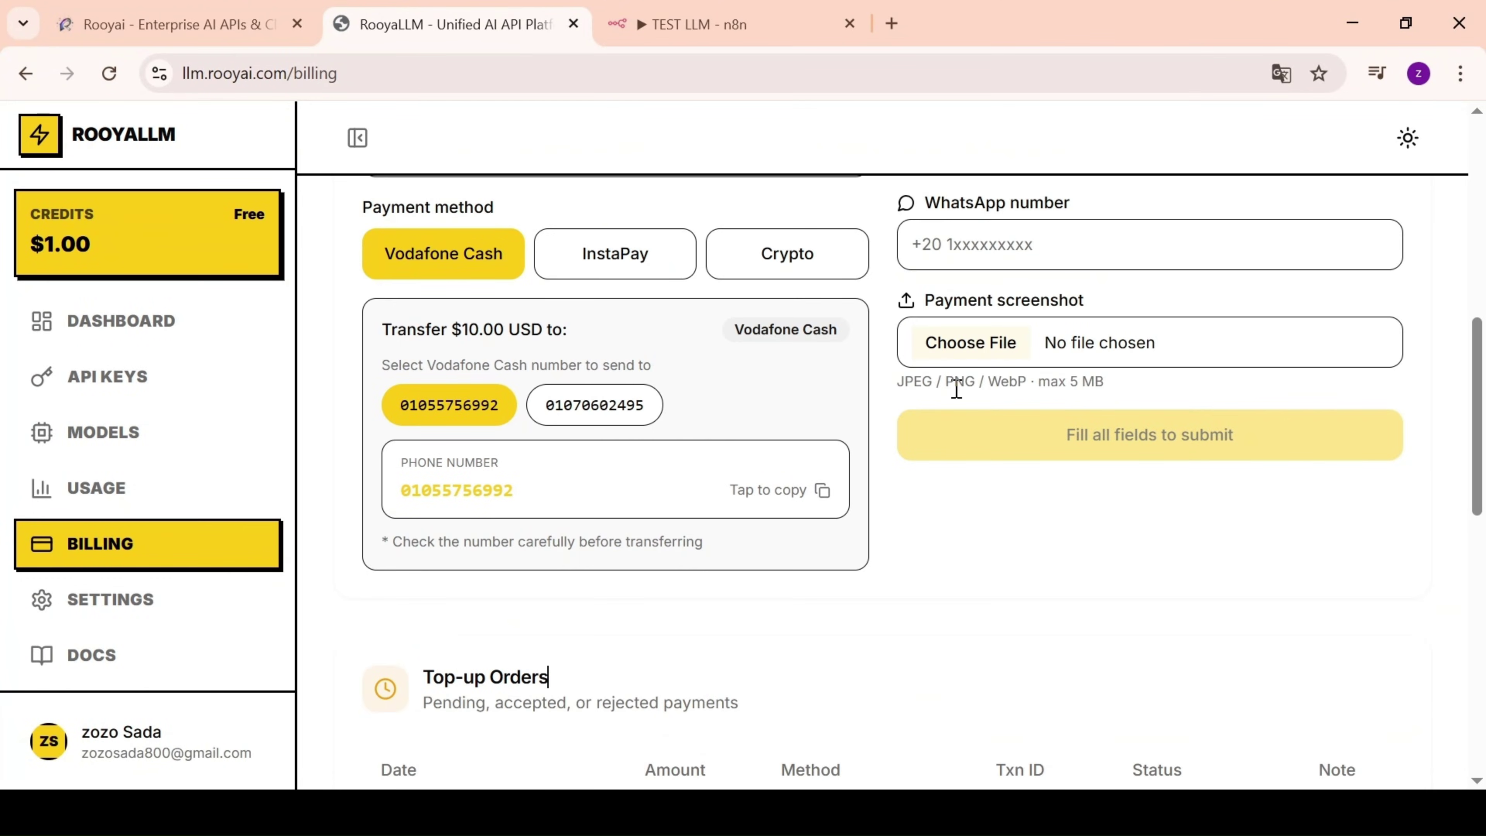
{"action": "scroll", "coordinate": [814, 420], "scroll_direction": "up", "scroll_amount": 3}
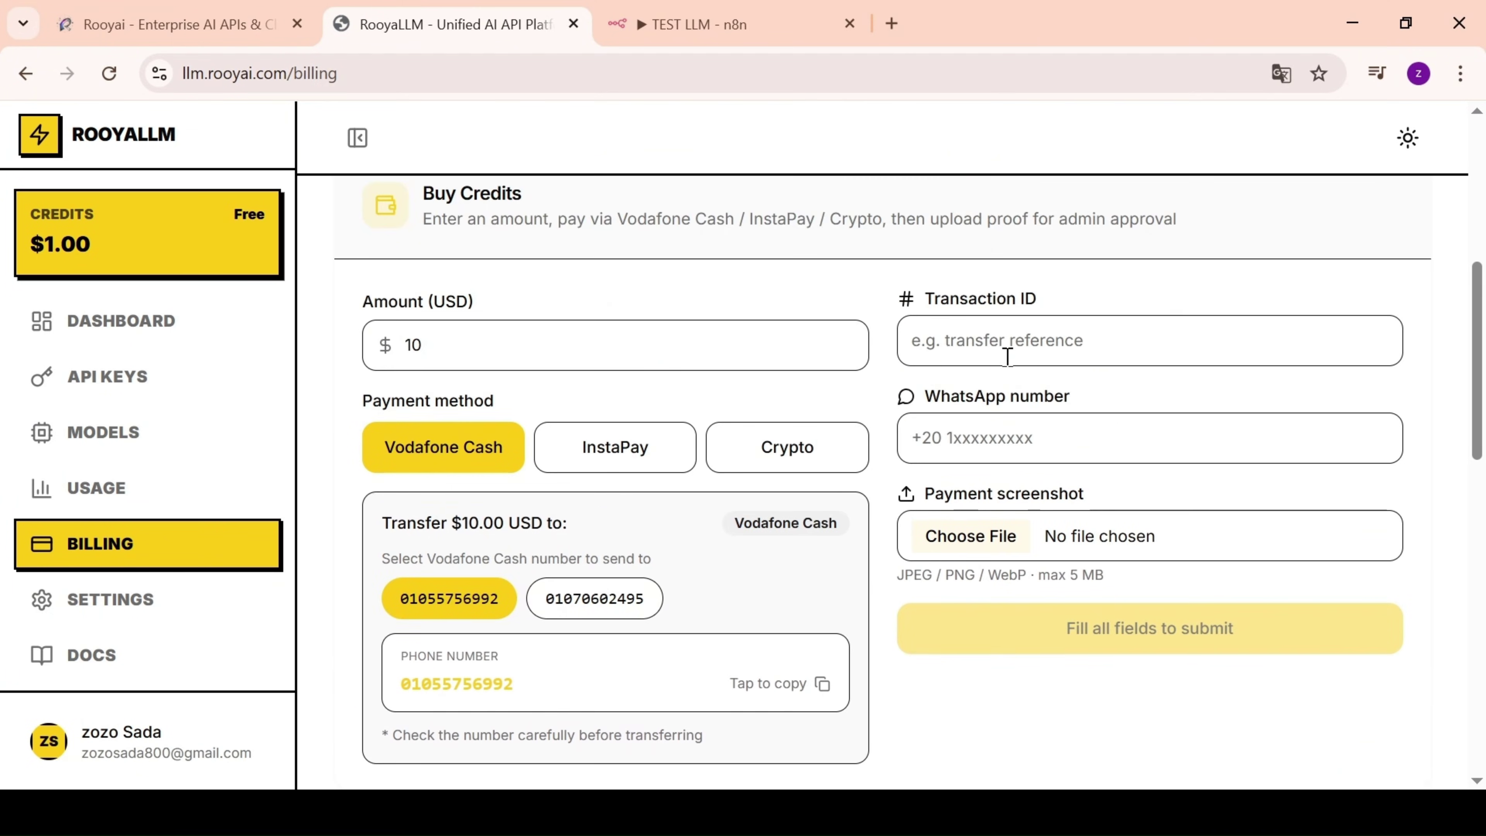
{"action": "scroll", "coordinate": [797, 398], "scroll_direction": "down", "scroll_amount": 6}
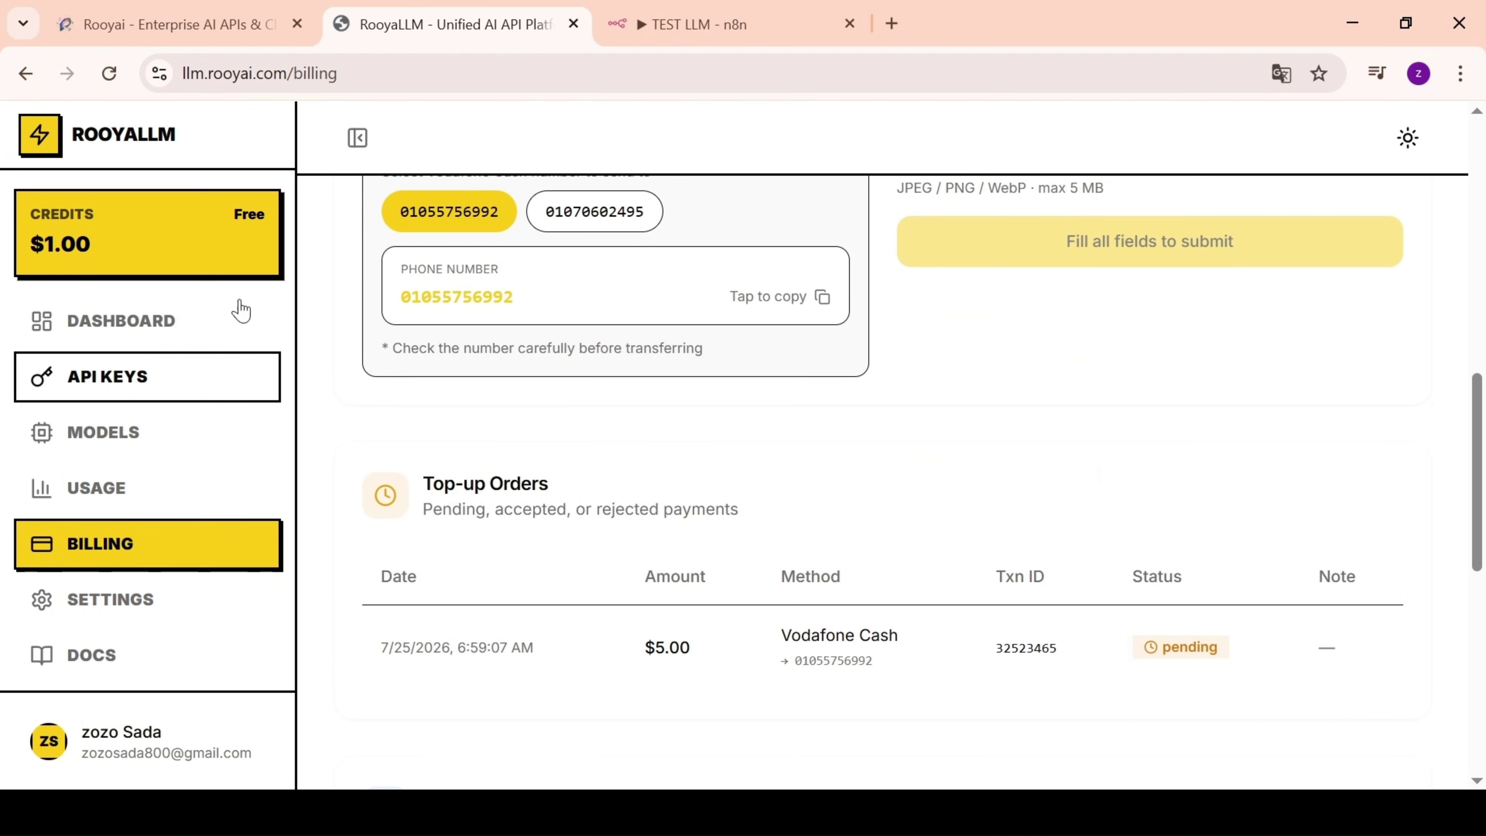
{"action": "scroll", "coordinate": [318, 225], "scroll_direction": "up", "scroll_amount": 3}
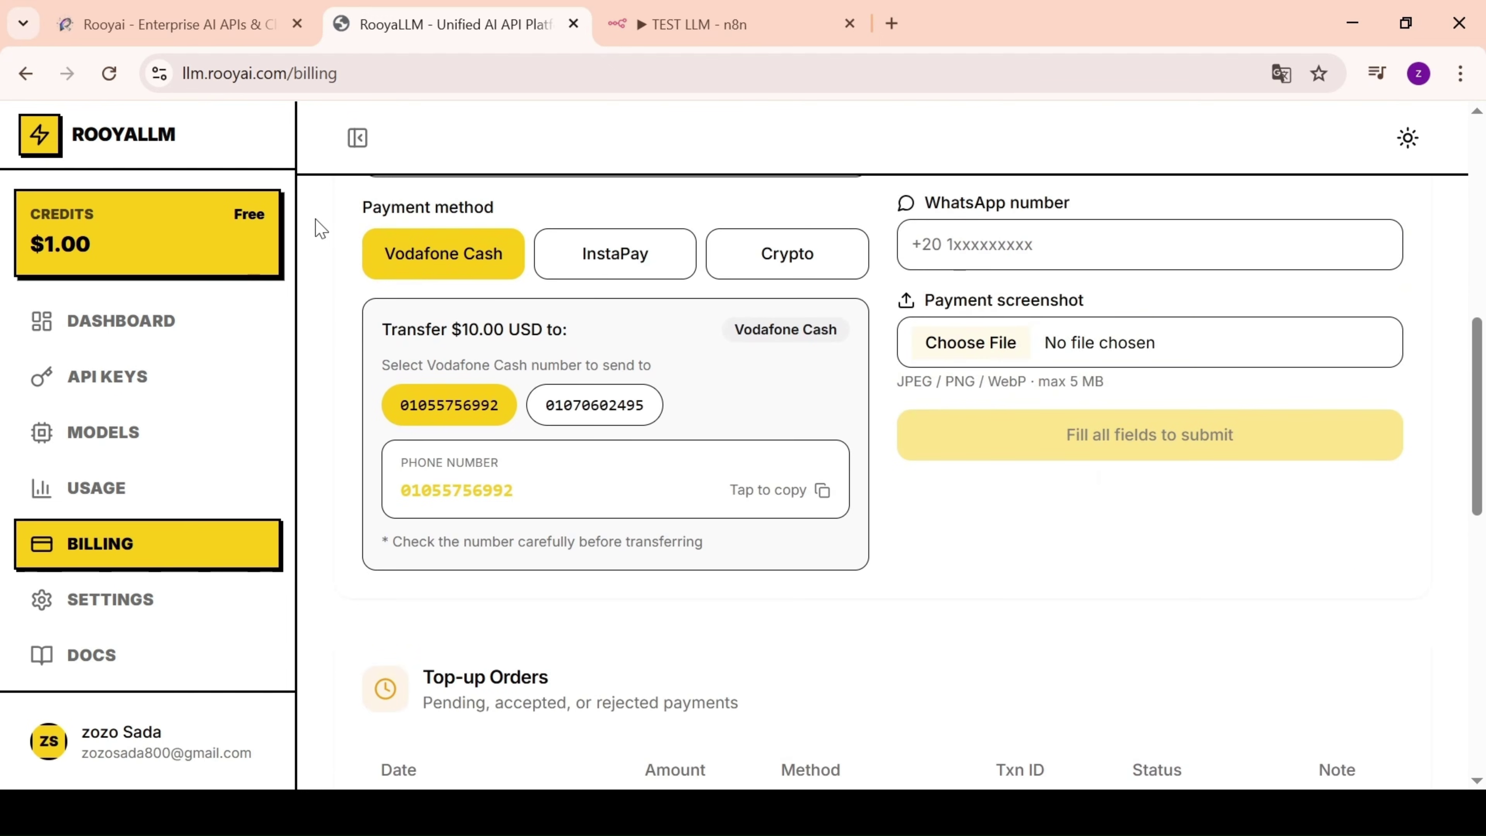
- Reload the Billing page and check the status of the Vodafone Cash top-up order
{"action": "left_click", "coordinate": [109, 73]}
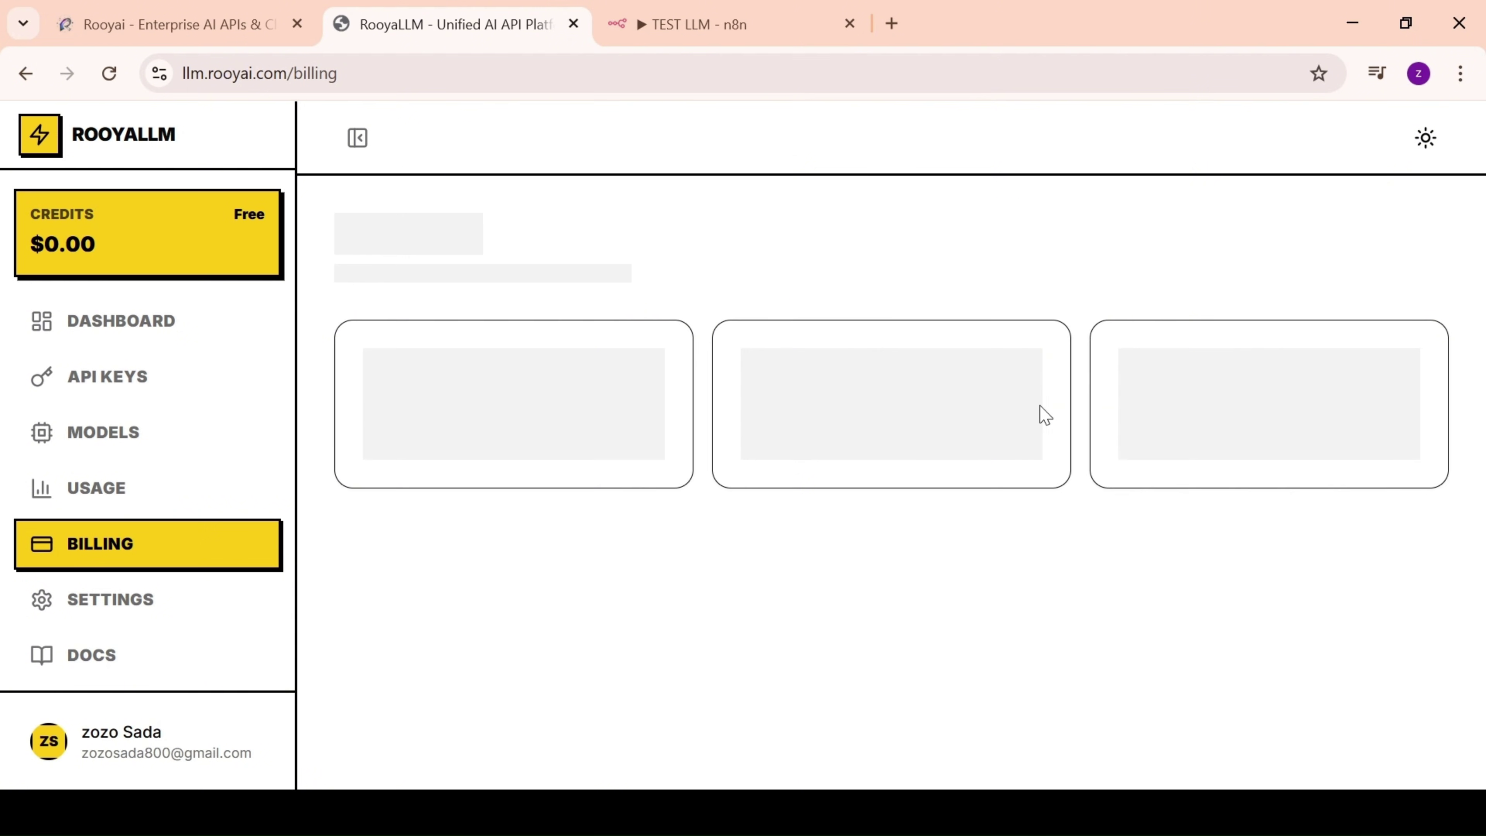
{"action": "scroll", "coordinate": [895, 466], "scroll_direction": "down", "scroll_amount": 15}
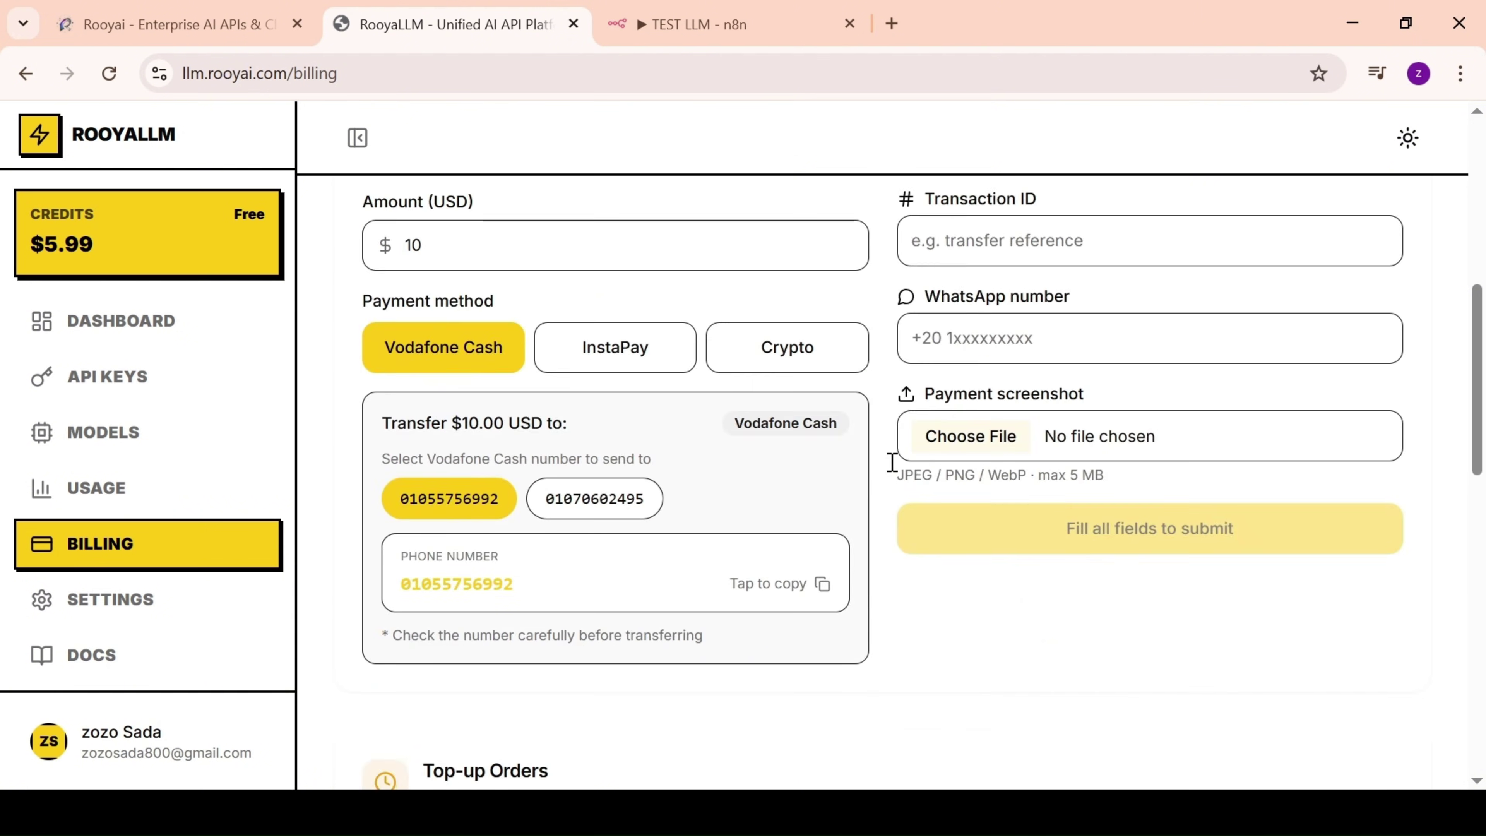
{"action": "scroll", "coordinate": [1012, 458], "scroll_direction": "up", "scroll_amount": 3}
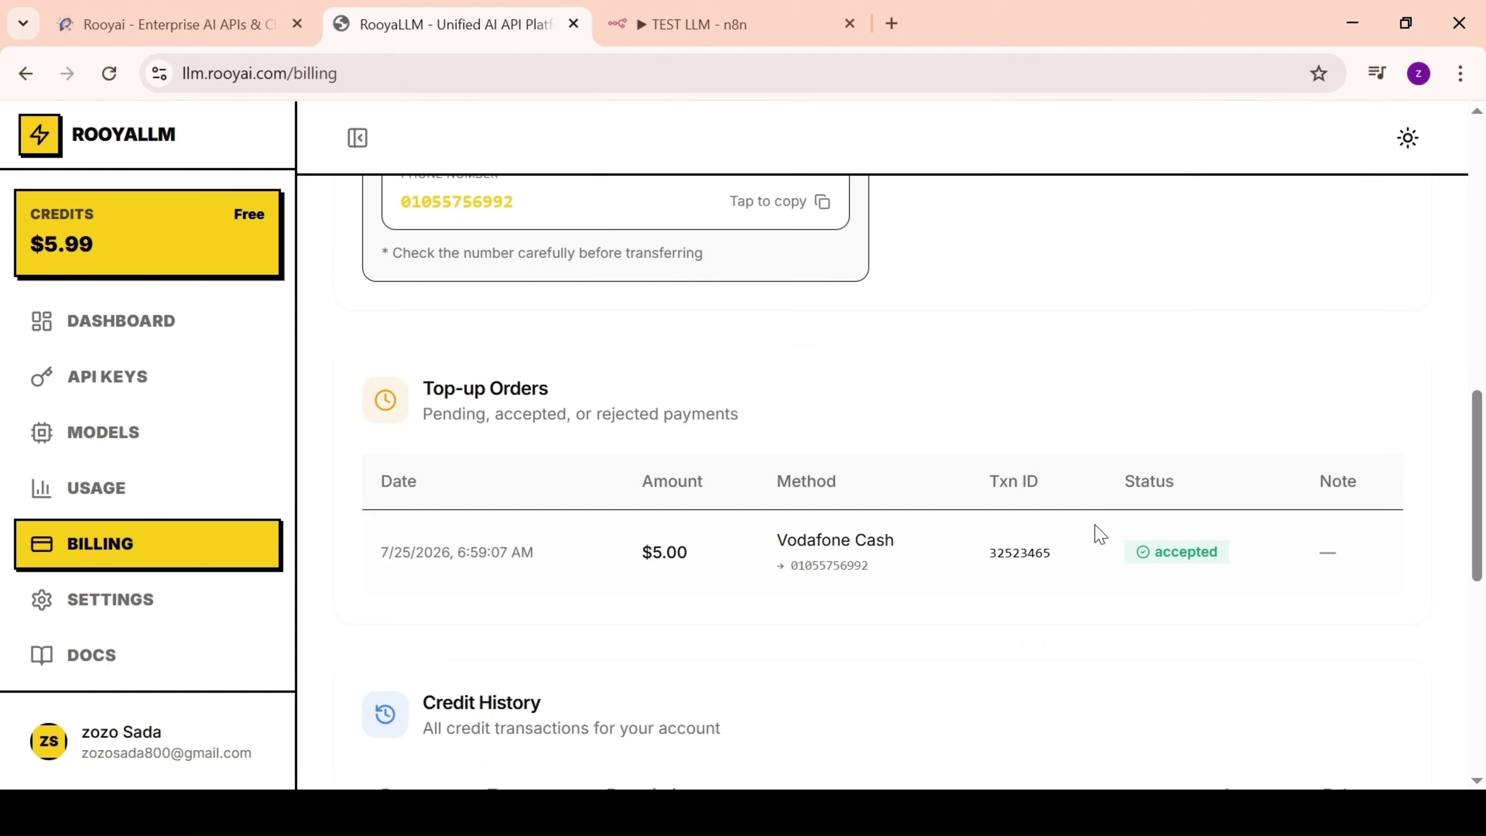
{"action": "scroll", "coordinate": [796, 531], "scroll_direction": "up", "scroll_amount": 3}
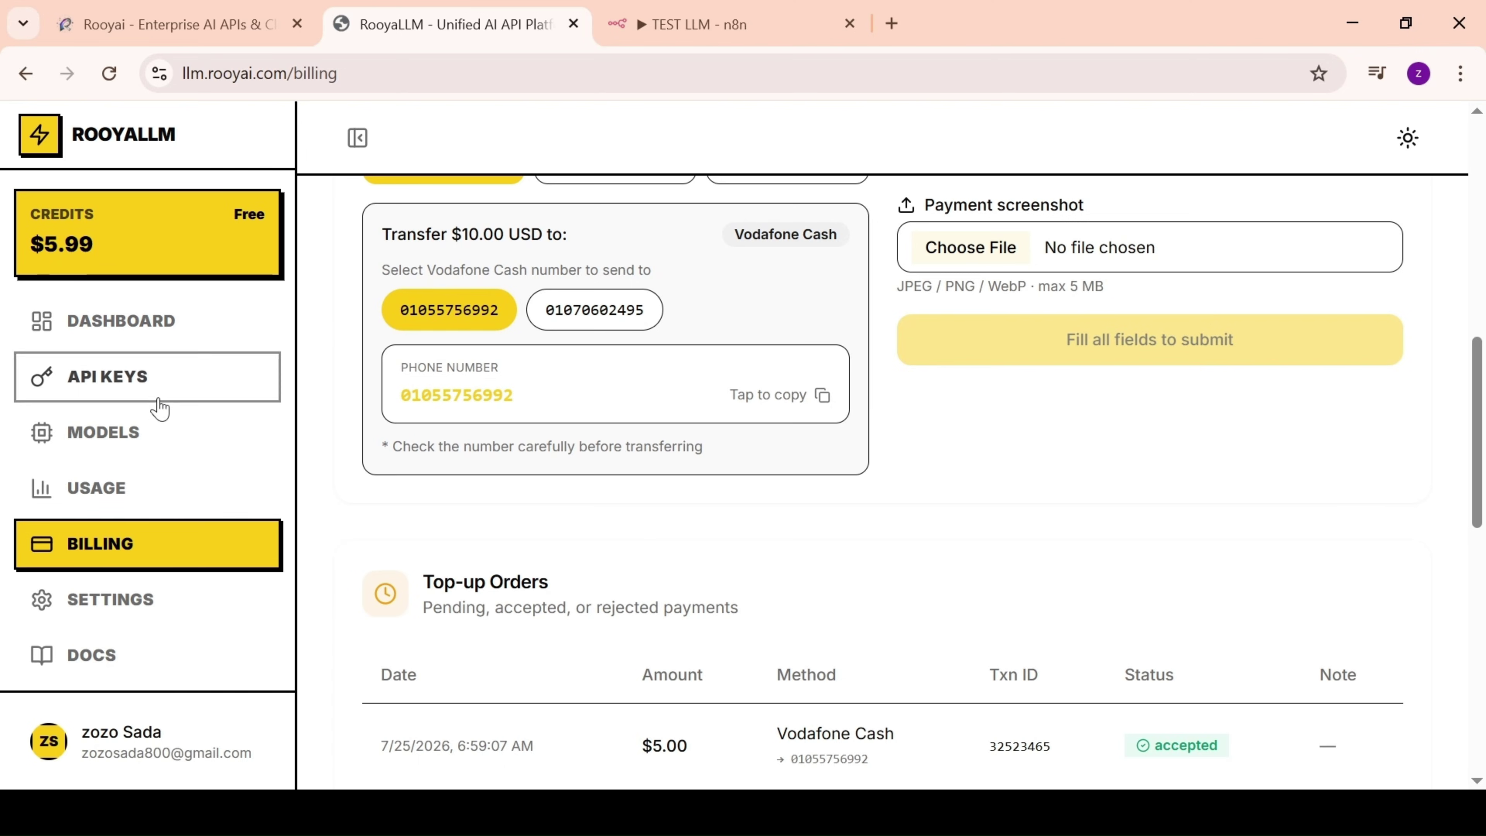
- View the Dashboard's usage and cost overview, and browse the Models page for available models and their pricing
{"action": "left_click", "coordinate": [168, 337]}
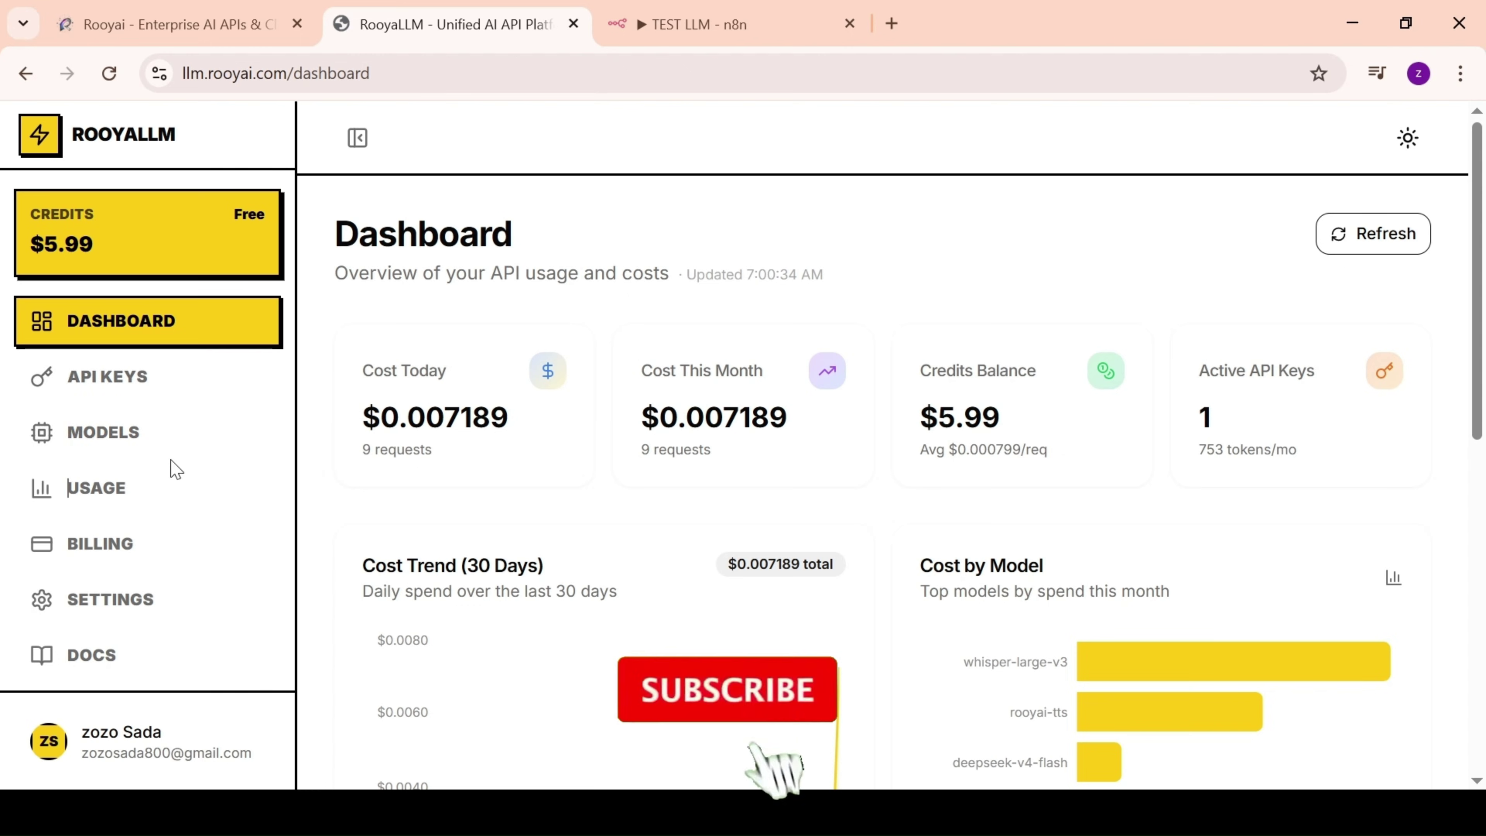
{"action": "left_click", "coordinate": [175, 445]}
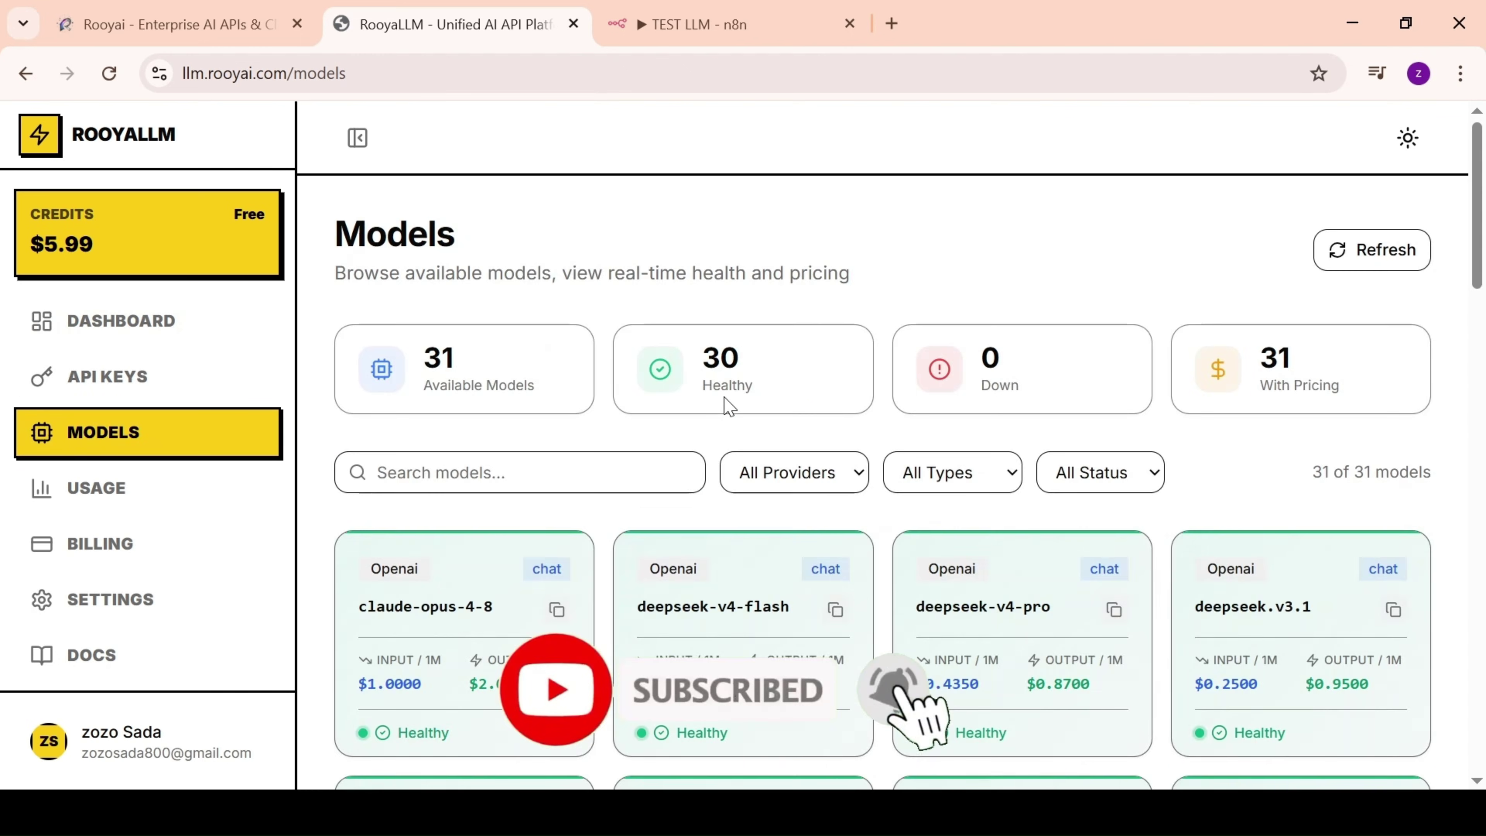
{"action": "scroll", "coordinate": [1089, 372], "scroll_direction": "down", "scroll_amount": 5}
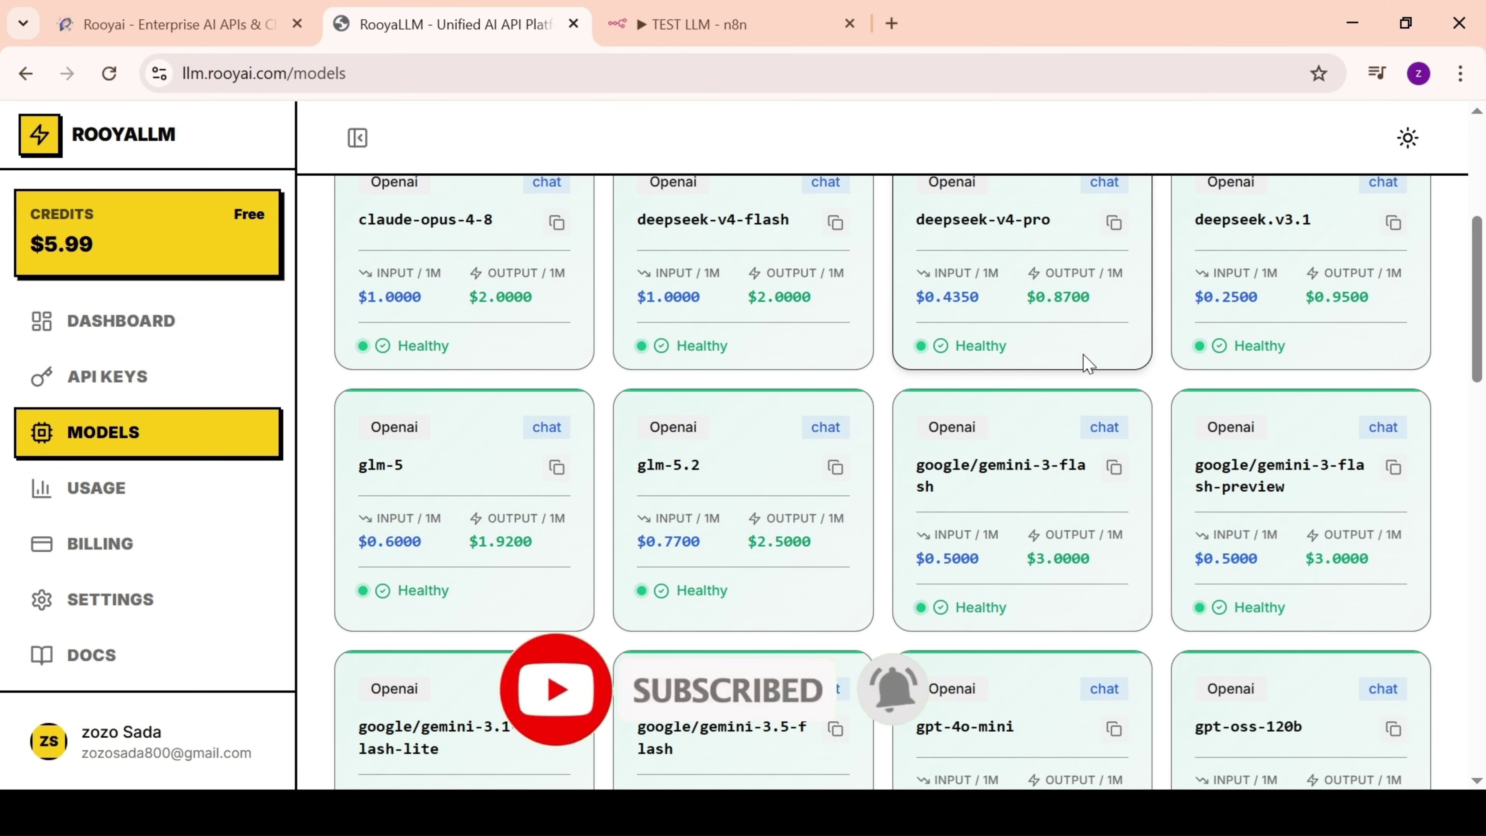
{"action": "scroll", "coordinate": [1460, 269], "scroll_direction": "up", "scroll_amount": 2}
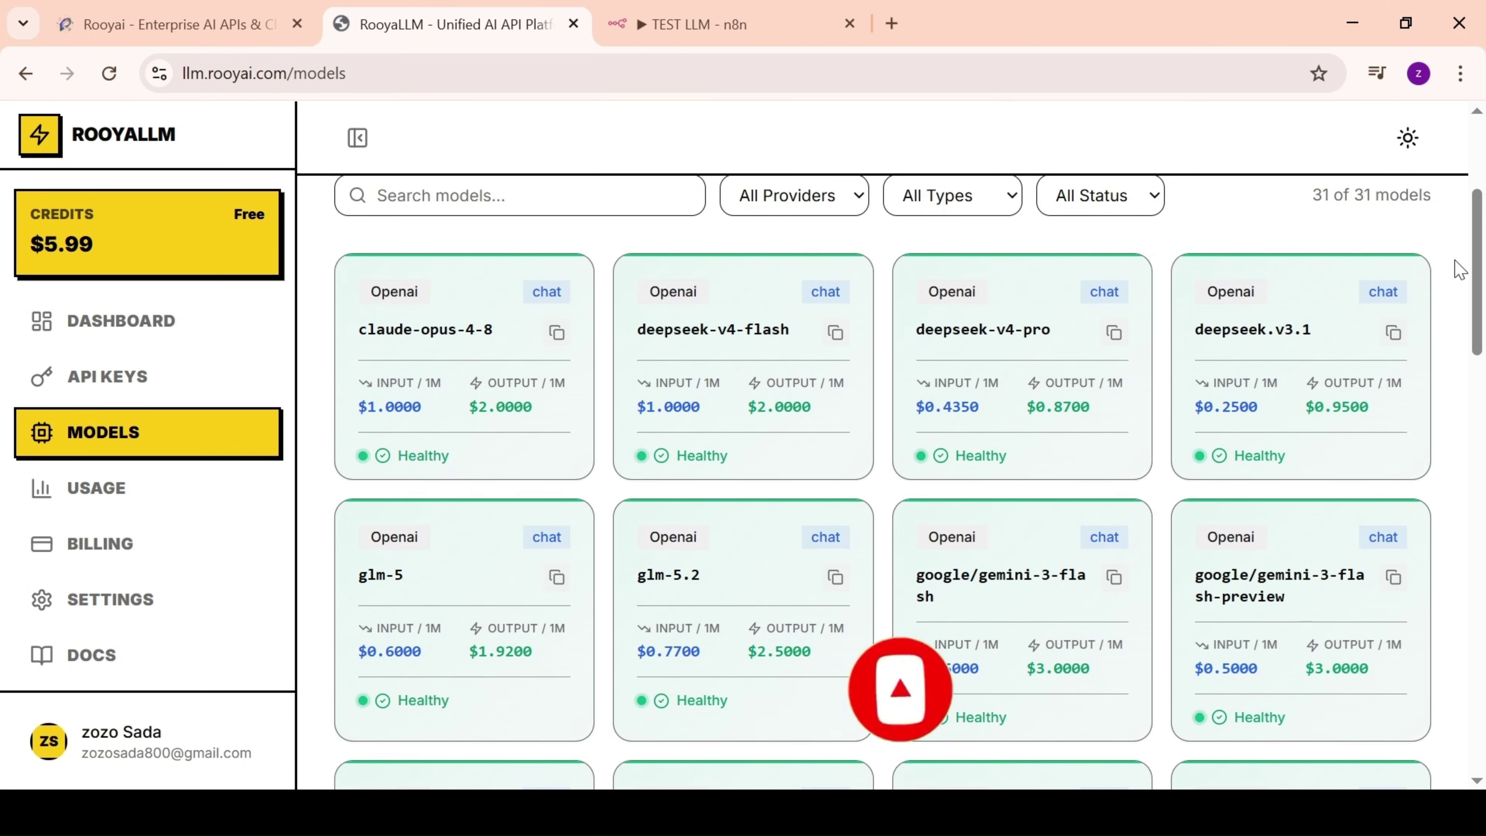